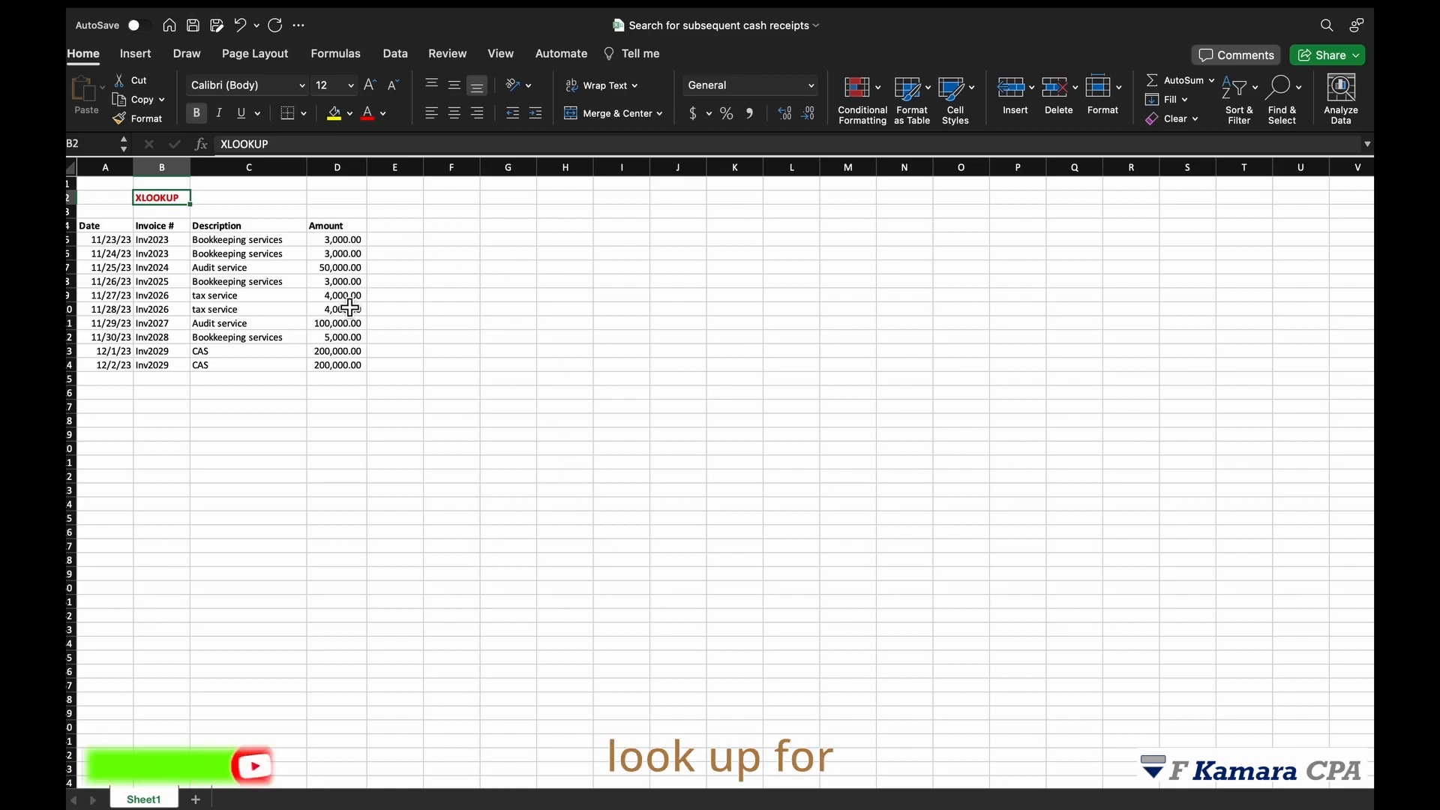
- Examine the invoice list in A4:D14, covering its dates, invoice numbers, descriptions and amounts, together with the XLOOKUP heading
{"action": "left_click_drag", "start_coordinate": [622, 309], "coordinate": [622, 393]}
{"action": "left_click_drag", "start_coordinate": [89, 230], "coordinate": [341, 368]}
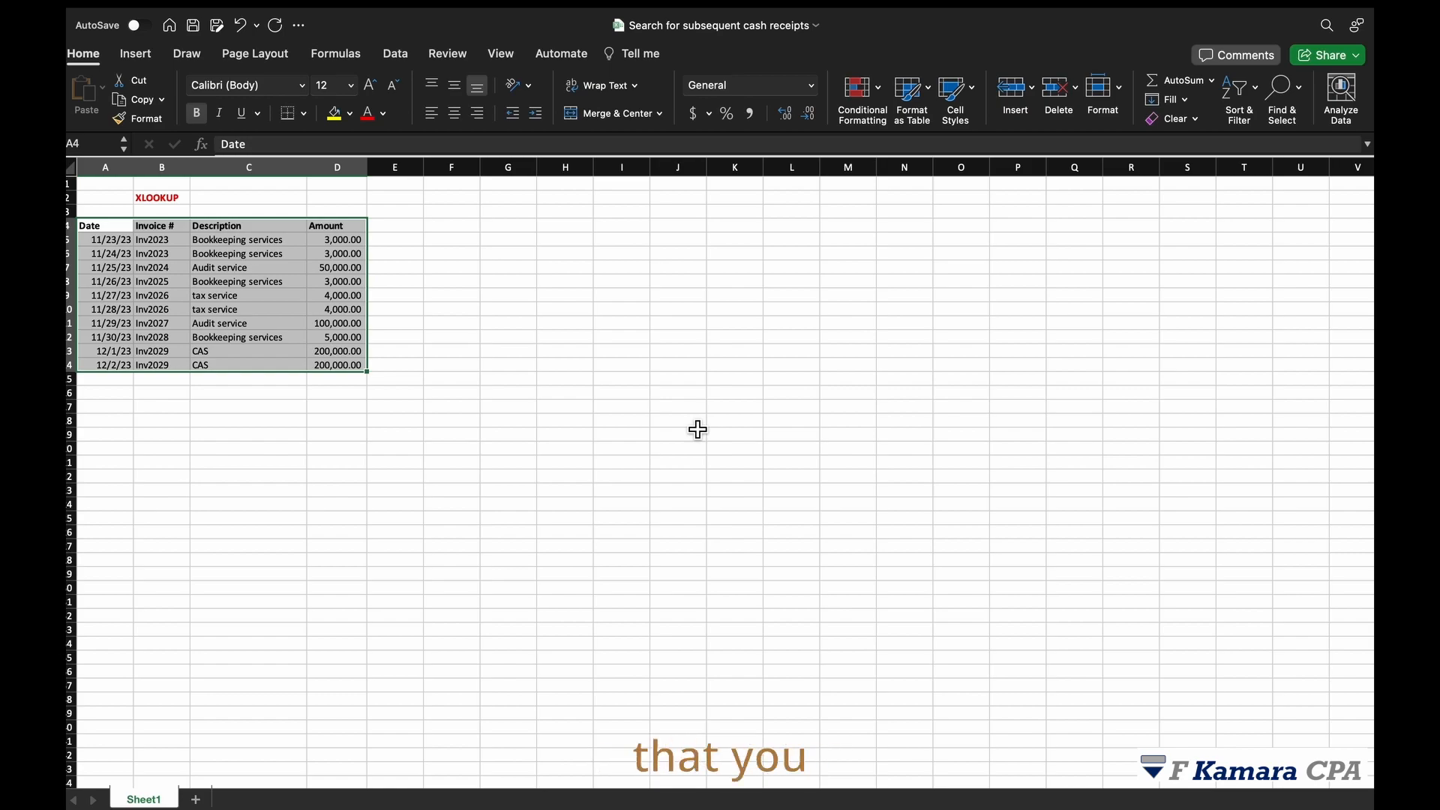
{"action": "left_click", "coordinate": [255, 297]}
{"action": "left_click", "coordinate": [241, 337]}
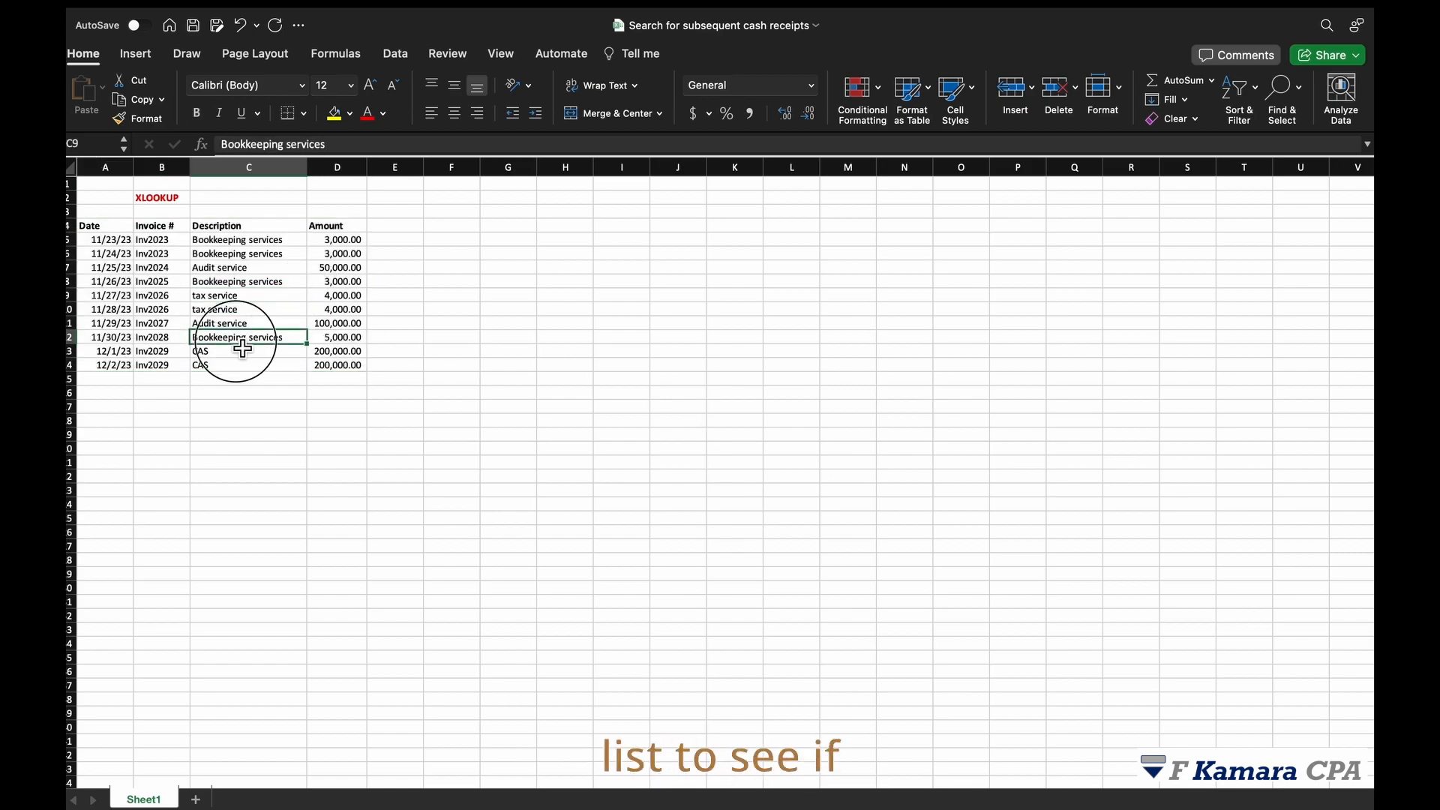
{"action": "left_click", "coordinate": [332, 326]}
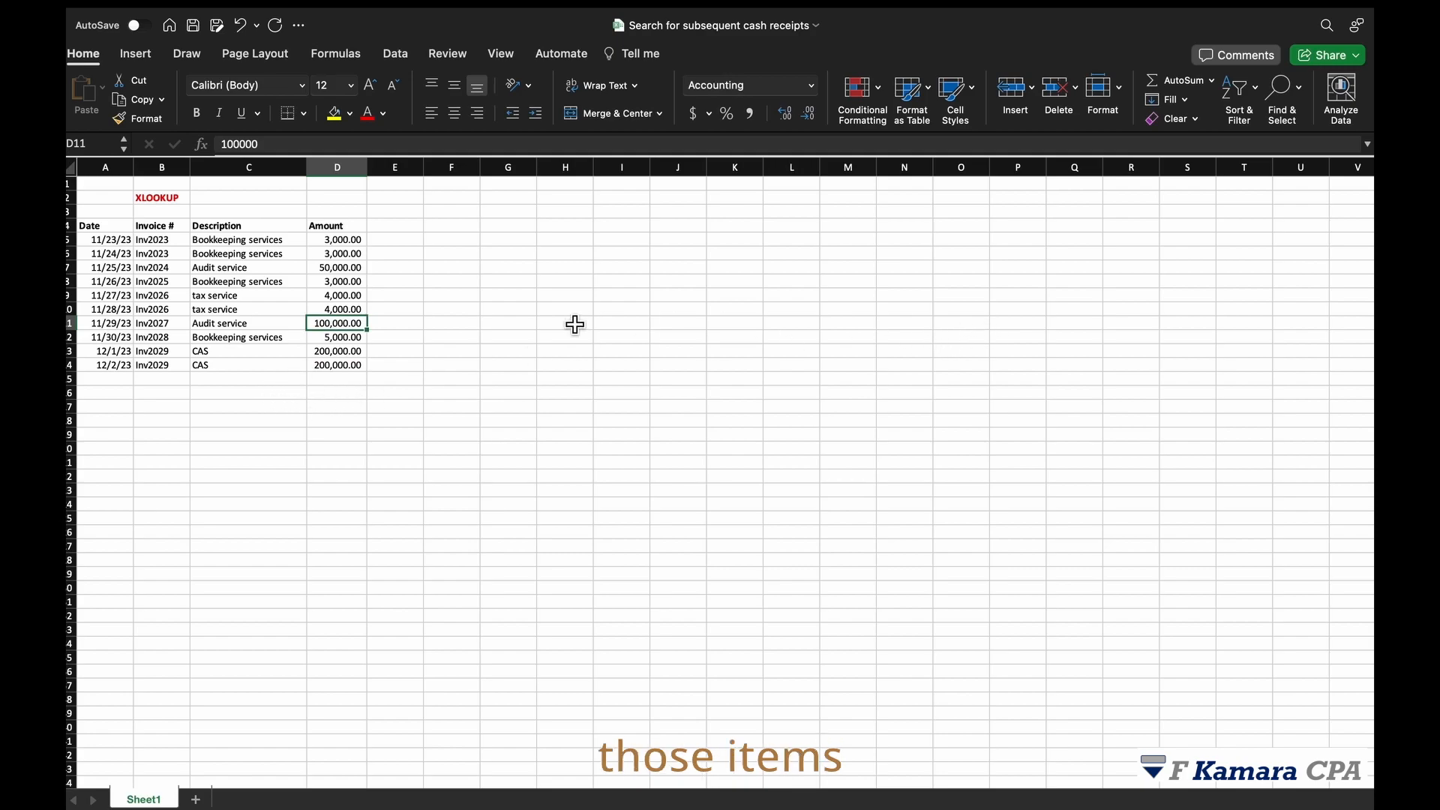
{"action": "left_click_drag", "start_coordinate": [100, 228], "coordinate": [335, 366]}
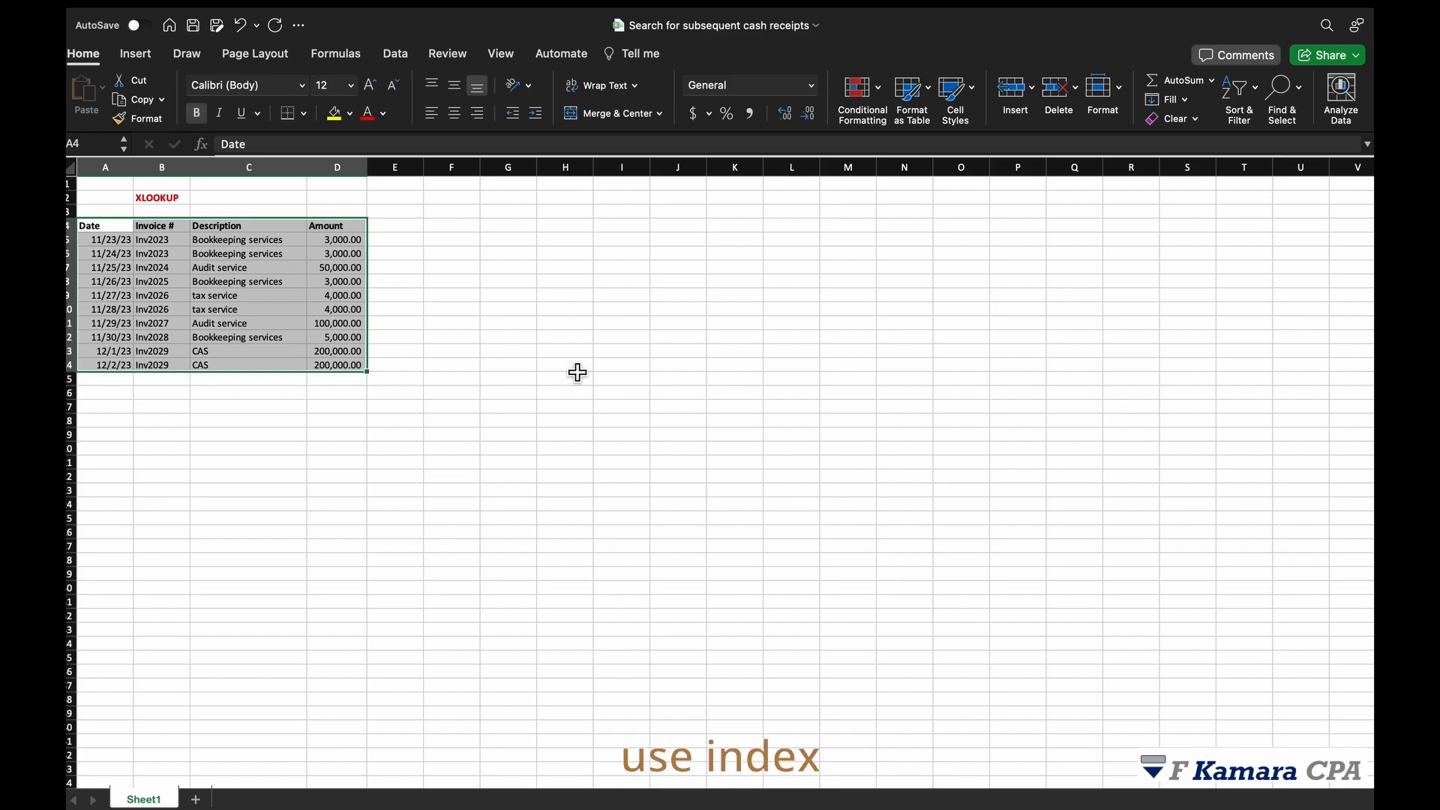
{"action": "left_click", "coordinate": [471, 258]}
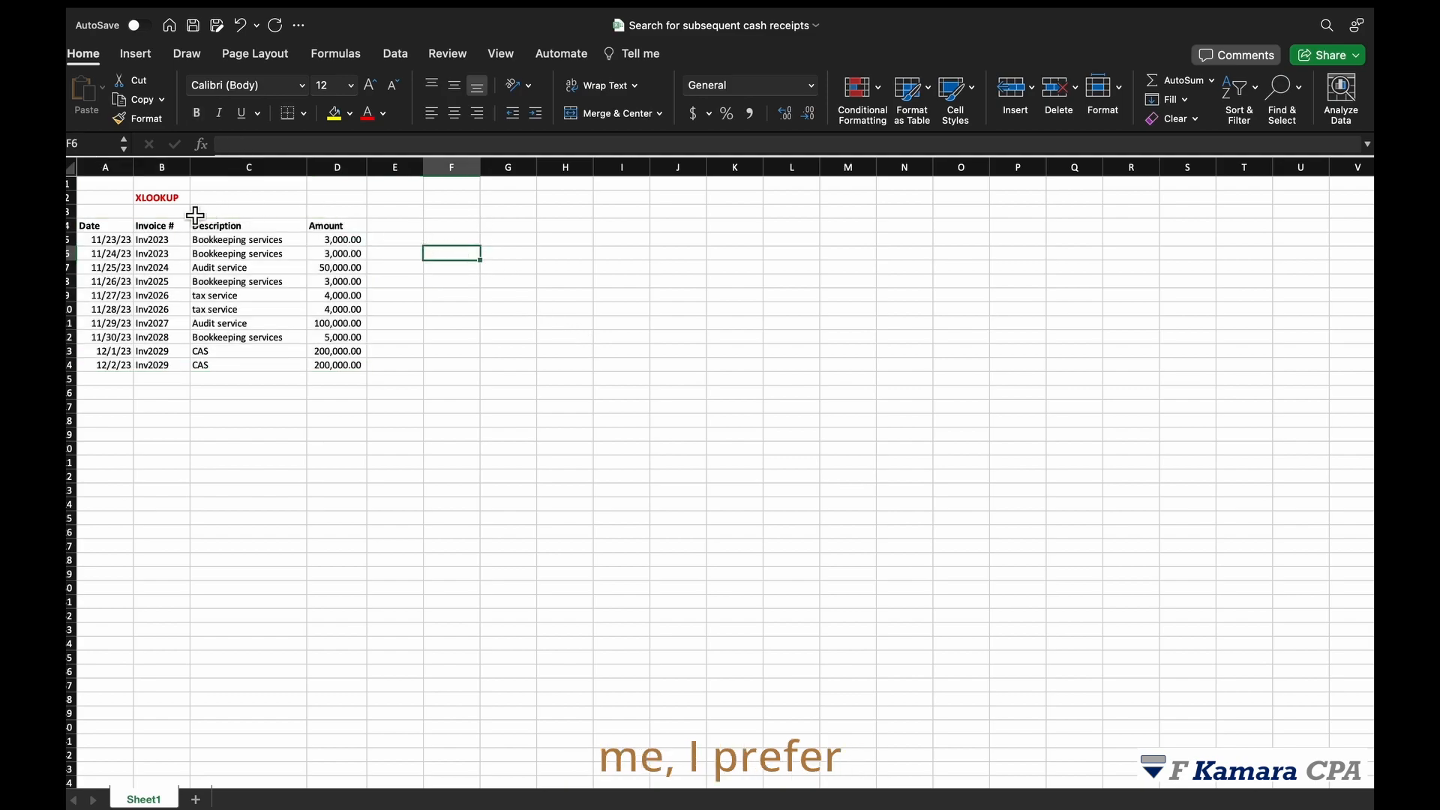
{"action": "left_click", "coordinate": [177, 199]}
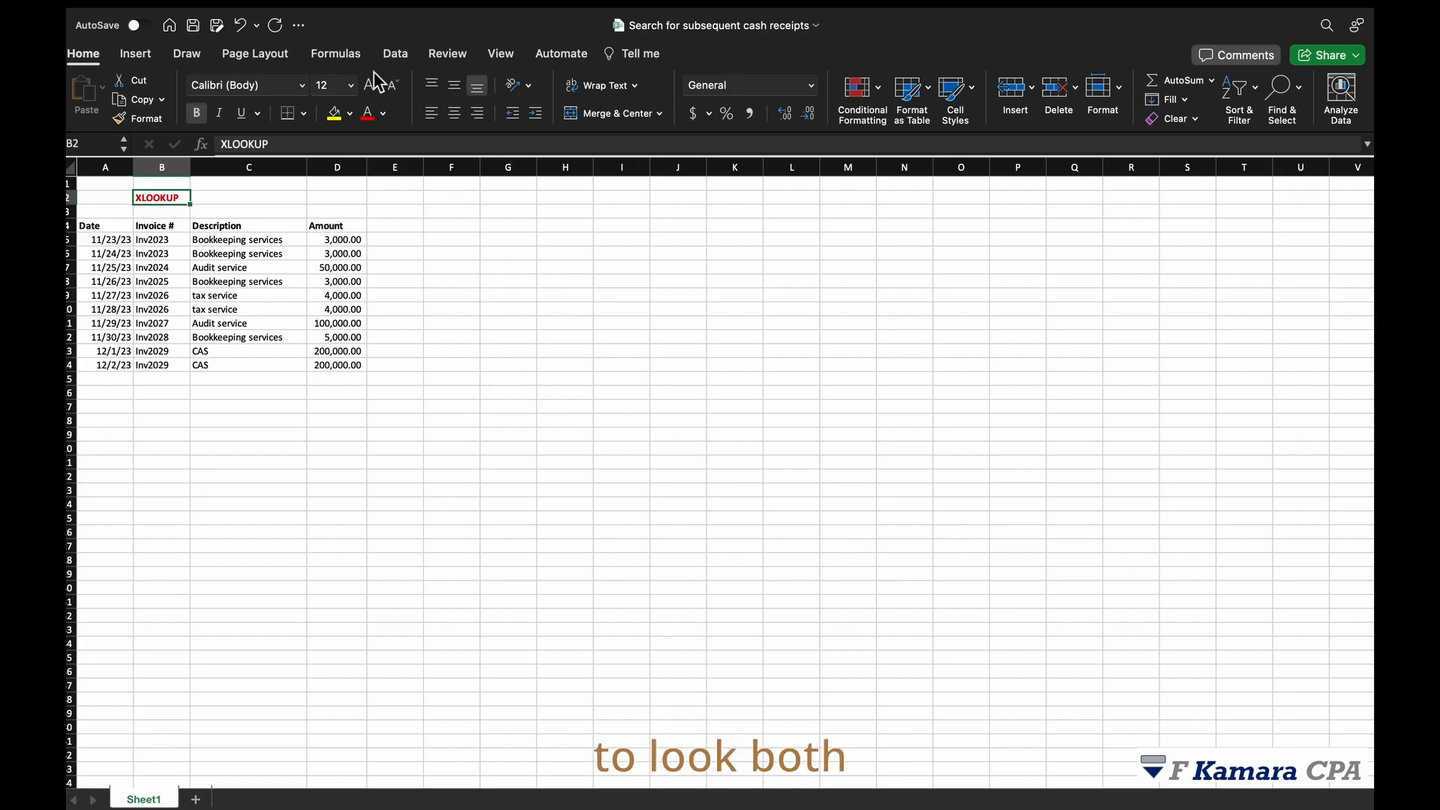
{"action": "left_click_drag", "start_coordinate": [396, 183], "coordinate": [412, 422]}
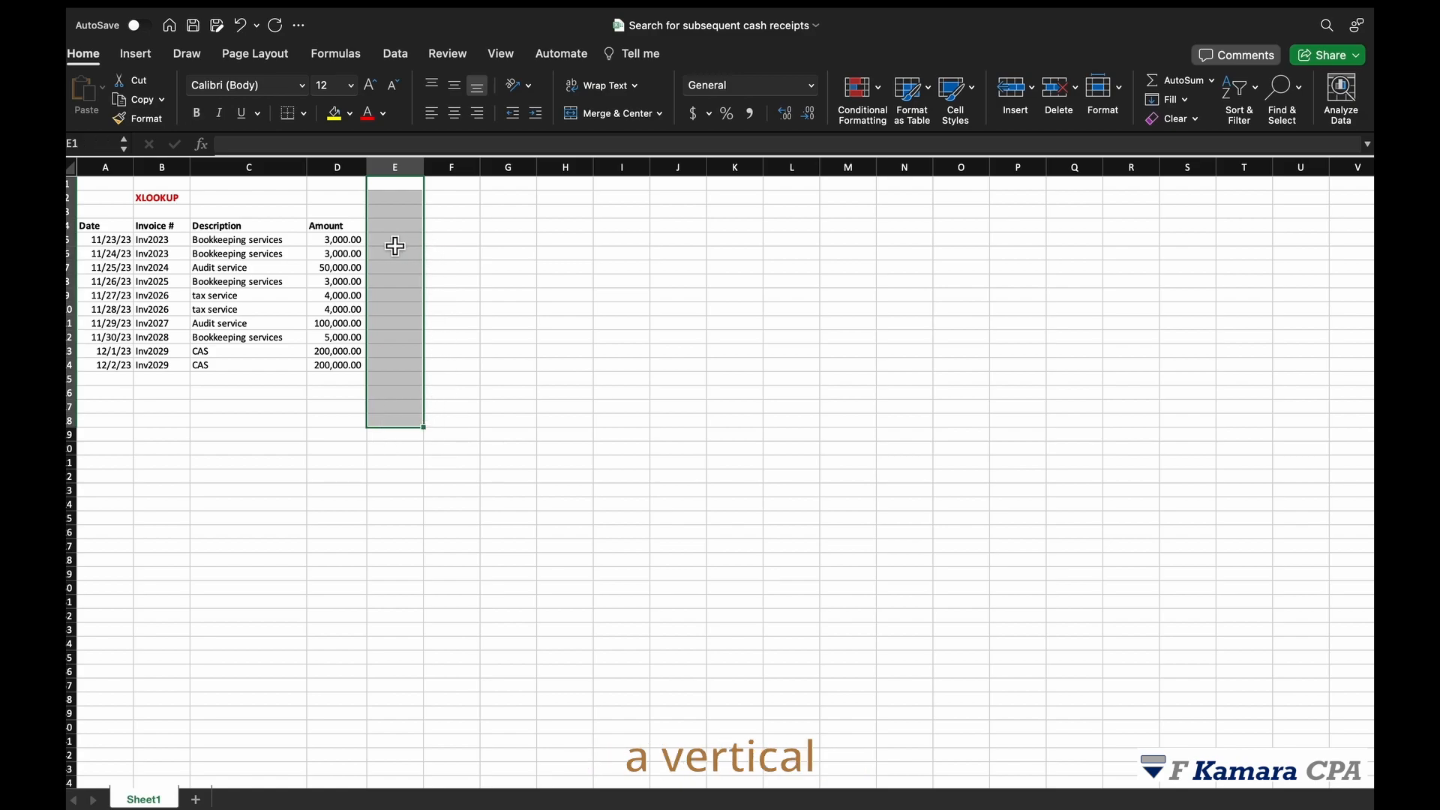
{"action": "left_click_drag", "start_coordinate": [248, 268], "coordinate": [863, 297]}
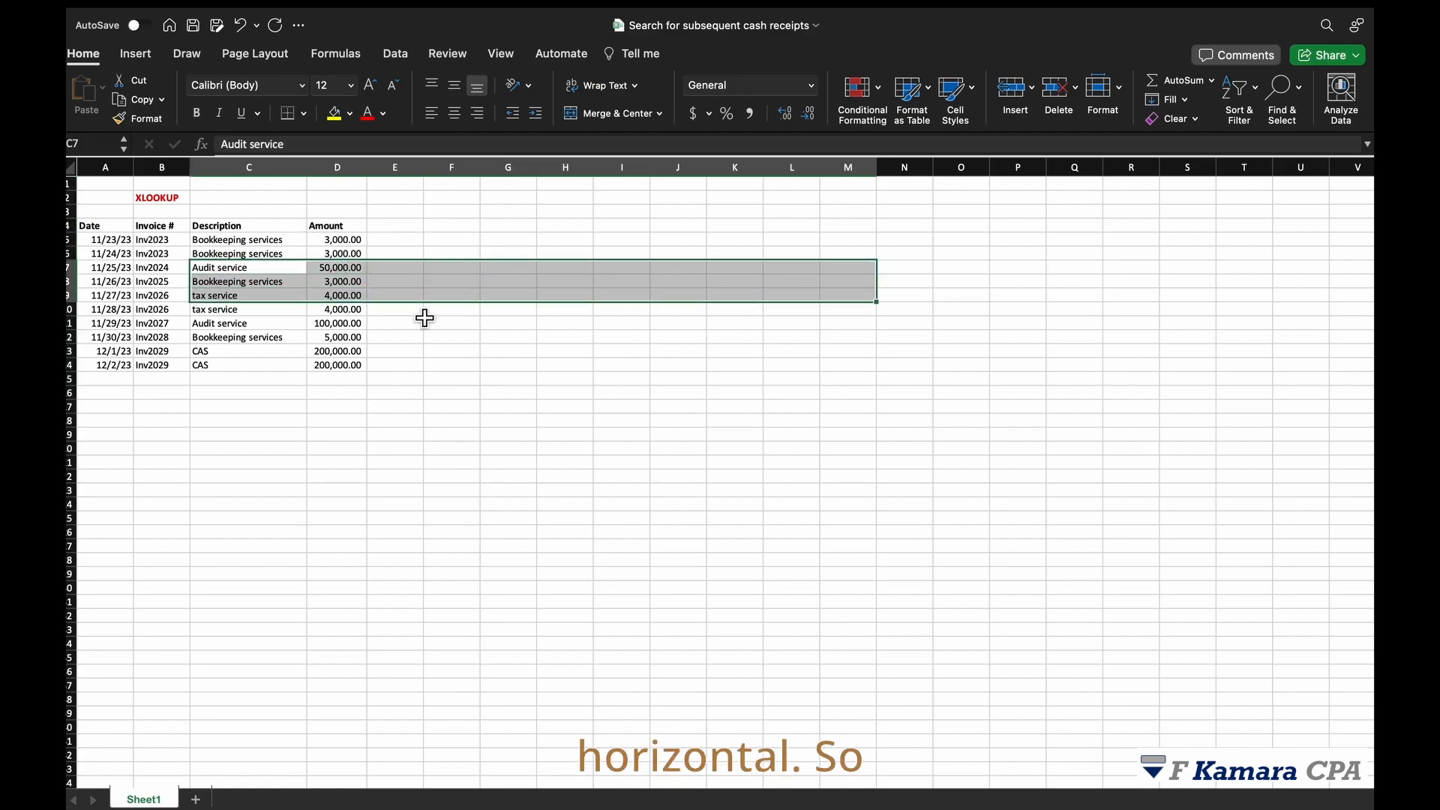
{"action": "left_click", "coordinate": [392, 228]}
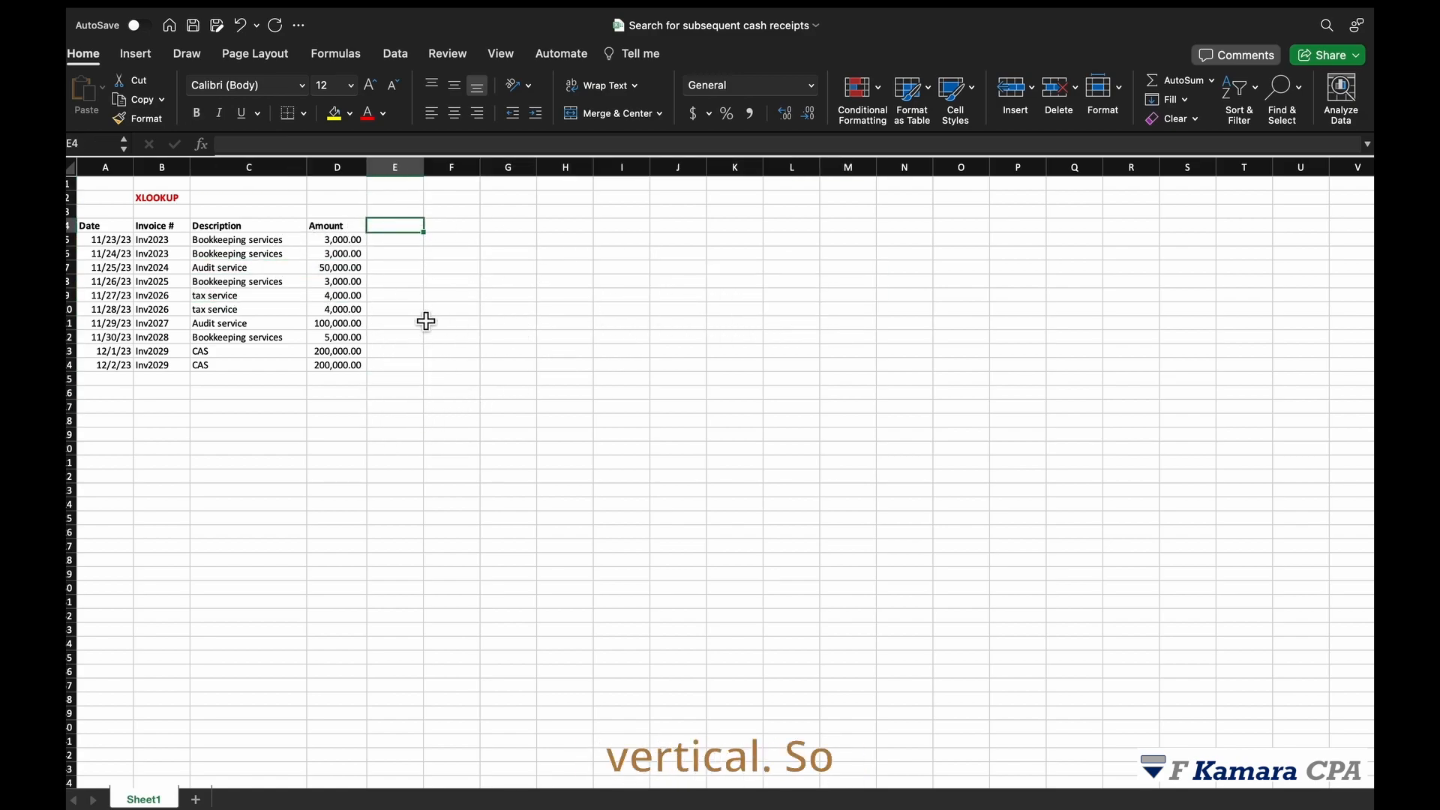
{"action": "left_click", "coordinate": [263, 240]}
{"action": "left_click_drag", "start_coordinate": [119, 228], "coordinate": [358, 229]}
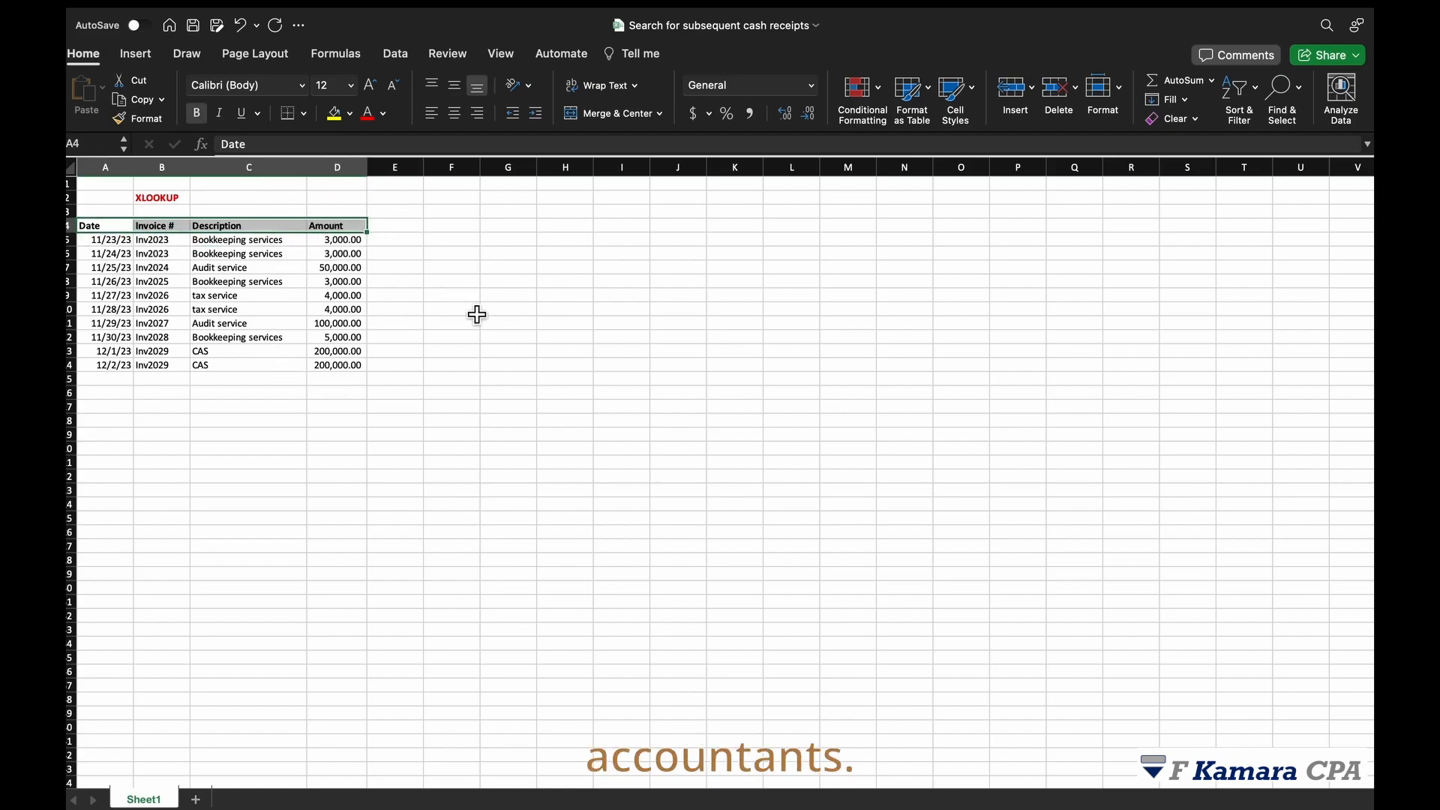
{"action": "left_click", "coordinate": [416, 315]}
{"action": "scroll", "coordinate": [347, 361], "scroll_direction": "down", "scroll_amount": 3}
{"action": "scroll", "coordinate": [347, 361], "scroll_direction": "up", "scroll_amount": 3}
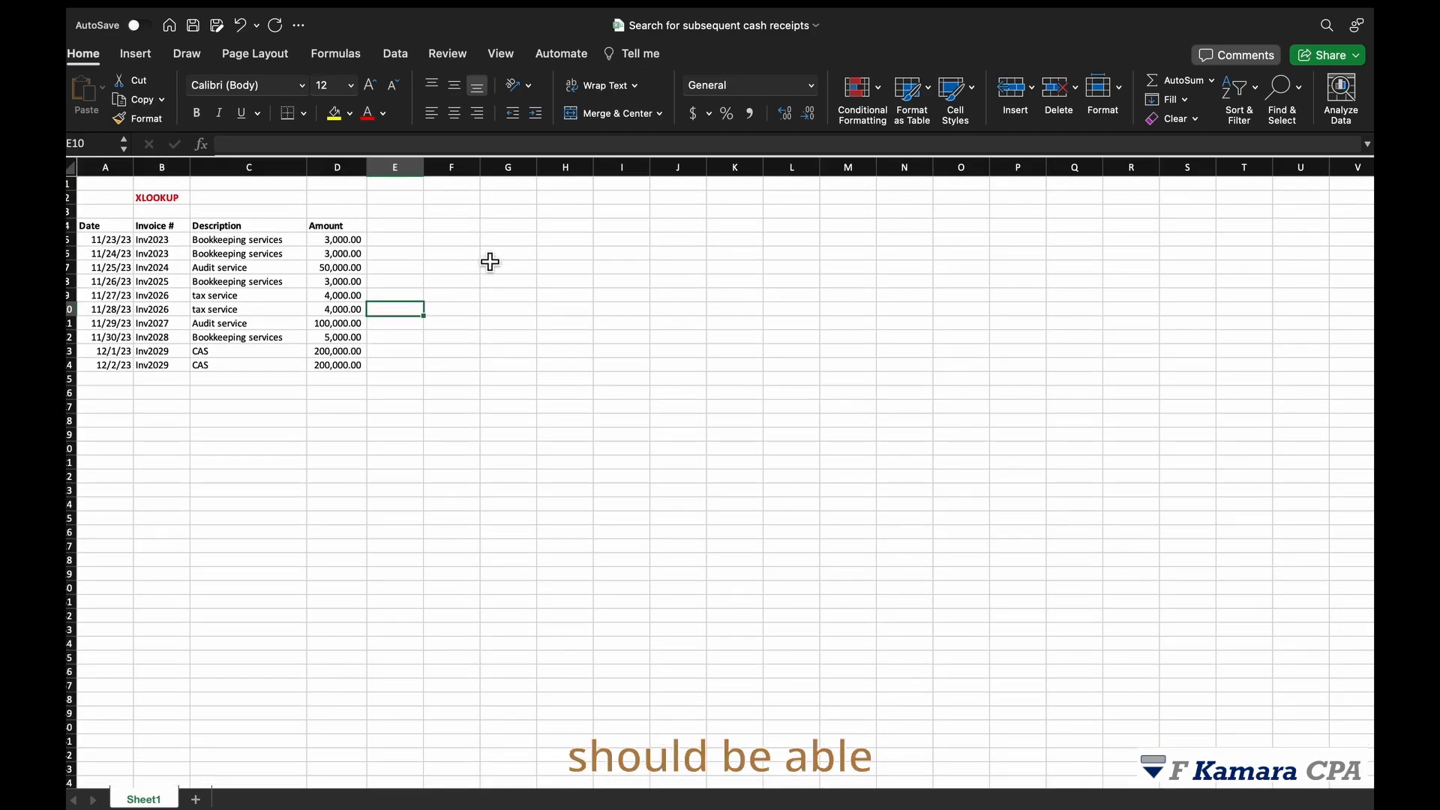
{"action": "left_click_drag", "start_coordinate": [113, 240], "coordinate": [364, 366]}
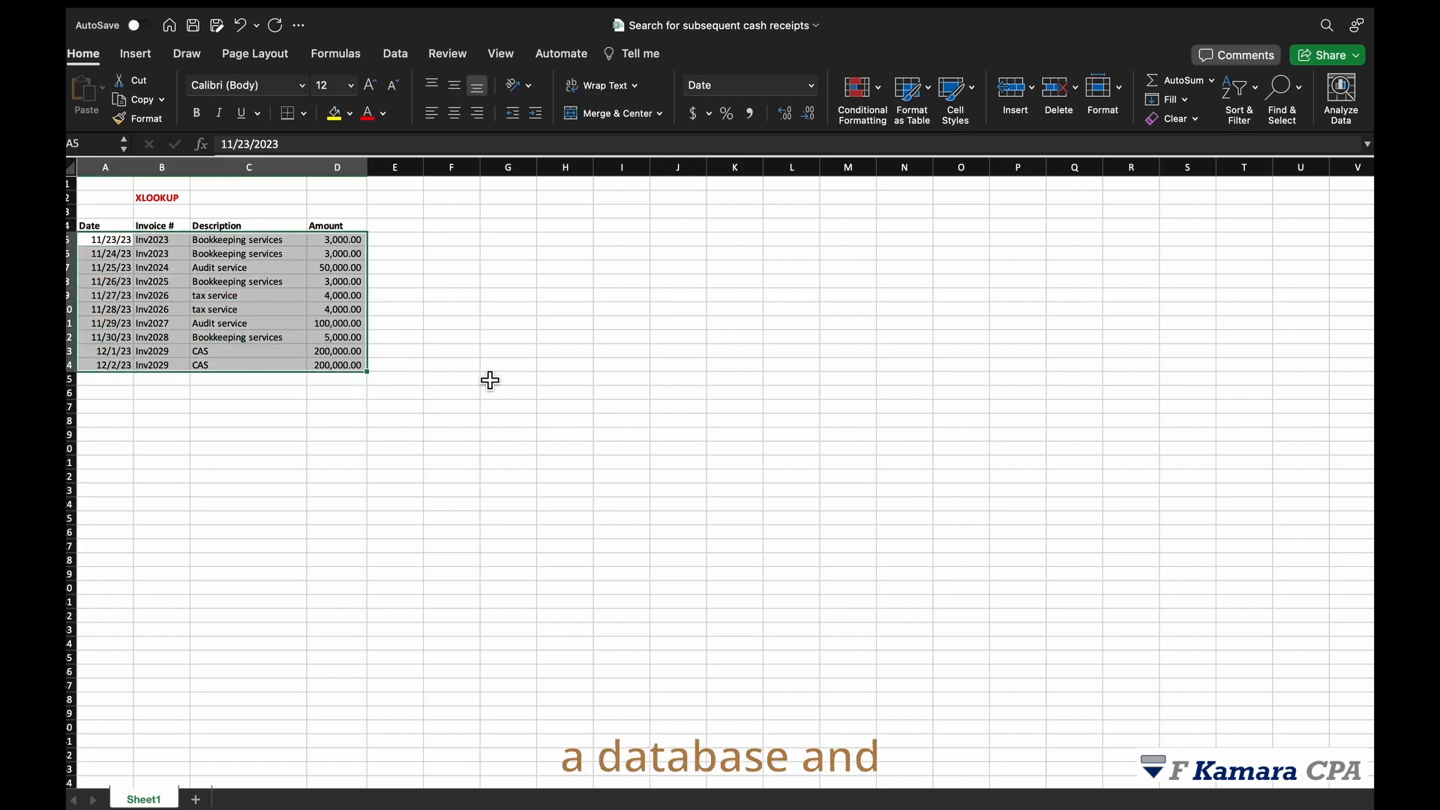
{"action": "left_click", "coordinate": [604, 412]}
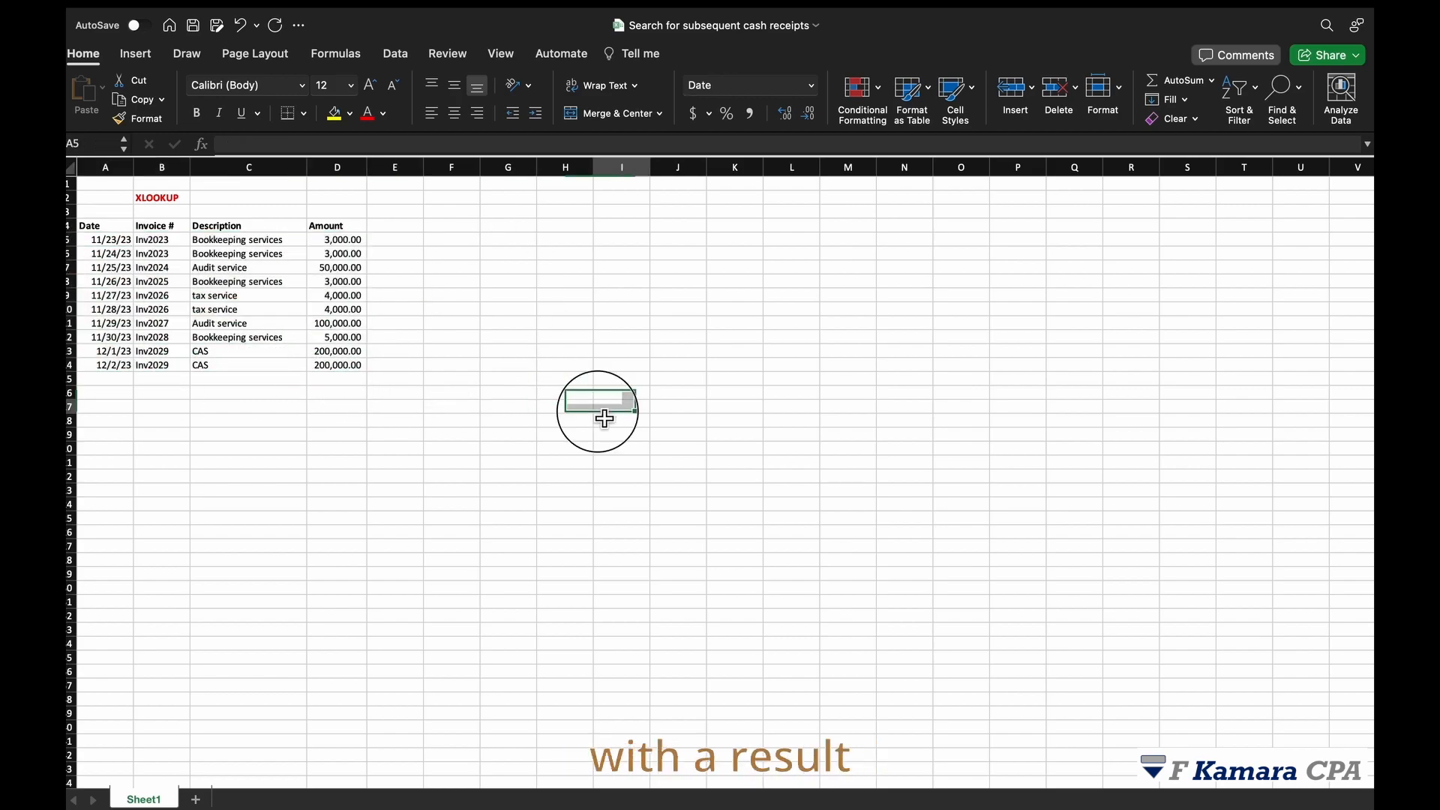
{"action": "left_click", "coordinate": [342, 282]}
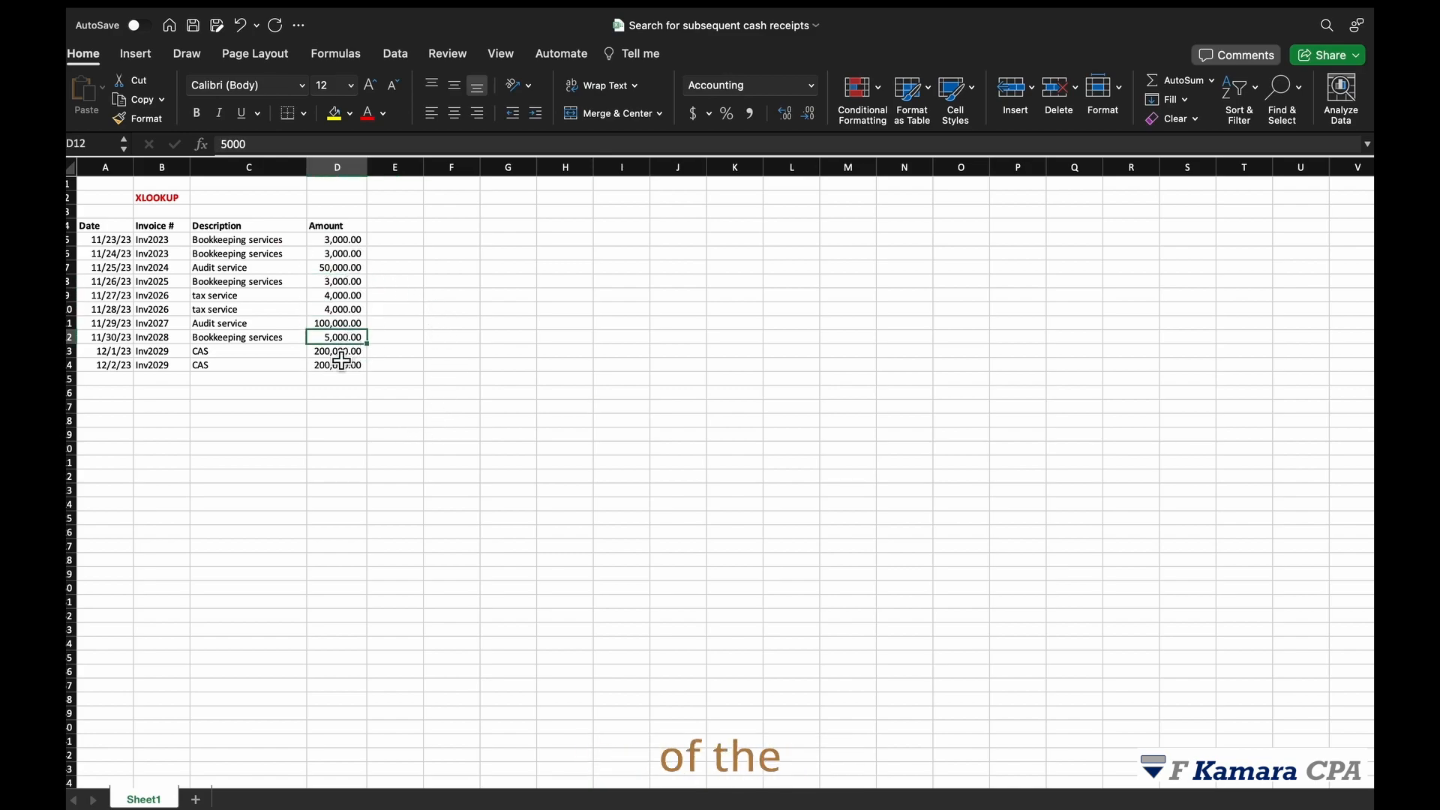
{"action": "left_click", "coordinate": [155, 282]}
{"action": "left_click", "coordinate": [165, 366]}
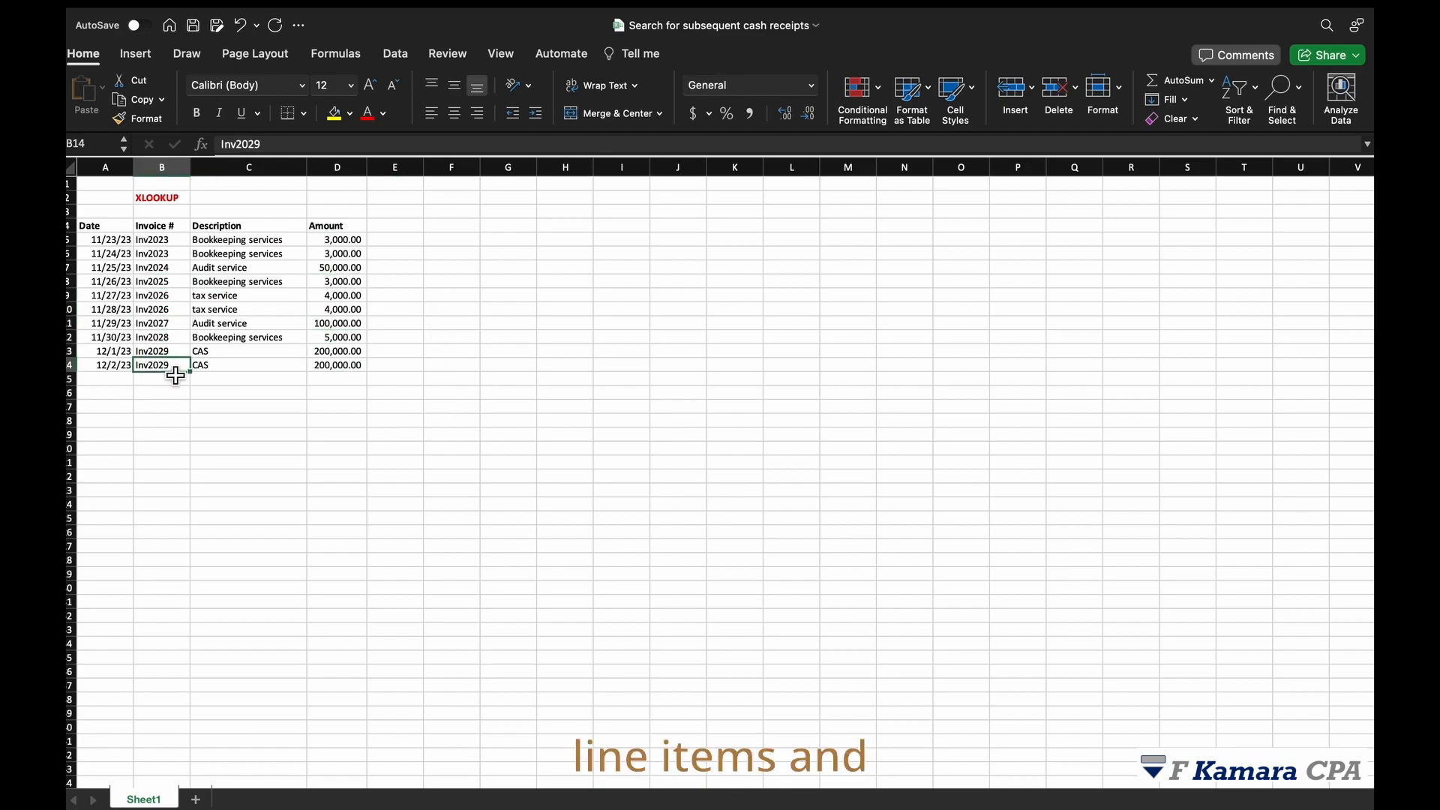
{"action": "left_click", "coordinate": [270, 365]}
{"action": "left_click_drag", "start_coordinate": [112, 231], "coordinate": [299, 369]}
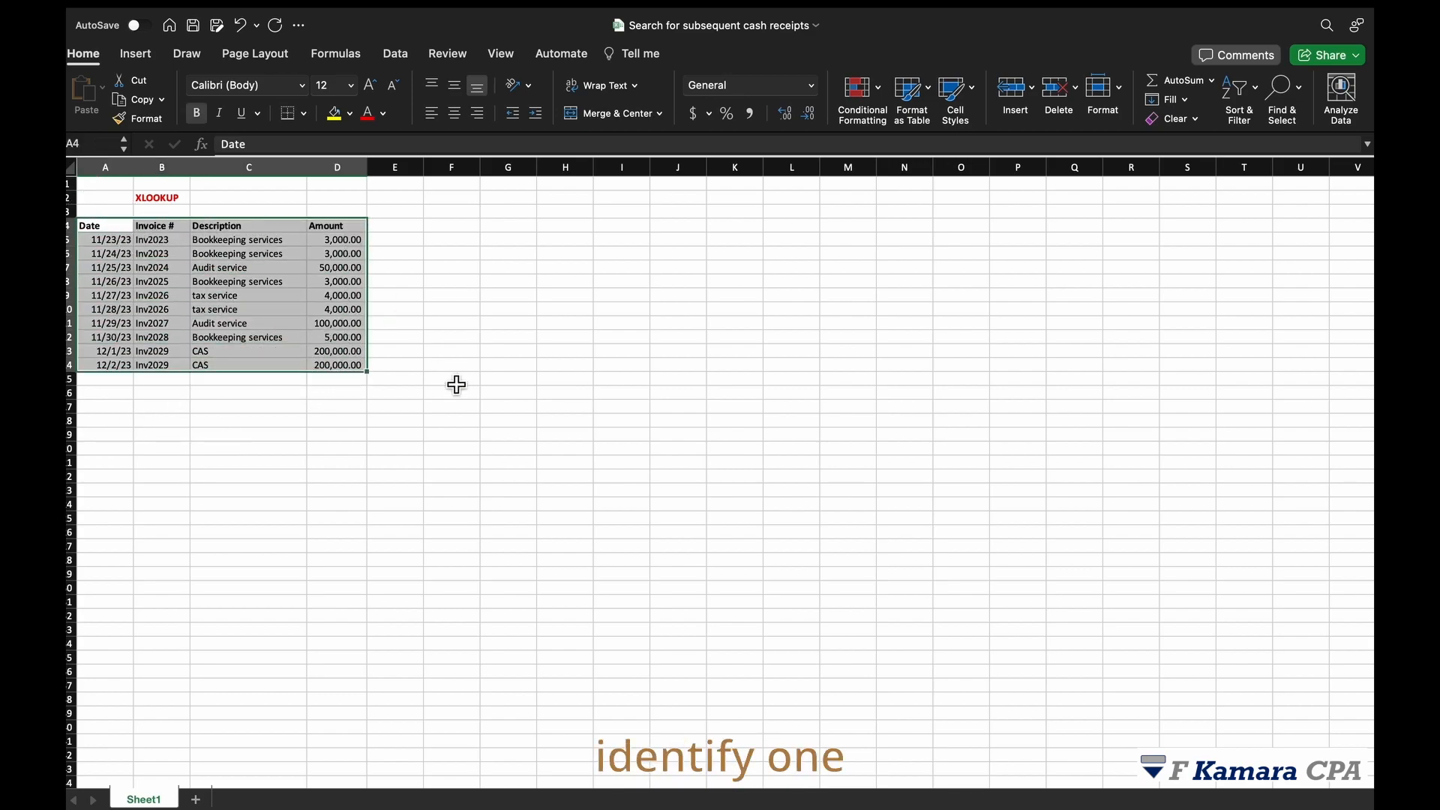
{"action": "left_click", "coordinate": [180, 200]}
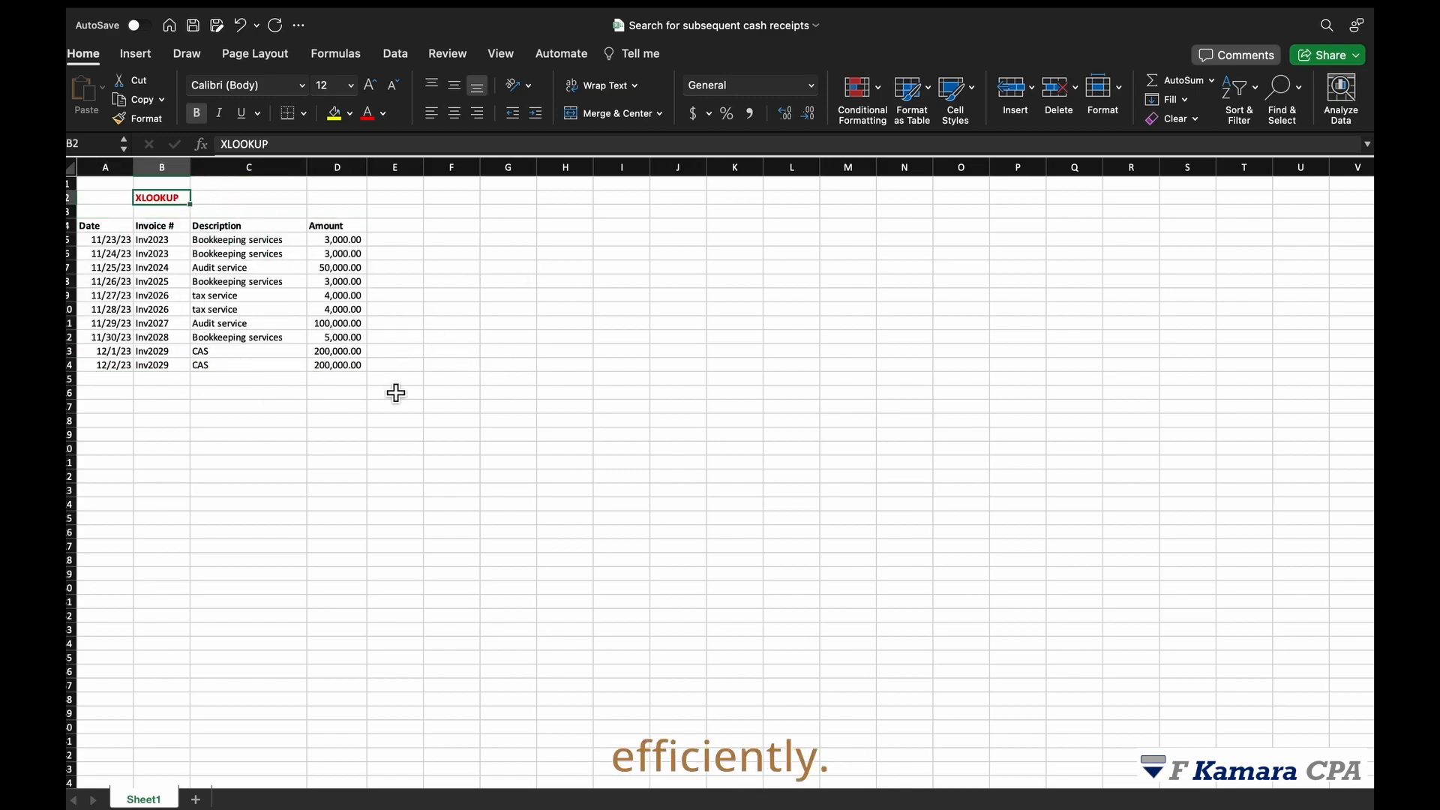
- Highlight duplicate values among the invoice numbers in B5:B14 using conditional formatting with light red fill and dark red text
{"action": "left_click_drag", "start_coordinate": [162, 240], "coordinate": [184, 373]}
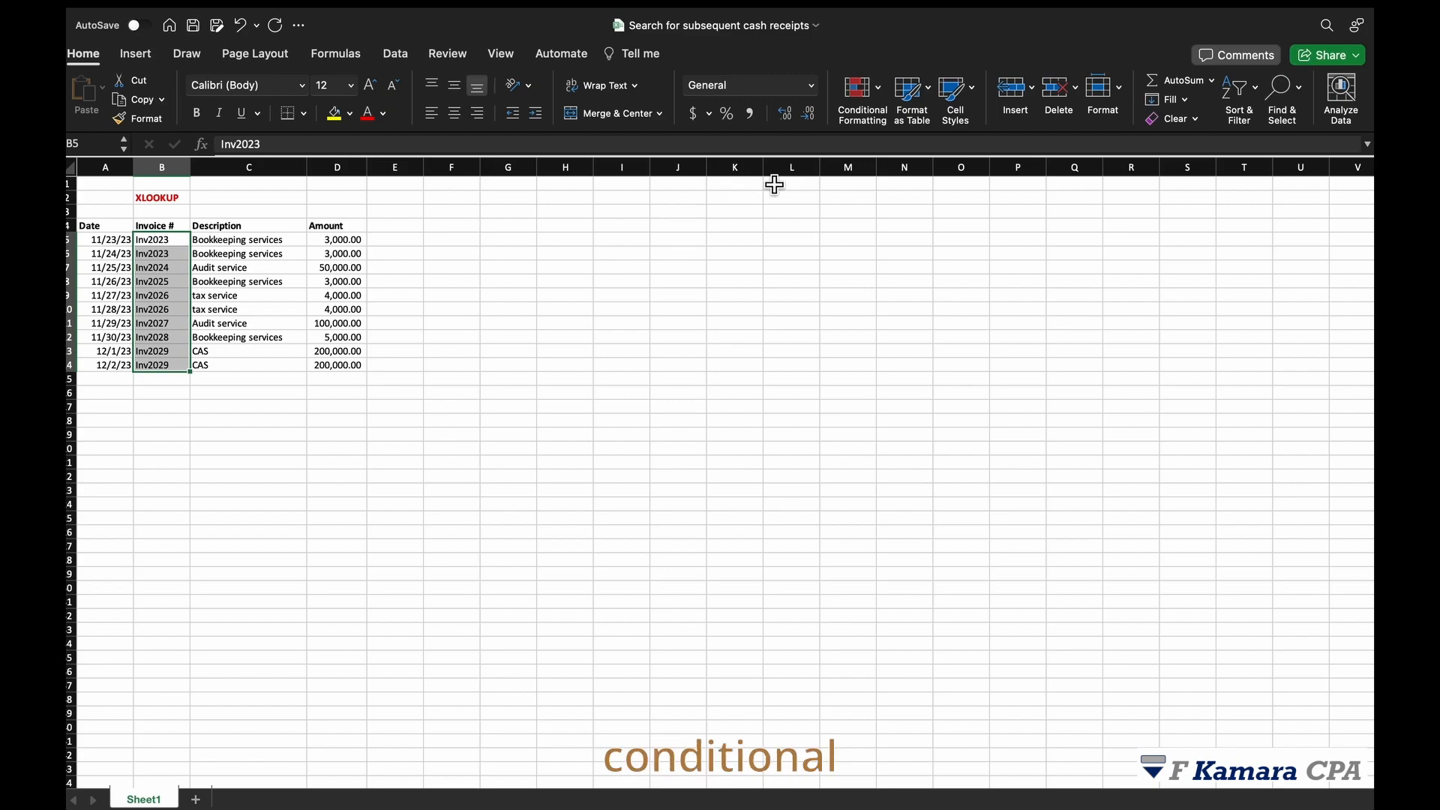
{"action": "left_click", "coordinate": [888, 96]}
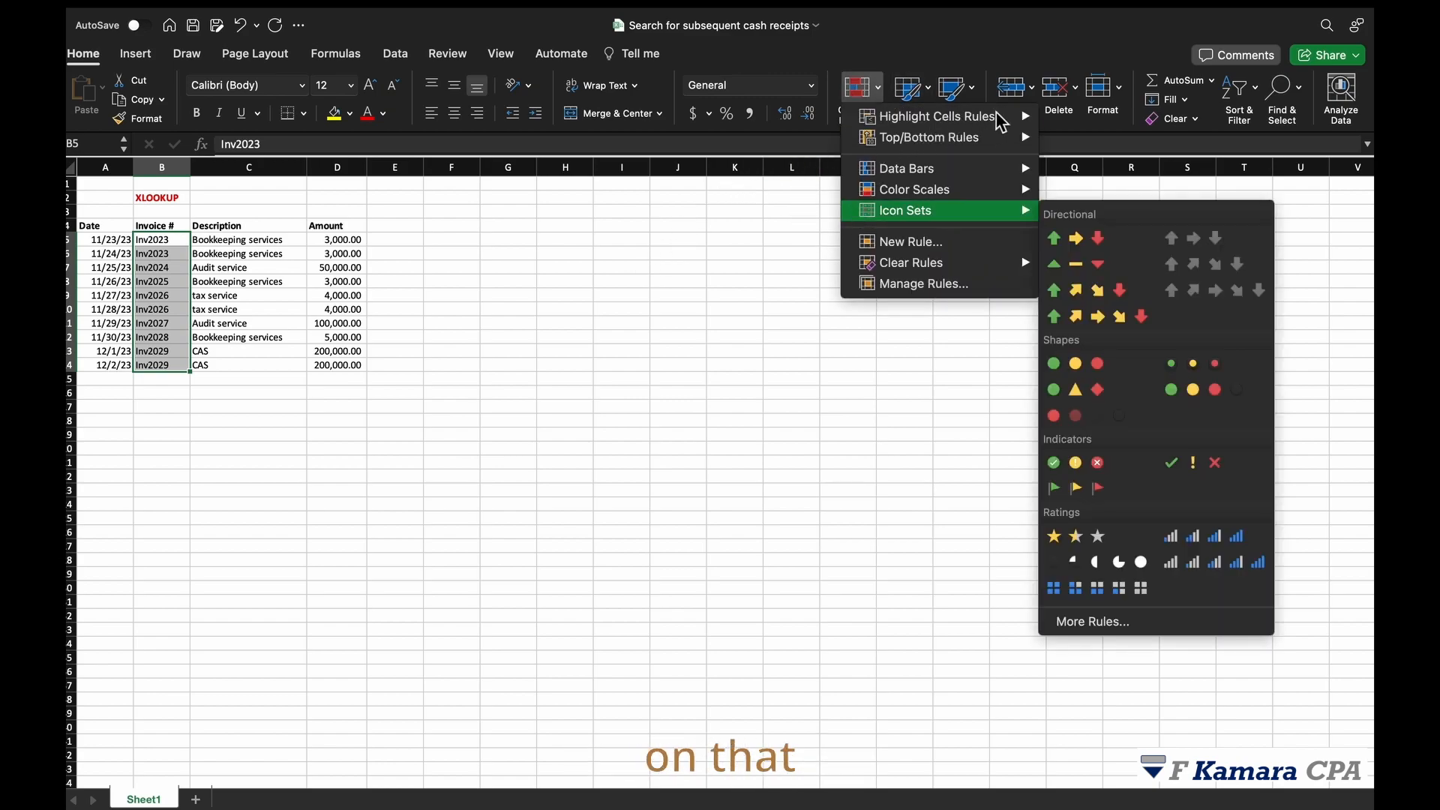
{"action": "mouse_move", "coordinate": [1009, 118]}
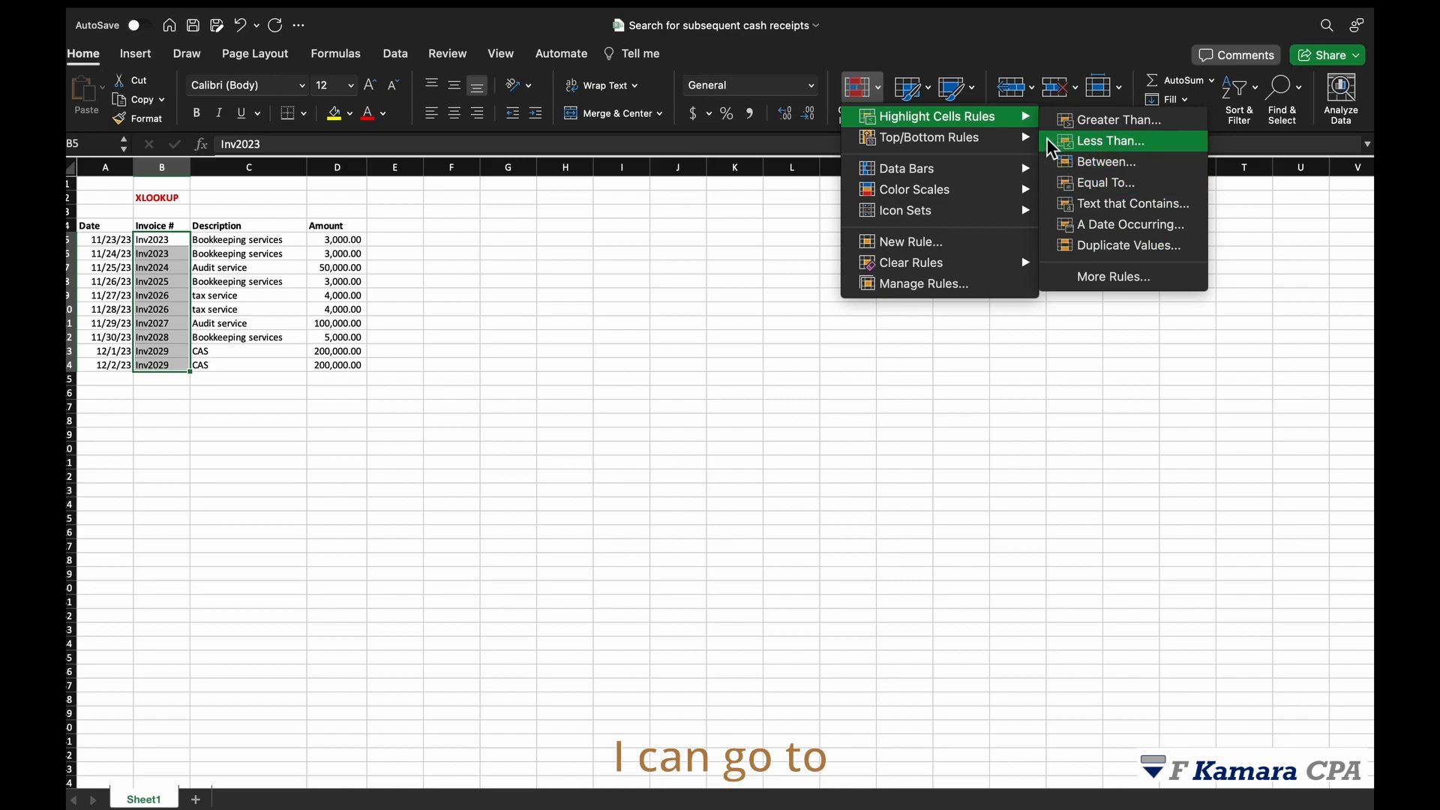
{"action": "left_click", "coordinate": [1149, 253]}
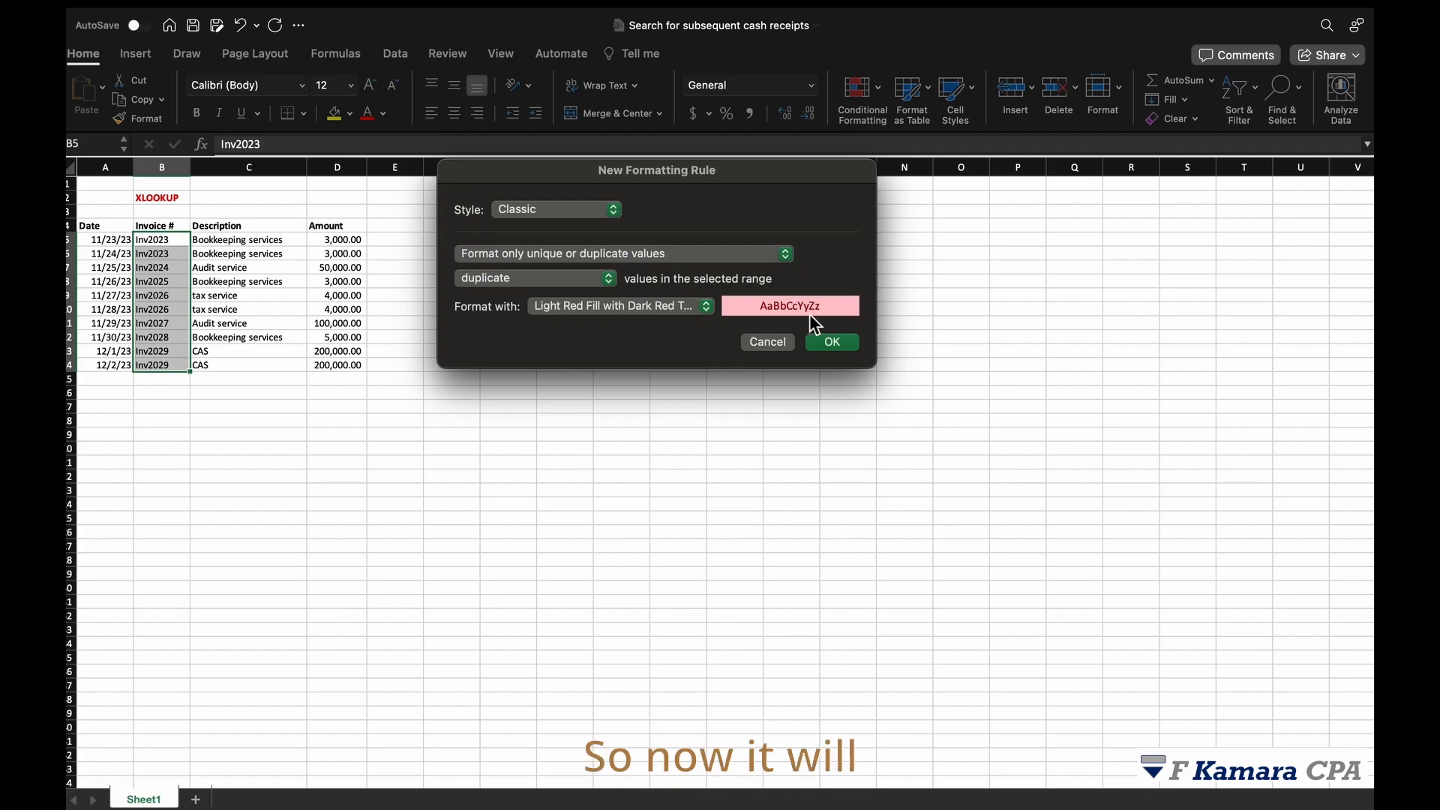
{"action": "left_click", "coordinate": [827, 347]}
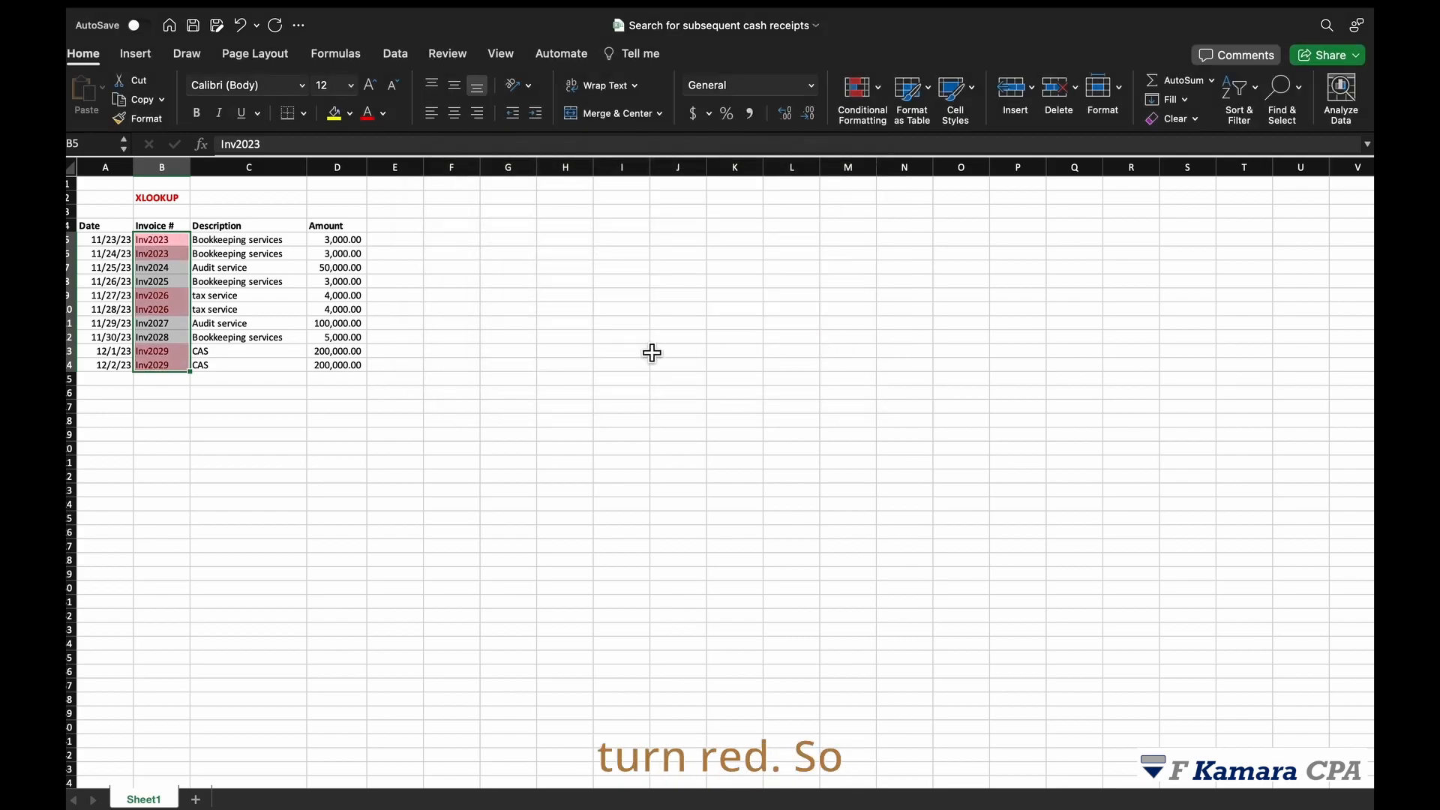
- Examine the invoice numbers in column B to identify which entries are duplicated
{"action": "left_click", "coordinate": [227, 327]}
{"action": "left_click", "coordinate": [166, 242]}
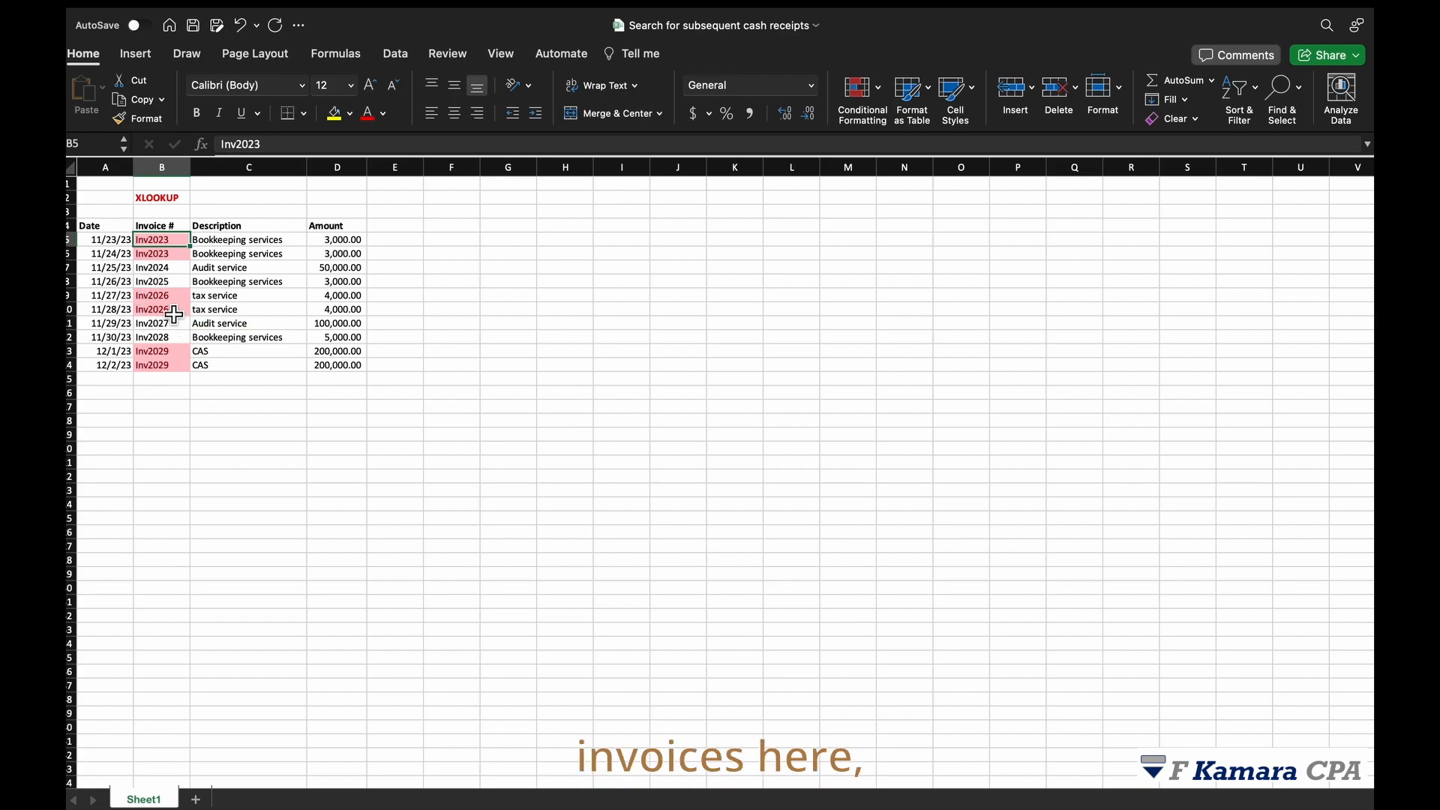
{"action": "left_click", "coordinate": [159, 254]}
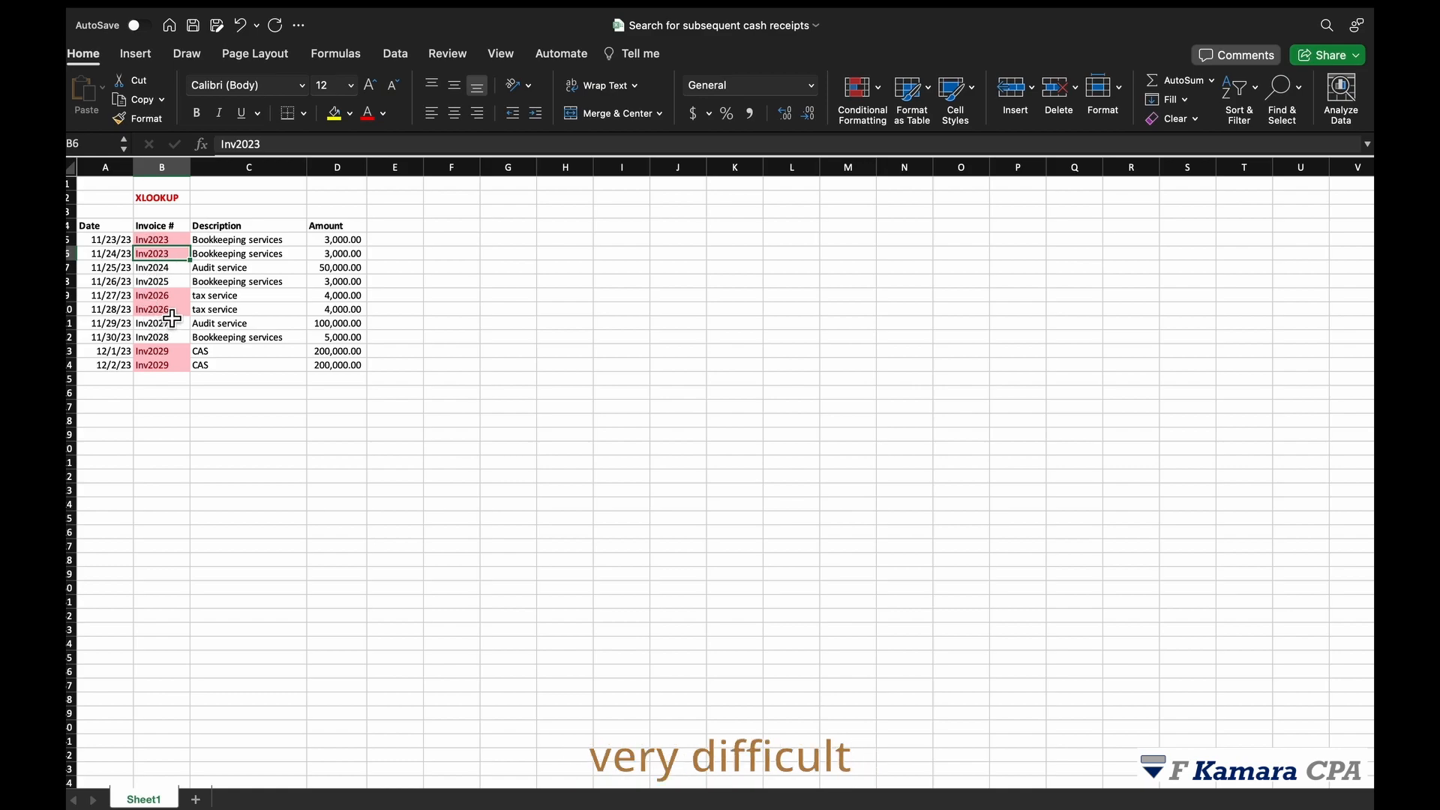
{"action": "left_click", "coordinate": [174, 297]}
{"action": "left_click", "coordinate": [170, 311]}
{"action": "left_click", "coordinate": [166, 352]}
{"action": "left_click", "coordinate": [167, 367]}
{"action": "left_click", "coordinate": [140, 240]}
{"action": "left_click", "coordinate": [162, 225]}
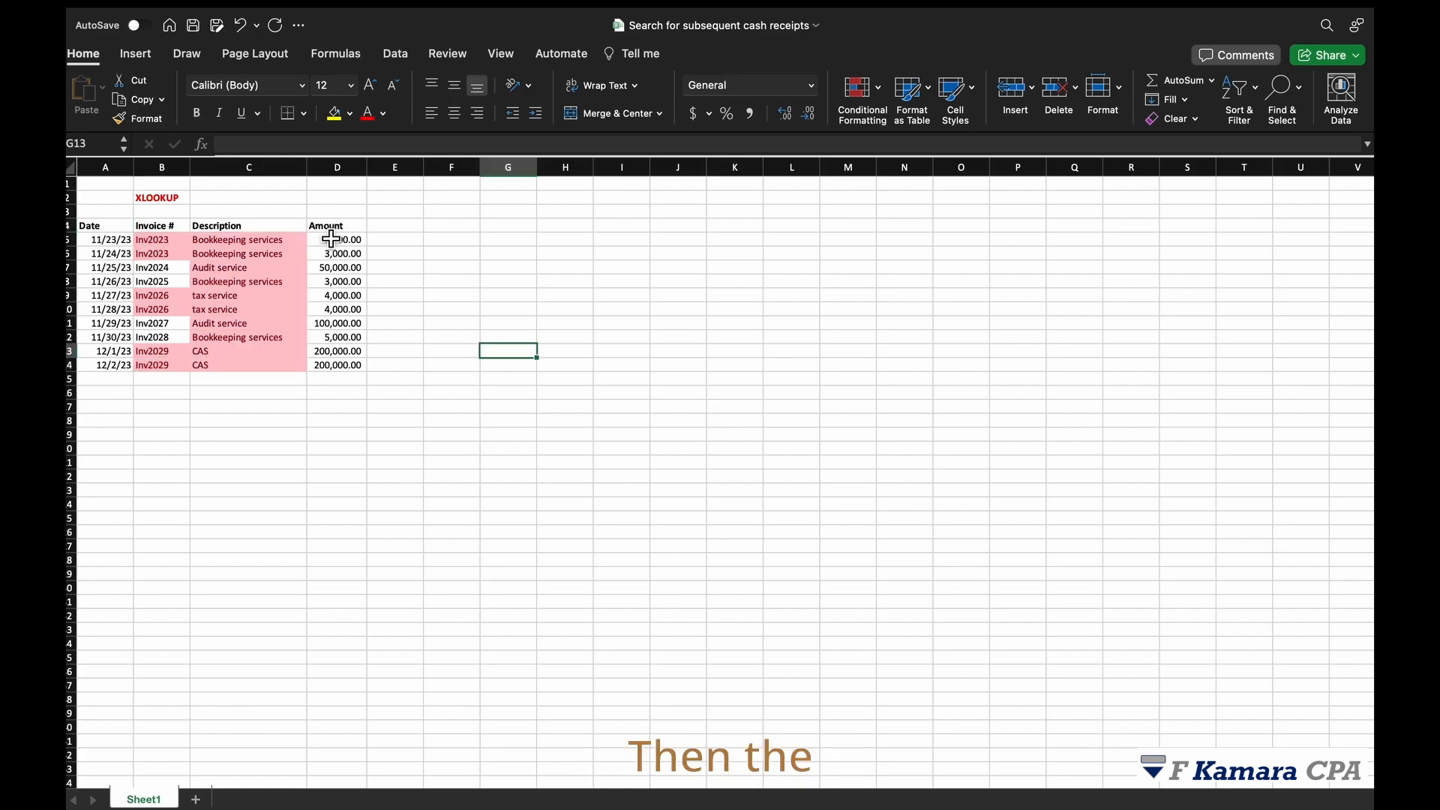
- Highlight duplicate values in the Amount column, D5:D14, using conditional formatting
{"action": "left_click_drag", "start_coordinate": [332, 238], "coordinate": [344, 366]}
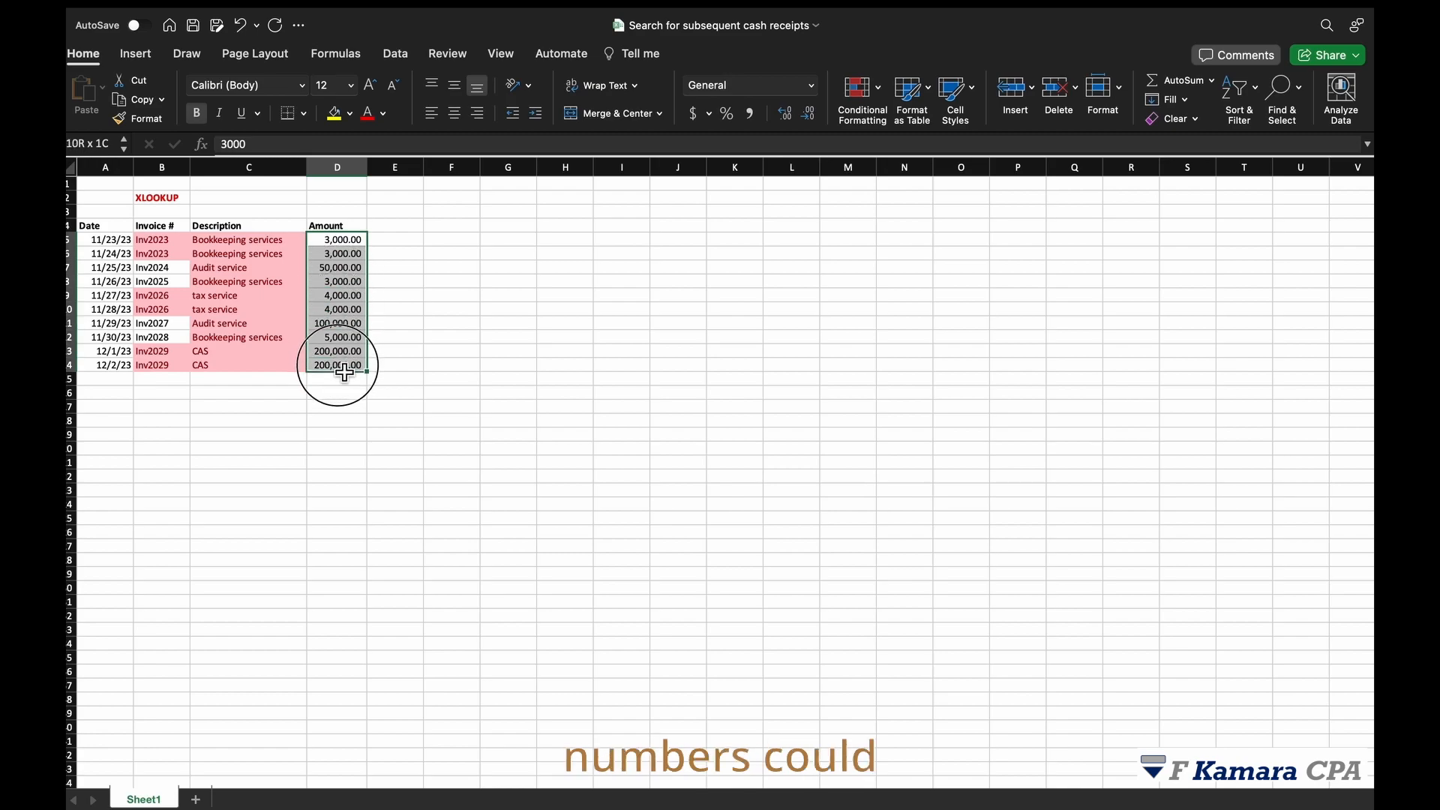
{"action": "left_click", "coordinate": [876, 91]}
{"action": "mouse_move", "coordinate": [997, 116]}
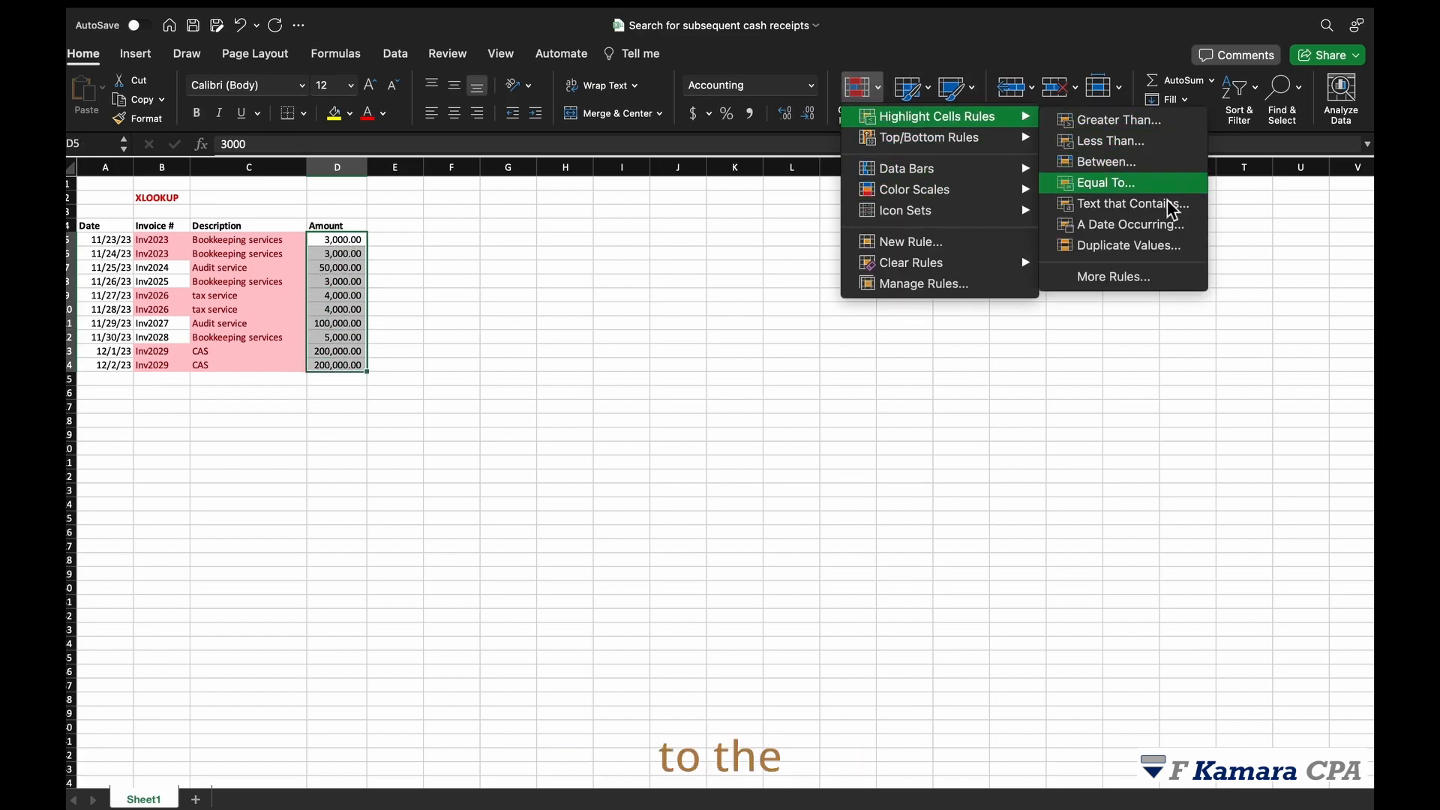
{"action": "left_click", "coordinate": [1140, 246]}
{"action": "left_click", "coordinate": [850, 343]}
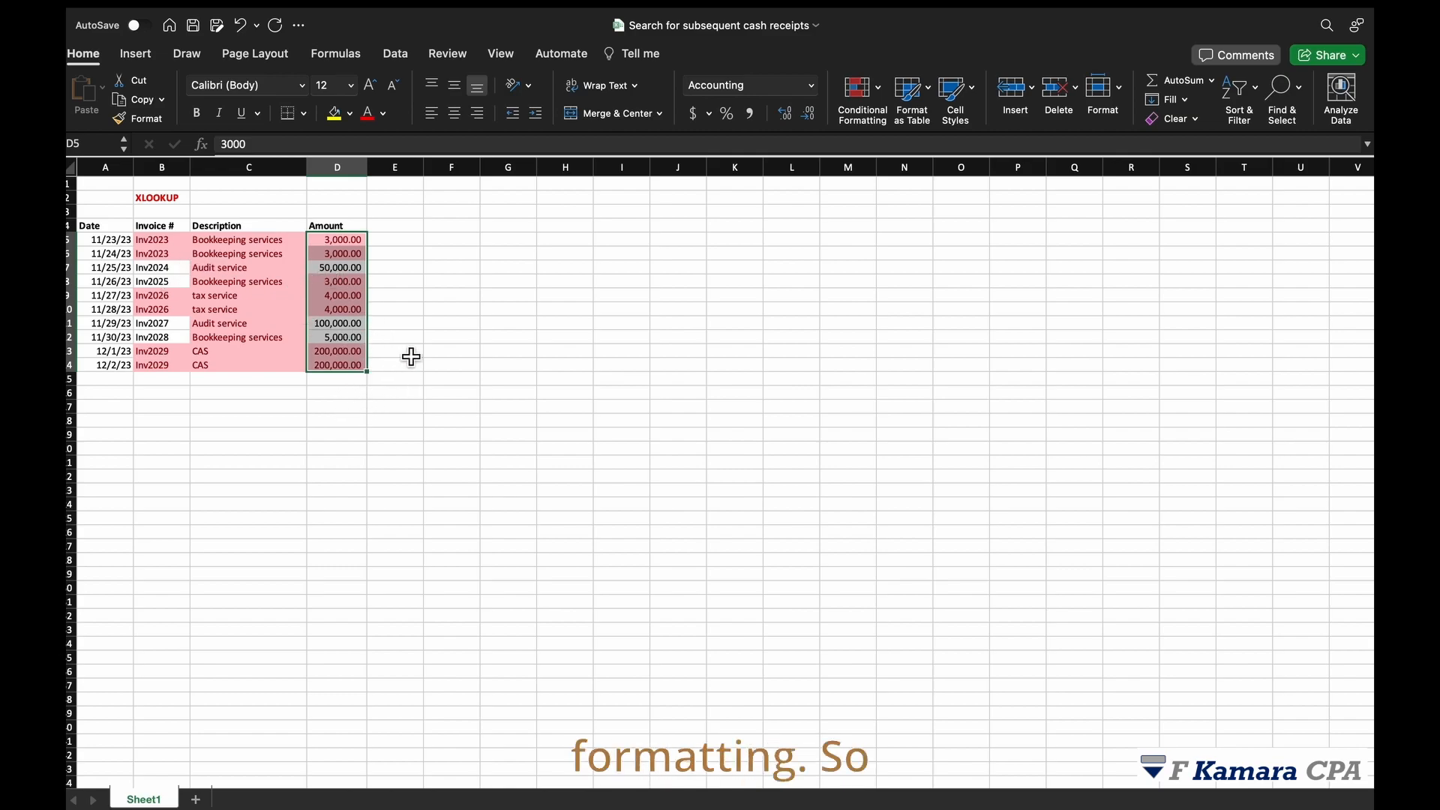
{"action": "left_click", "coordinate": [435, 323]}
- Clear the conditional formatting rules from the invoice number, description and amount cells in B5:D14
{"action": "left_click_drag", "start_coordinate": [165, 240], "coordinate": [362, 367]}
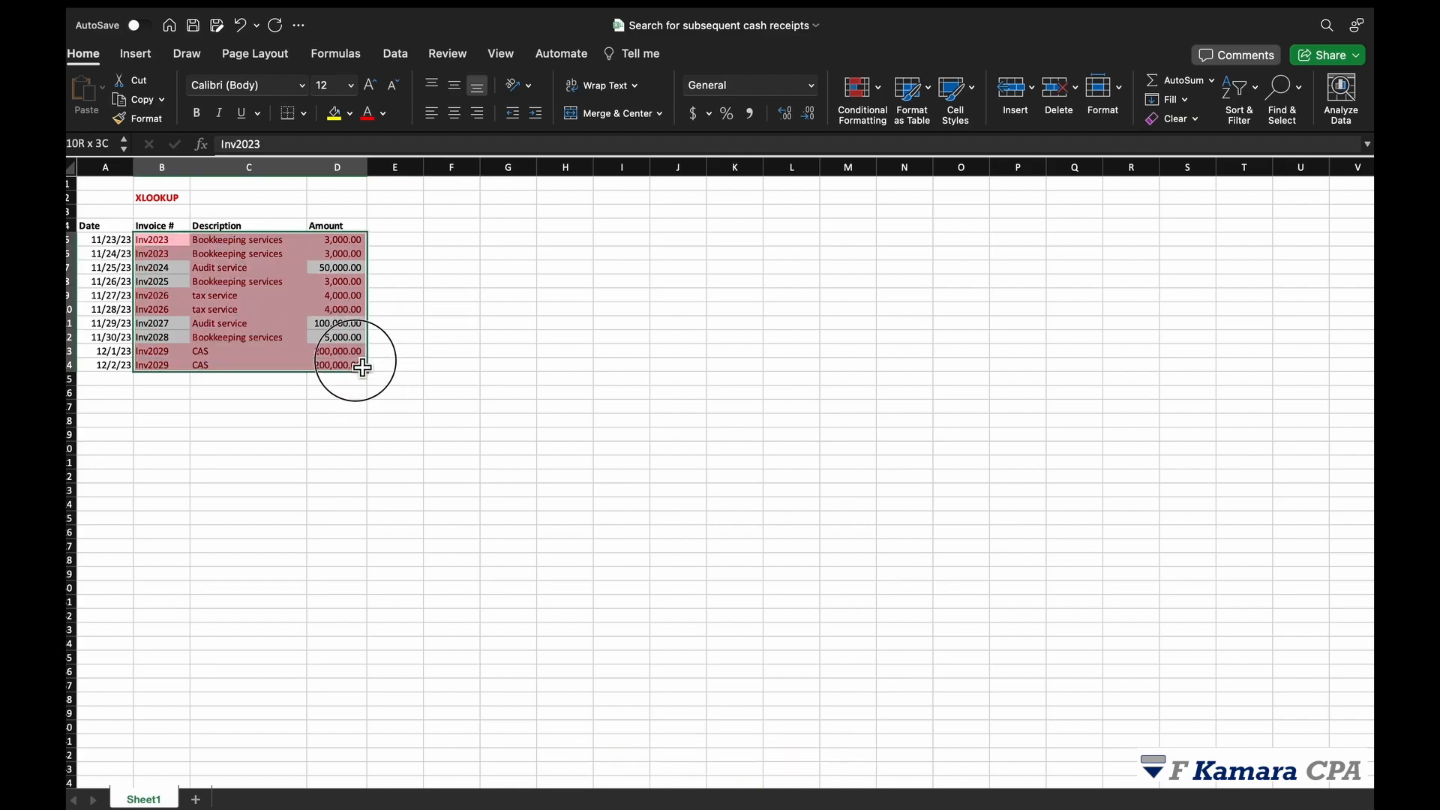
{"action": "left_click", "coordinate": [884, 84]}
{"action": "mouse_move", "coordinate": [1003, 264]}
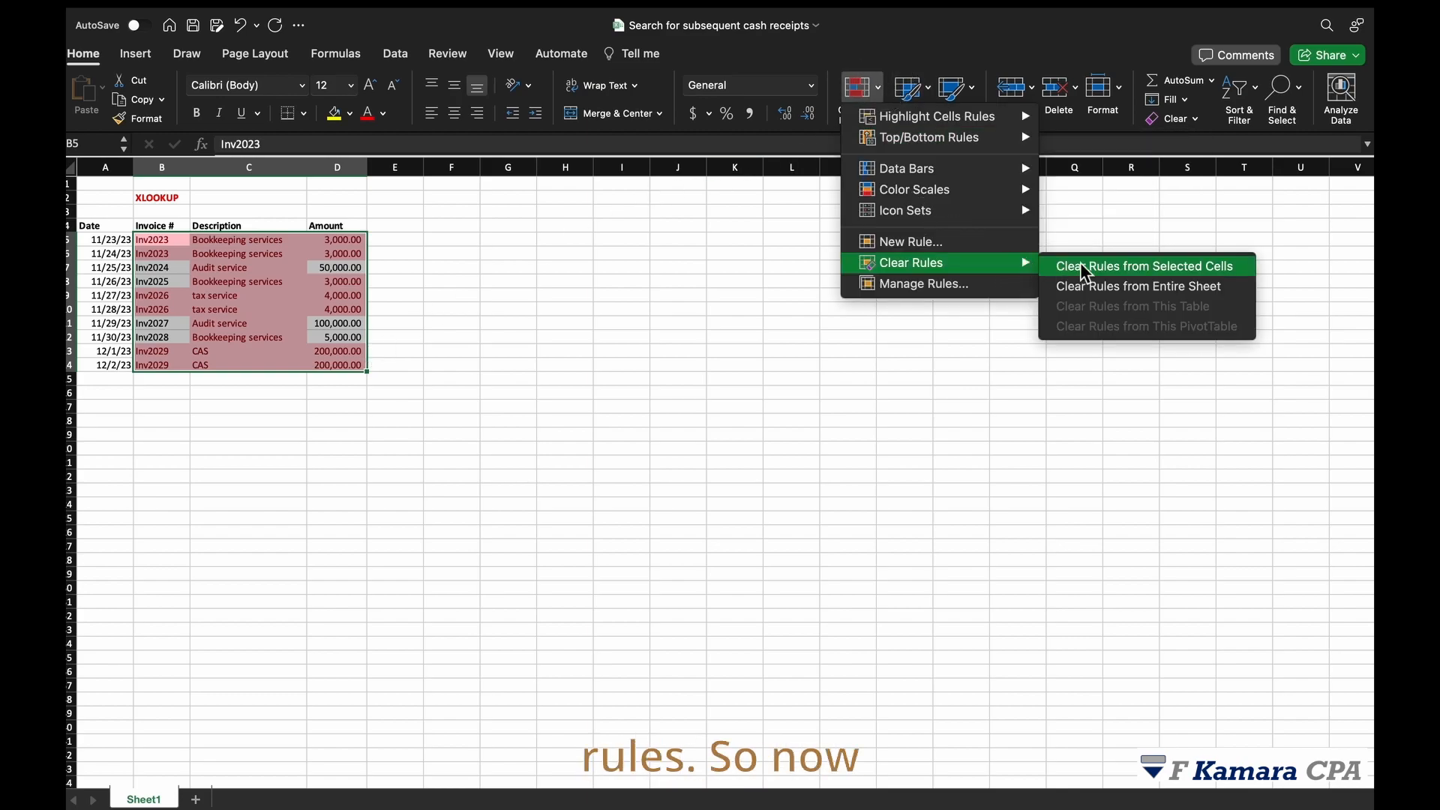
{"action": "left_click", "coordinate": [1125, 268]}
{"action": "left_click", "coordinate": [444, 354]}
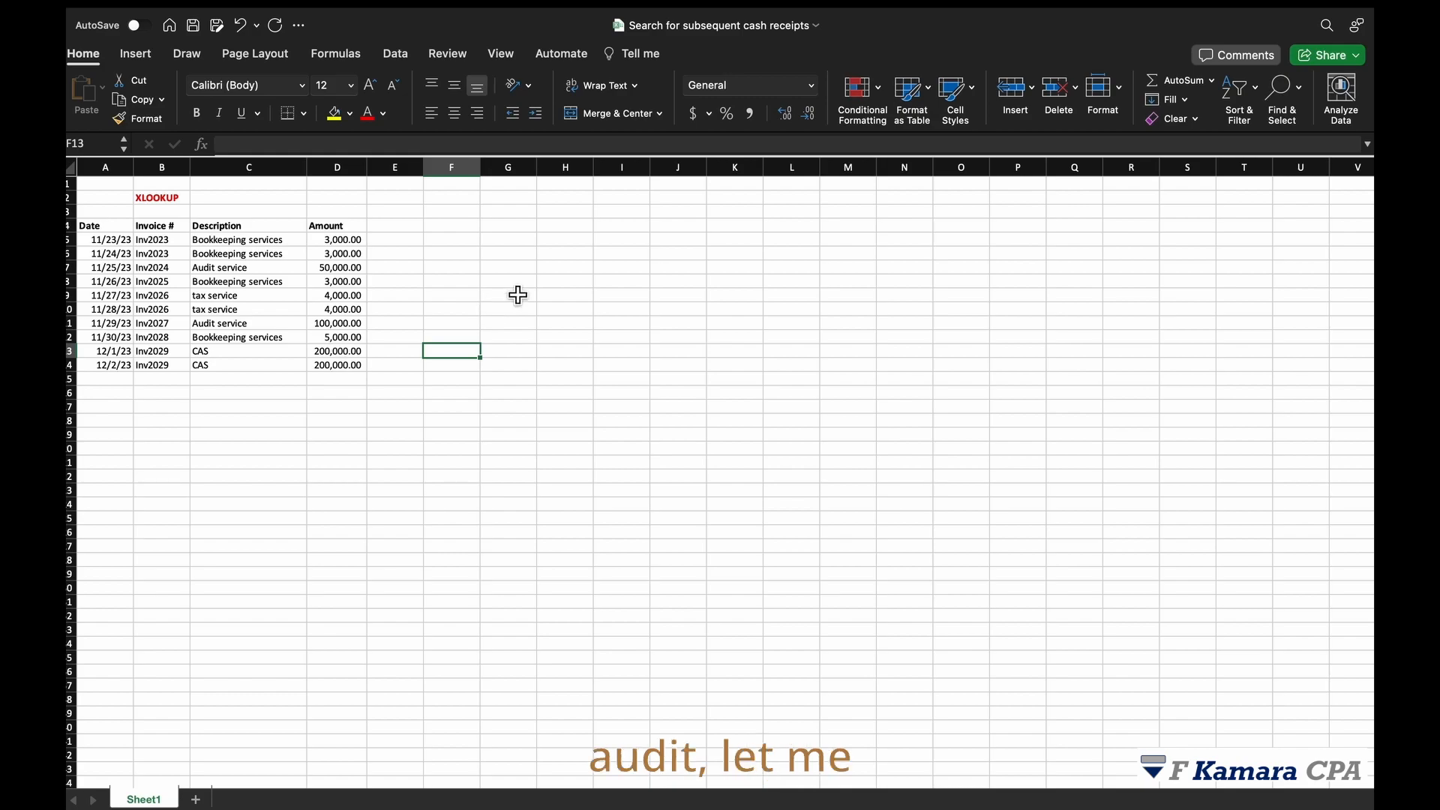
{"action": "left_click", "coordinate": [412, 323]}
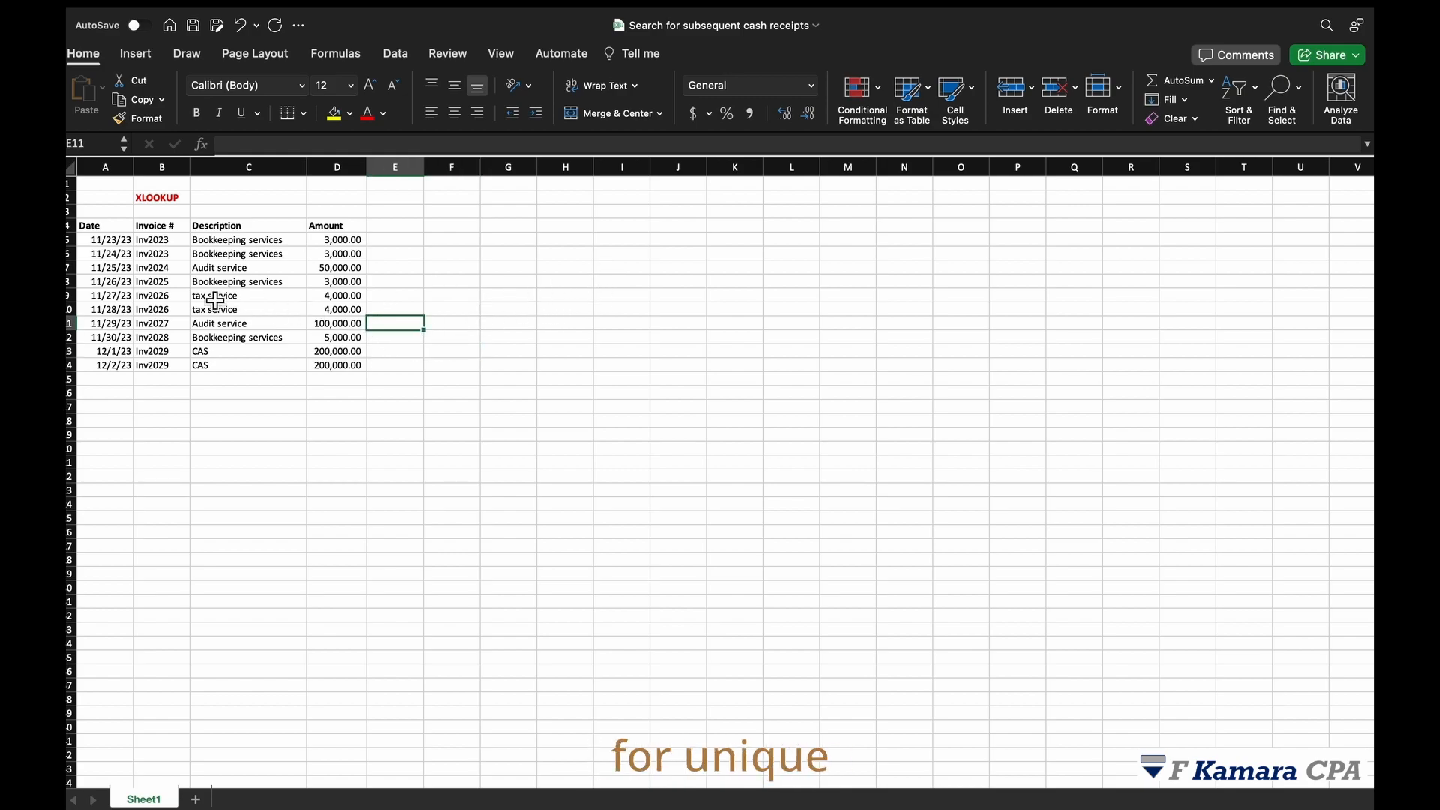
{"action": "left_click", "coordinate": [476, 268]}
{"action": "left_click", "coordinate": [605, 267]}
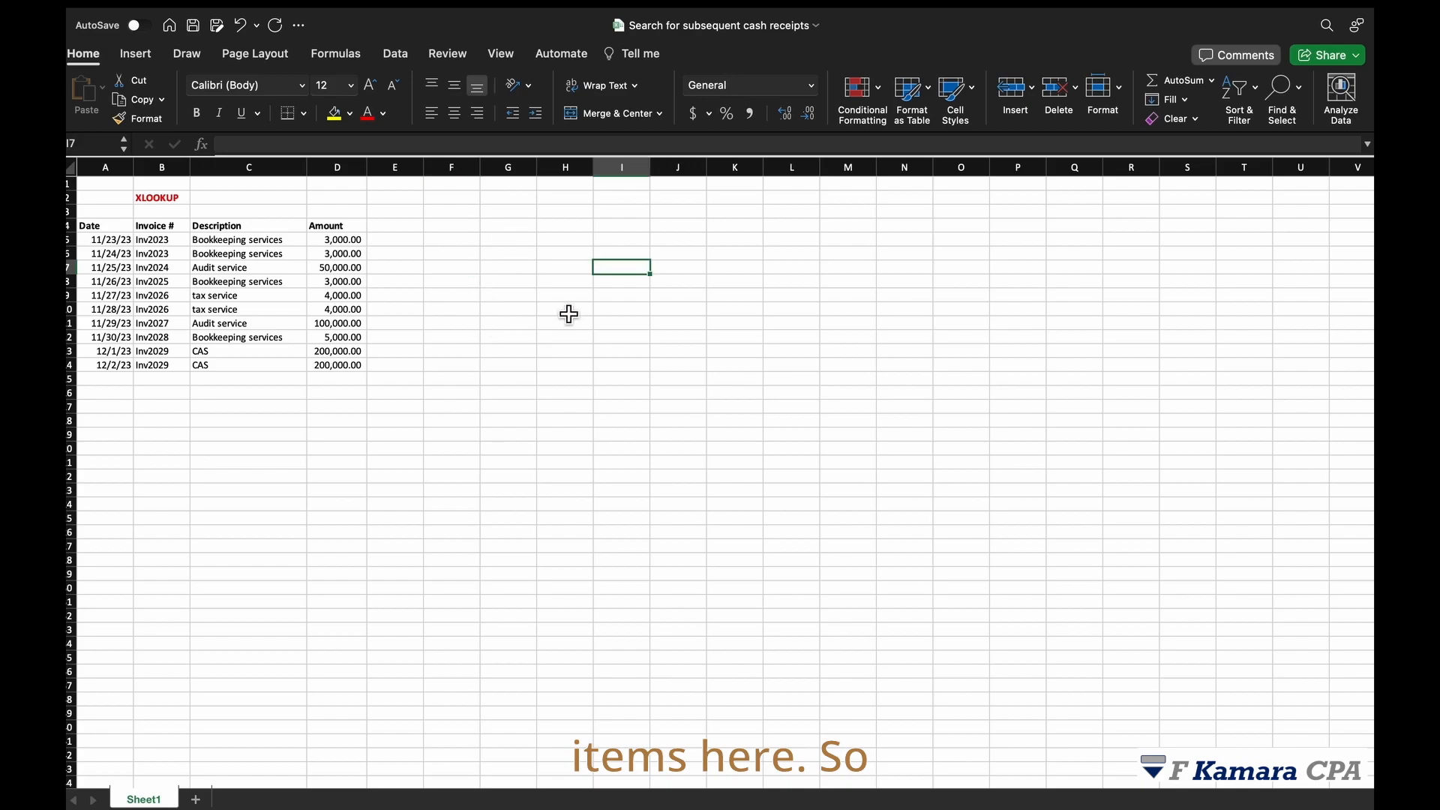
{"action": "left_click", "coordinate": [564, 268]}
{"action": "left_click", "coordinate": [506, 253]}
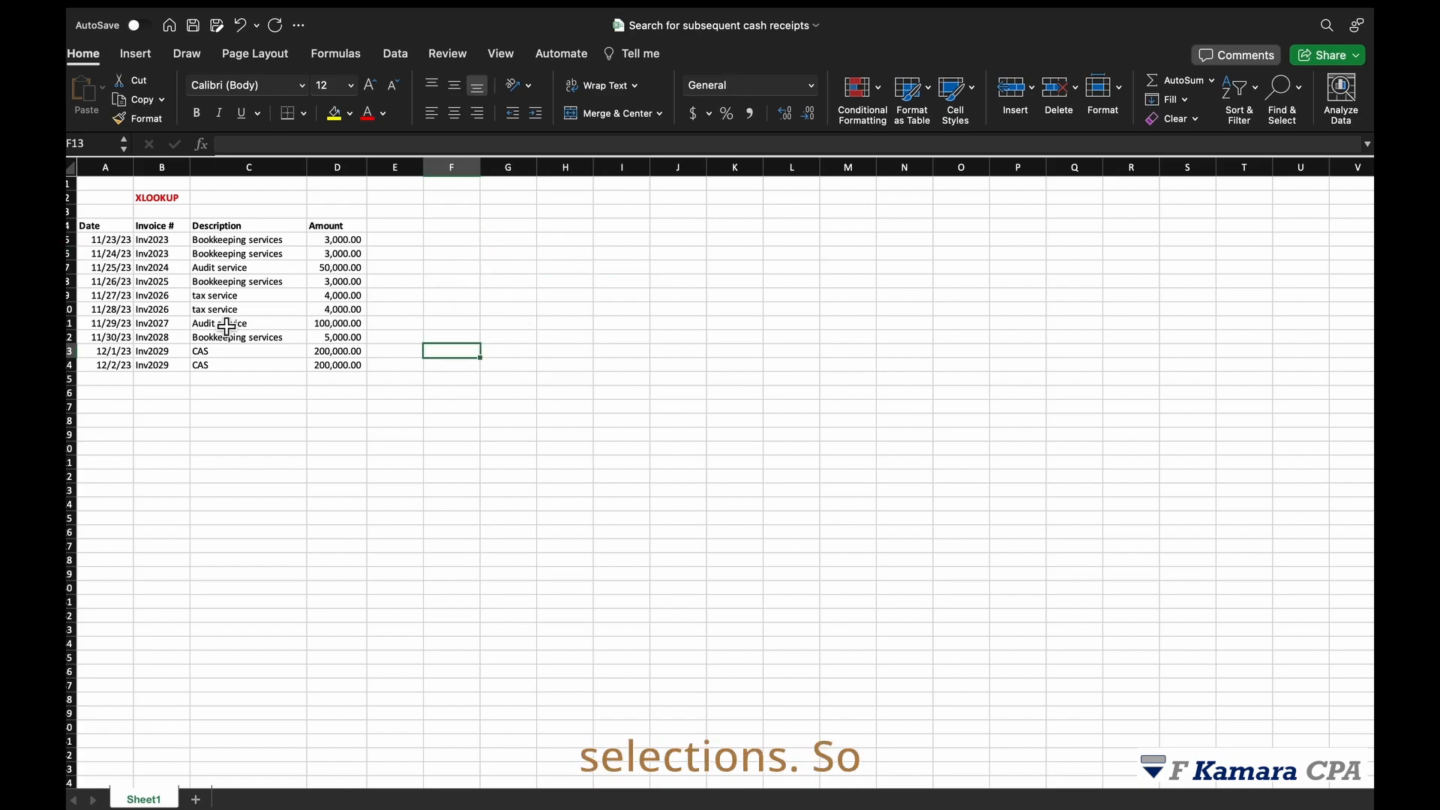
- Copy the 11/23/23 invoice row Inv2023 from A5:D5 to H5 as the first audit selection
{"action": "left_click_drag", "start_coordinate": [112, 240], "coordinate": [338, 239]}
{"action": "key", "text": "ctrl+c"}
{"action": "left_click", "coordinate": [510, 253]}
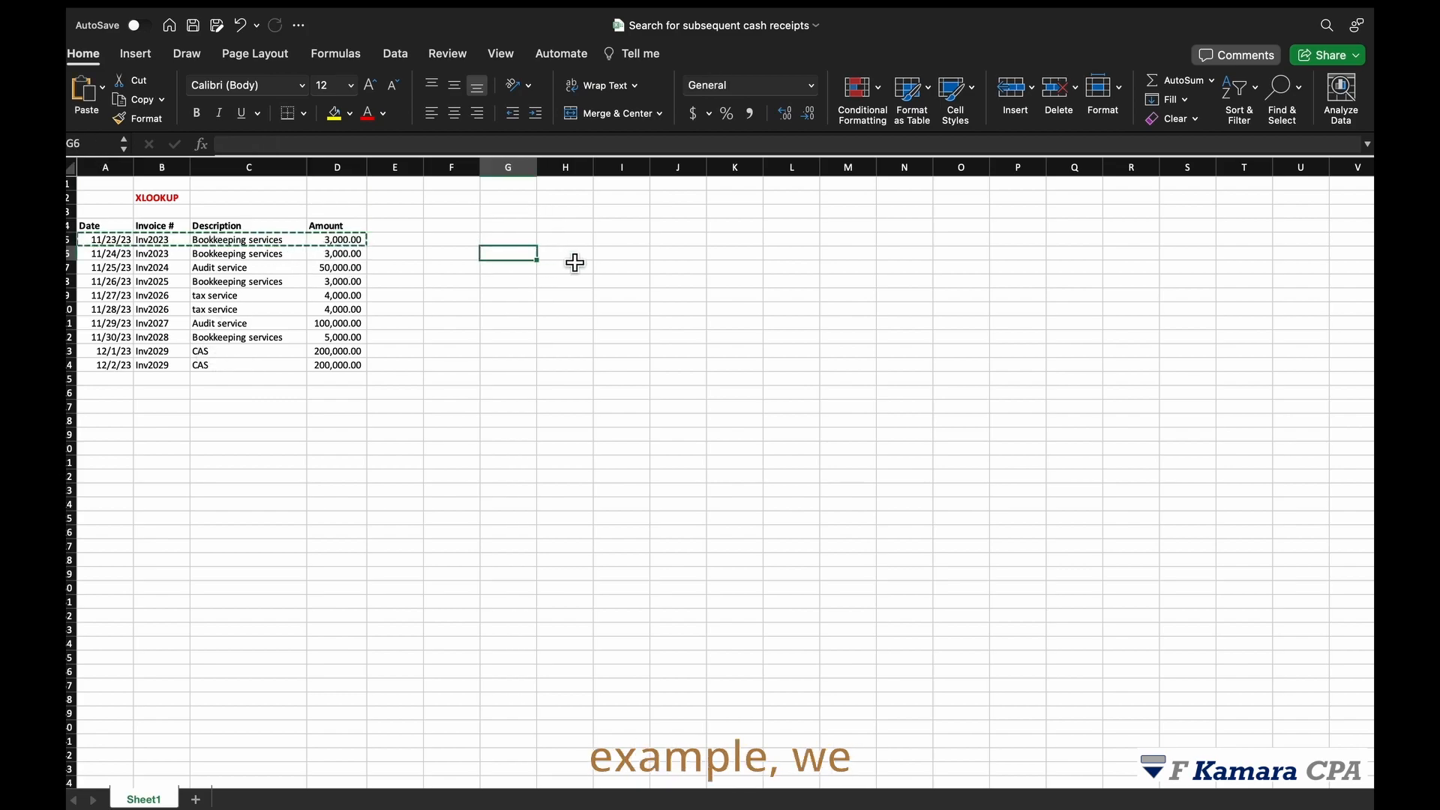
{"action": "left_click", "coordinate": [567, 241]}
{"action": "key", "text": "ctrl+v"}
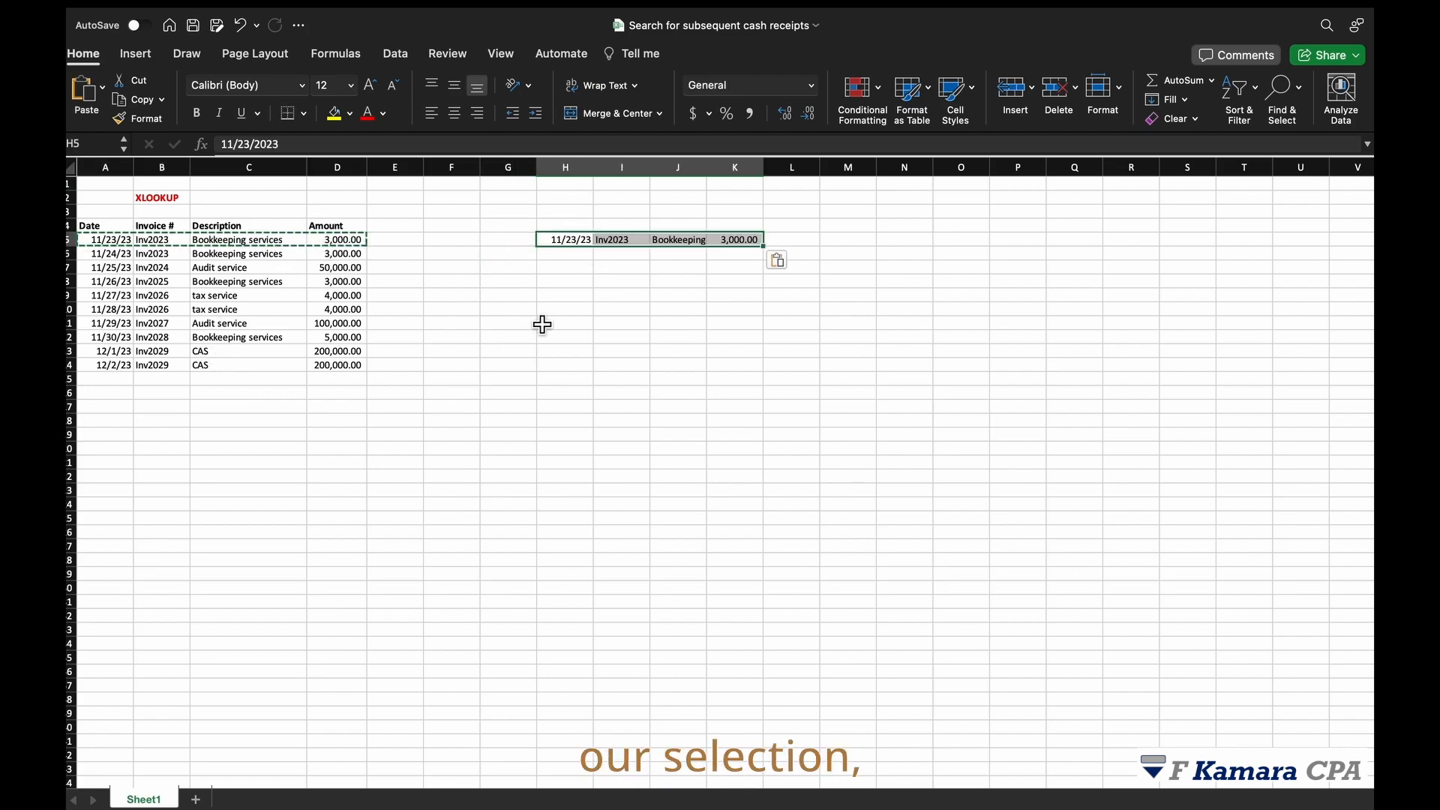
- Copy the 11/25/23 Audit service invoice row Inv2024 from A7:D7 to H6
{"action": "left_click", "coordinate": [125, 285]}
{"action": "left_click_drag", "start_coordinate": [105, 267], "coordinate": [353, 268]}
{"action": "key", "text": "ctrl+c"}
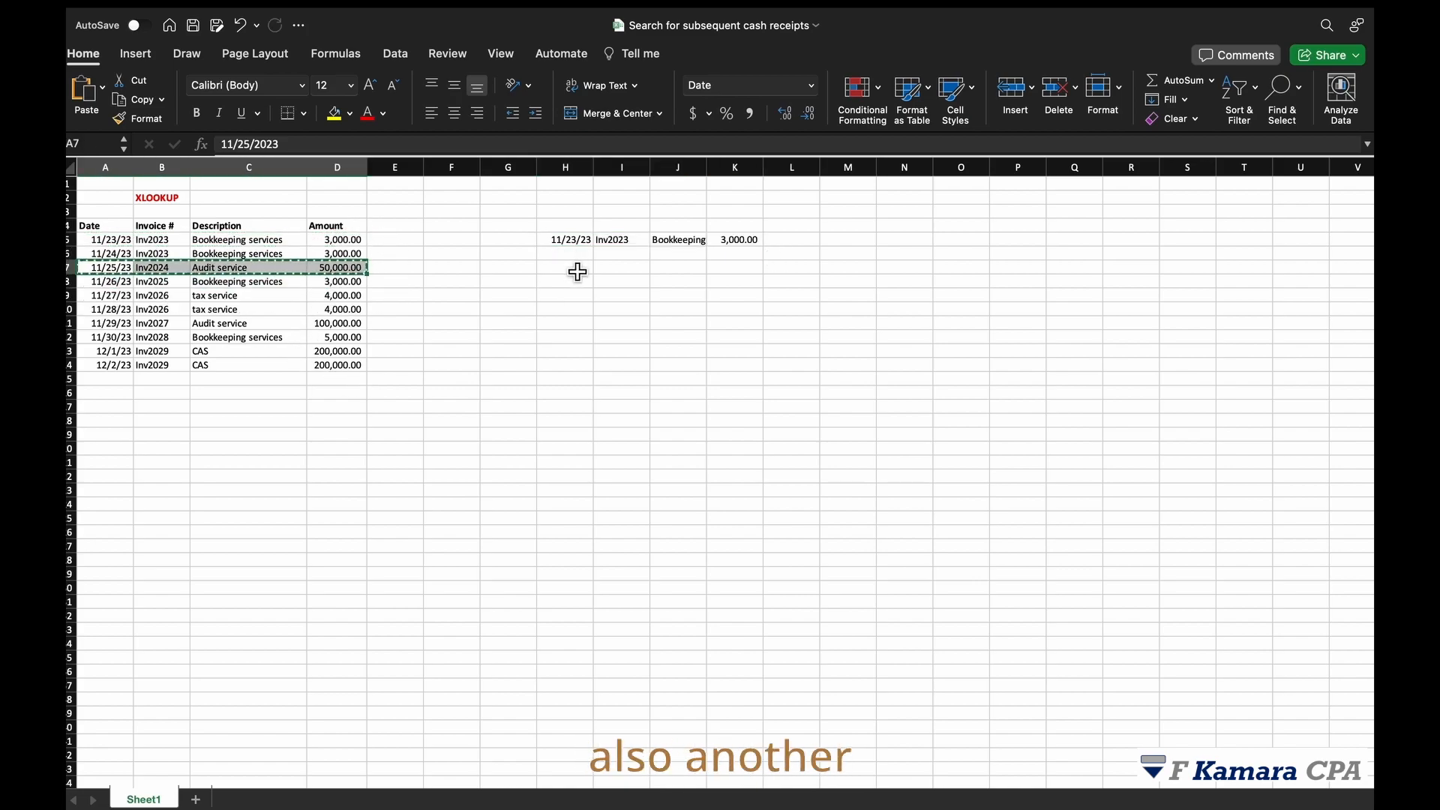
{"action": "left_click", "coordinate": [574, 255]}
{"action": "key", "text": "ctrl+v"}
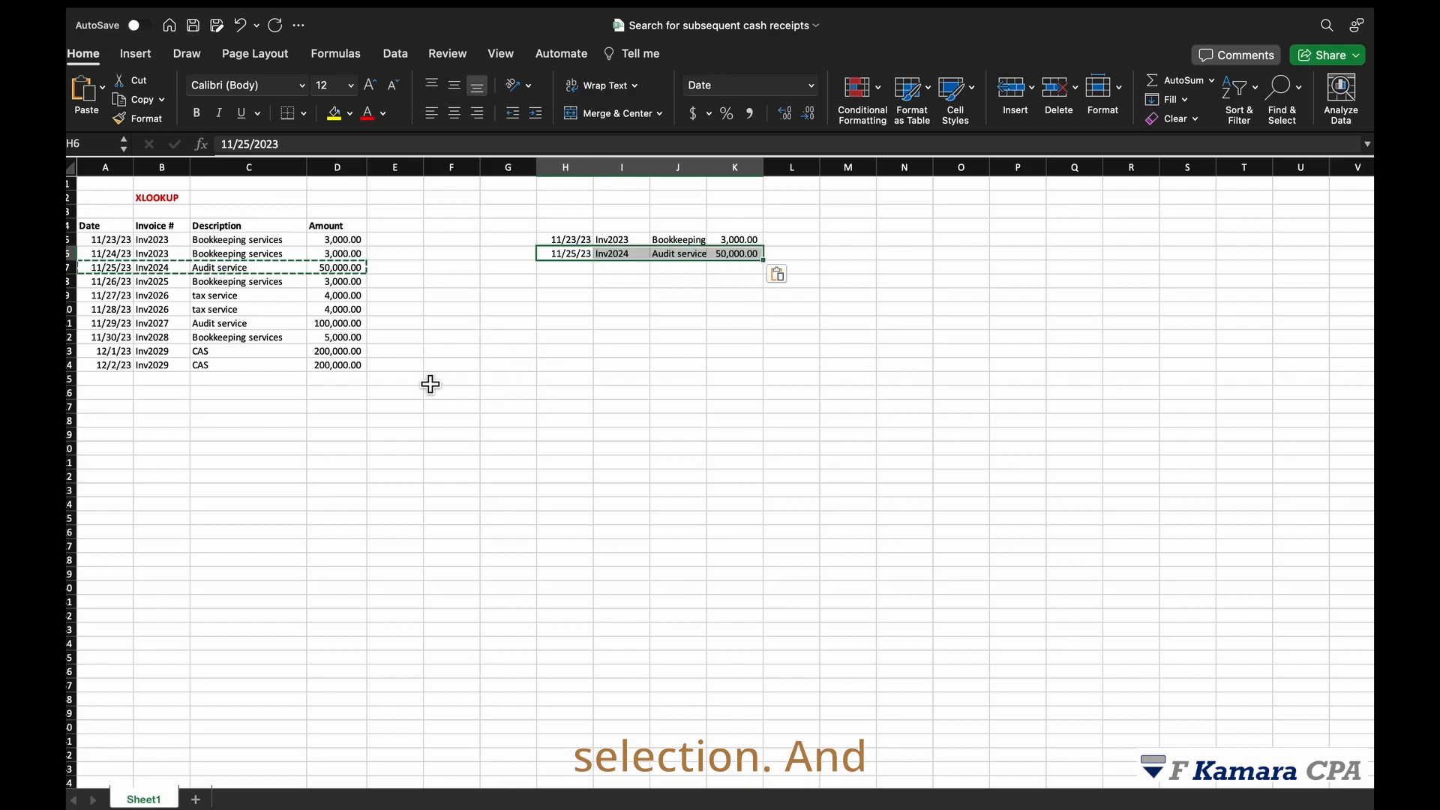
- Copy the 12/1/23 CAS invoice row from A13:D13 to H7 and widen column K to fit its amount
{"action": "left_click_drag", "start_coordinate": [105, 351], "coordinate": [352, 351]}
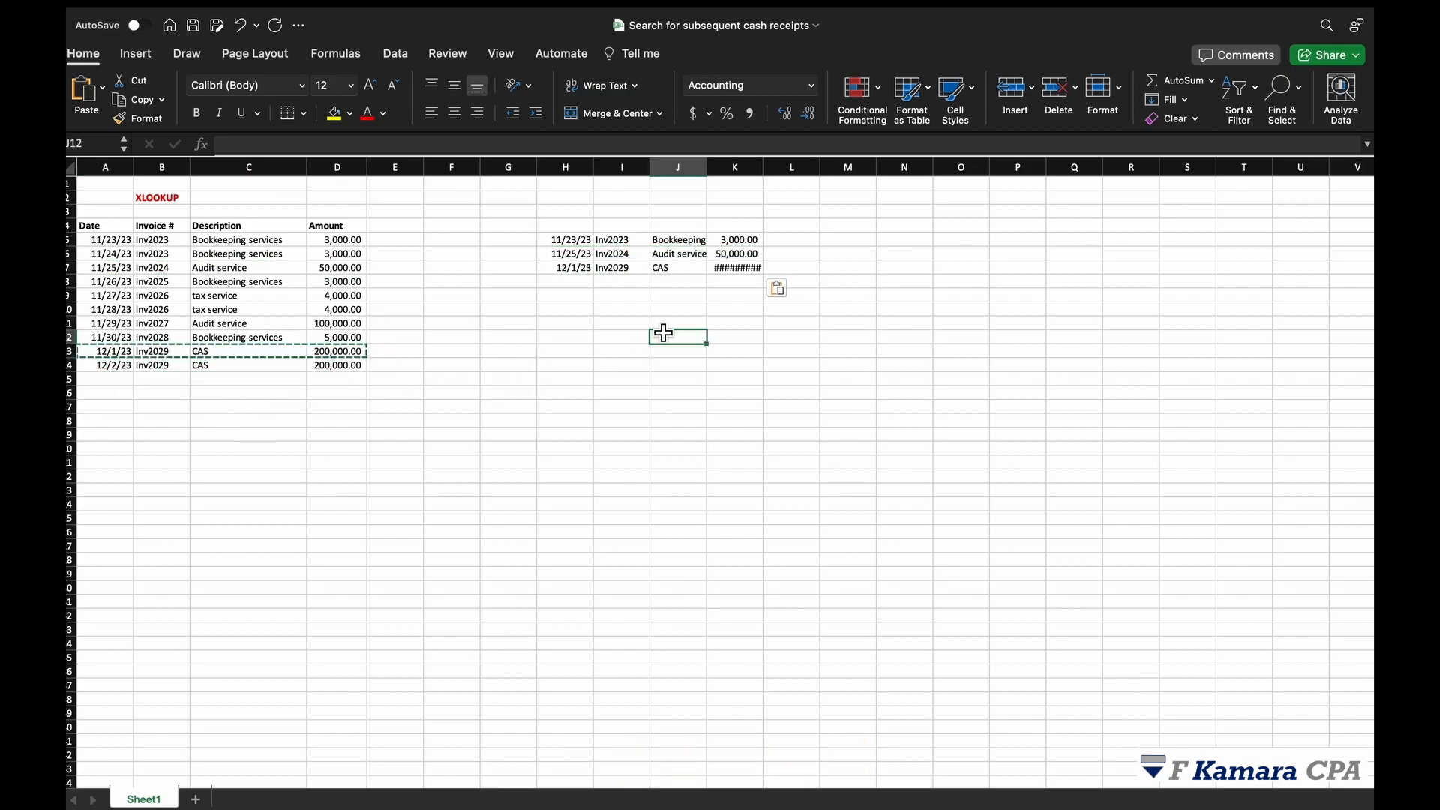
{"action": "left_click_drag", "start_coordinate": [763, 166], "coordinate": [784, 166]}
{"action": "key", "text": "Up"}
{"action": "key", "text": "Right"}
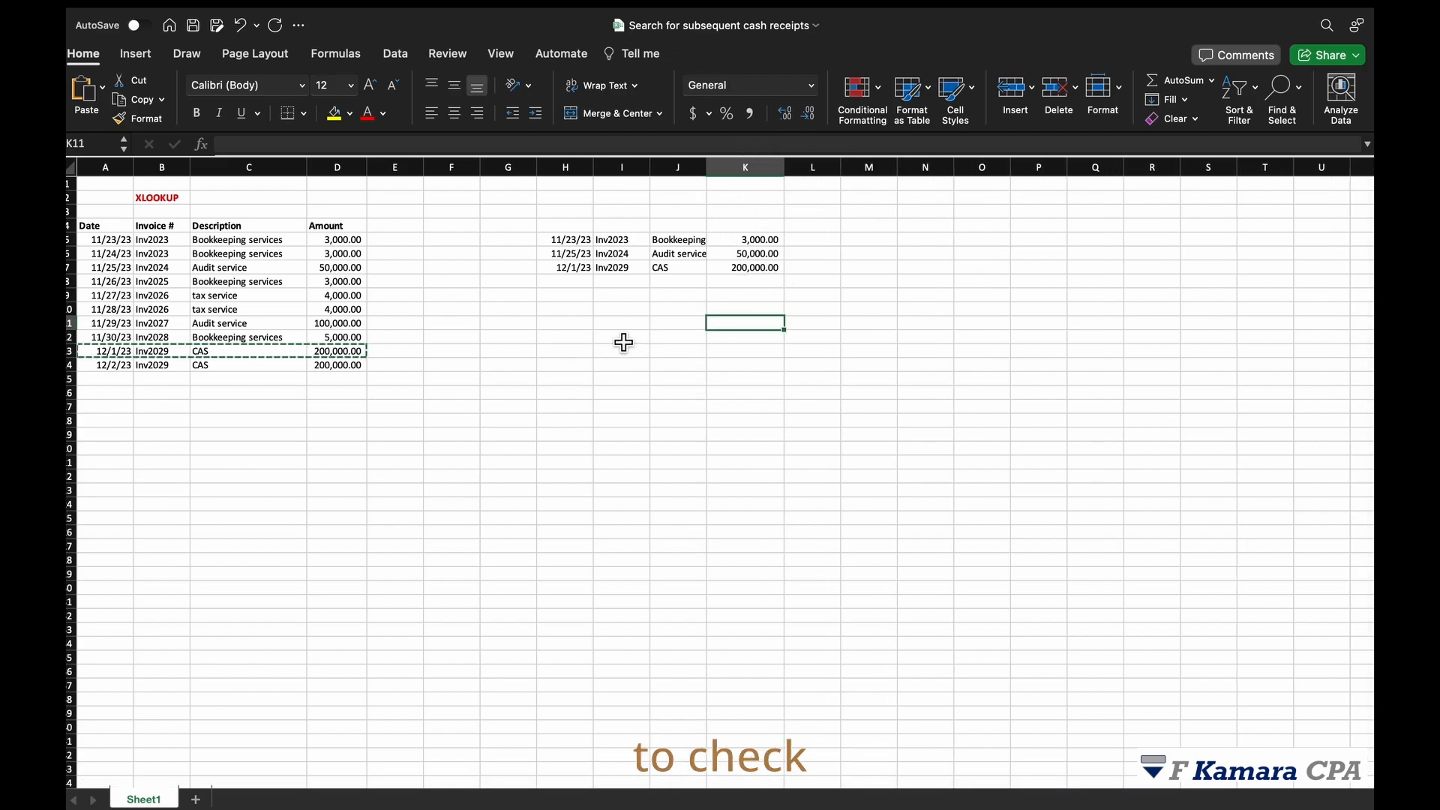
- Format the header row A4:D4 with dark blue fill and white text, and insert a blank column before column A
{"action": "left_click", "coordinate": [304, 323]}
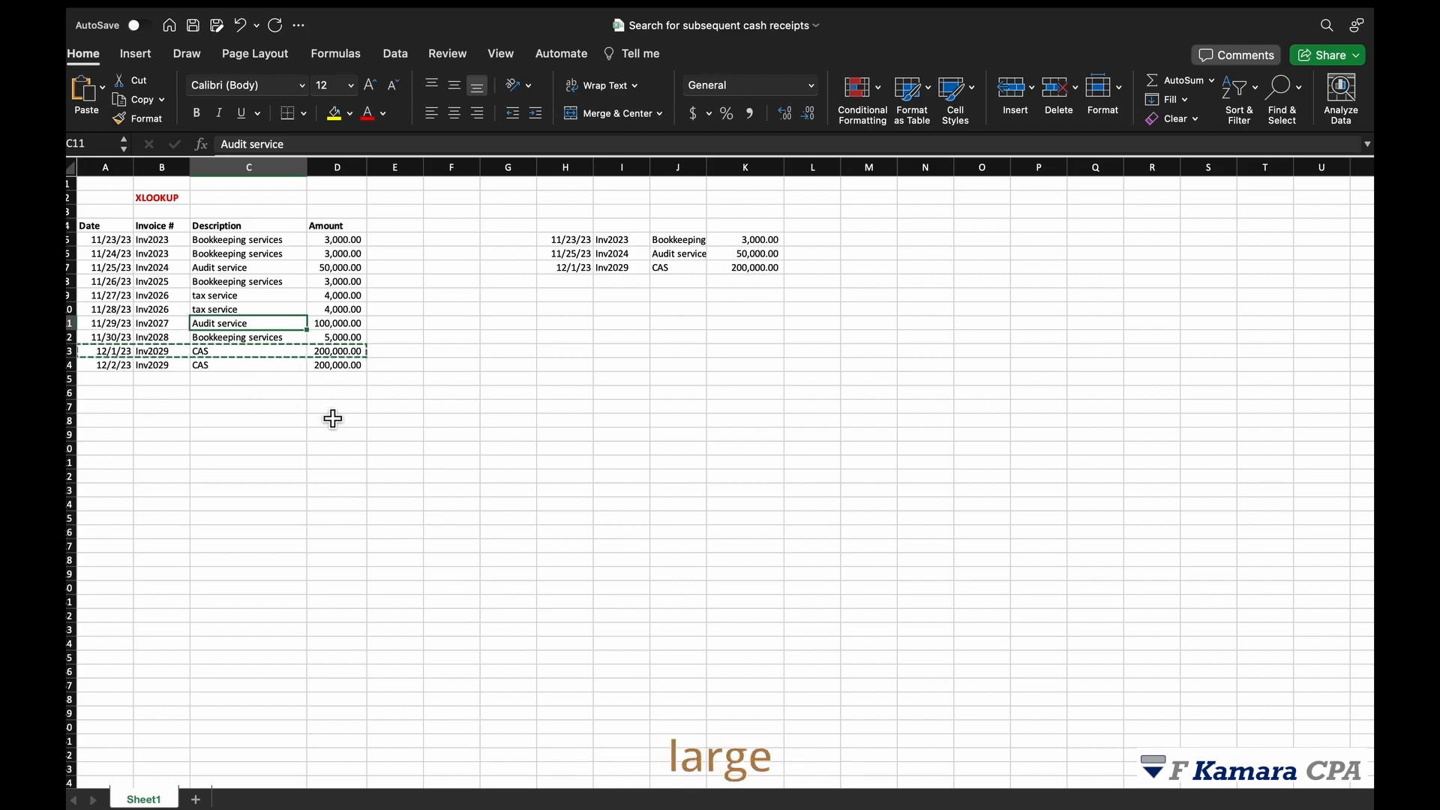
{"action": "left_click", "coordinate": [154, 254]}
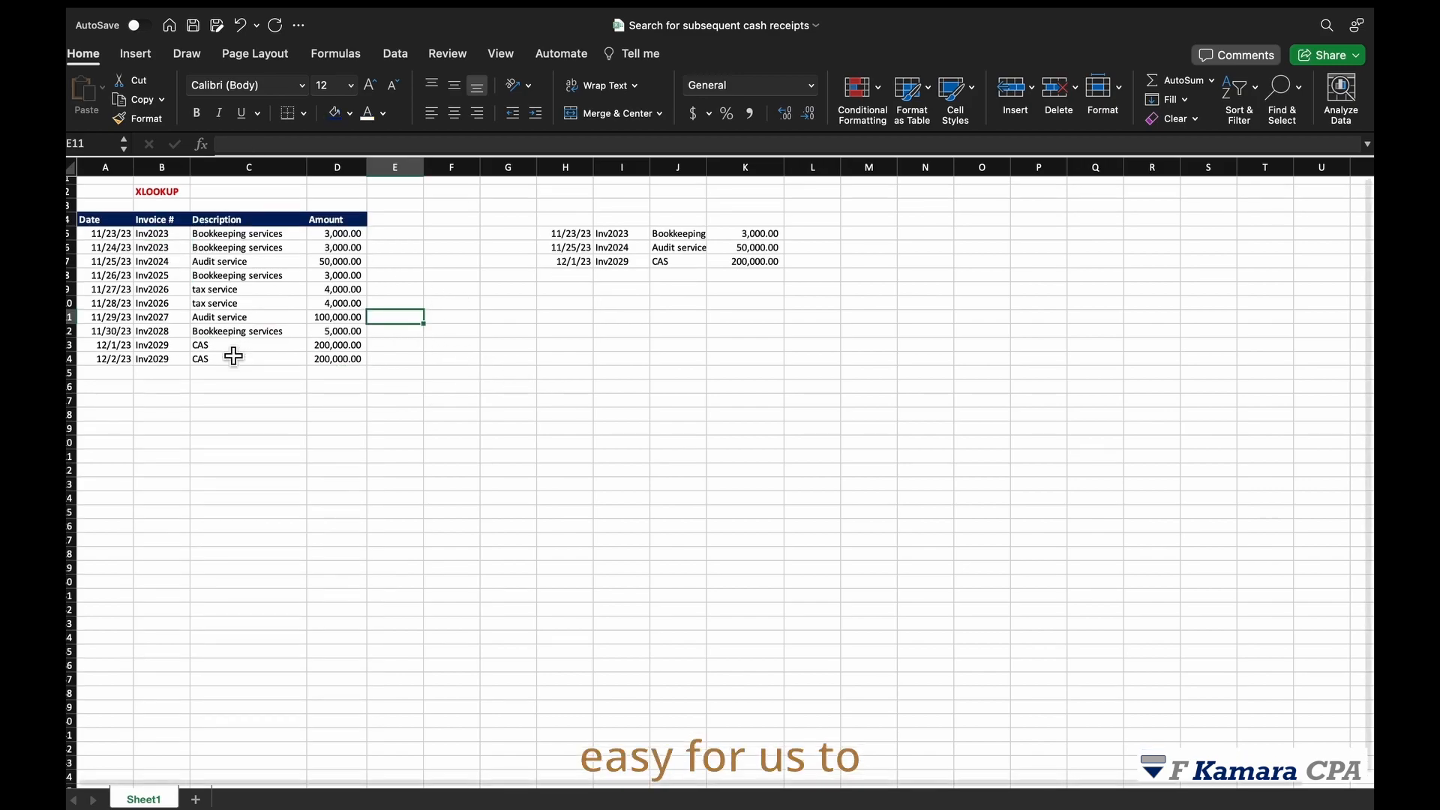
{"action": "left_click", "coordinate": [106, 173]}
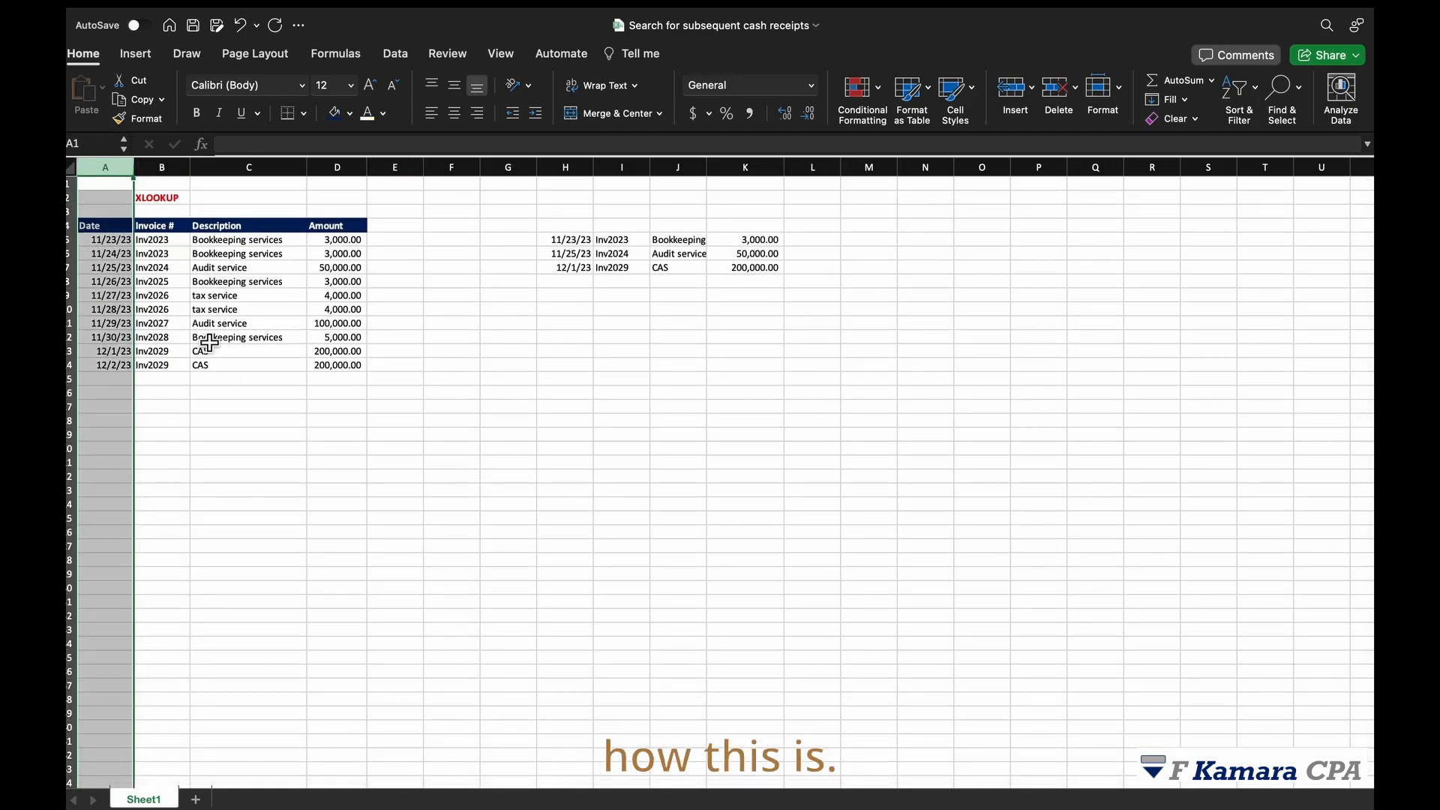
{"action": "key", "text": "super+shift+plus"}
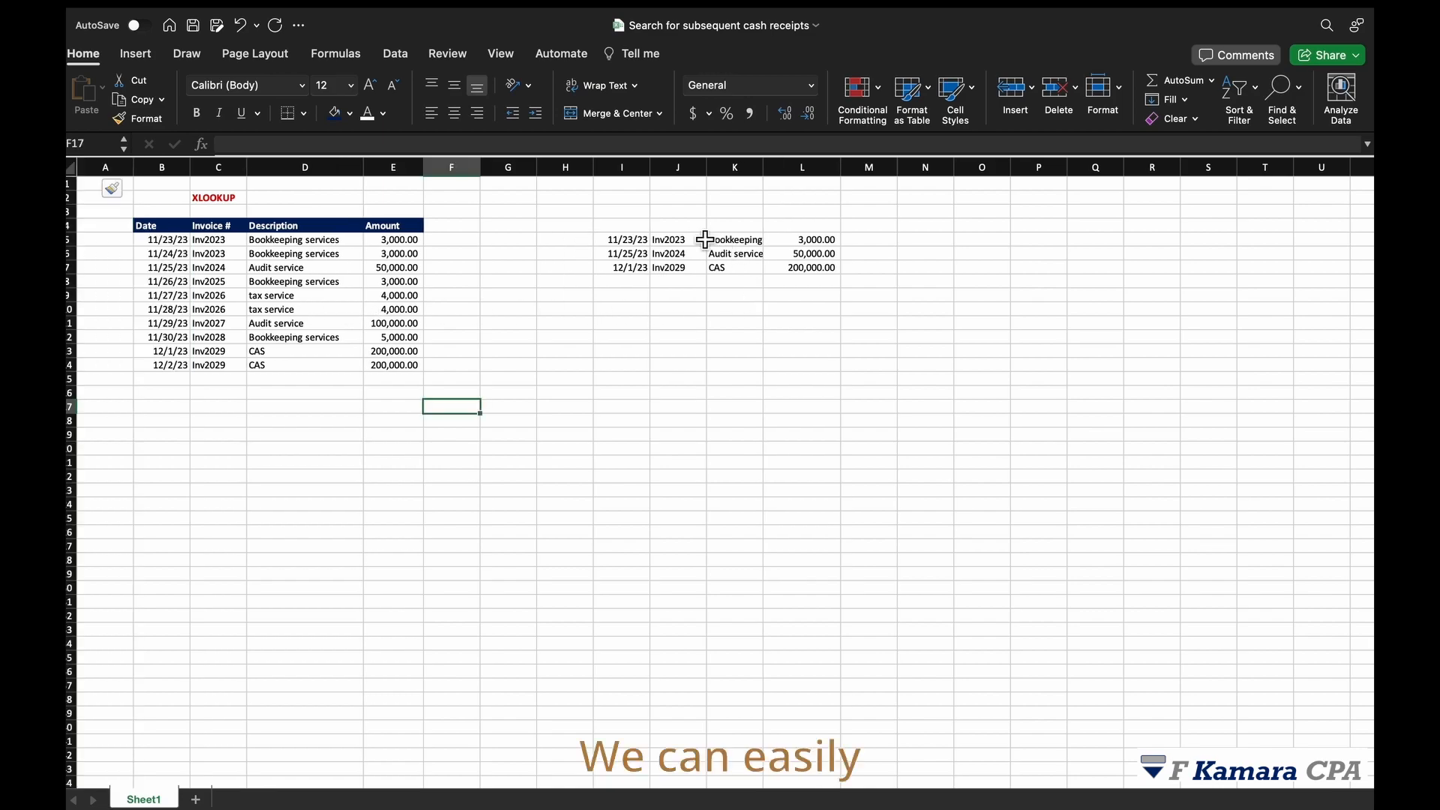
- Copy the Date, Invoice #, Description and Amount headers from B4:E4 to I4 above the selected invoices
{"action": "left_click", "coordinate": [667, 241]}
{"action": "left_click_drag", "start_coordinate": [785, 246], "coordinate": [816, 245]}
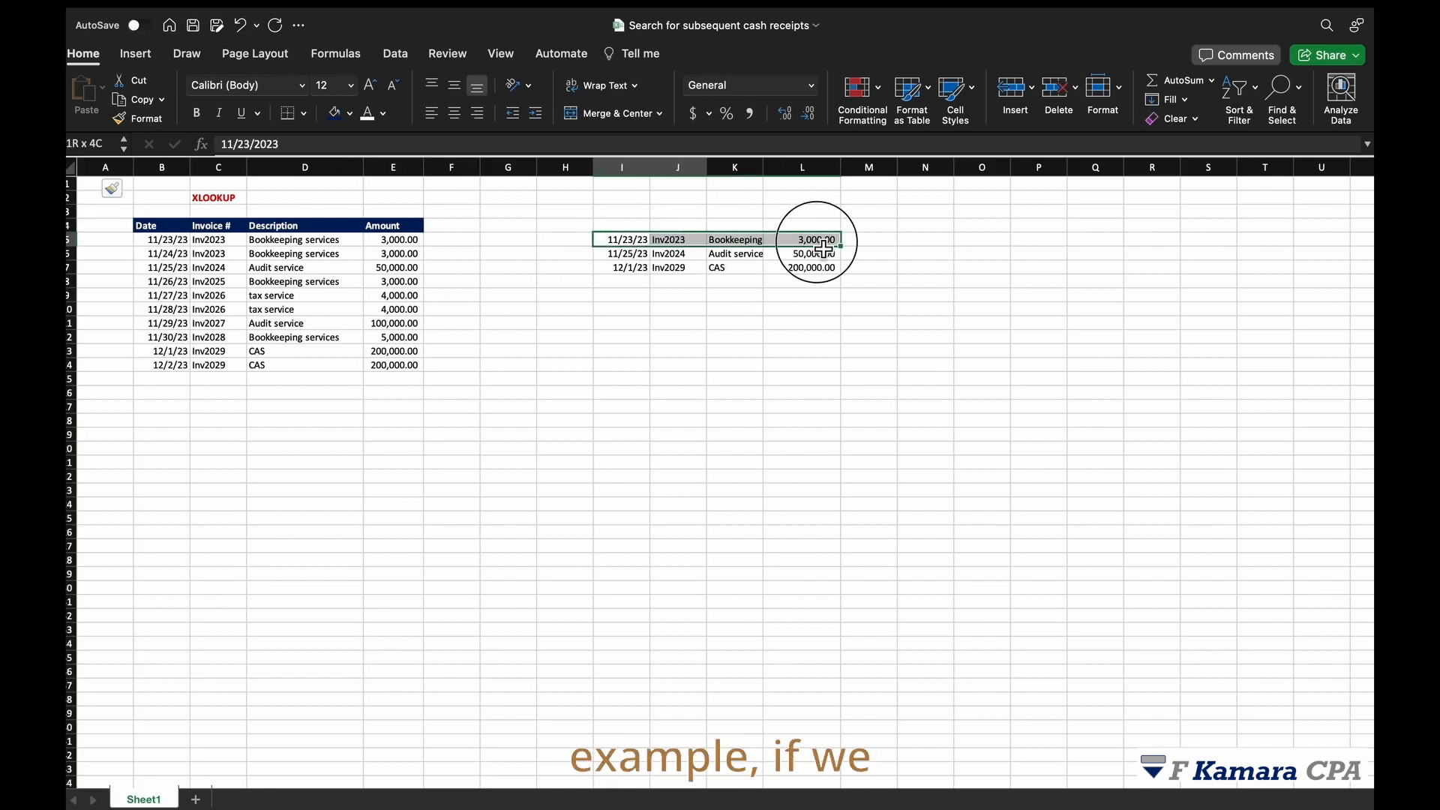
{"action": "left_click", "coordinate": [639, 238]}
{"action": "left_click_drag", "start_coordinate": [159, 231], "coordinate": [386, 225]}
{"action": "key", "text": "ctrl+c"}
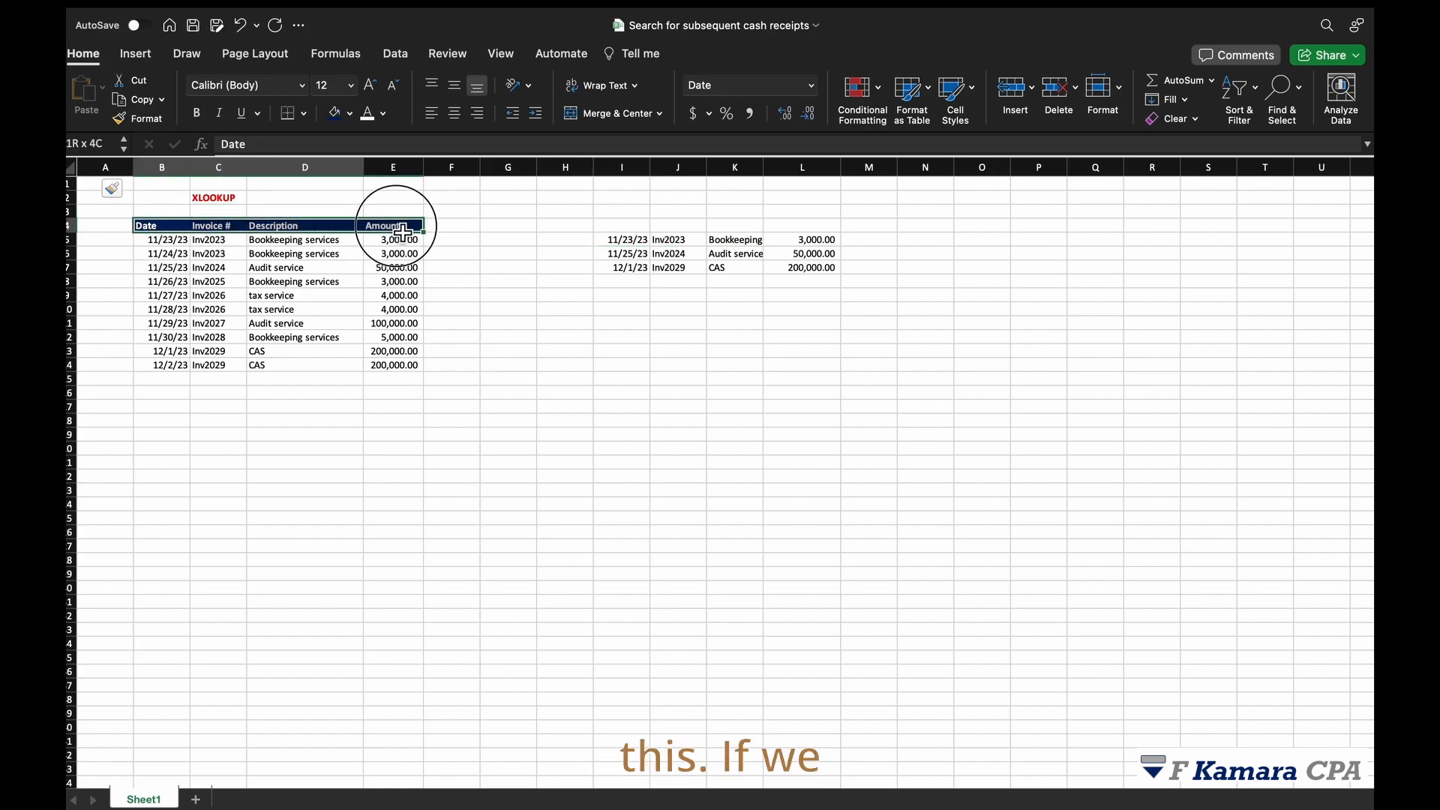
{"action": "left_click", "coordinate": [628, 228]}
{"action": "key", "text": "ctrl+v"}
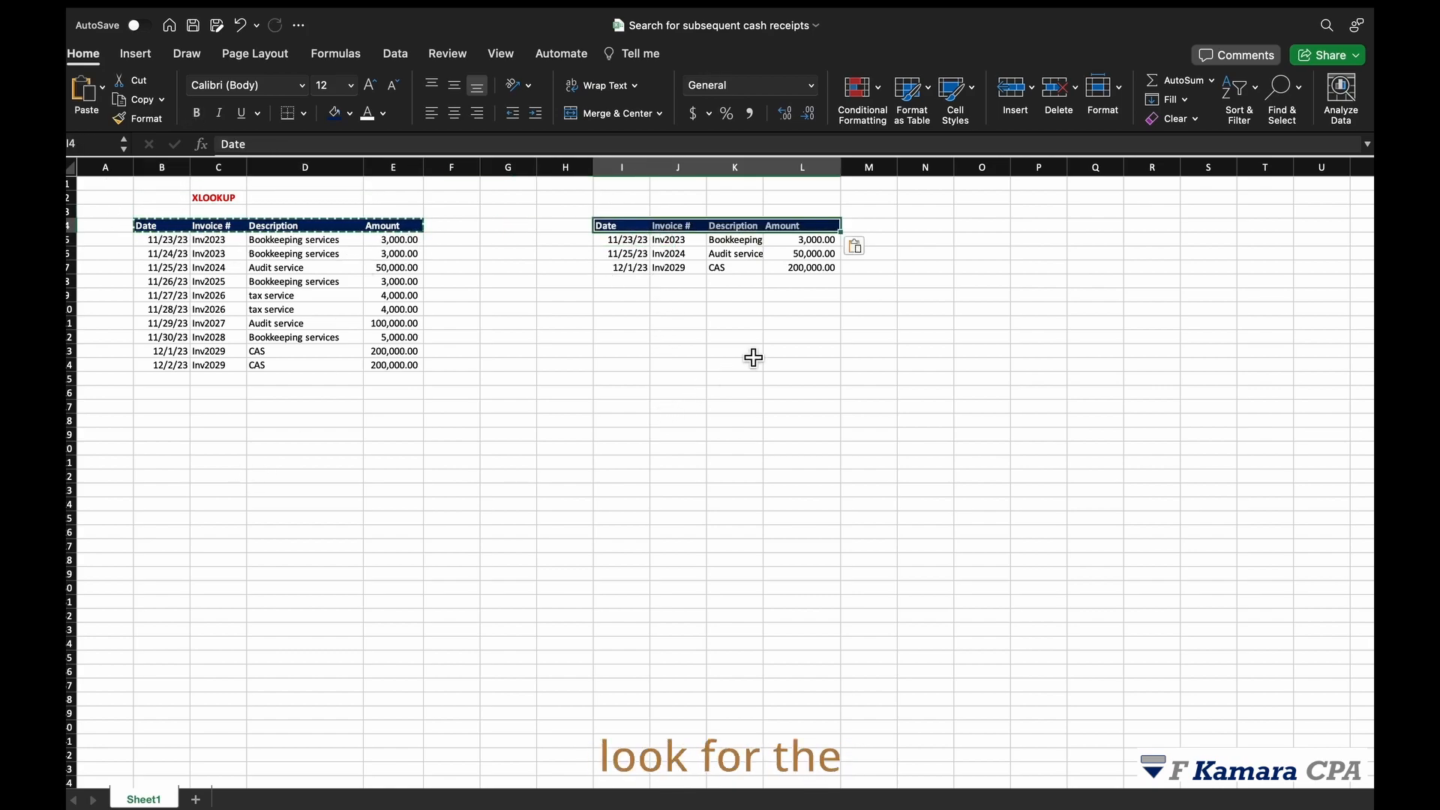
{"action": "left_click", "coordinate": [723, 325]}
- Compare the dates and amounts of the selected invoices with the matching rows in the invoice list
{"action": "left_click", "coordinate": [644, 240]}
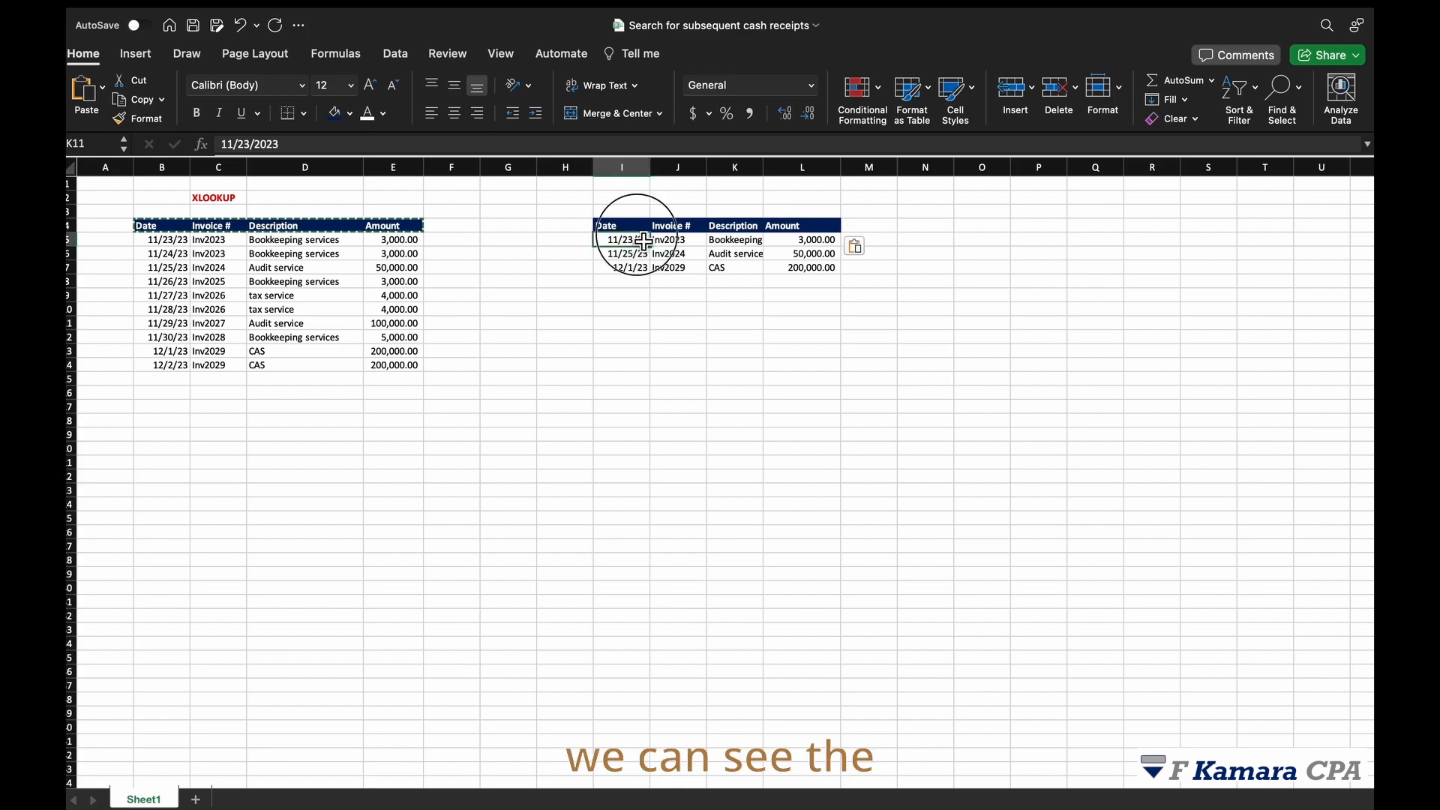
{"action": "left_click", "coordinate": [823, 245]}
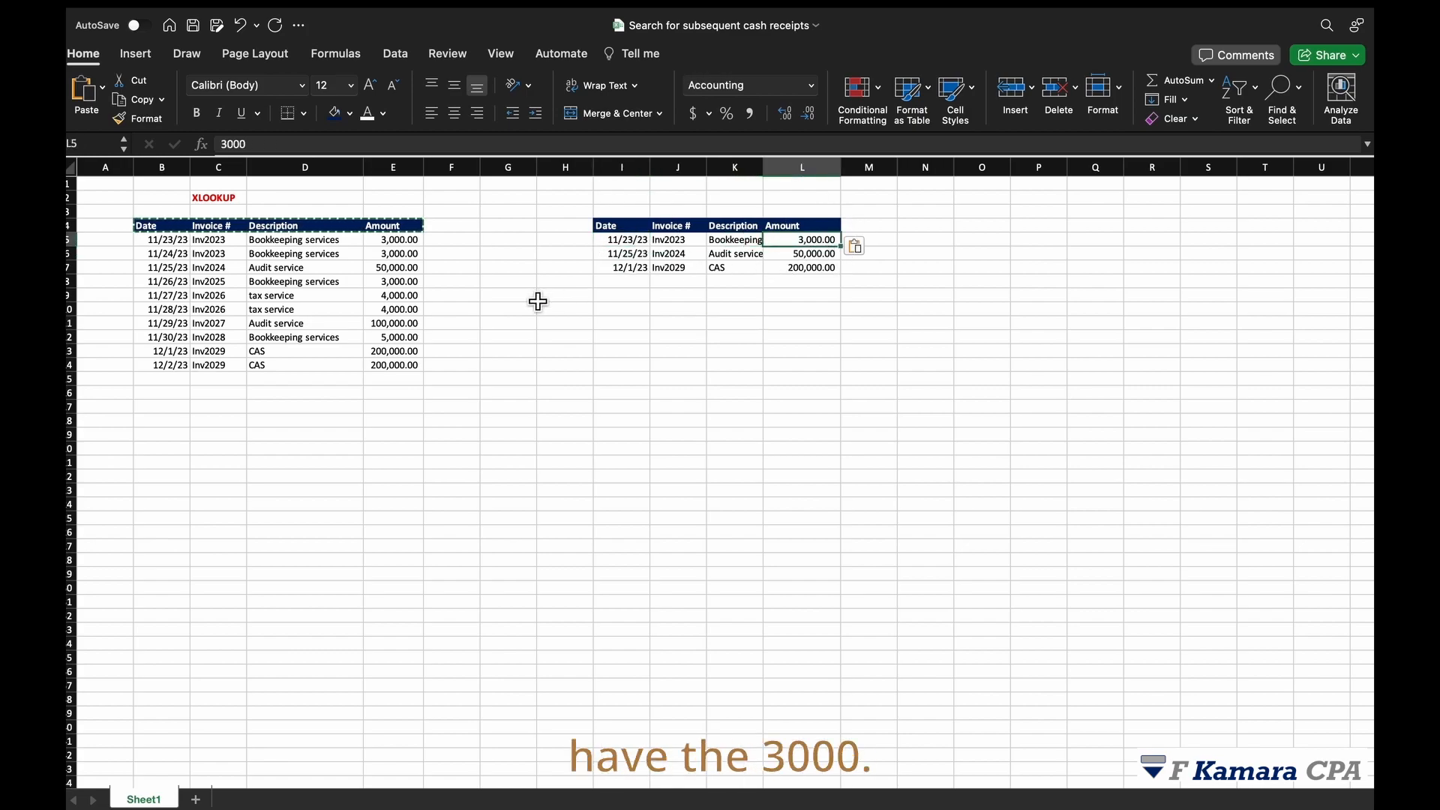
{"action": "left_click", "coordinate": [626, 240]}
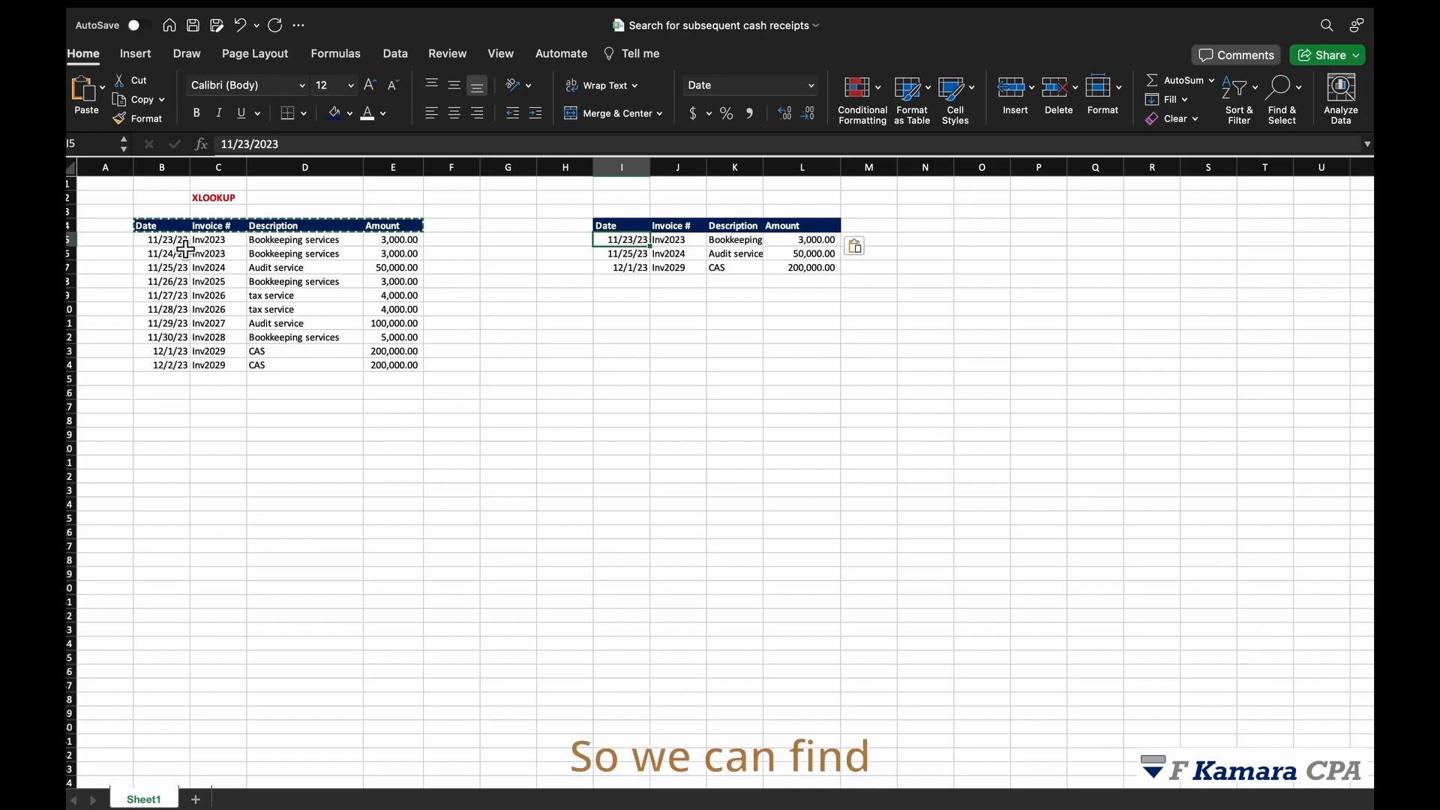
{"action": "left_click_drag", "start_coordinate": [160, 241], "coordinate": [388, 250]}
{"action": "left_click", "coordinate": [517, 281]}
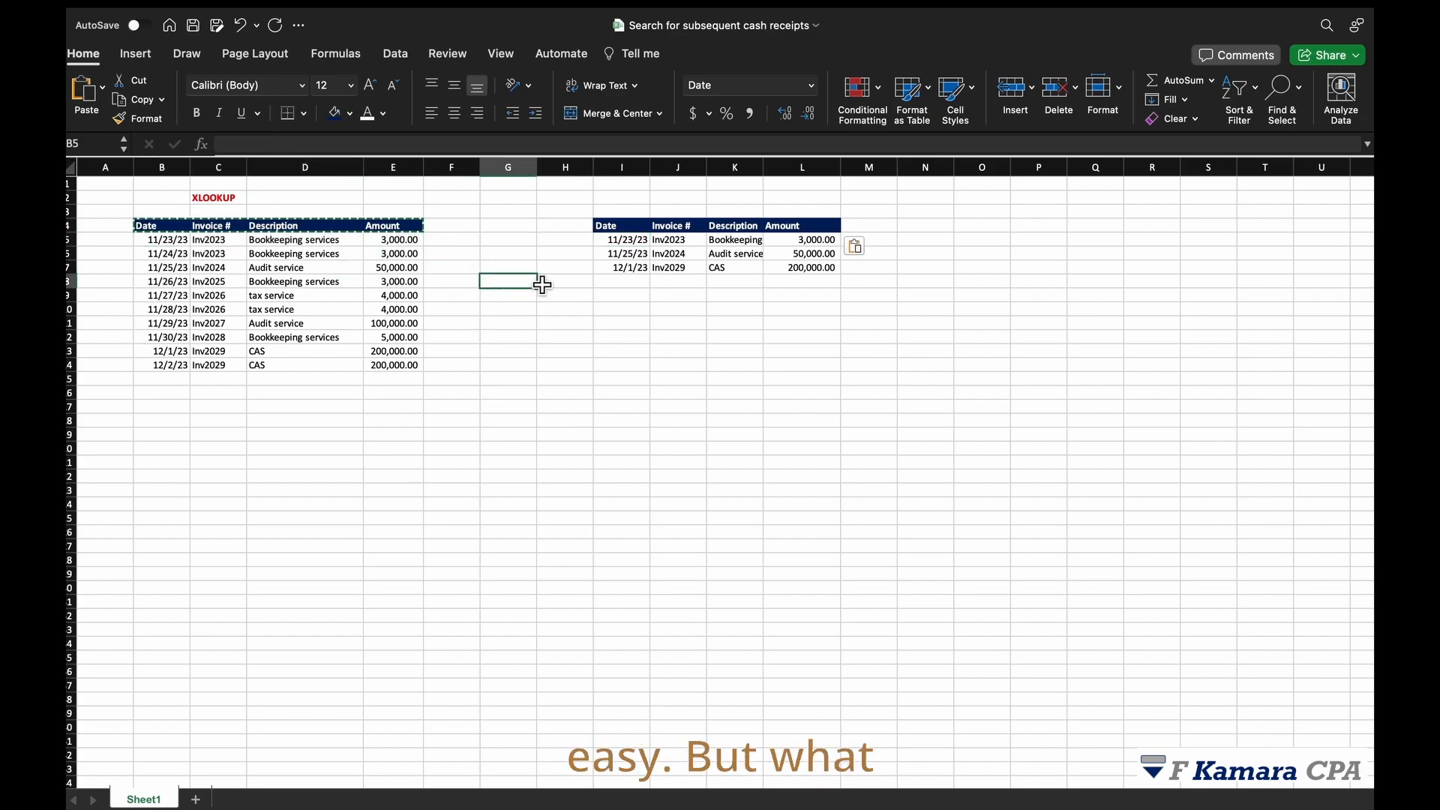
{"action": "left_click", "coordinate": [165, 254]}
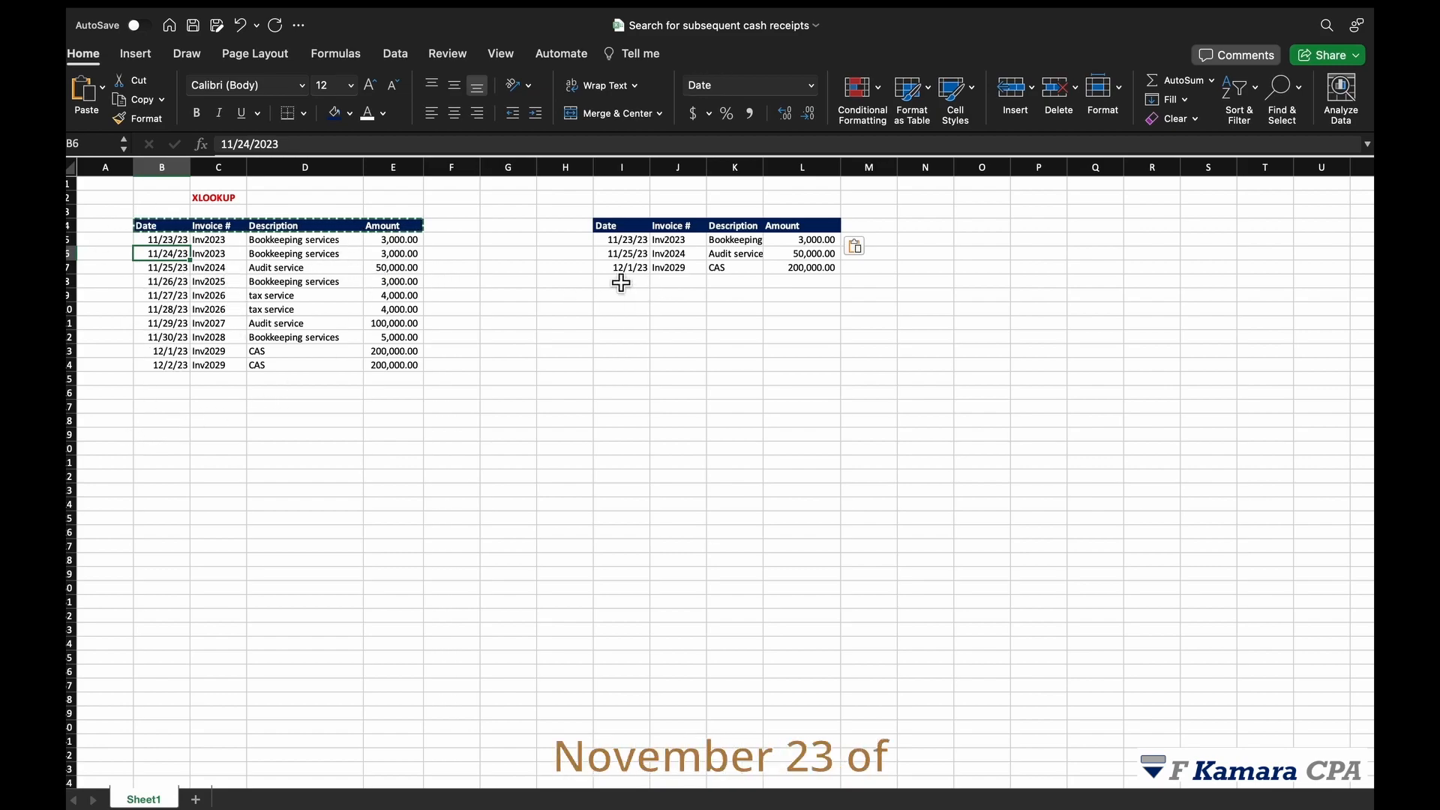
{"action": "left_click", "coordinate": [802, 254]}
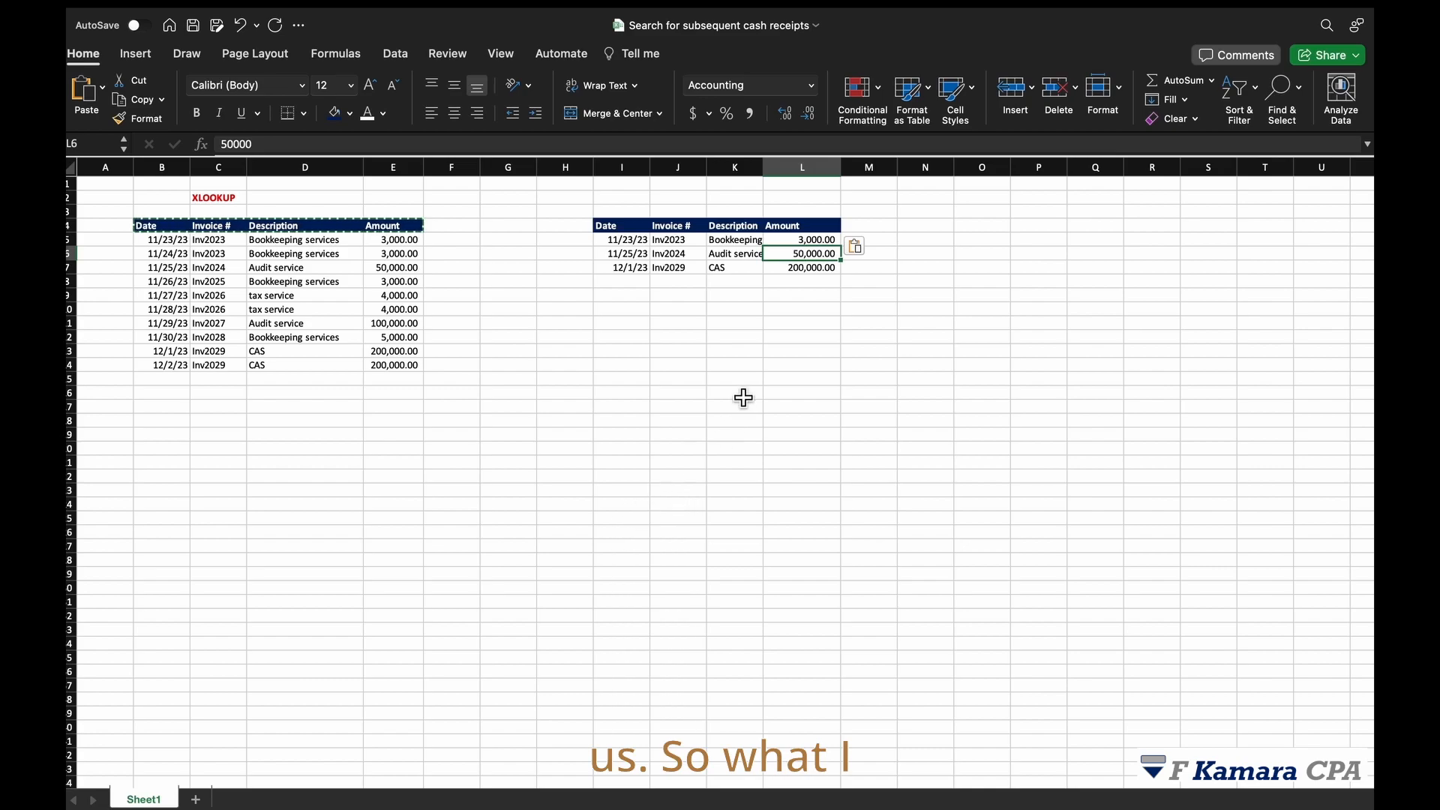
{"action": "left_click", "coordinate": [732, 339]}
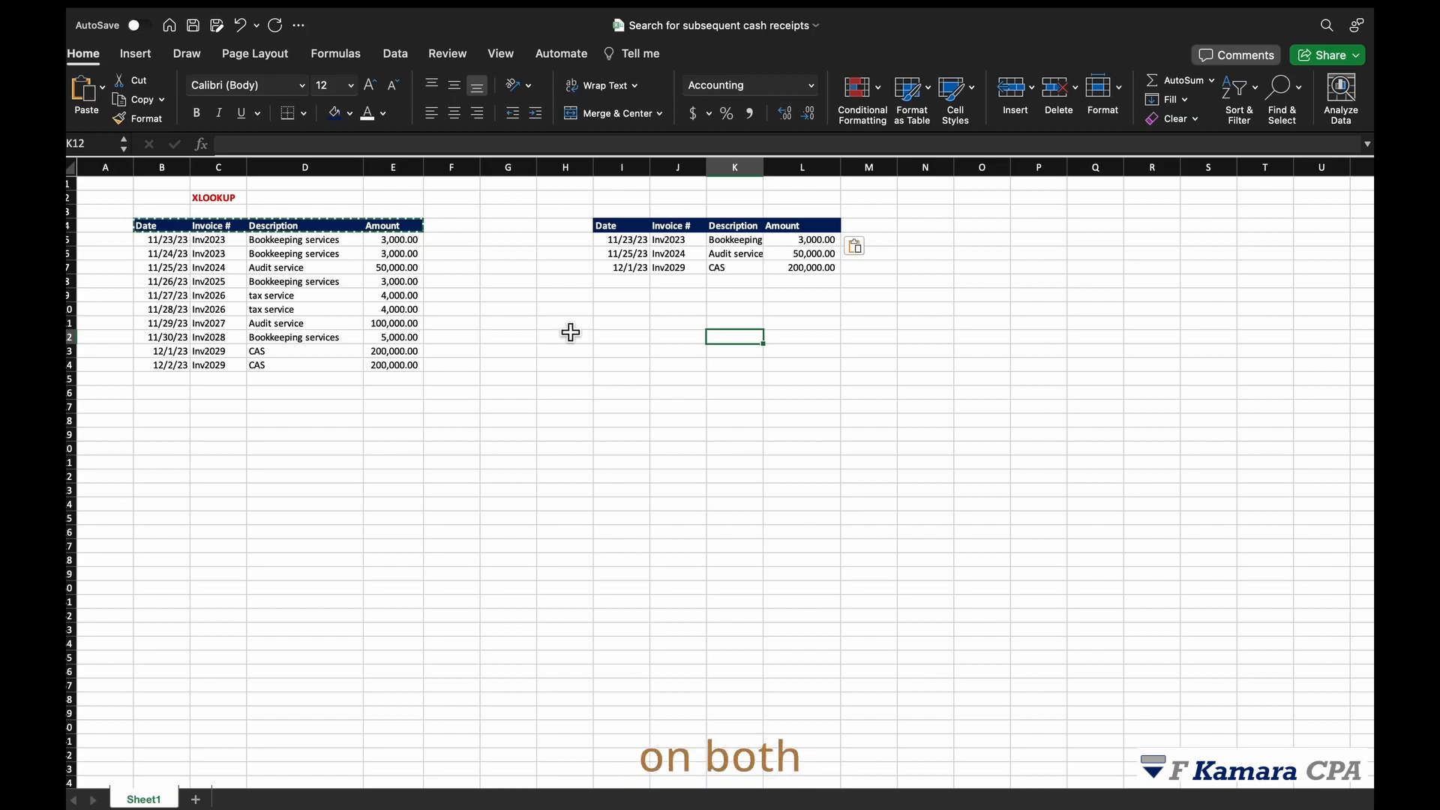
- Add the bold title "My selections", merged and centred across I2:L2 above the selections table
{"action": "left_click", "coordinate": [754, 271]}
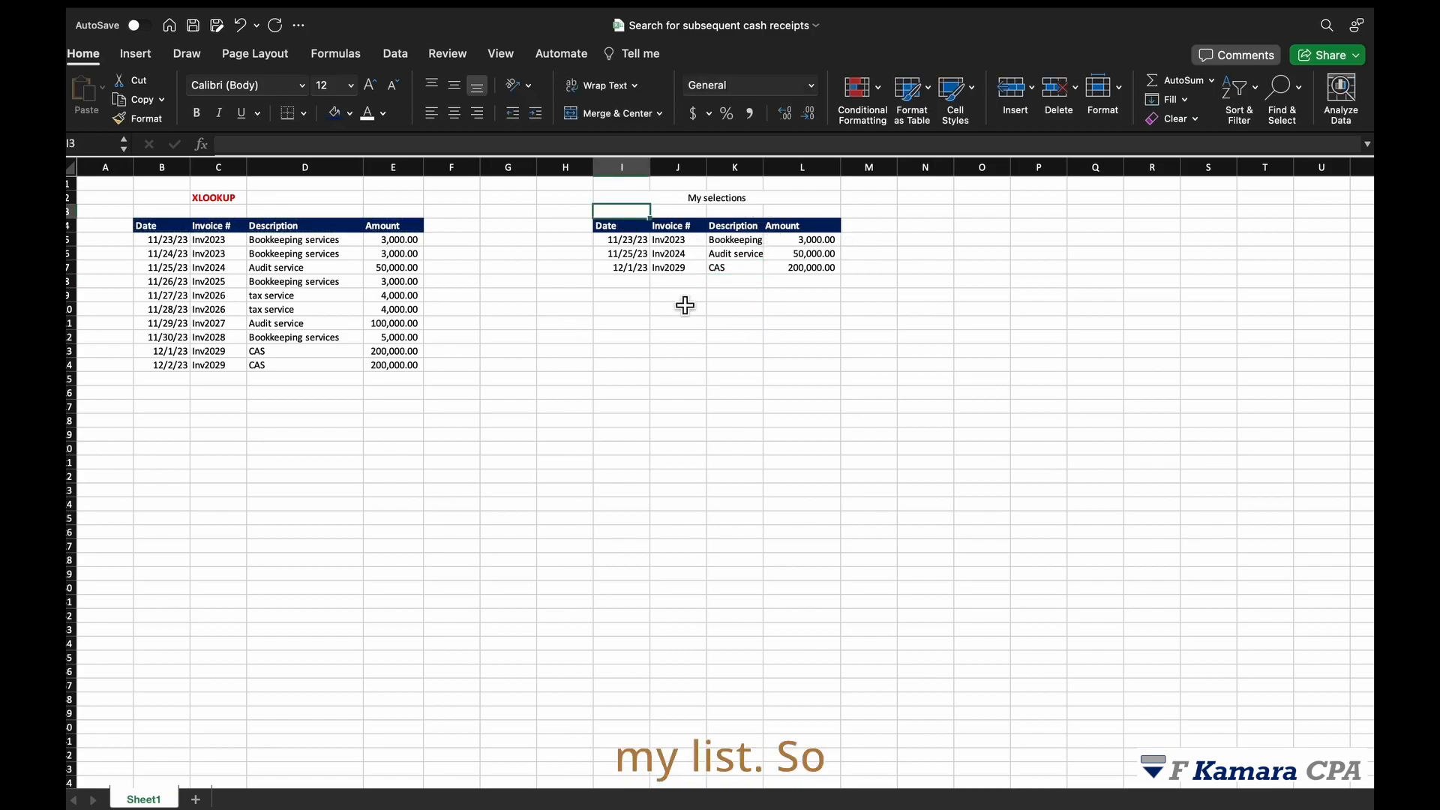
{"action": "left_click", "coordinate": [741, 202]}
{"action": "left_click", "coordinate": [810, 240]}
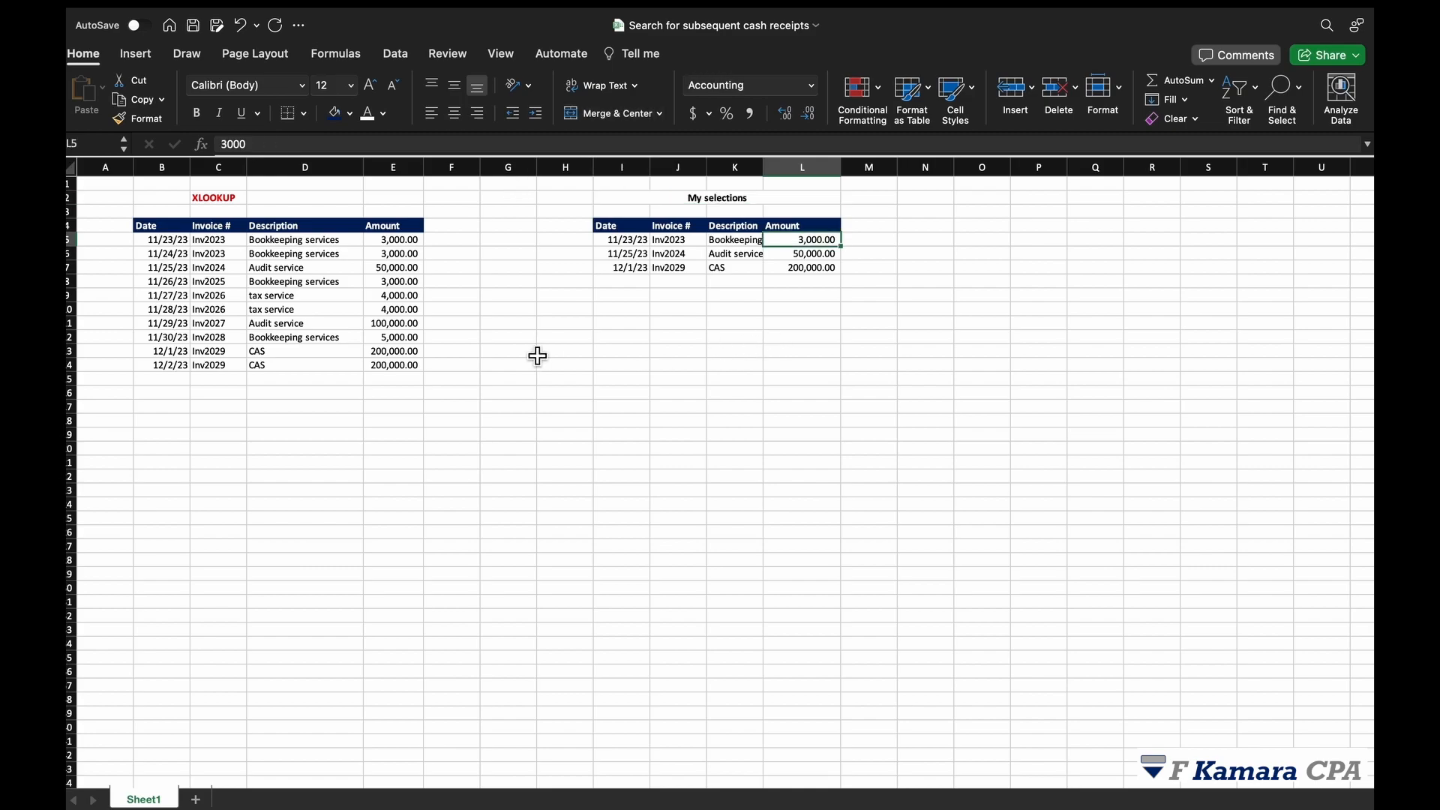
- Examine the full invoice list in B4:E14 alongside the selections table in I4:L7
{"action": "left_click", "coordinate": [285, 294]}
{"action": "left_click_drag", "start_coordinate": [172, 229], "coordinate": [409, 366]}
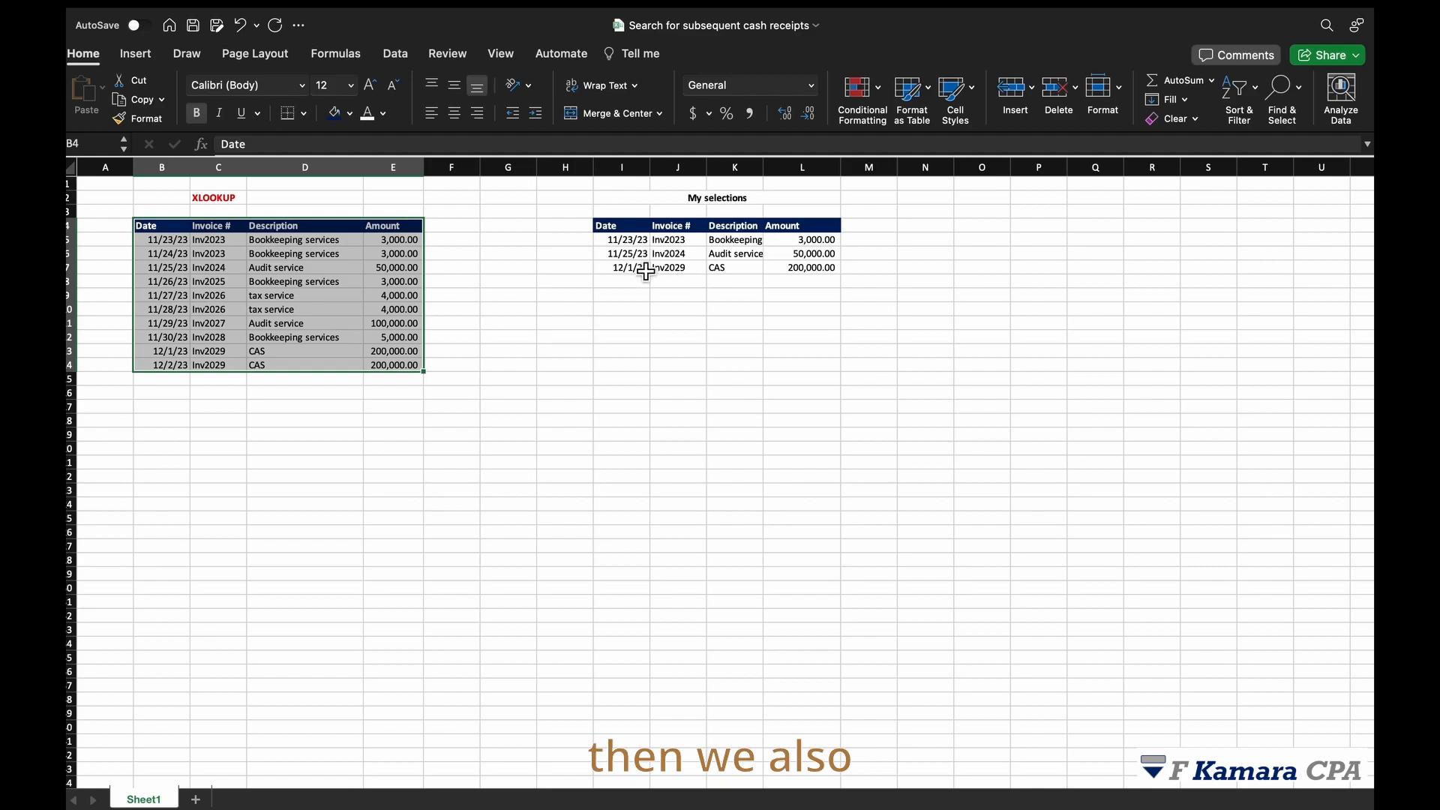
{"action": "left_click_drag", "start_coordinate": [604, 225], "coordinate": [842, 276]}
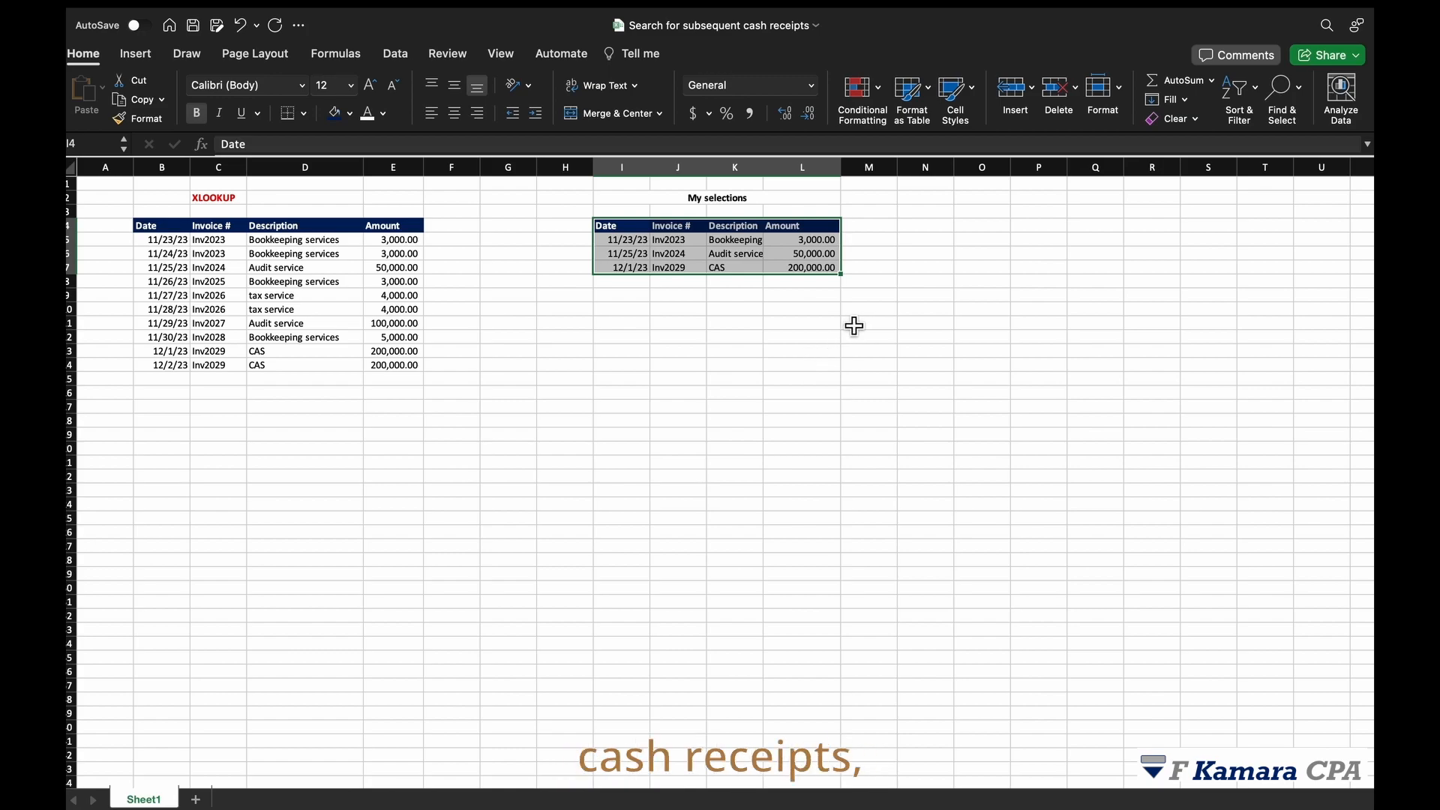
{"action": "left_click", "coordinate": [786, 285]}
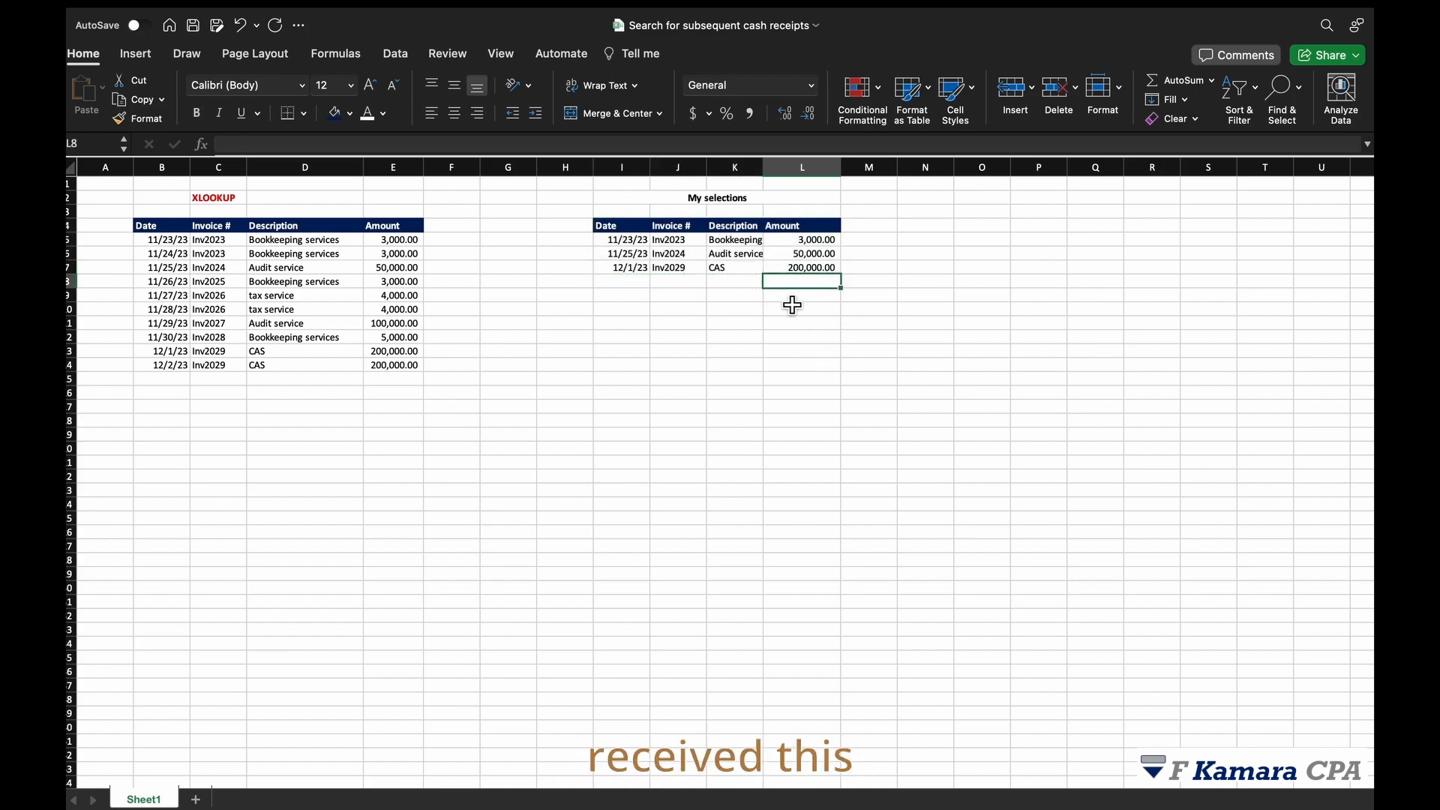
{"action": "left_click_drag", "start_coordinate": [812, 242], "coordinate": [813, 268]}
{"action": "left_click_drag", "start_coordinate": [624, 240], "coordinate": [833, 271]}
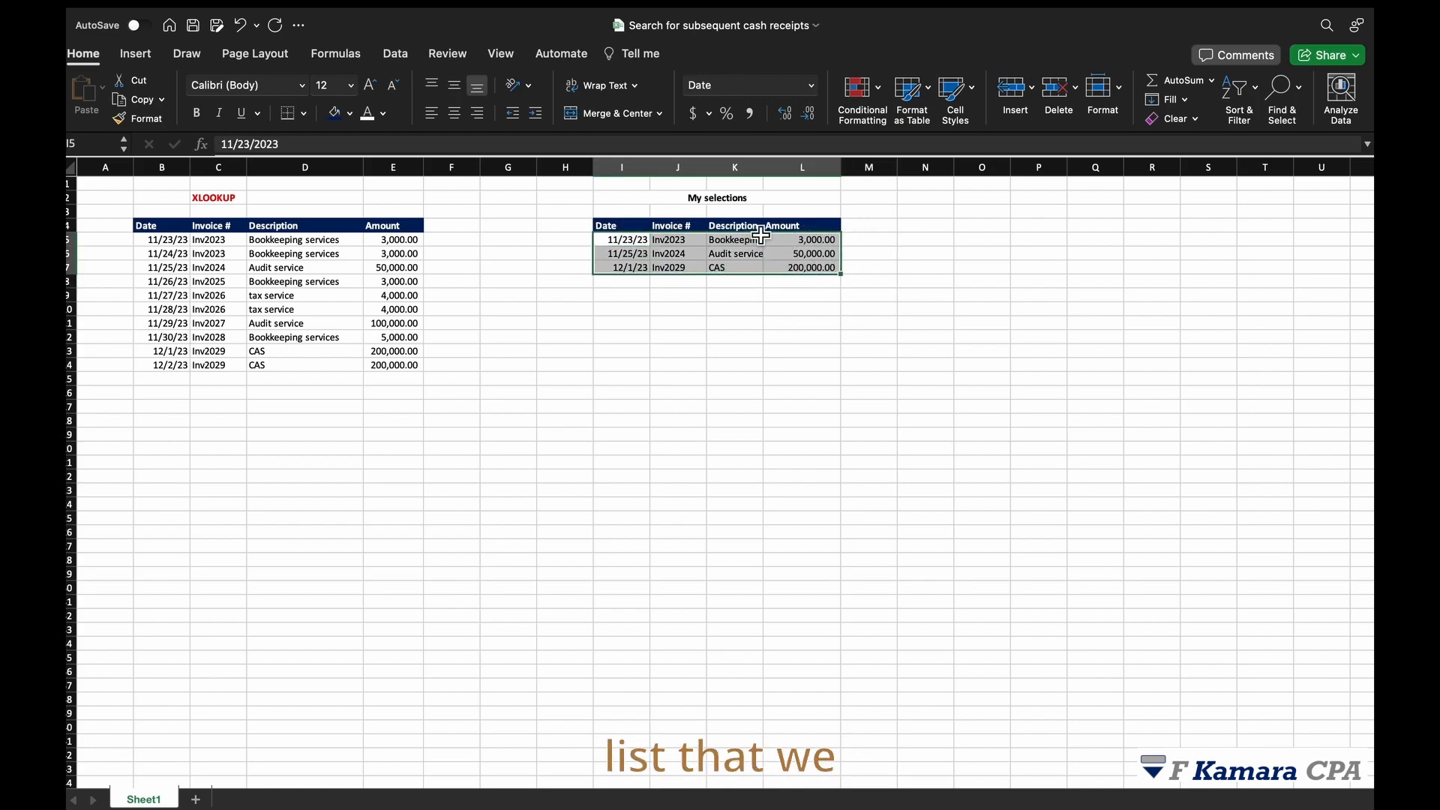
{"action": "left_click_drag", "start_coordinate": [643, 231], "coordinate": [820, 270]}
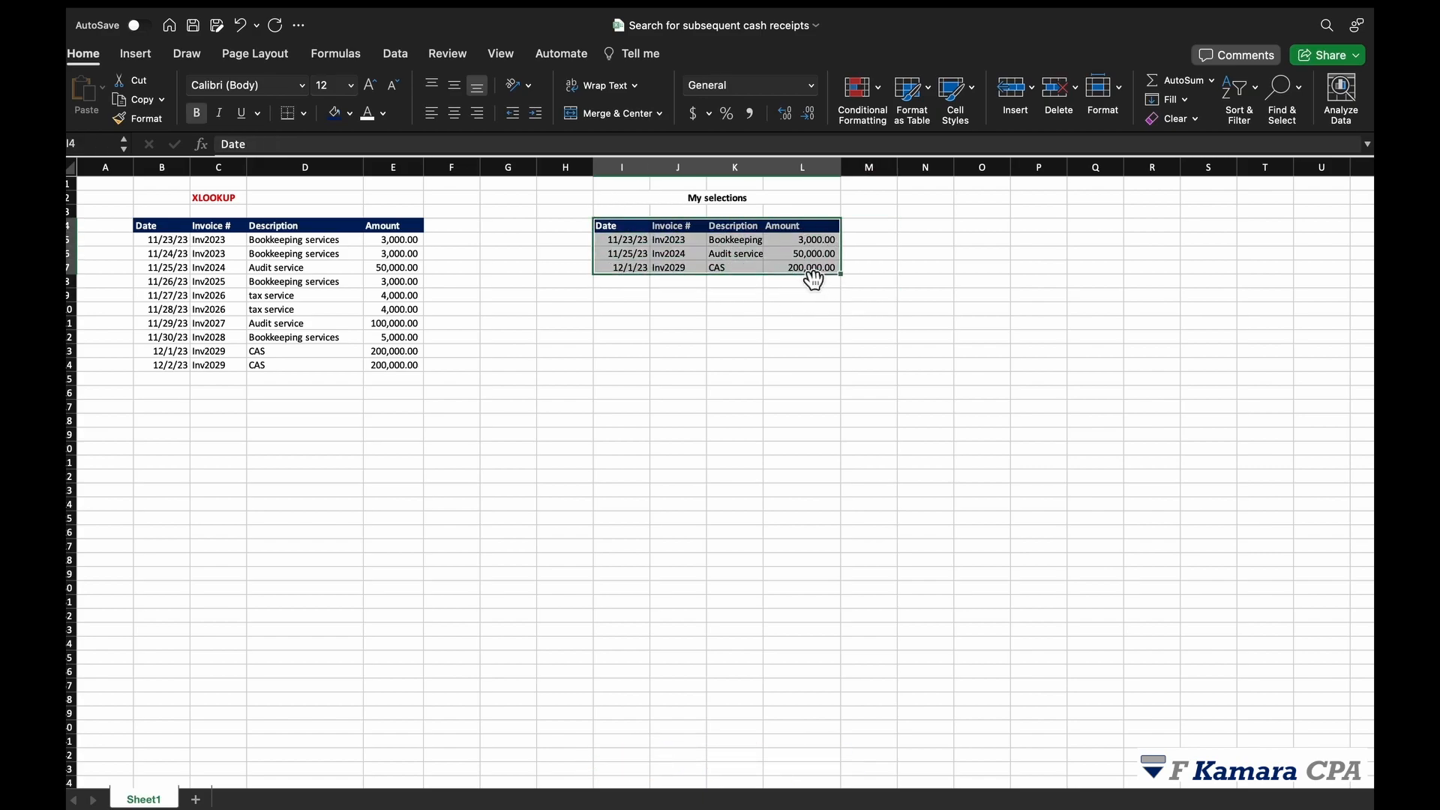
- Review the amounts in L5:L7 and the whole selections table as the items to look up in the invoice list
{"action": "left_click", "coordinate": [814, 240]}
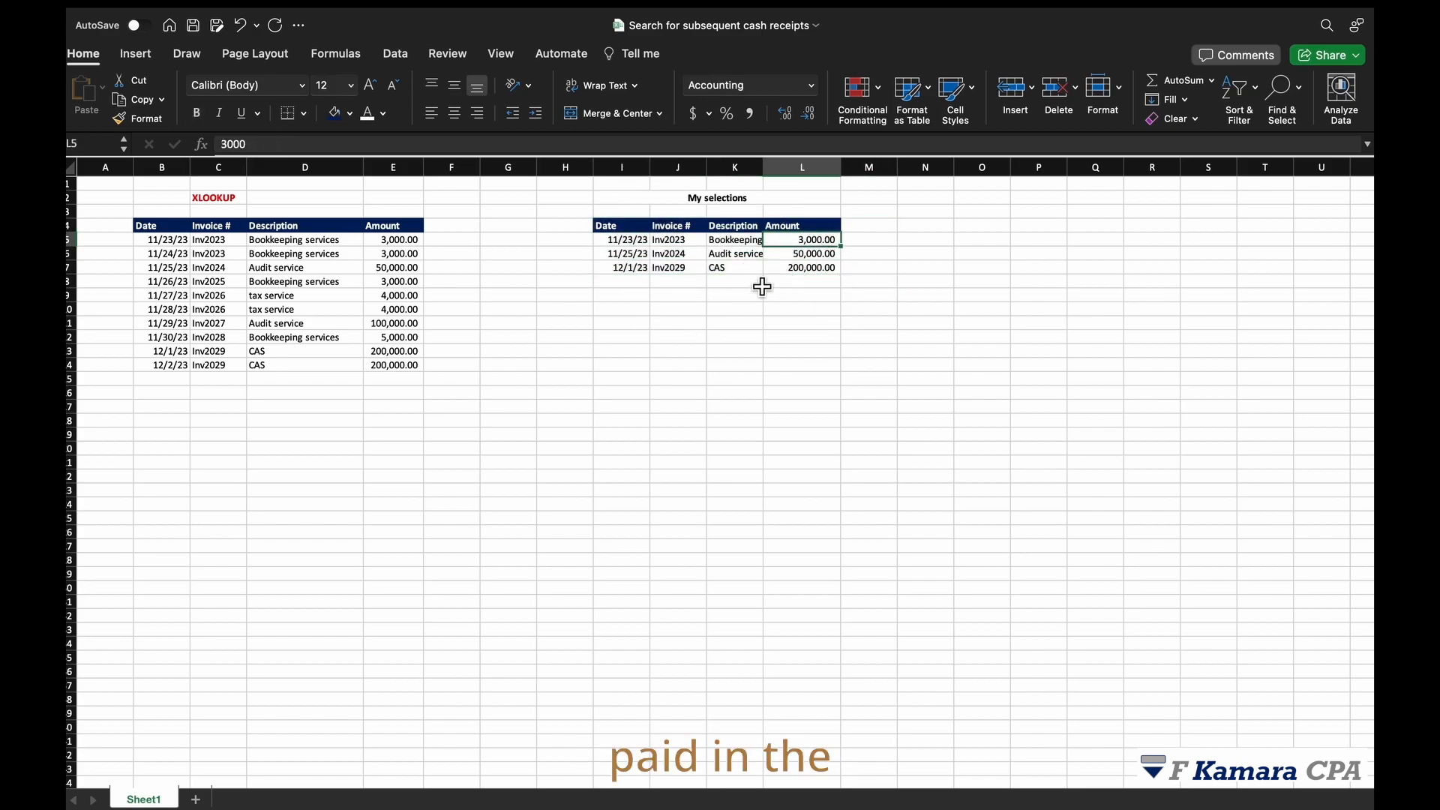
{"action": "left_click", "coordinate": [812, 268]}
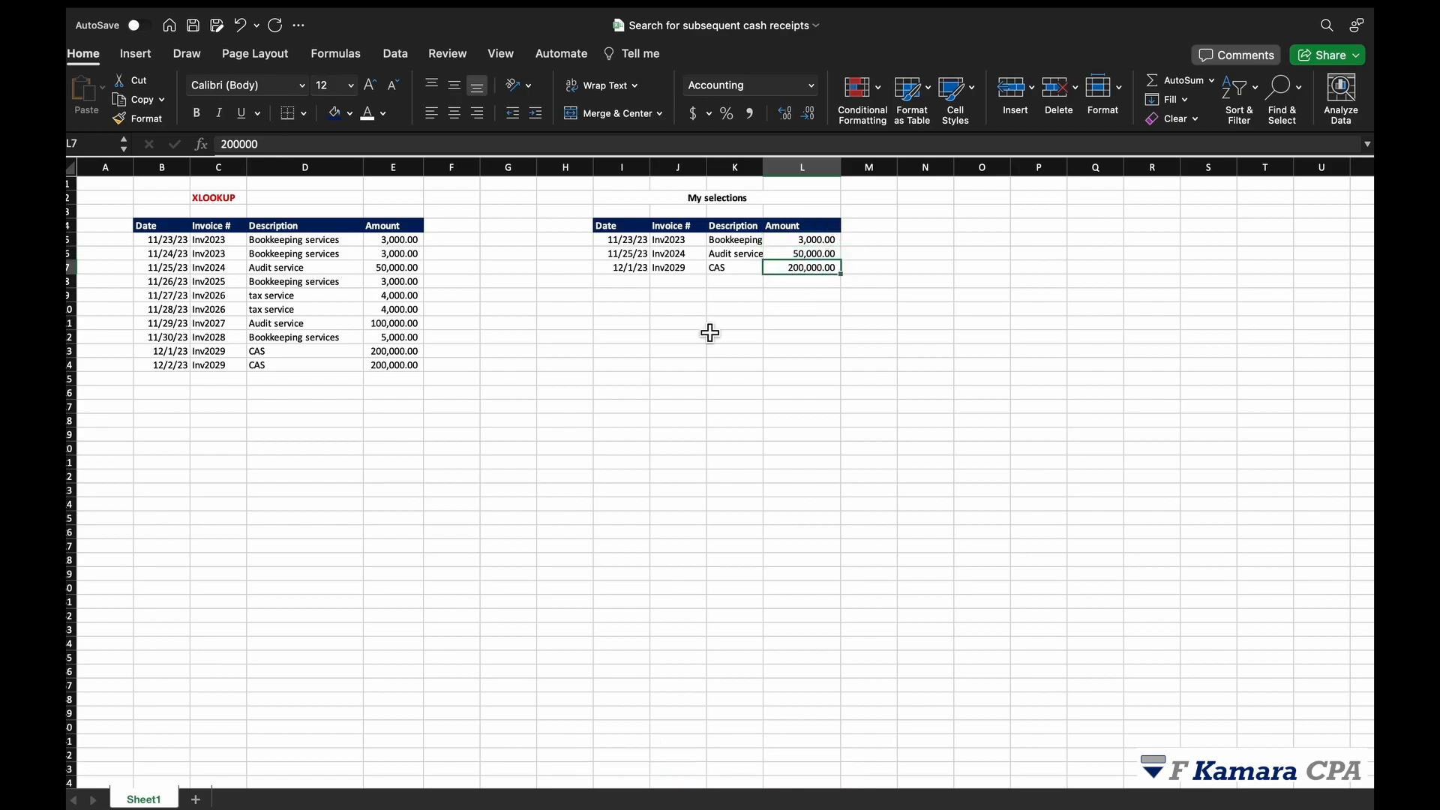
{"action": "left_click", "coordinate": [827, 240]}
{"action": "left_click", "coordinate": [813, 256]}
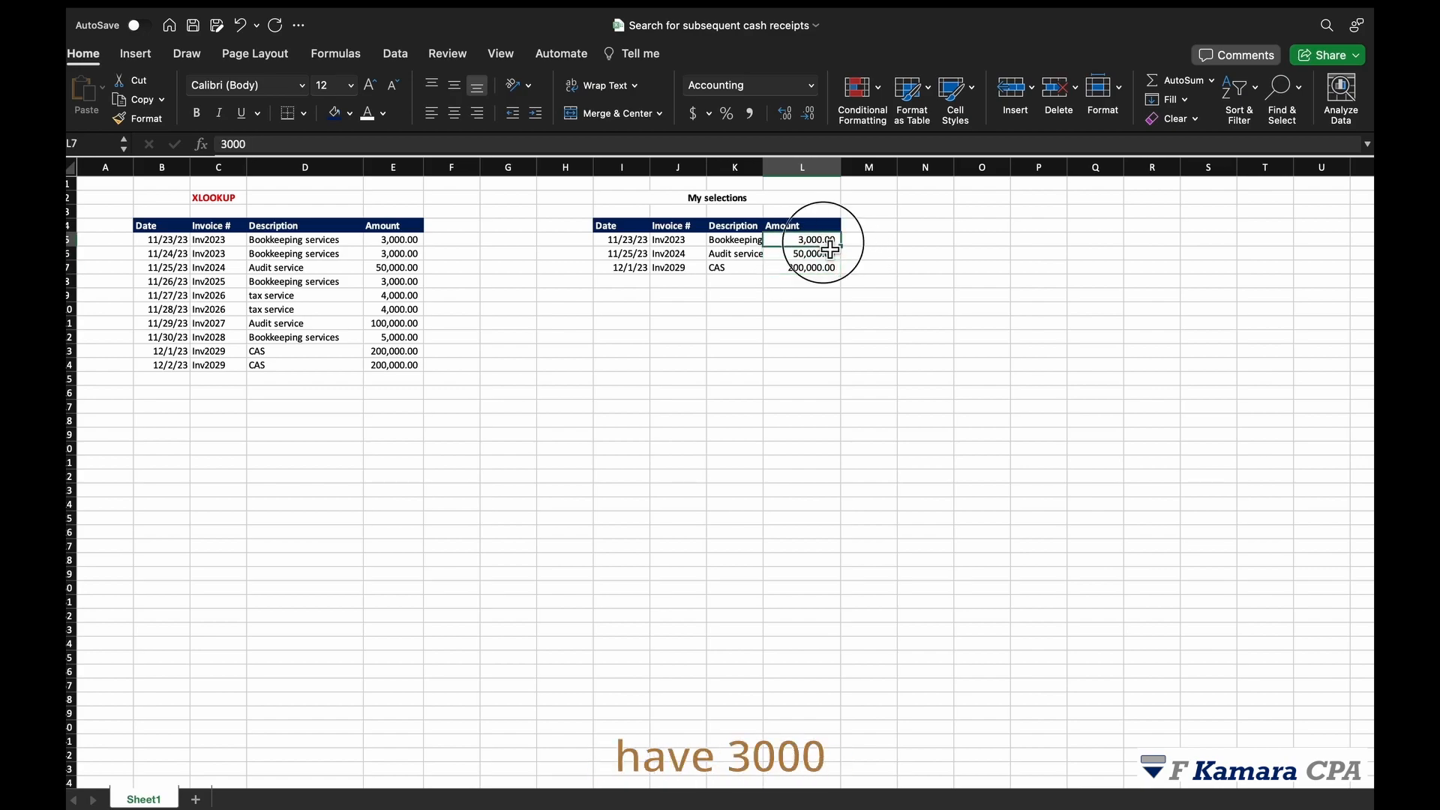
{"action": "left_click", "coordinate": [811, 272]}
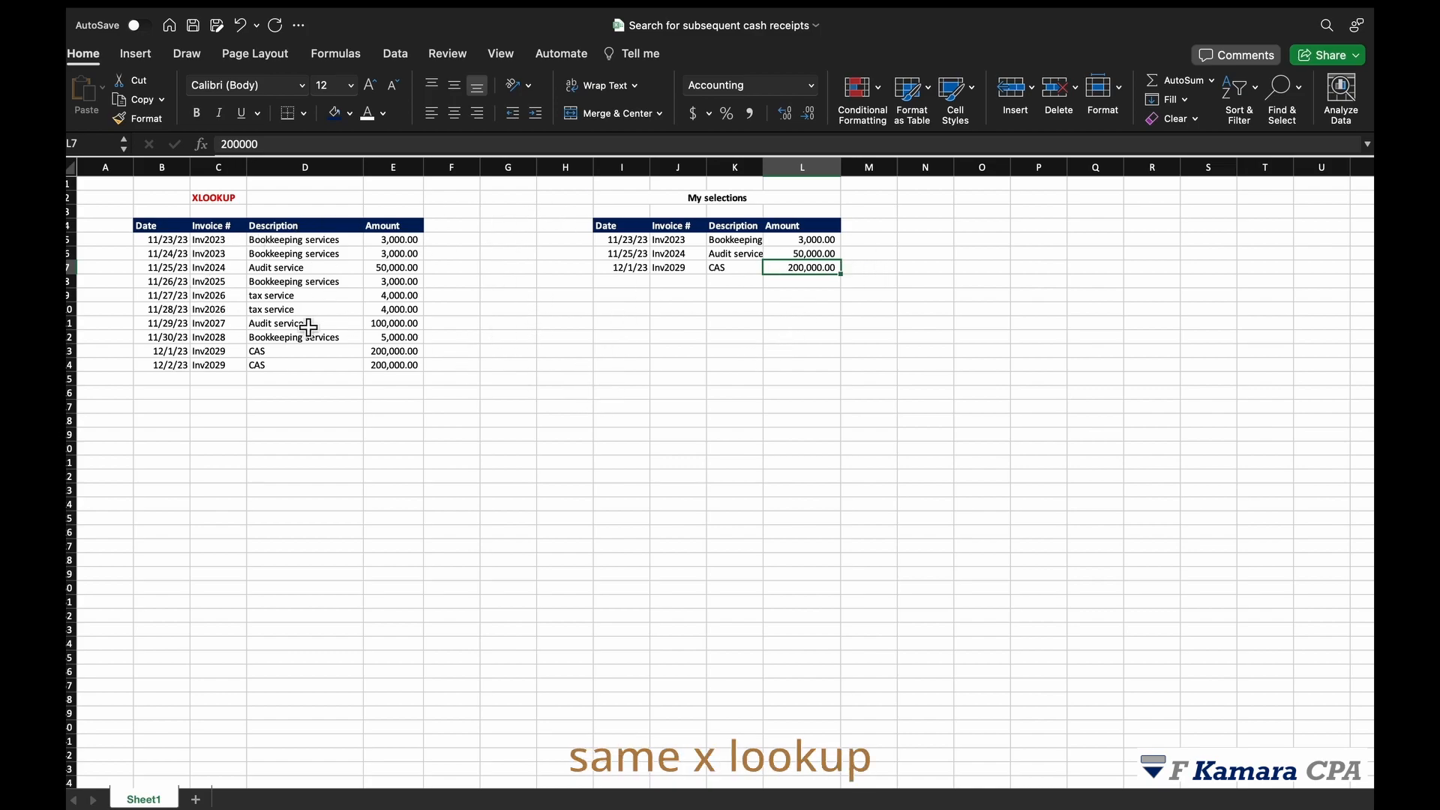
{"action": "left_click", "coordinate": [660, 199]}
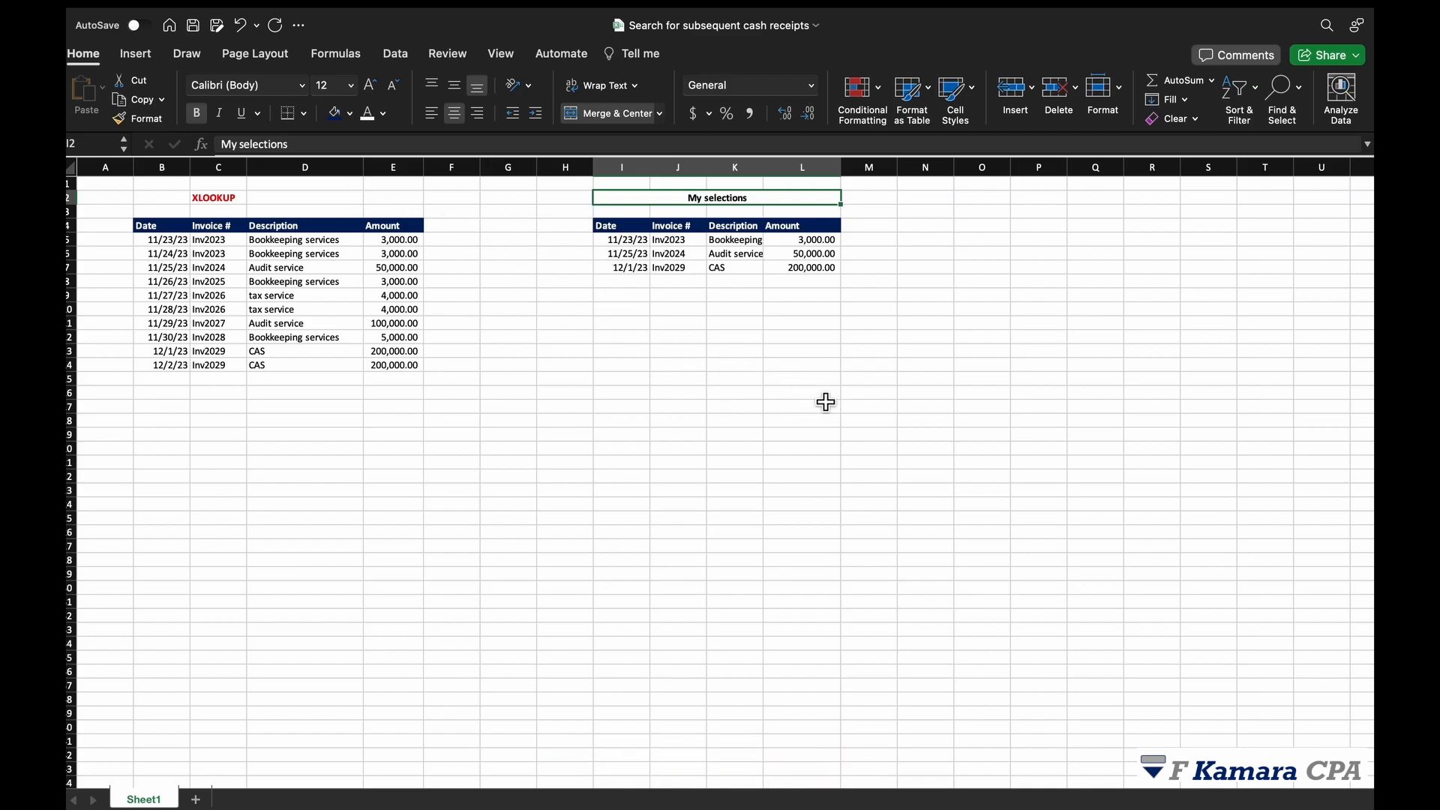
{"action": "left_click", "coordinate": [716, 282]}
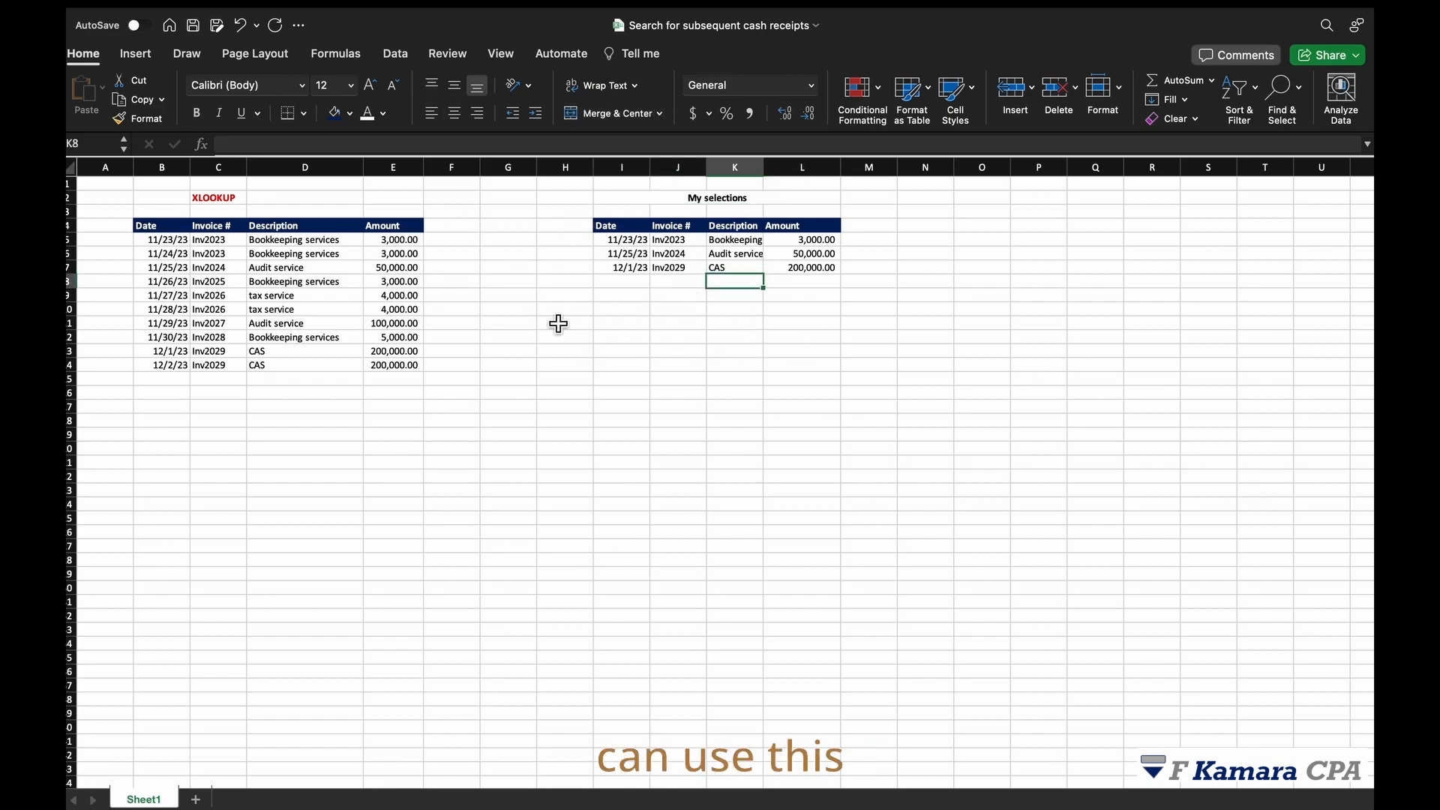
{"action": "left_click", "coordinate": [270, 288]}
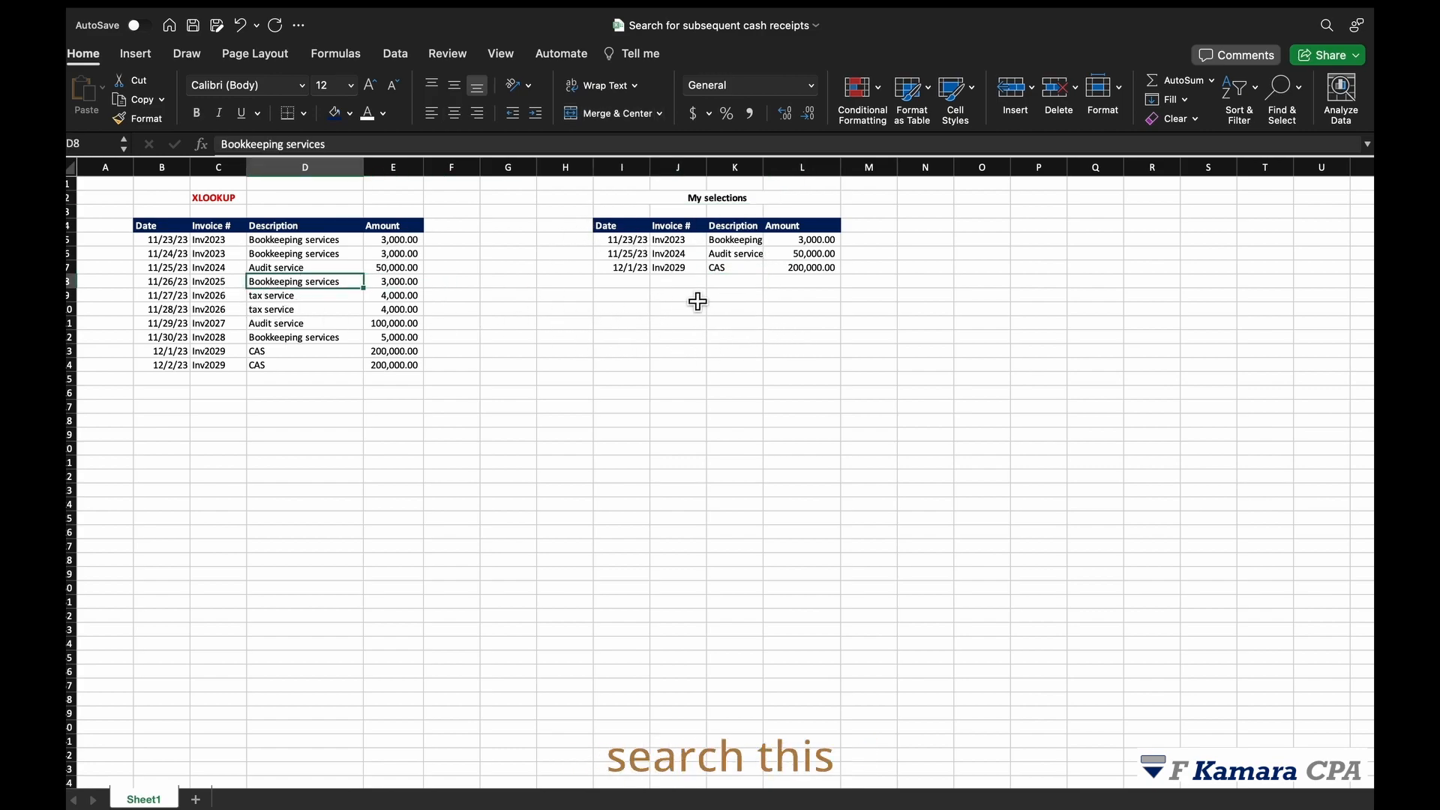
{"action": "left_click", "coordinate": [675, 283]}
{"action": "left_click", "coordinate": [630, 233]}
{"action": "left_click_drag", "start_coordinate": [629, 233], "coordinate": [830, 270]}
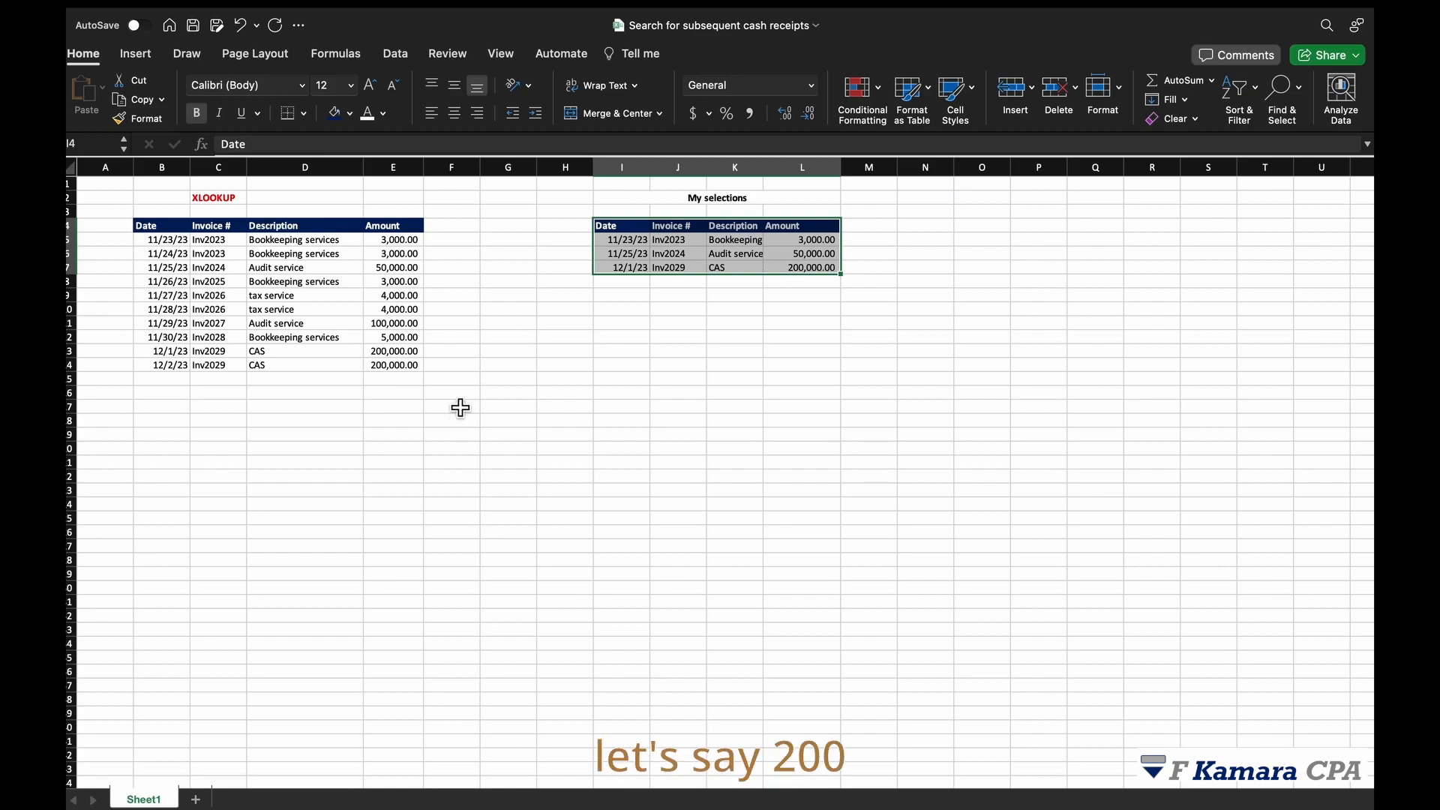
- Compare the CAS amounts in E13:E14 and the full invoice list in B5:E14 with the selections table in I4:L7
{"action": "left_click_drag", "start_coordinate": [407, 352], "coordinate": [407, 364]}
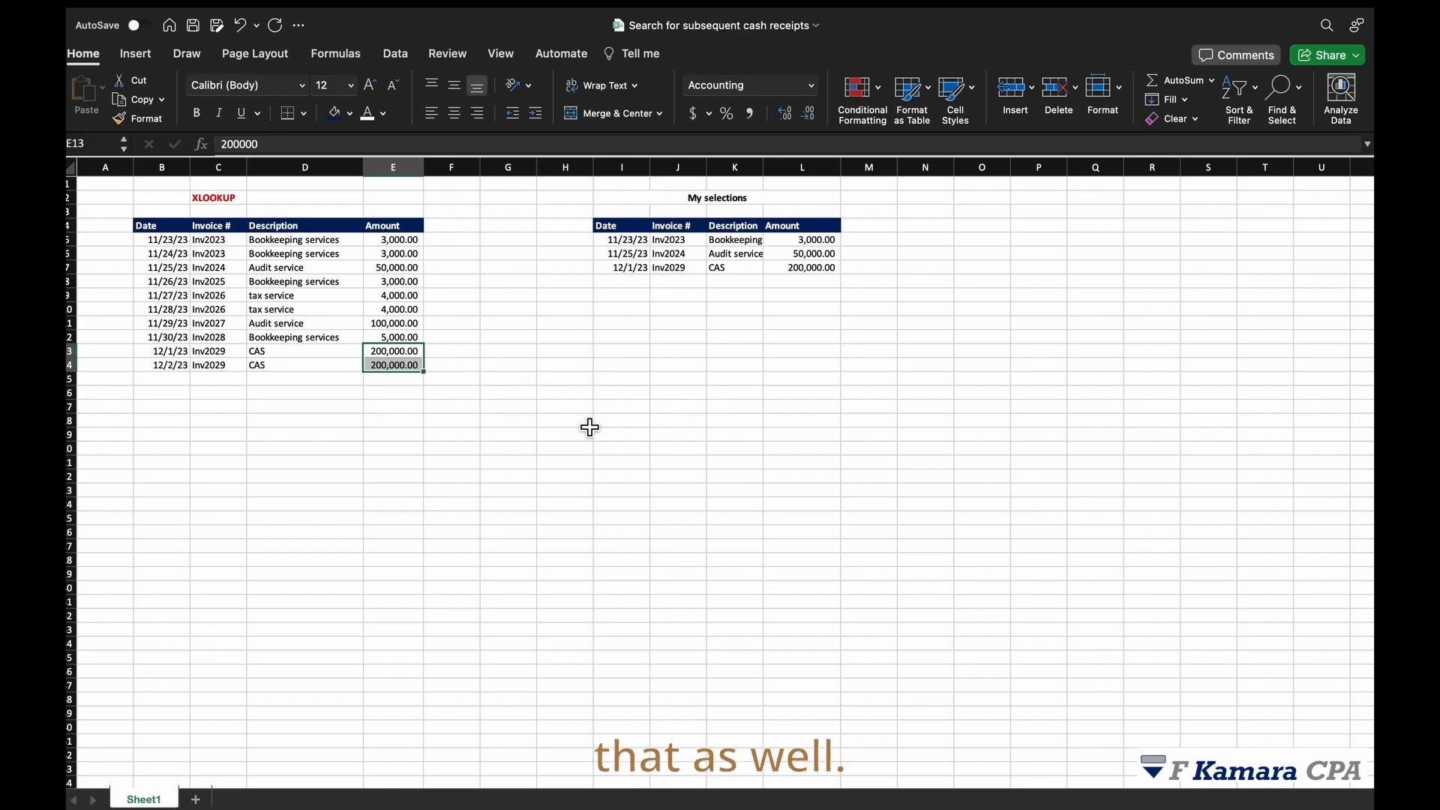
{"action": "left_click", "coordinate": [675, 309]}
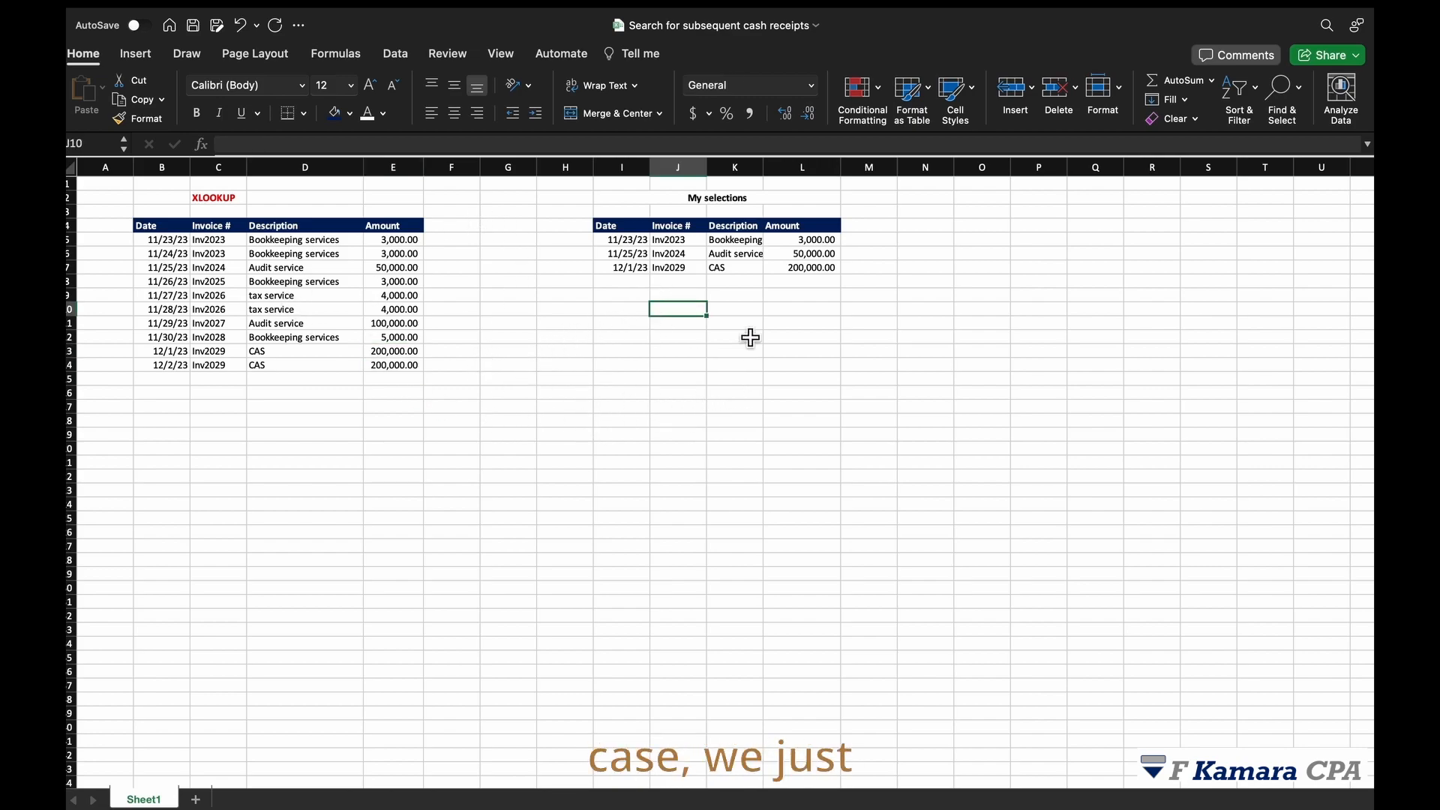
{"action": "left_click", "coordinate": [780, 255]}
{"action": "left_click_drag", "start_coordinate": [623, 222], "coordinate": [833, 268]}
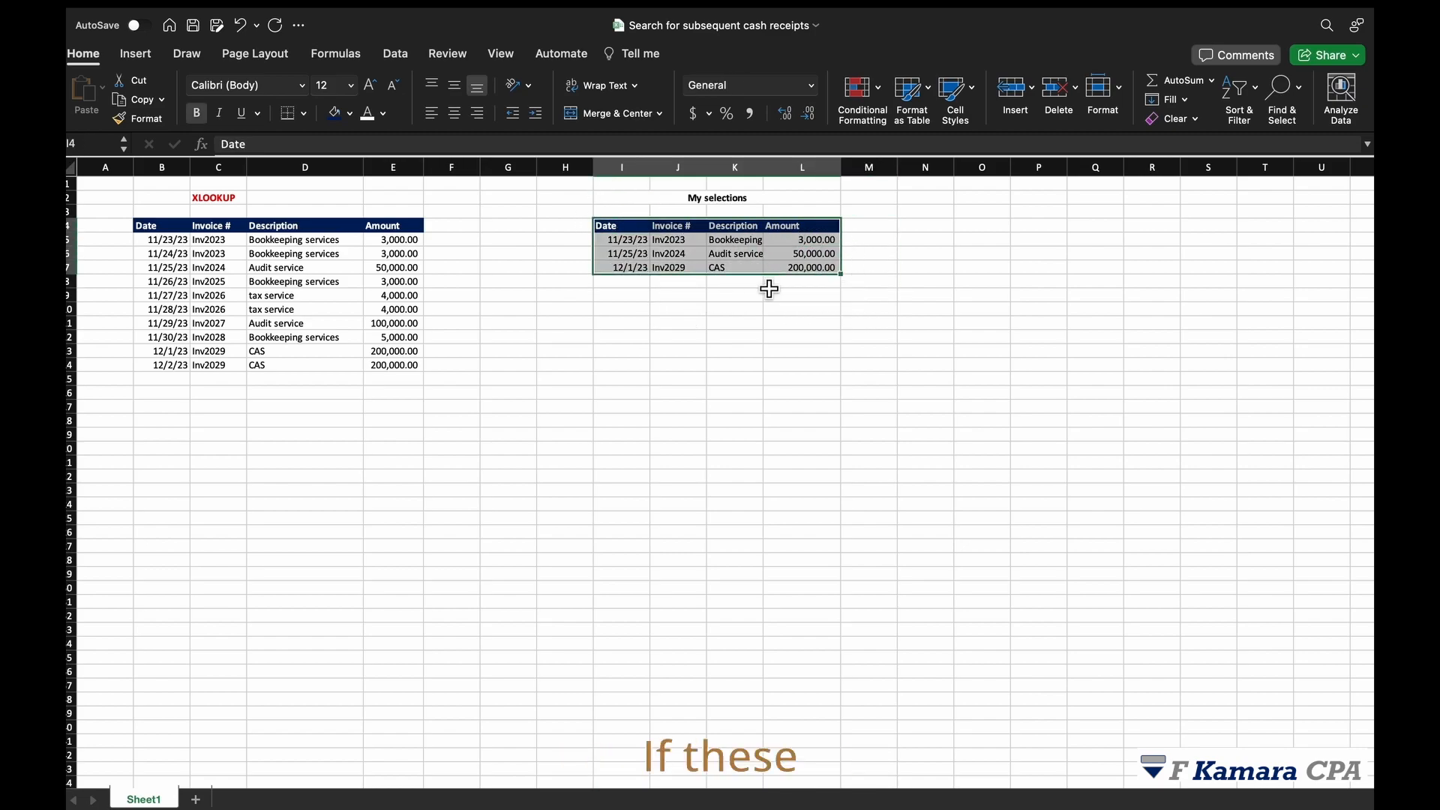
{"action": "left_click", "coordinate": [308, 268]}
{"action": "left_click_drag", "start_coordinate": [160, 239], "coordinate": [386, 367]}
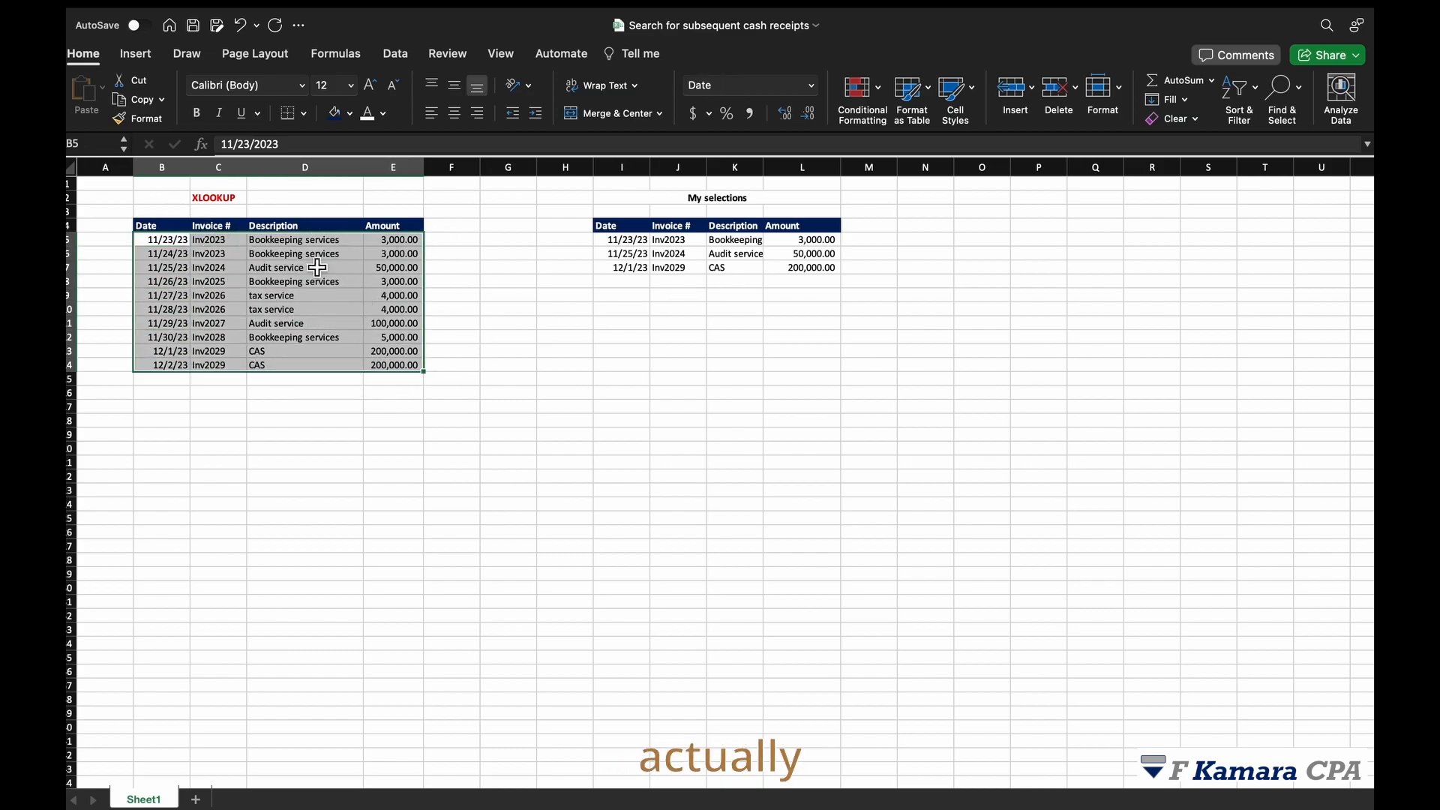
{"action": "left_click", "coordinate": [395, 282]}
{"action": "left_click_drag", "start_coordinate": [164, 240], "coordinate": [376, 373]}
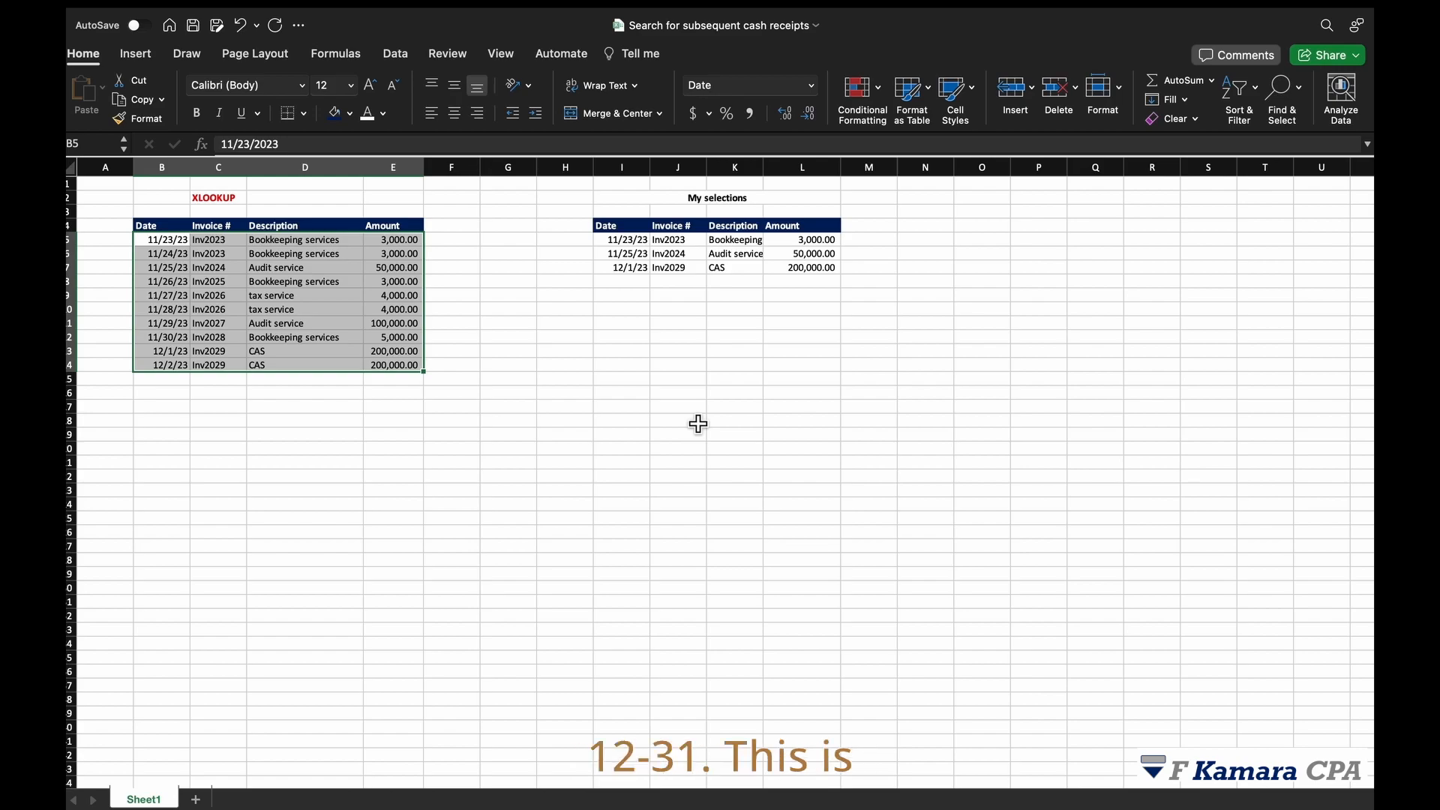
- Examine the selections table, the lookup results beside it in M5:M7, and the repeated invoice numbers in column C
{"action": "left_click", "coordinate": [678, 254]}
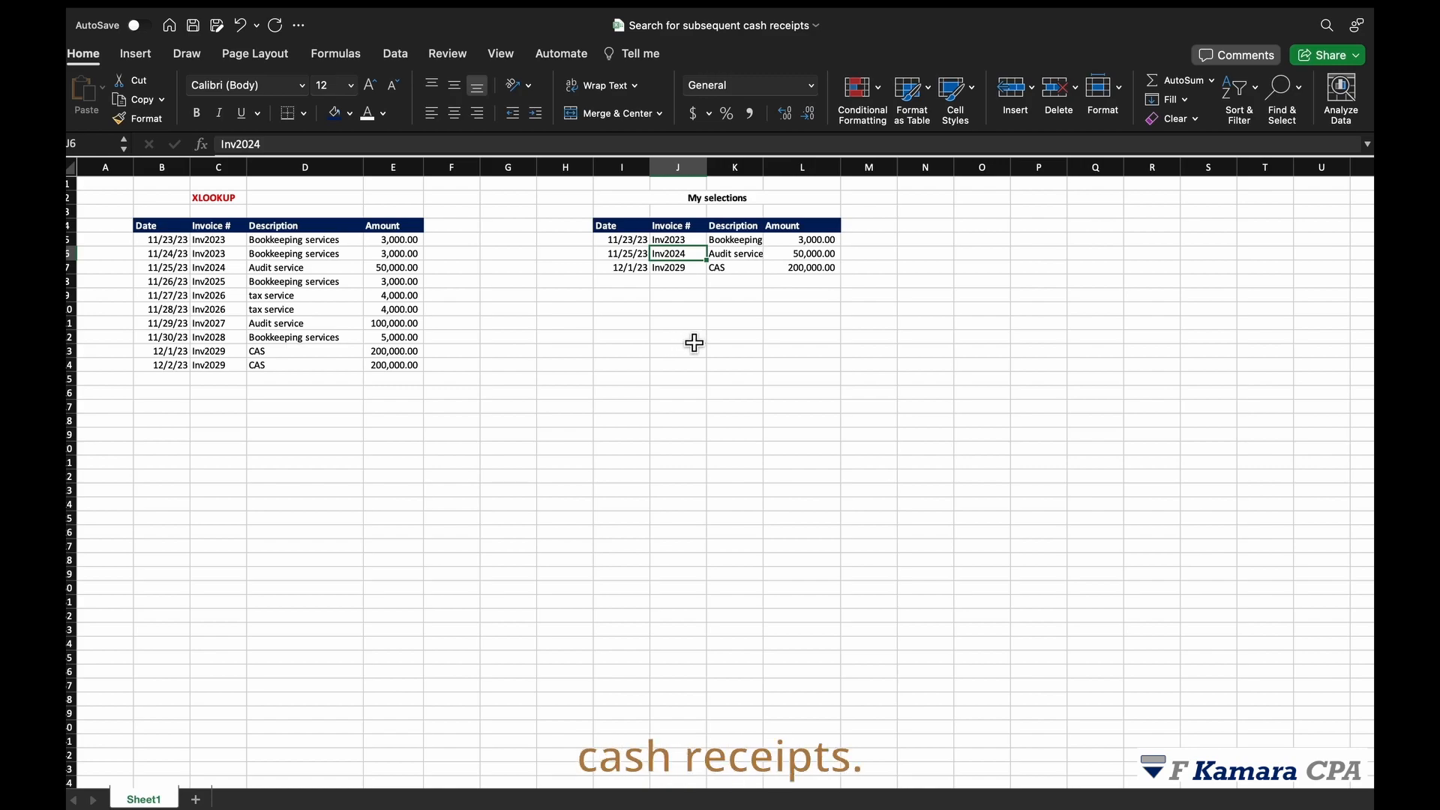
{"action": "left_click", "coordinate": [800, 310]}
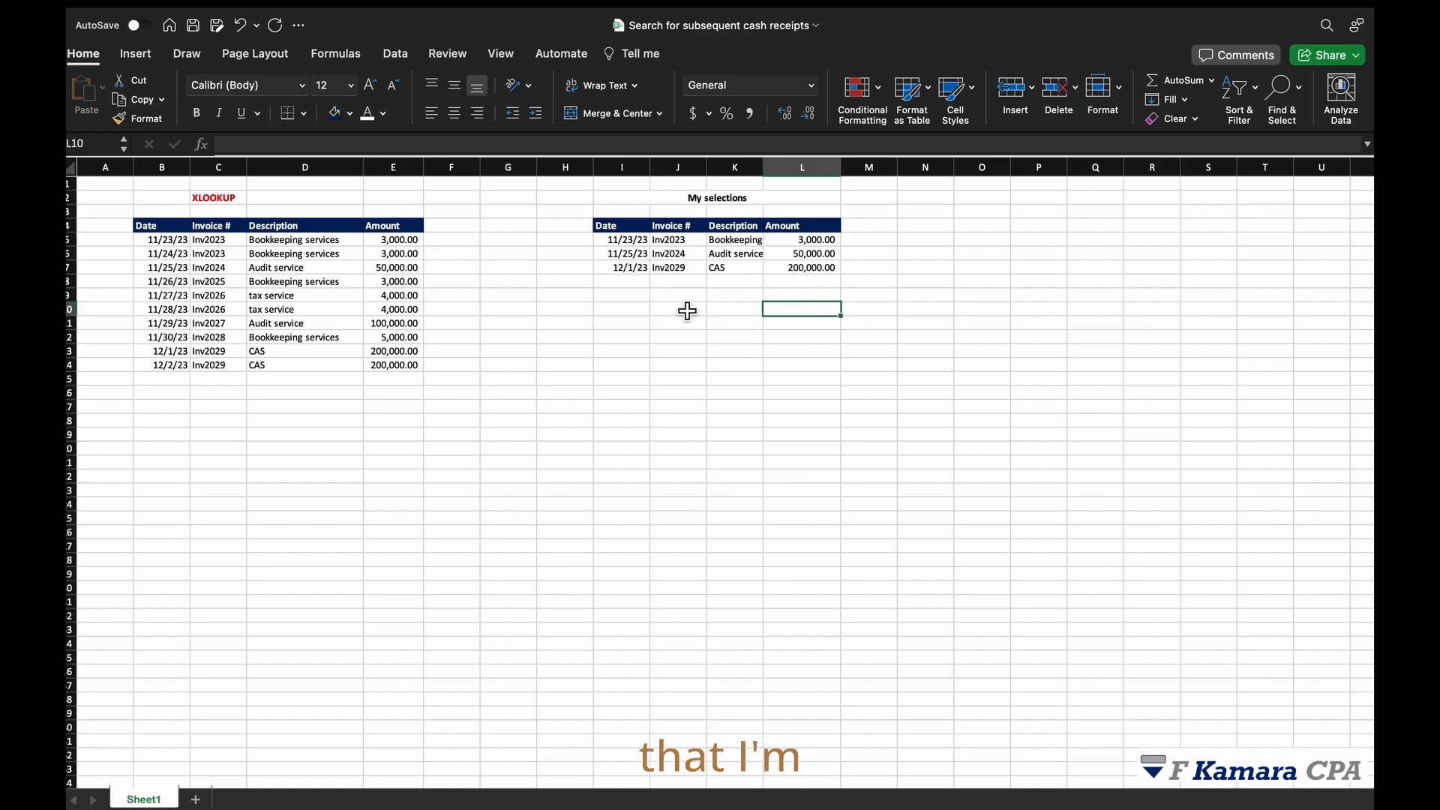
{"action": "left_click", "coordinate": [731, 201]}
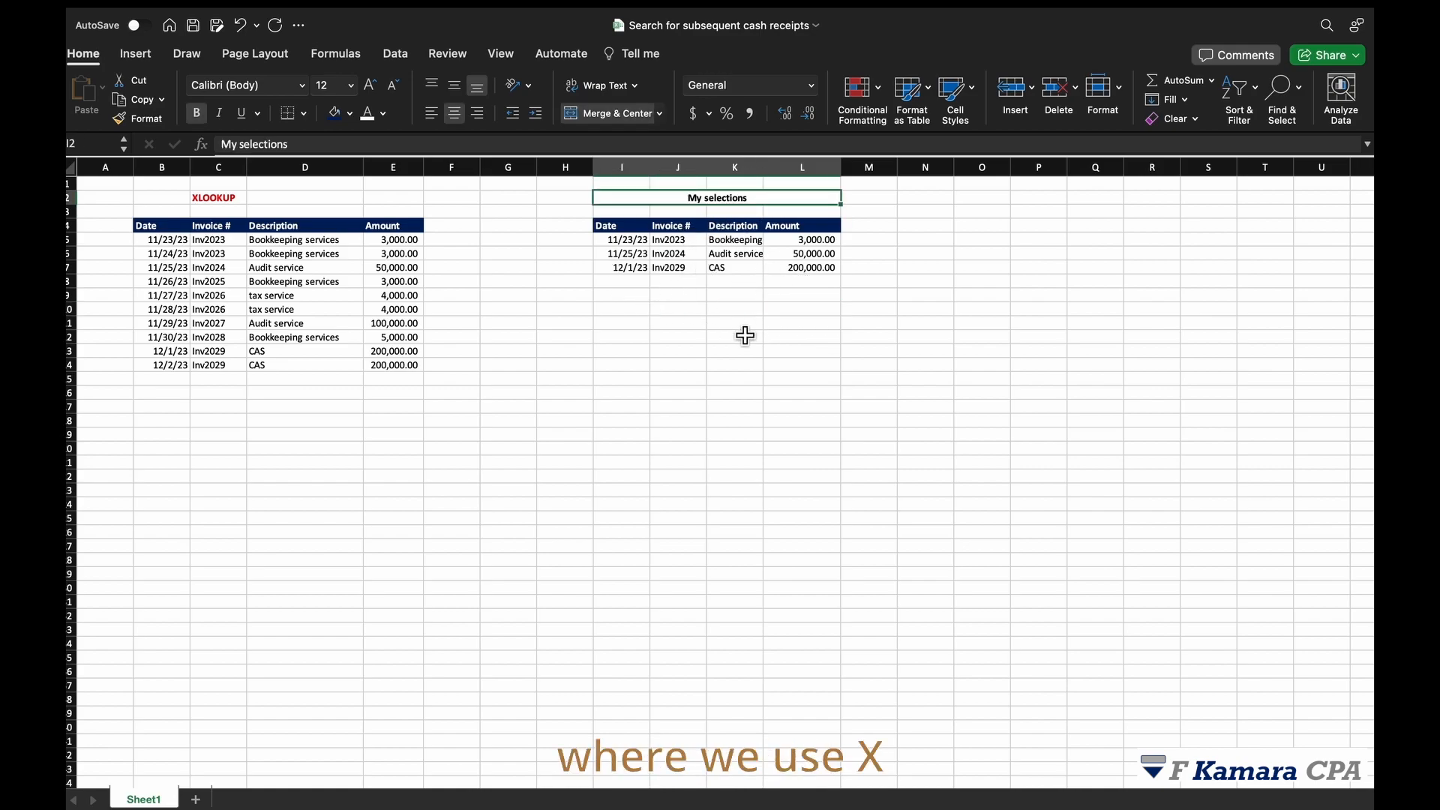
{"action": "left_click", "coordinate": [242, 199]}
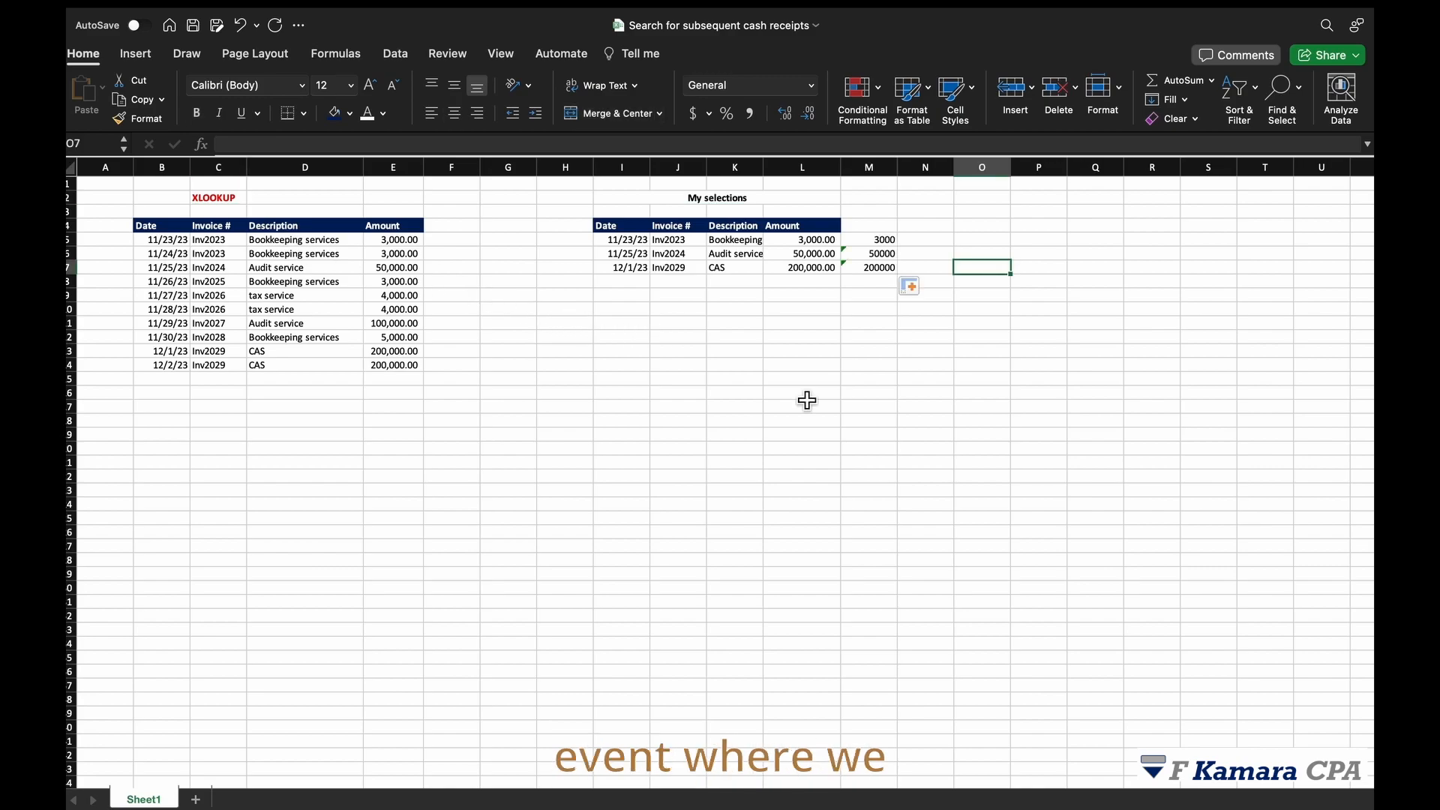
{"action": "left_click", "coordinate": [868, 268]}
{"action": "left_click", "coordinate": [678, 240]}
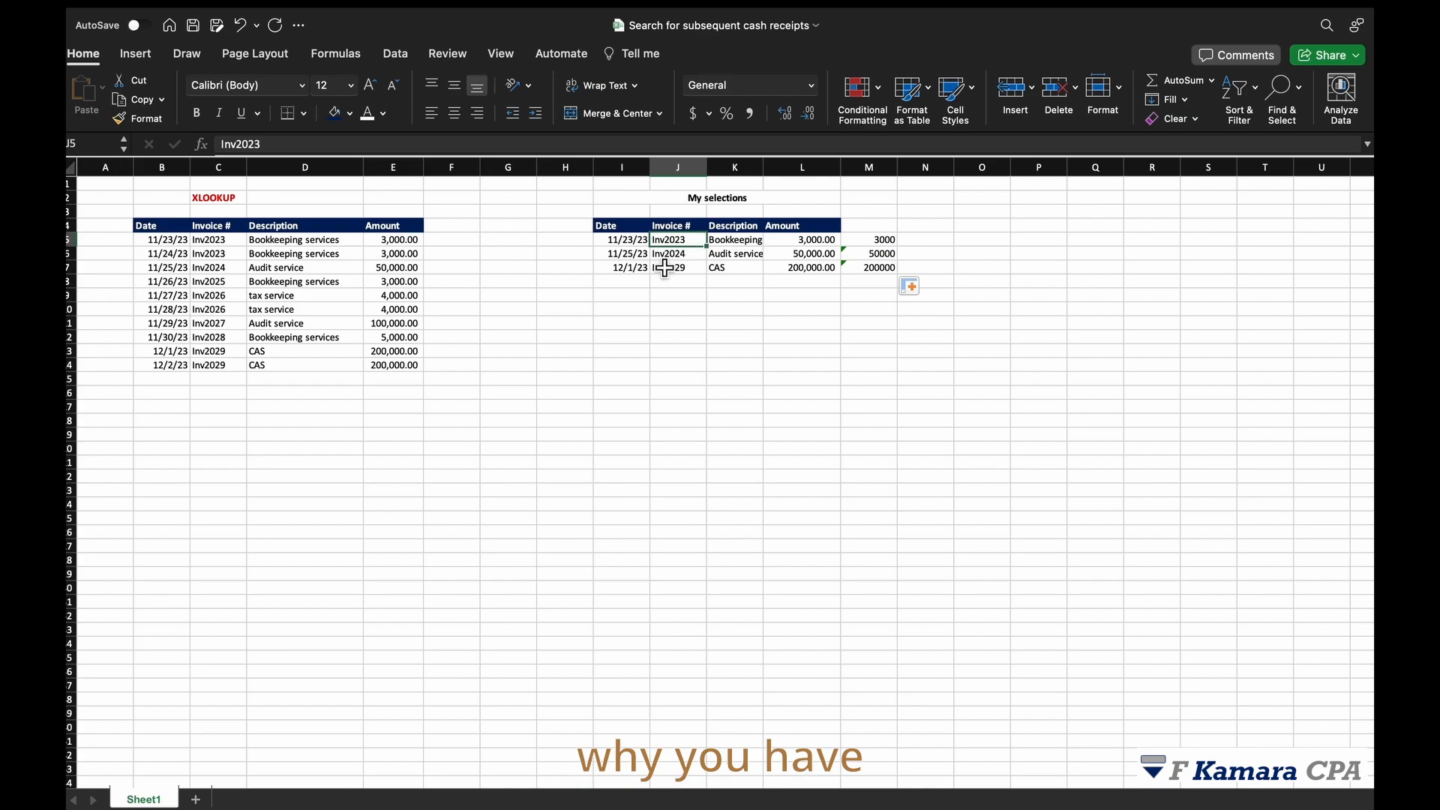
{"action": "left_click_drag", "start_coordinate": [220, 246], "coordinate": [240, 382]}
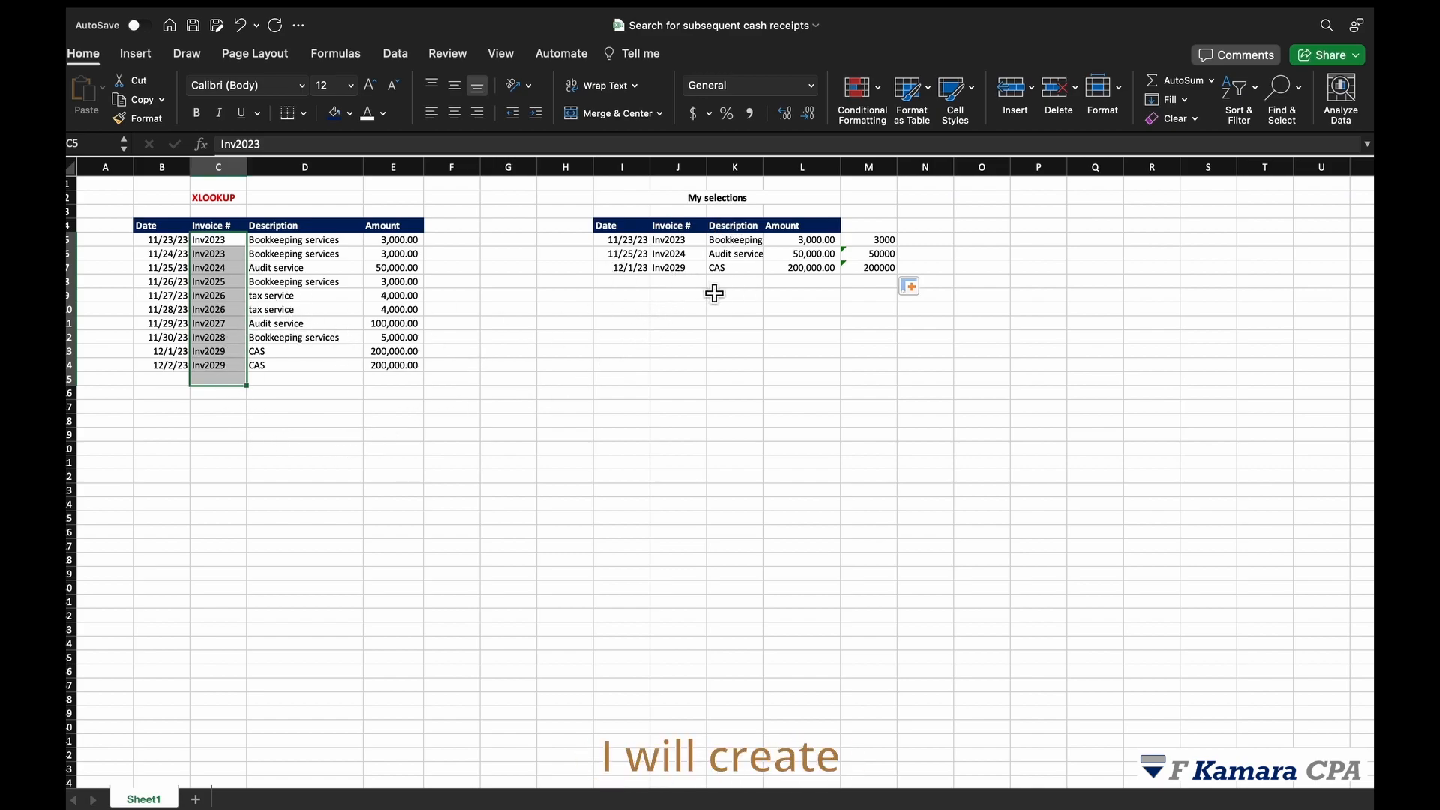
{"action": "left_click_drag", "start_coordinate": [714, 293], "coordinate": [726, 334]}
{"action": "left_click", "coordinate": [810, 294]}
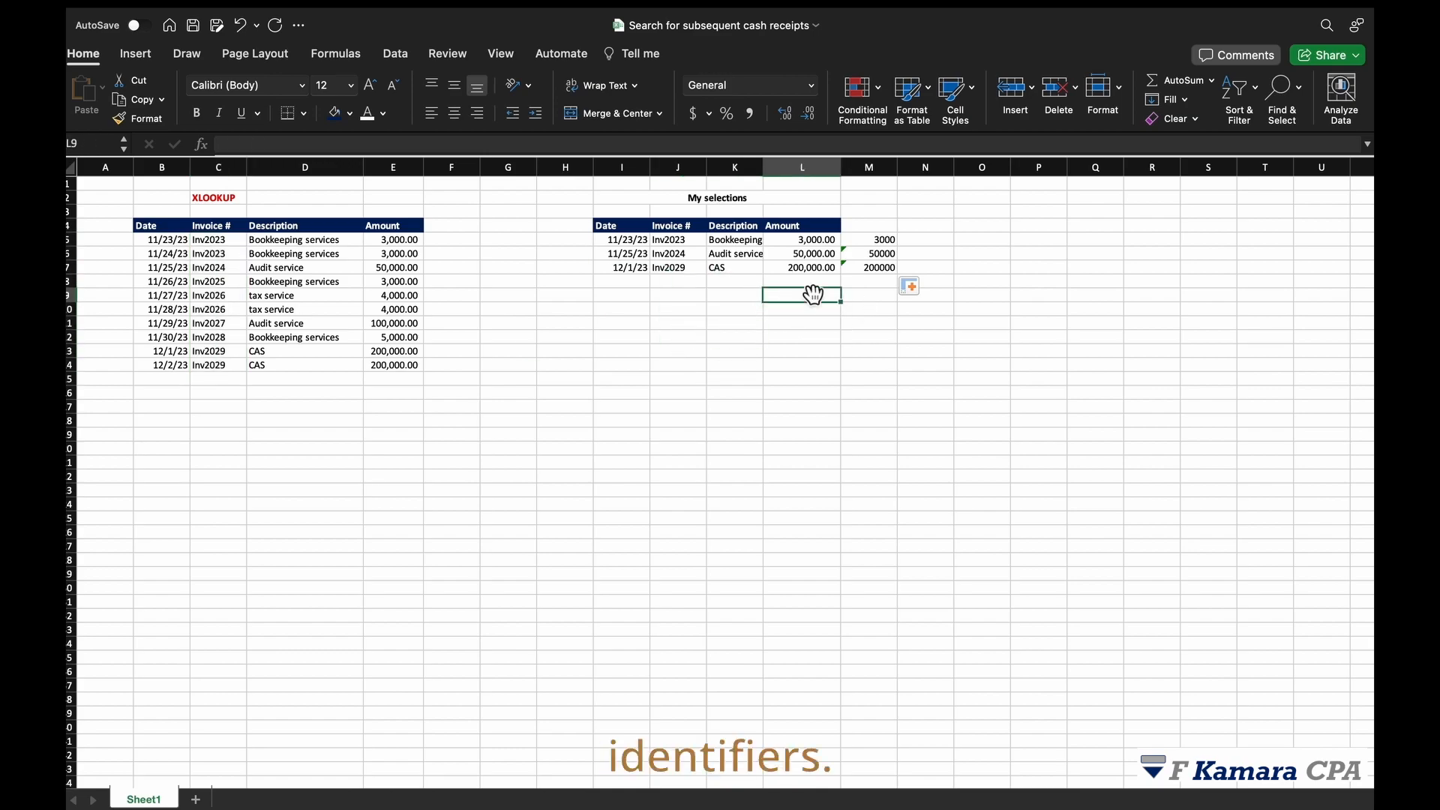
- Insert a new column before Description in the selections table and give it the header "Unique ID" in K4
{"action": "left_click", "coordinate": [725, 171]}
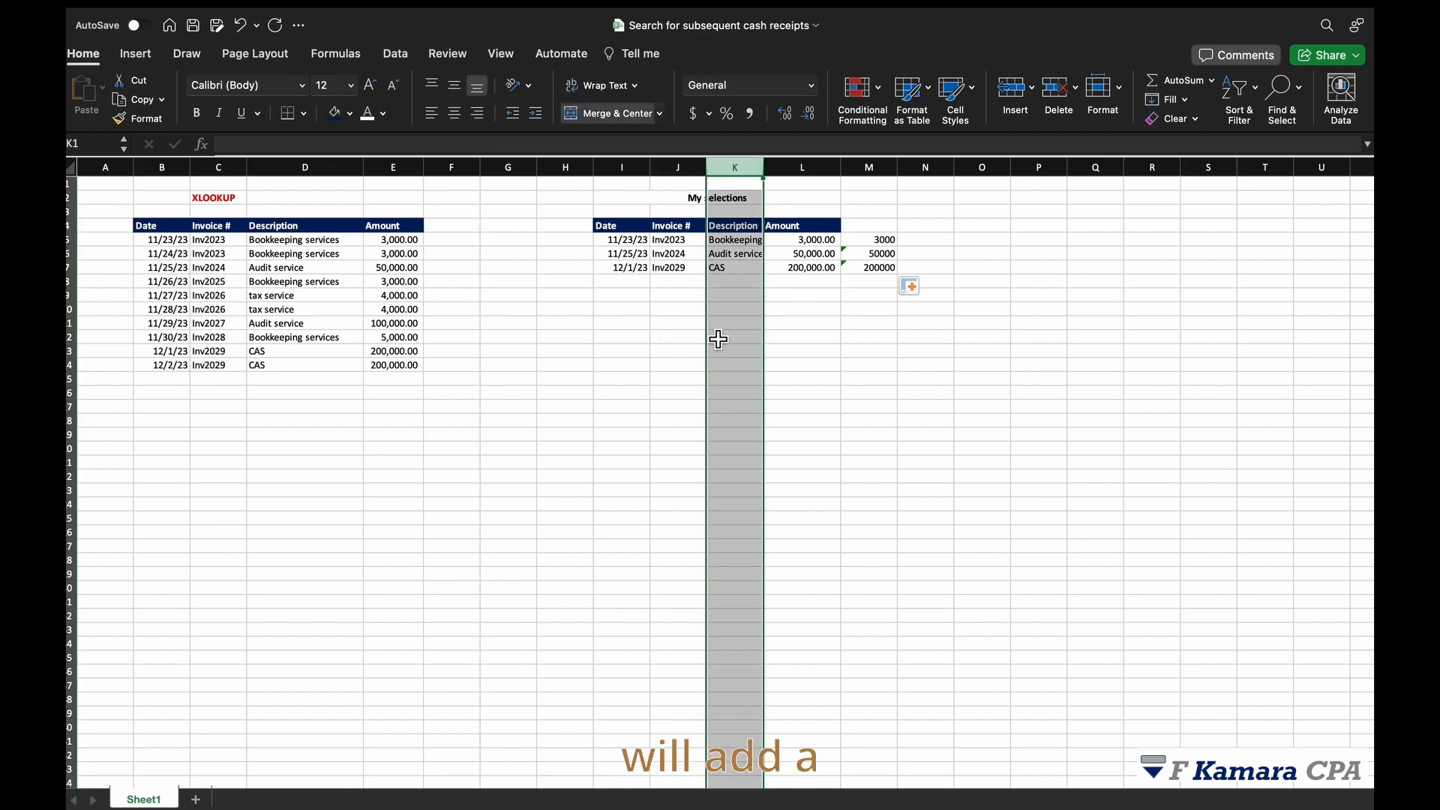
{"action": "key", "text": "ctrl+shift+equal"}
{"action": "left_click", "coordinate": [742, 230]}
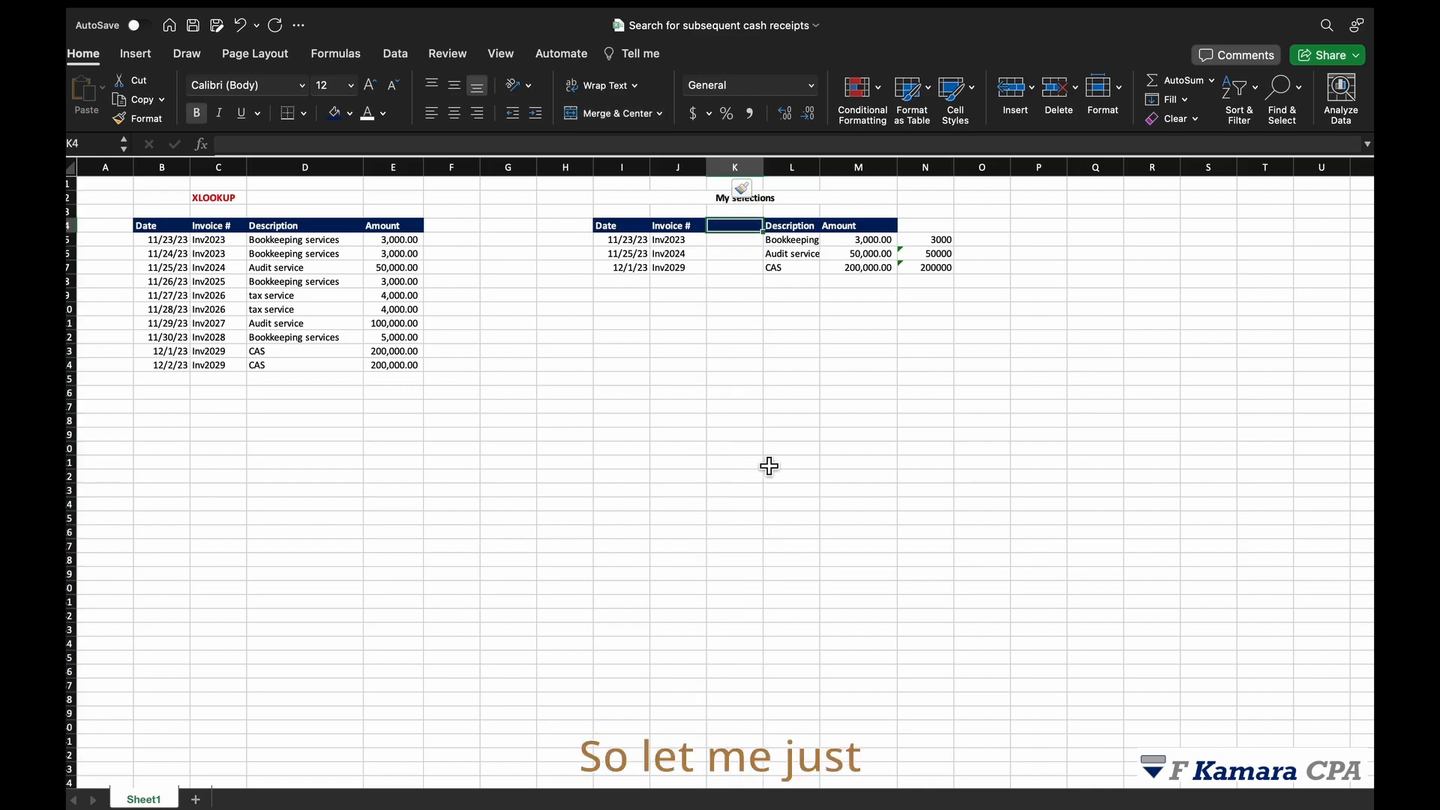
{"action": "type", "text": "Unique ID"}
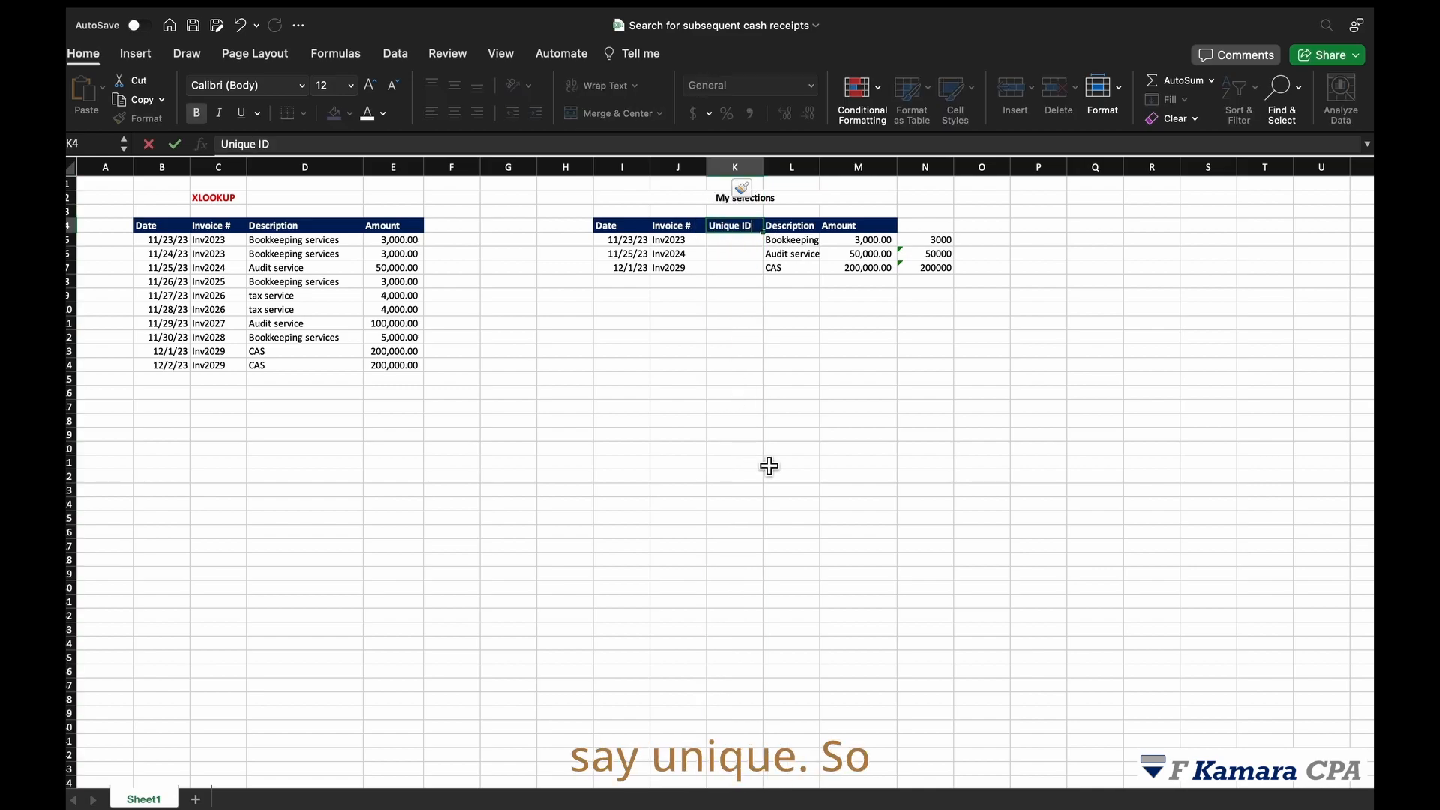
{"action": "left_click", "coordinate": [859, 363]}
- Combine each selection's date and invoice number in the Unique ID column with =I5&J5 in K5, filled down to K7
{"action": "left_click", "coordinate": [738, 255]}
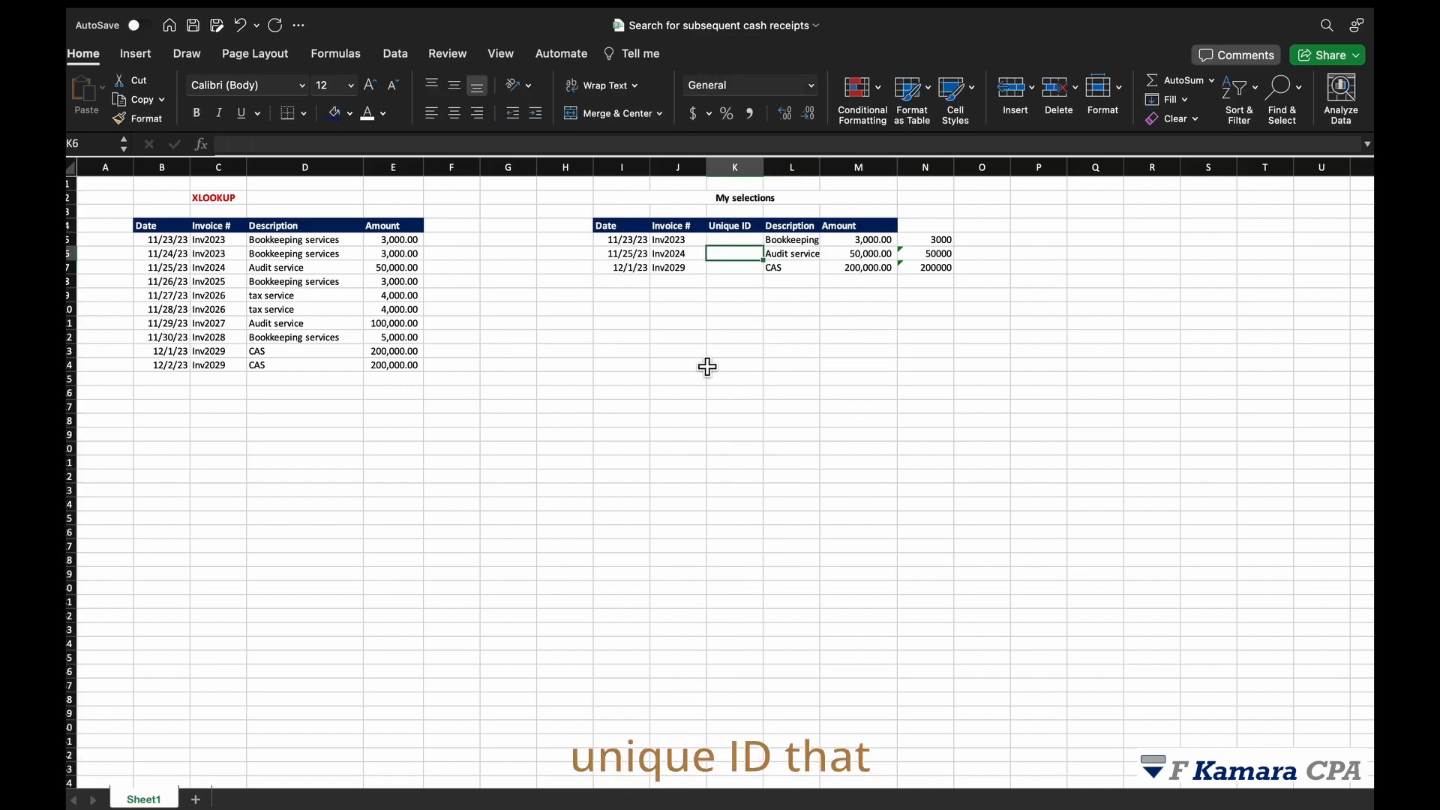
{"action": "left_click", "coordinate": [930, 253]}
{"action": "left_click", "coordinate": [729, 240]}
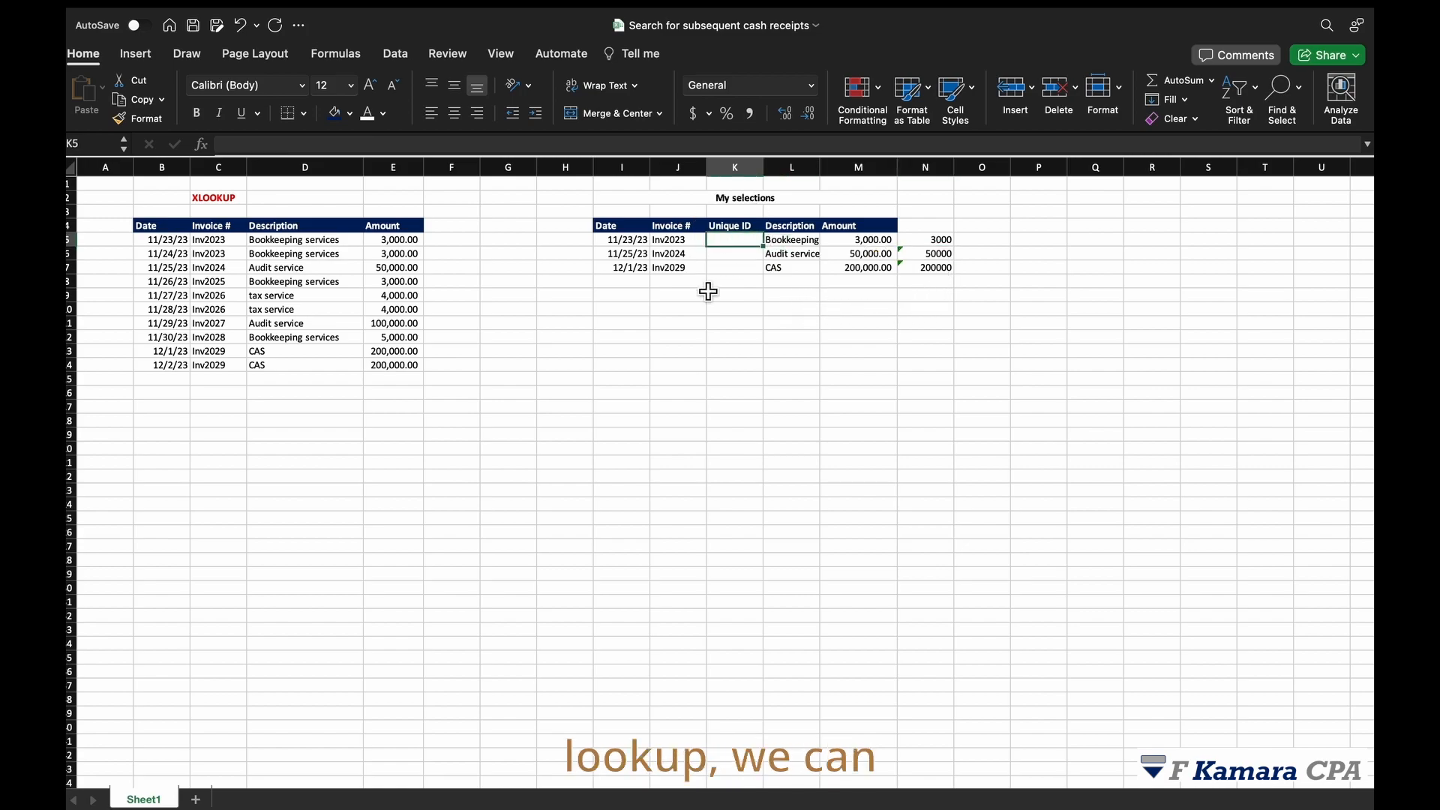
{"action": "type", "text": "="}
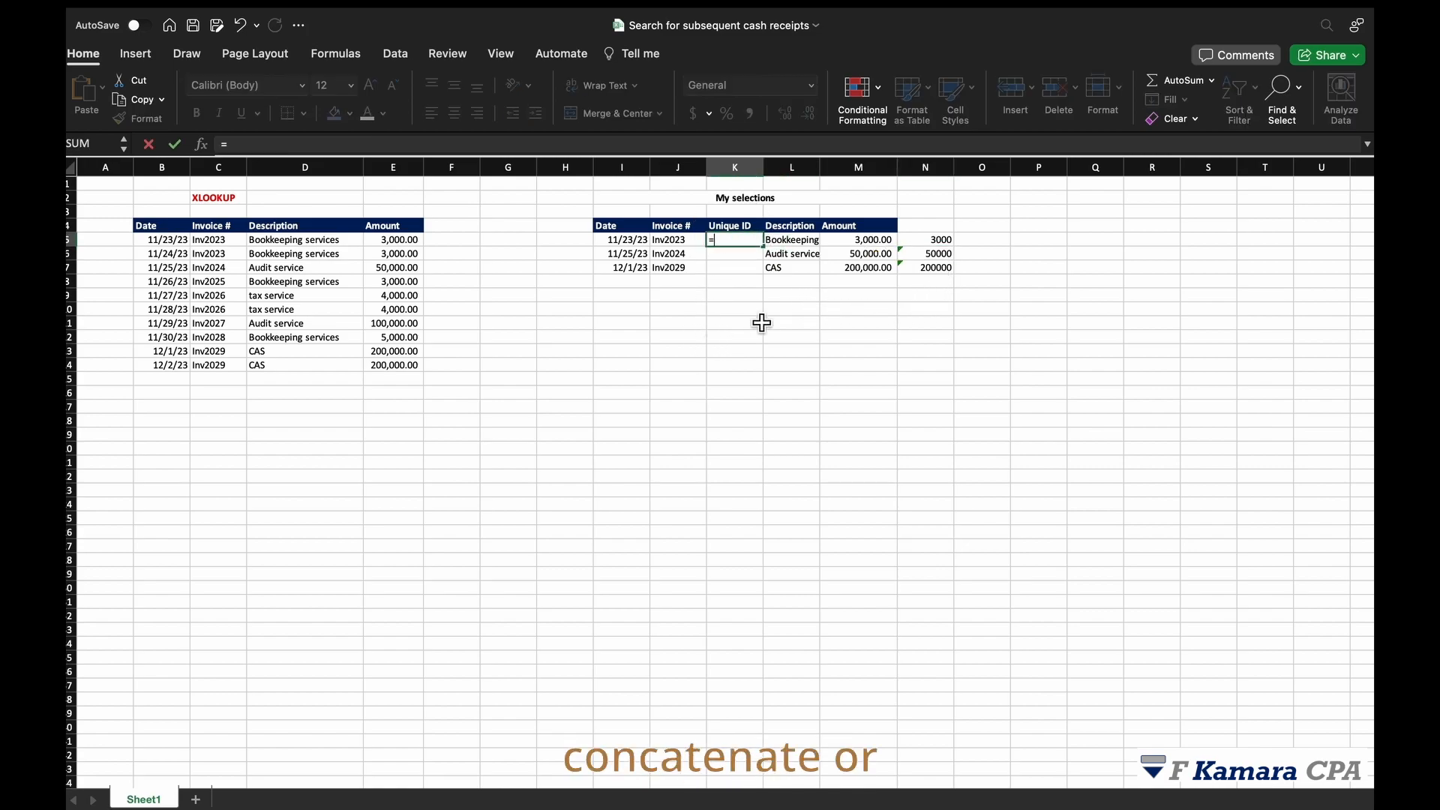
{"action": "left_click", "coordinate": [642, 243]}
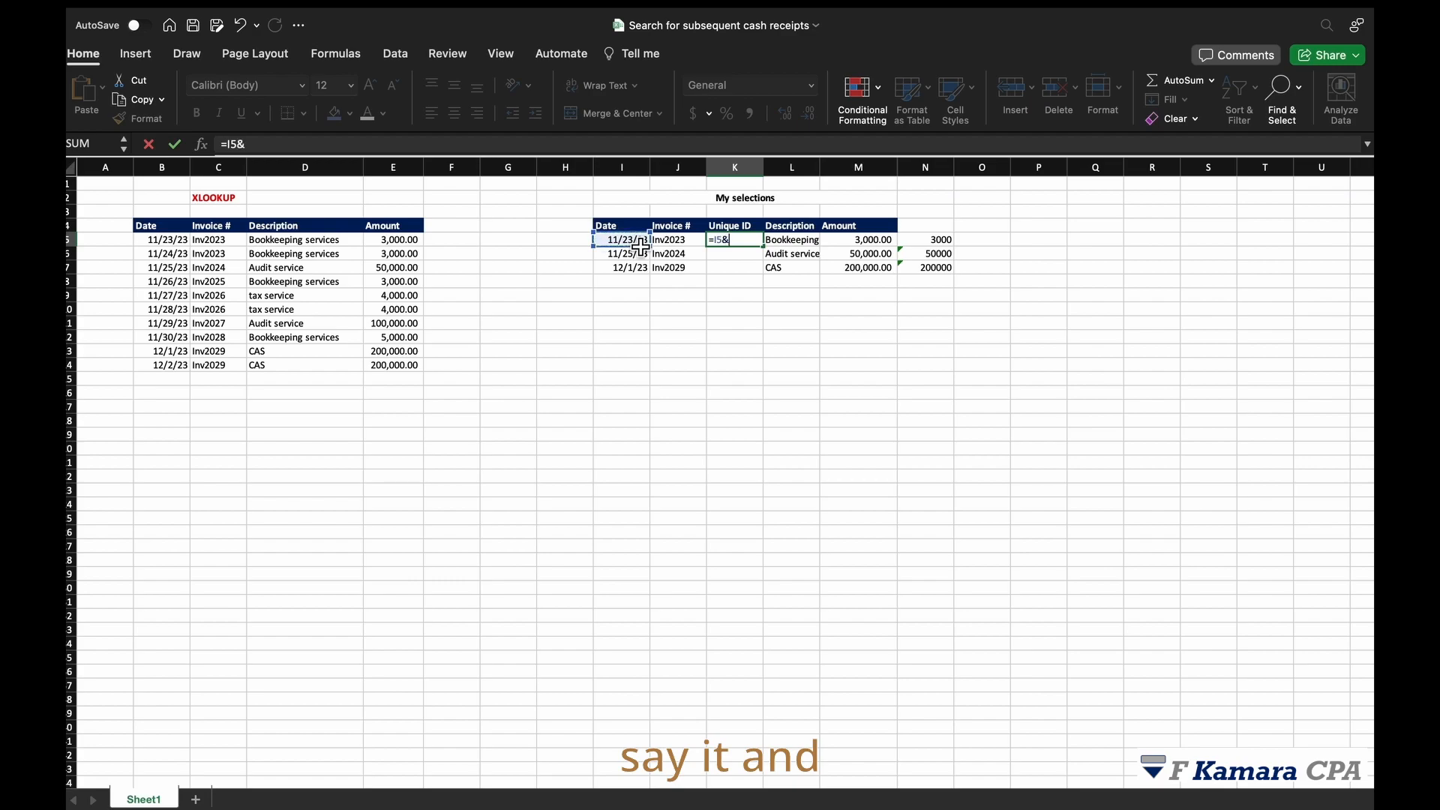
{"action": "type", "text": "&"}
{"action": "left_click", "coordinate": [675, 240]}
{"action": "key", "text": "Return"}
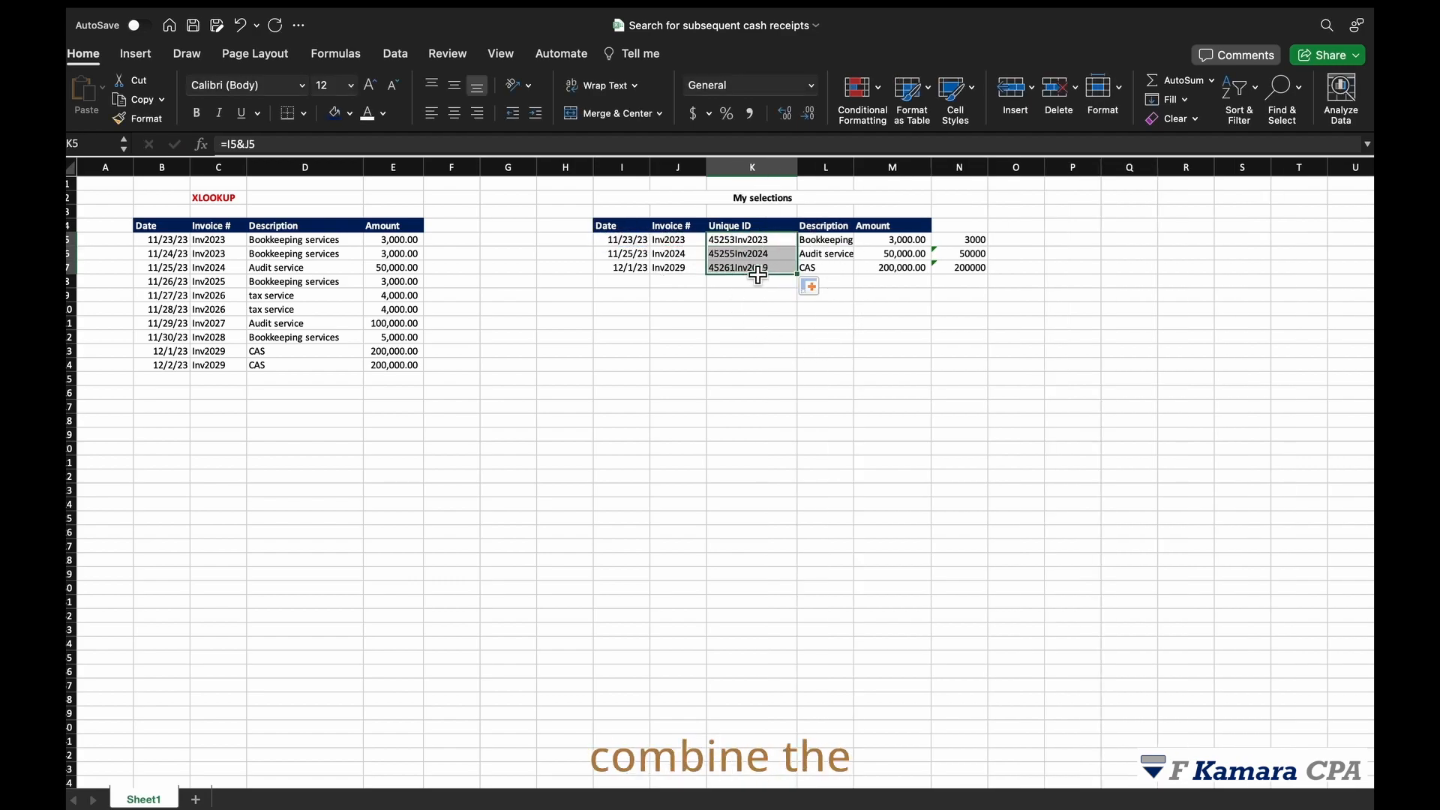
{"action": "left_click", "coordinate": [916, 358]}
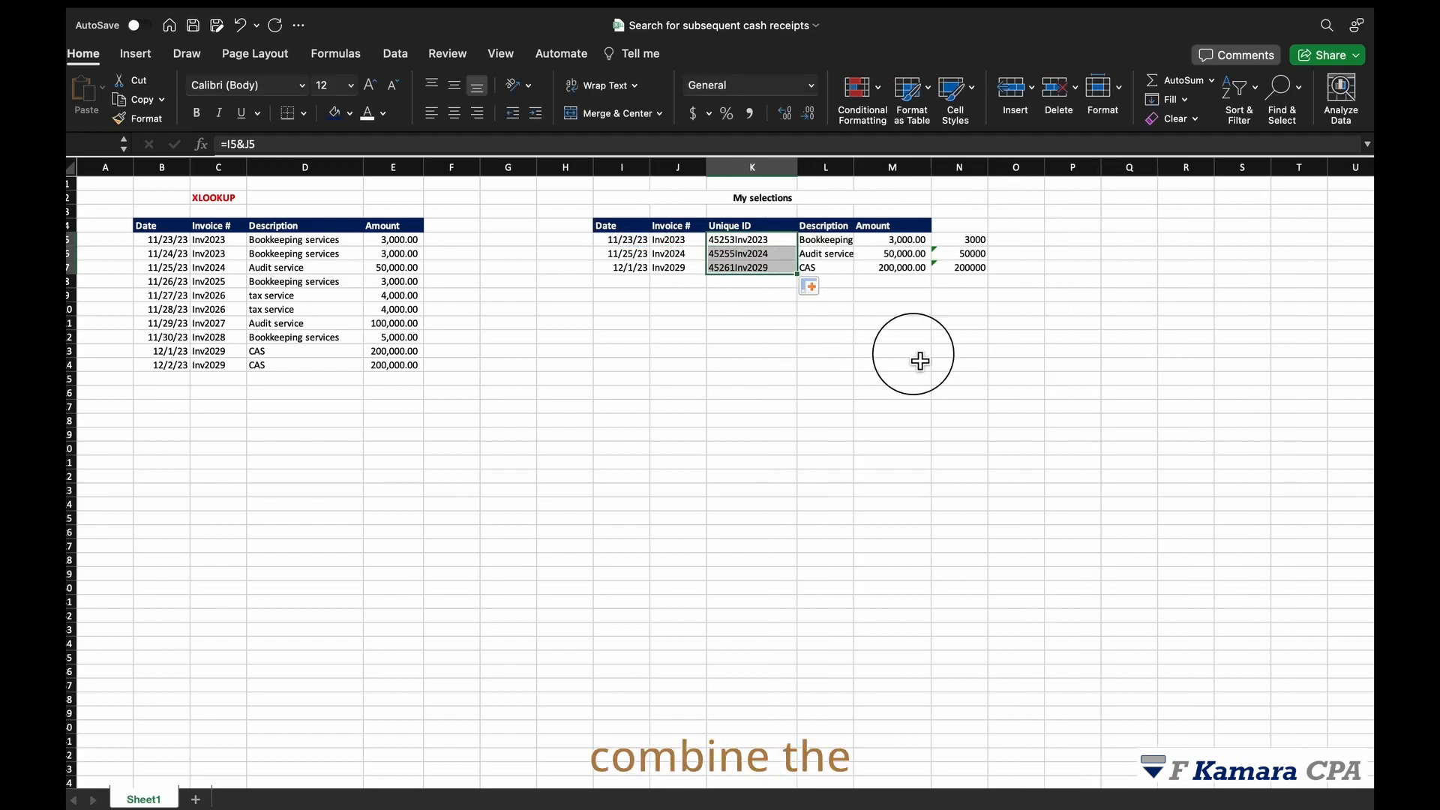
{"action": "left_click", "coordinate": [731, 255]}
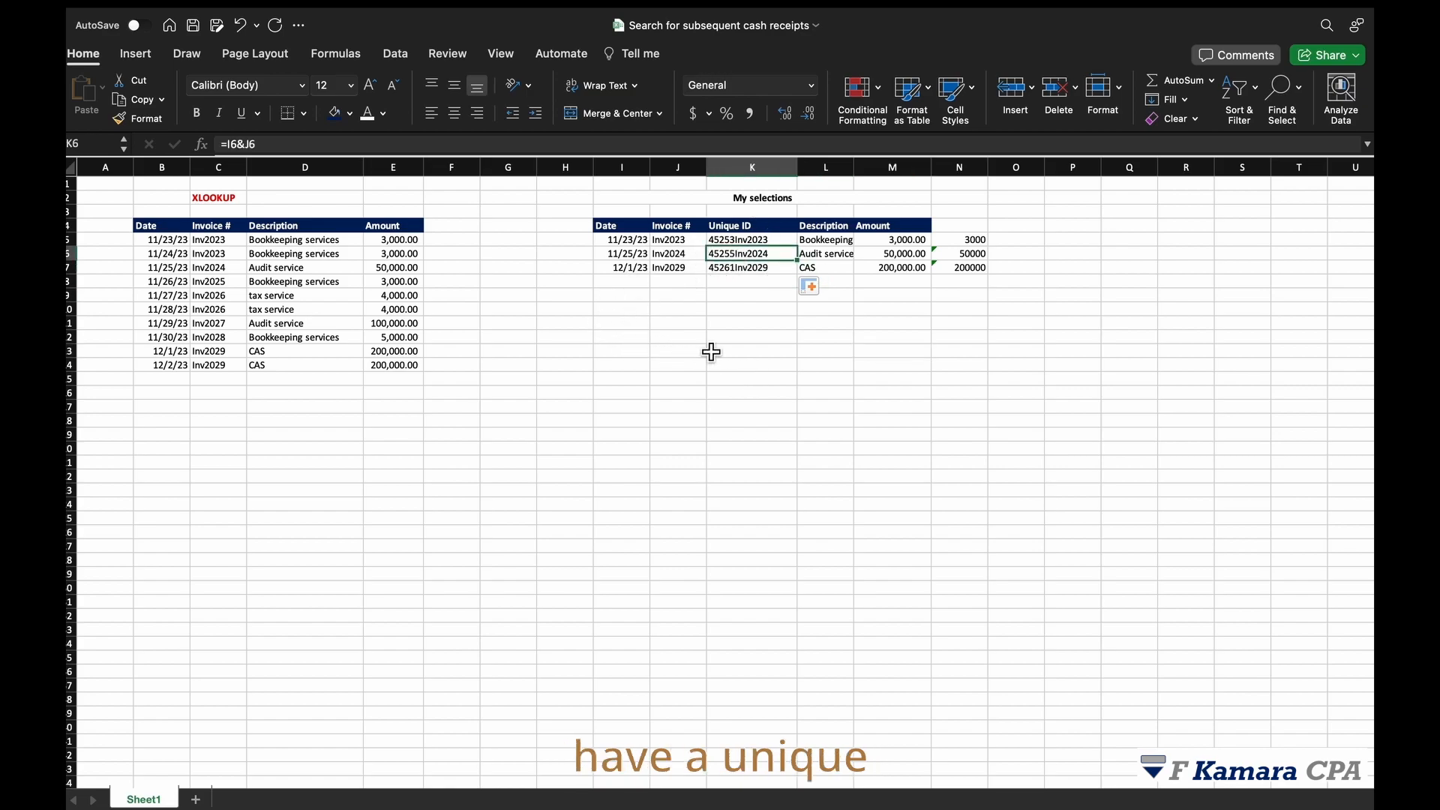
- Replace the Unique ID formulas in K5:K7 with their plain values
{"action": "left_click_drag", "start_coordinate": [738, 240], "coordinate": [742, 268]}
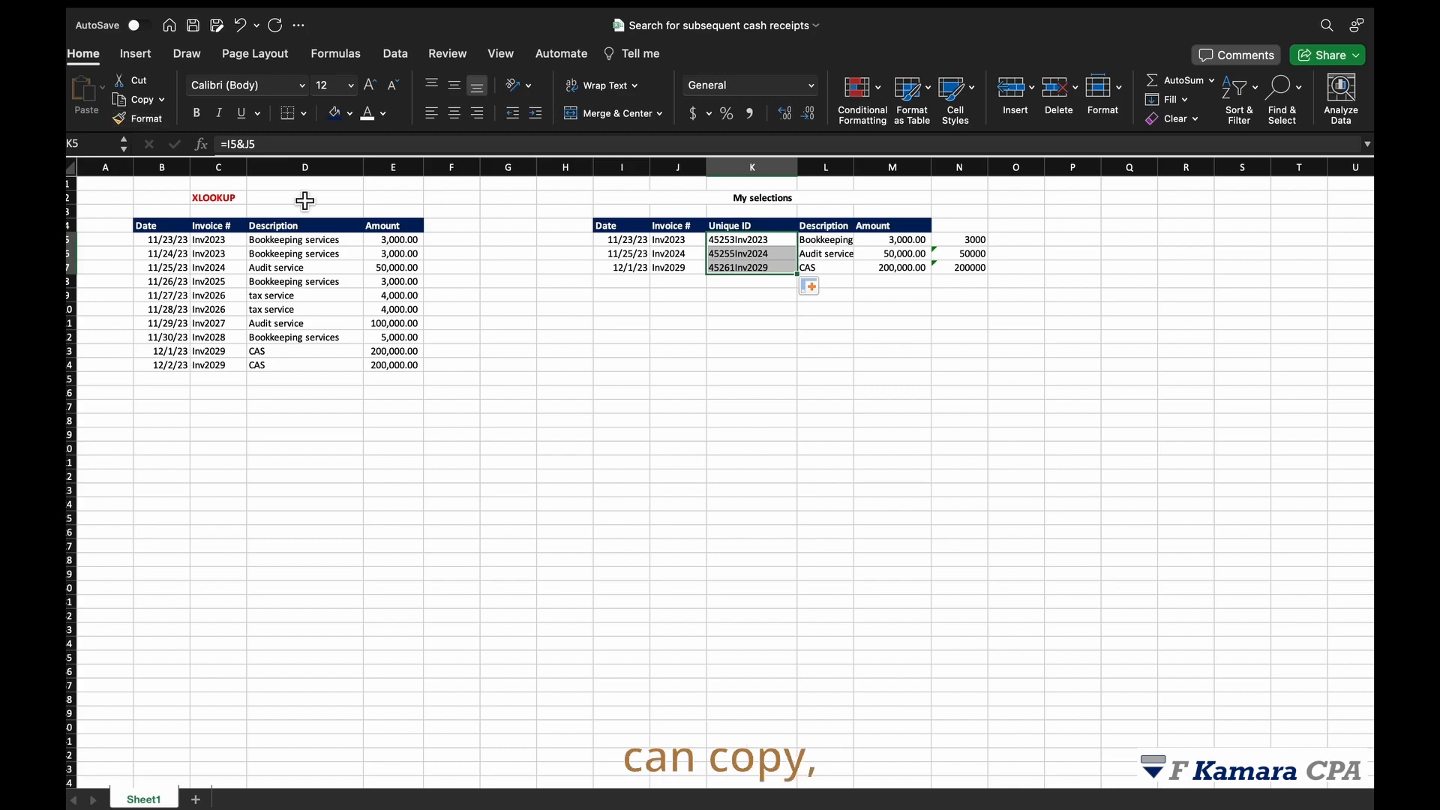
{"action": "key", "text": "super+c"}
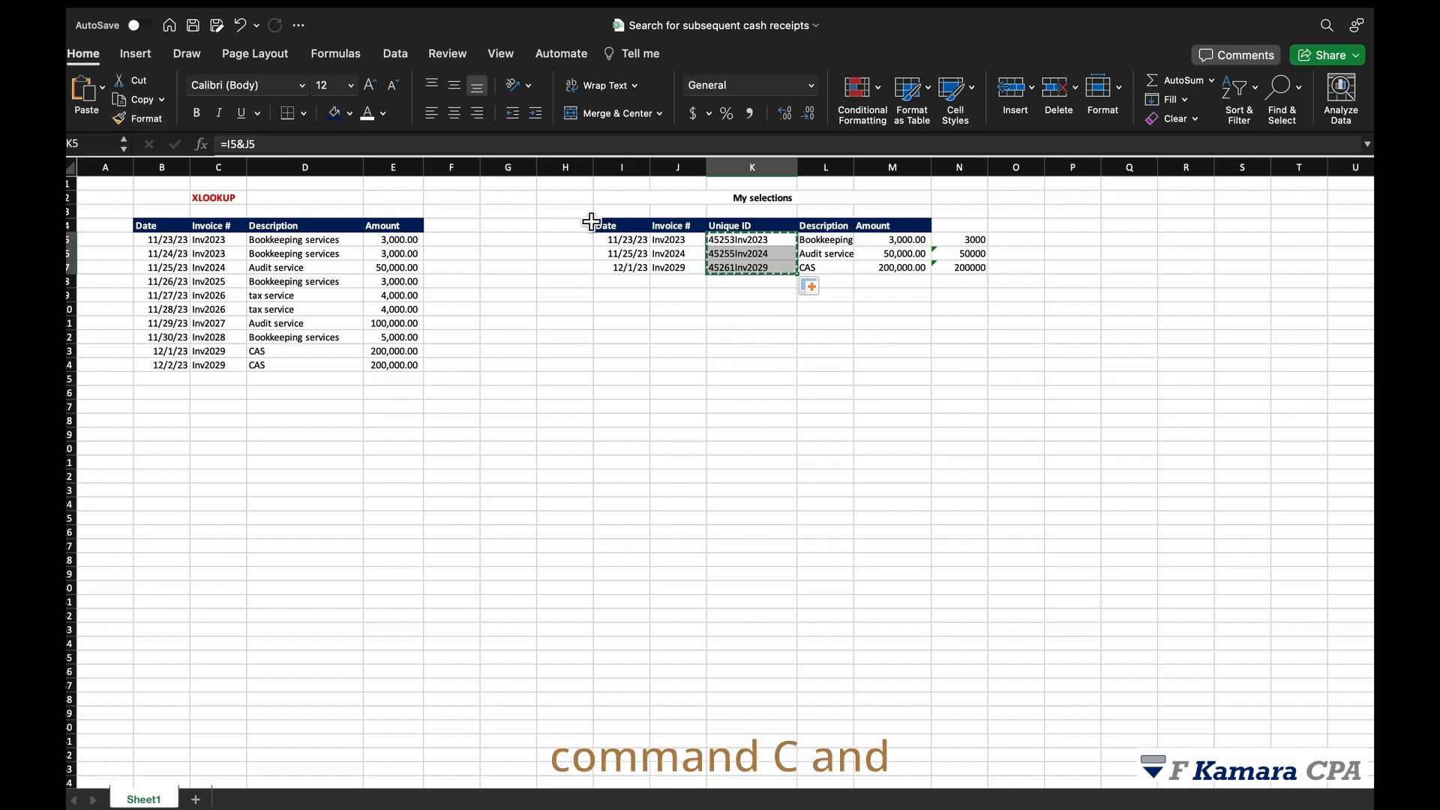
{"action": "left_click", "coordinate": [102, 88]}
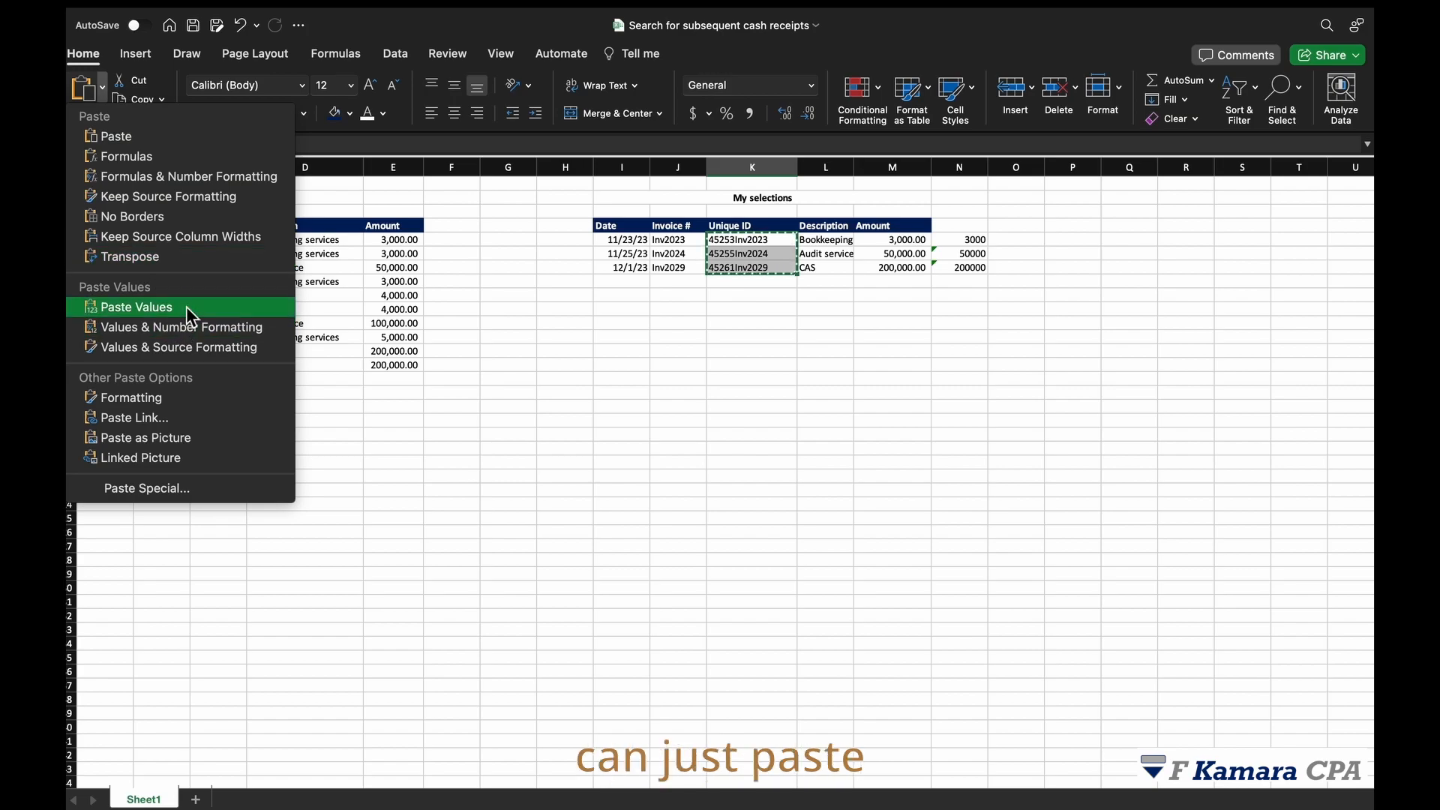
{"action": "left_click", "coordinate": [188, 306]}
{"action": "left_click", "coordinate": [832, 324]}
{"action": "left_click", "coordinate": [755, 255]}
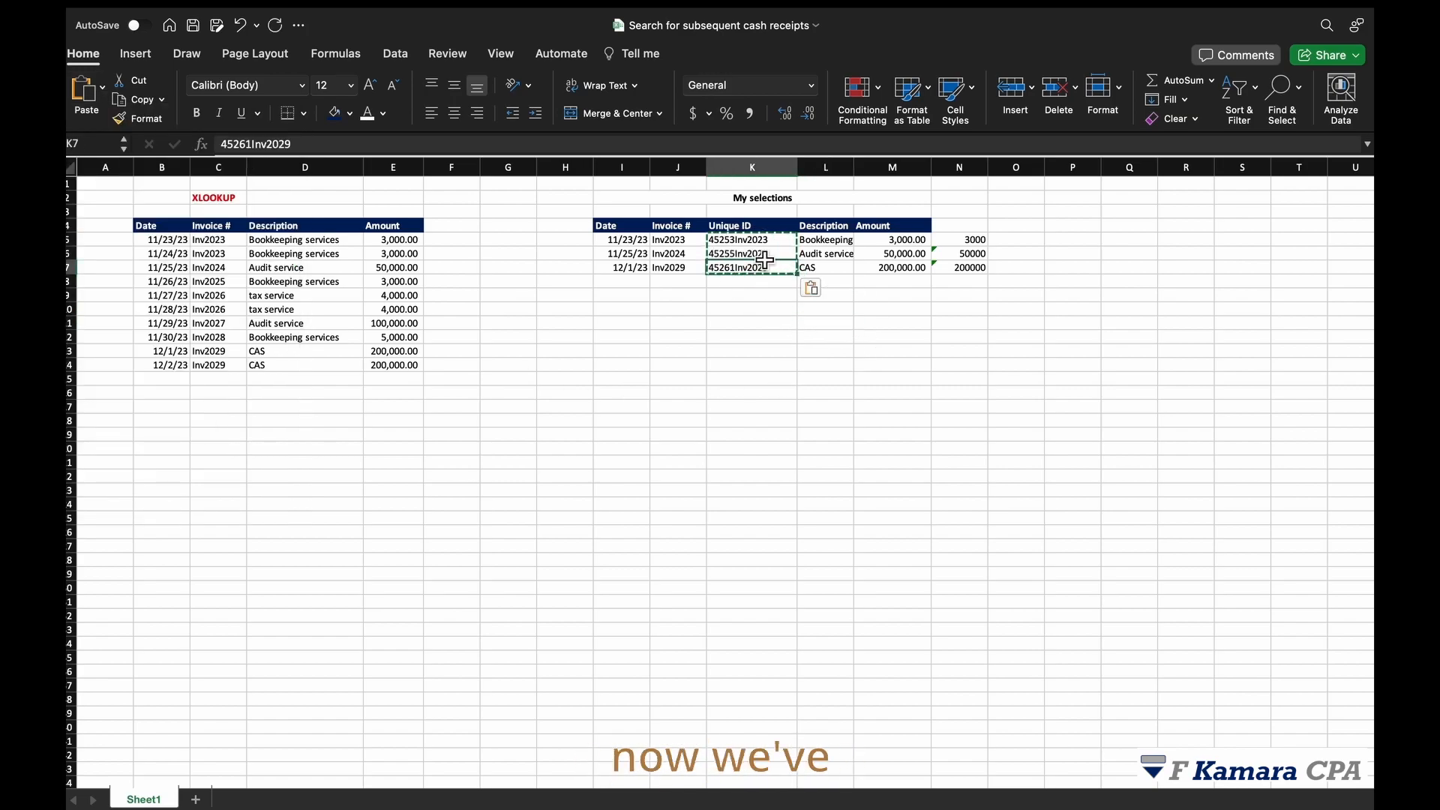
{"action": "left_click", "coordinate": [772, 242]}
- Add a conditional formatting rule to column K that highlights duplicate values with light red fill and dark red text
{"action": "left_click", "coordinate": [784, 173]}
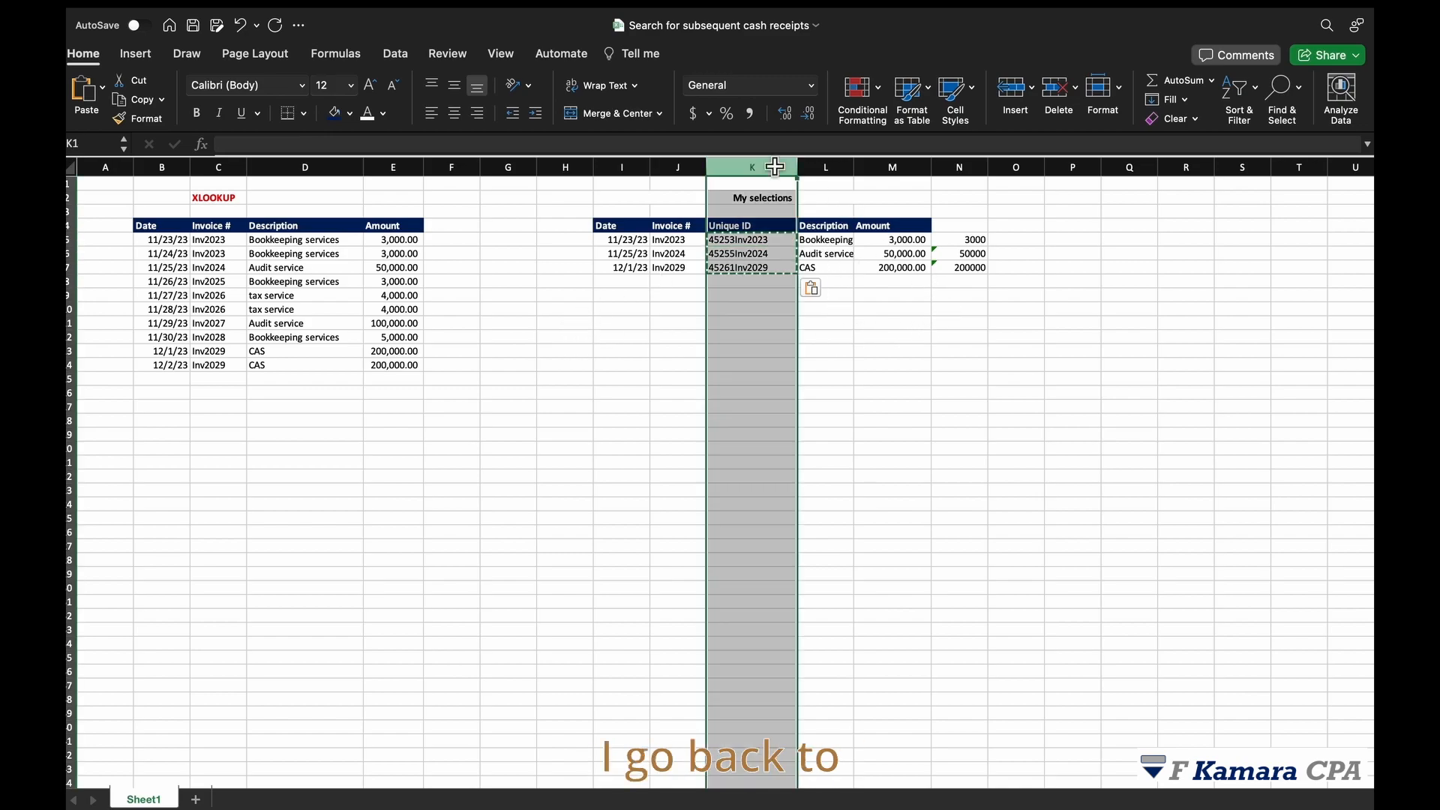
{"action": "left_click", "coordinate": [880, 83]}
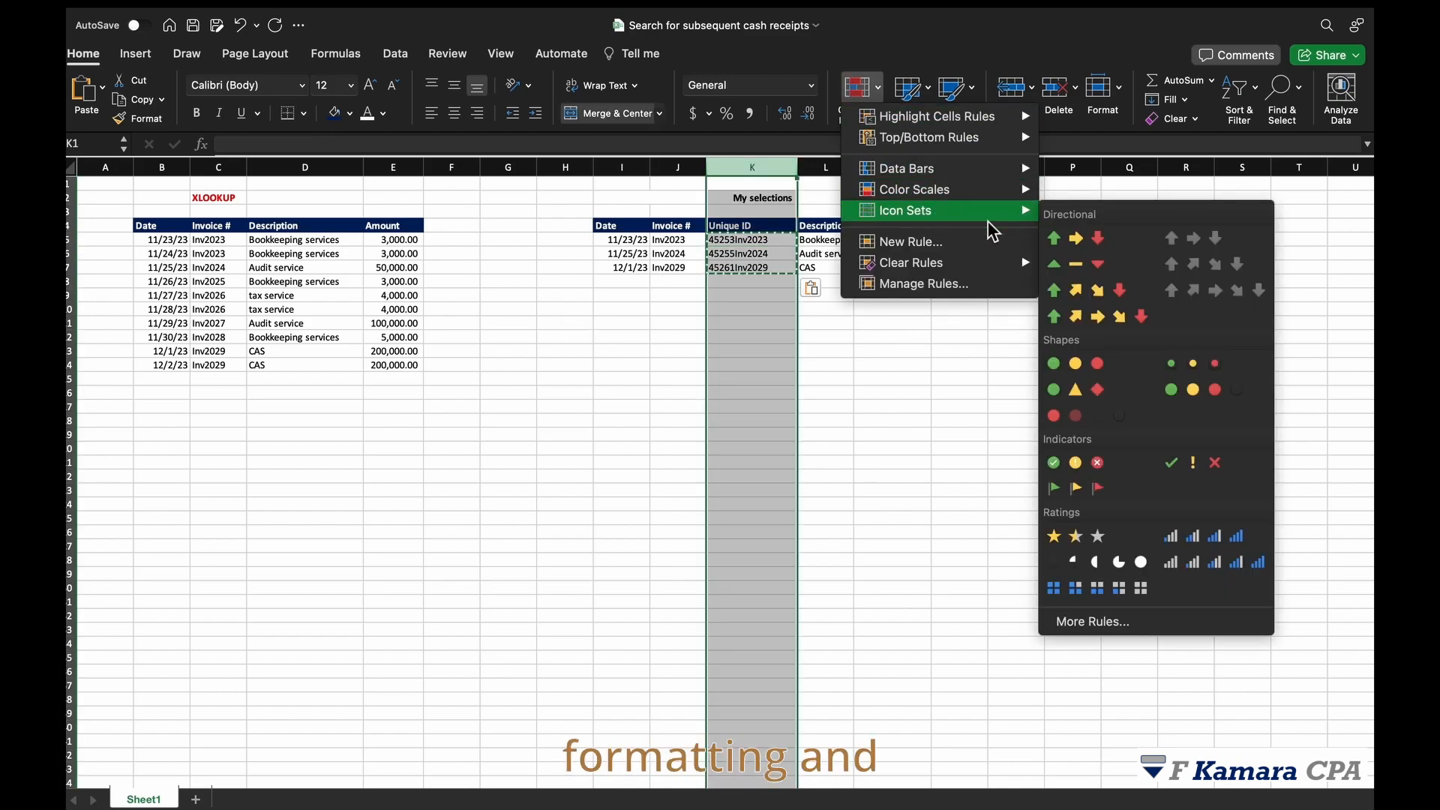
{"action": "mouse_move", "coordinate": [1021, 120]}
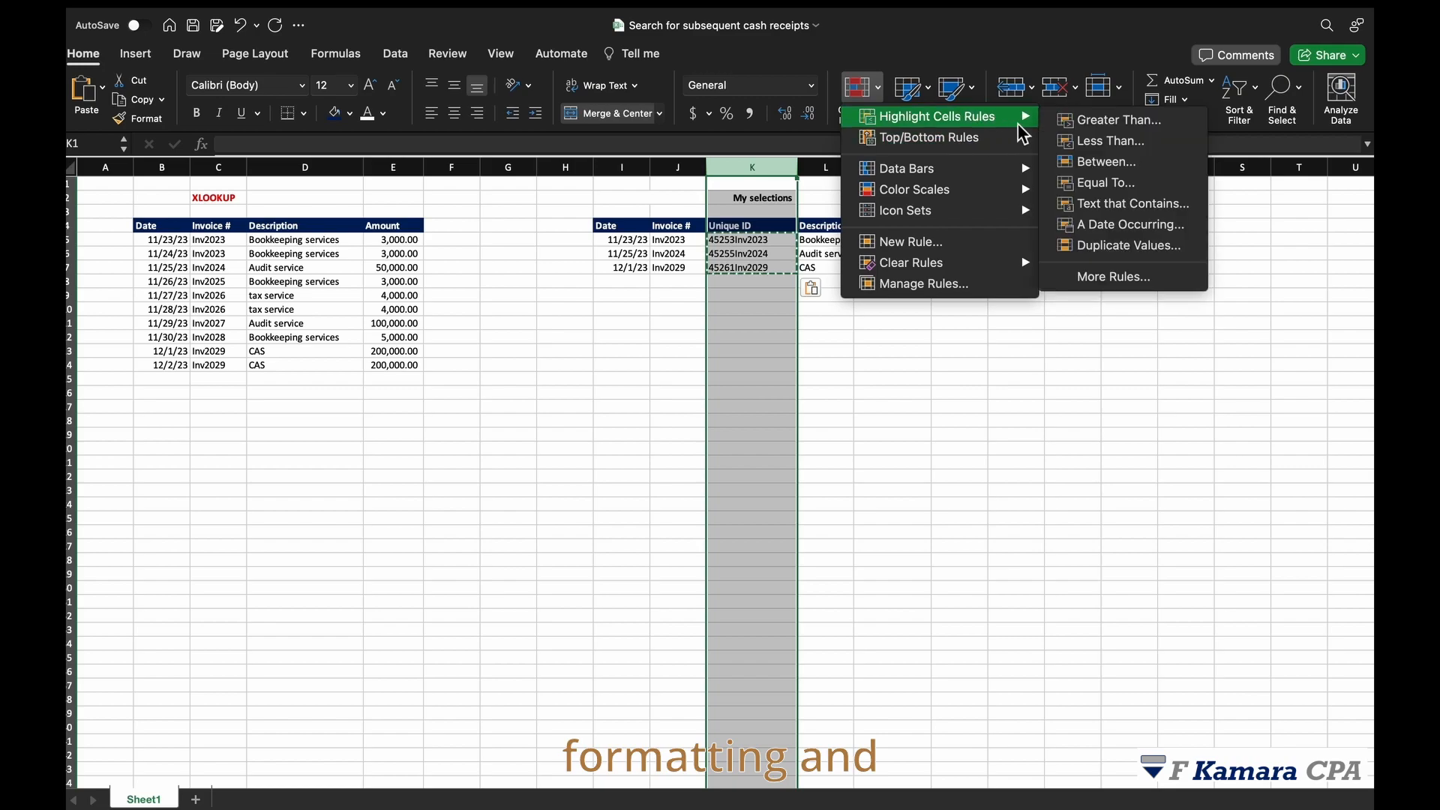
{"action": "left_click", "coordinate": [1129, 247]}
{"action": "left_click", "coordinate": [848, 345]}
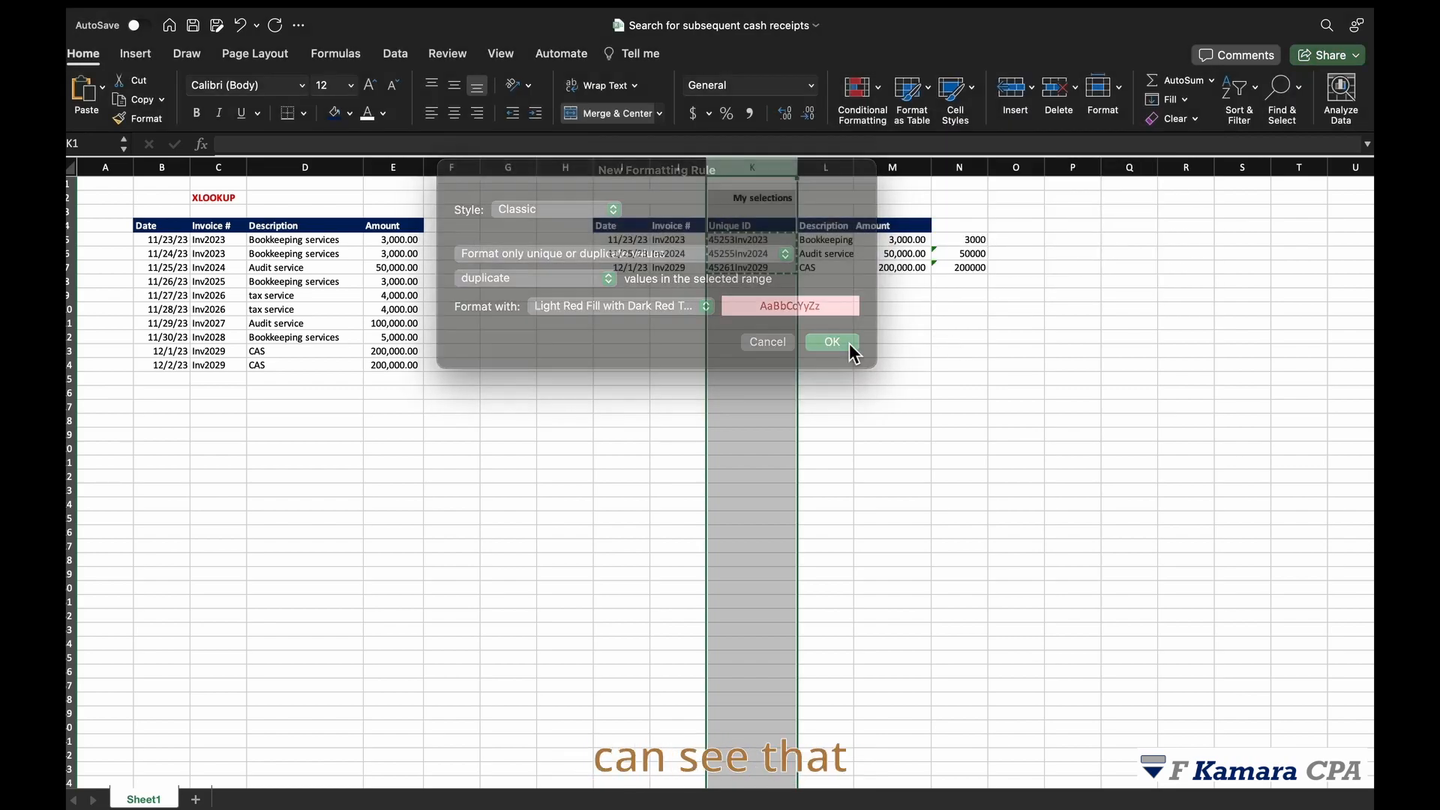
{"action": "left_click", "coordinate": [982, 311]}
- Check the unique IDs in K5:K7 for duplicates and compare them with the repeated invoice number in C6
{"action": "left_click", "coordinate": [761, 256]}
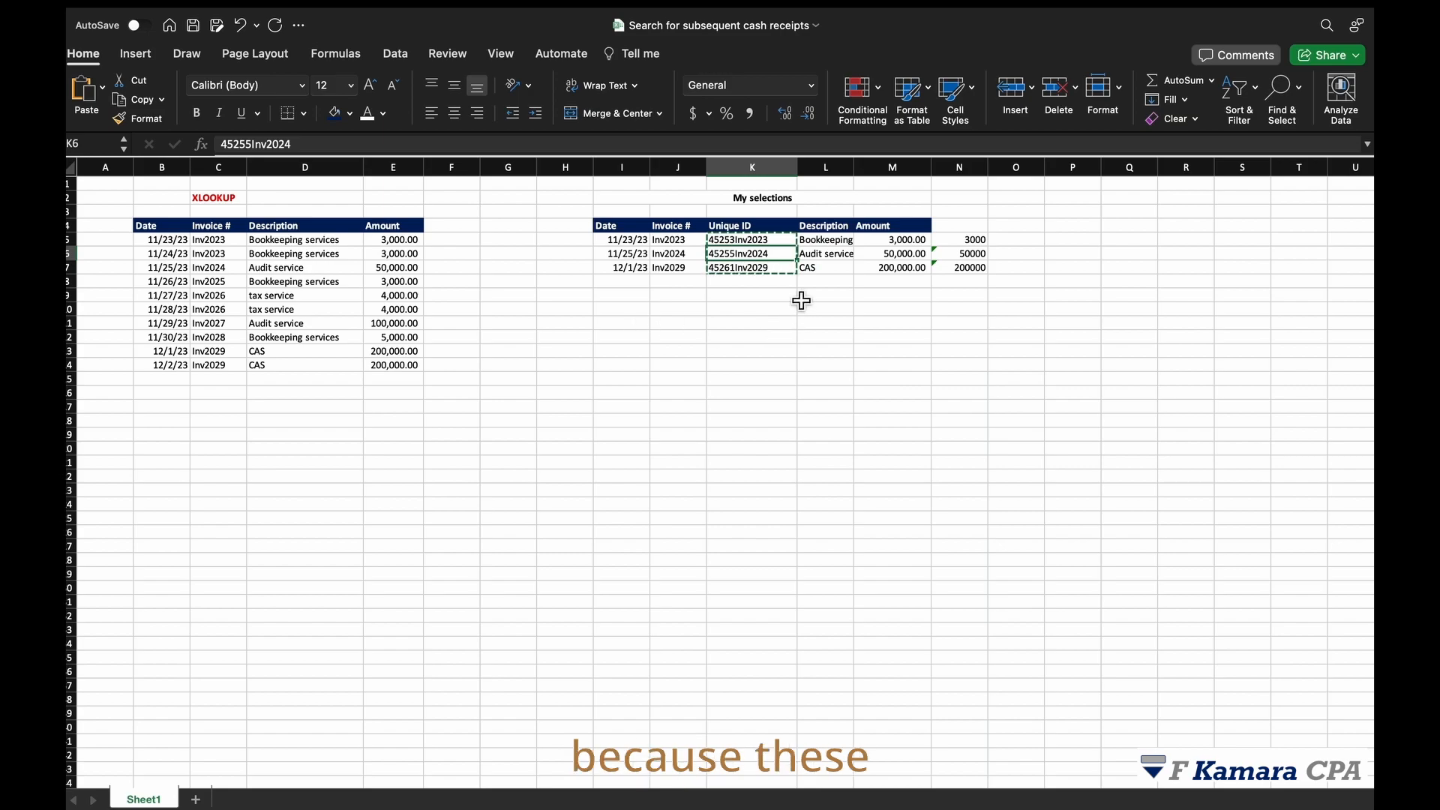
{"action": "left_click", "coordinate": [755, 269]}
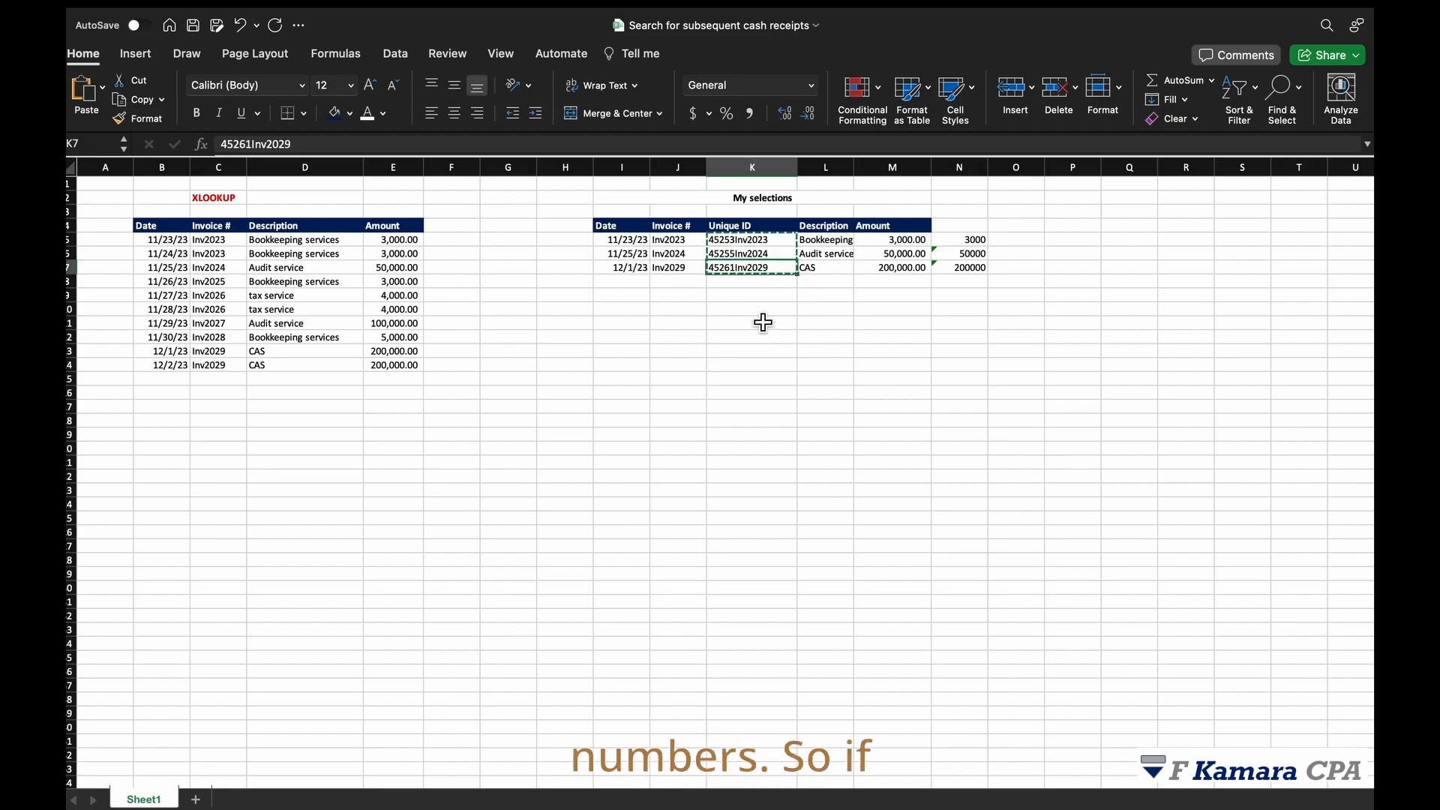
{"action": "left_click", "coordinate": [226, 256]}
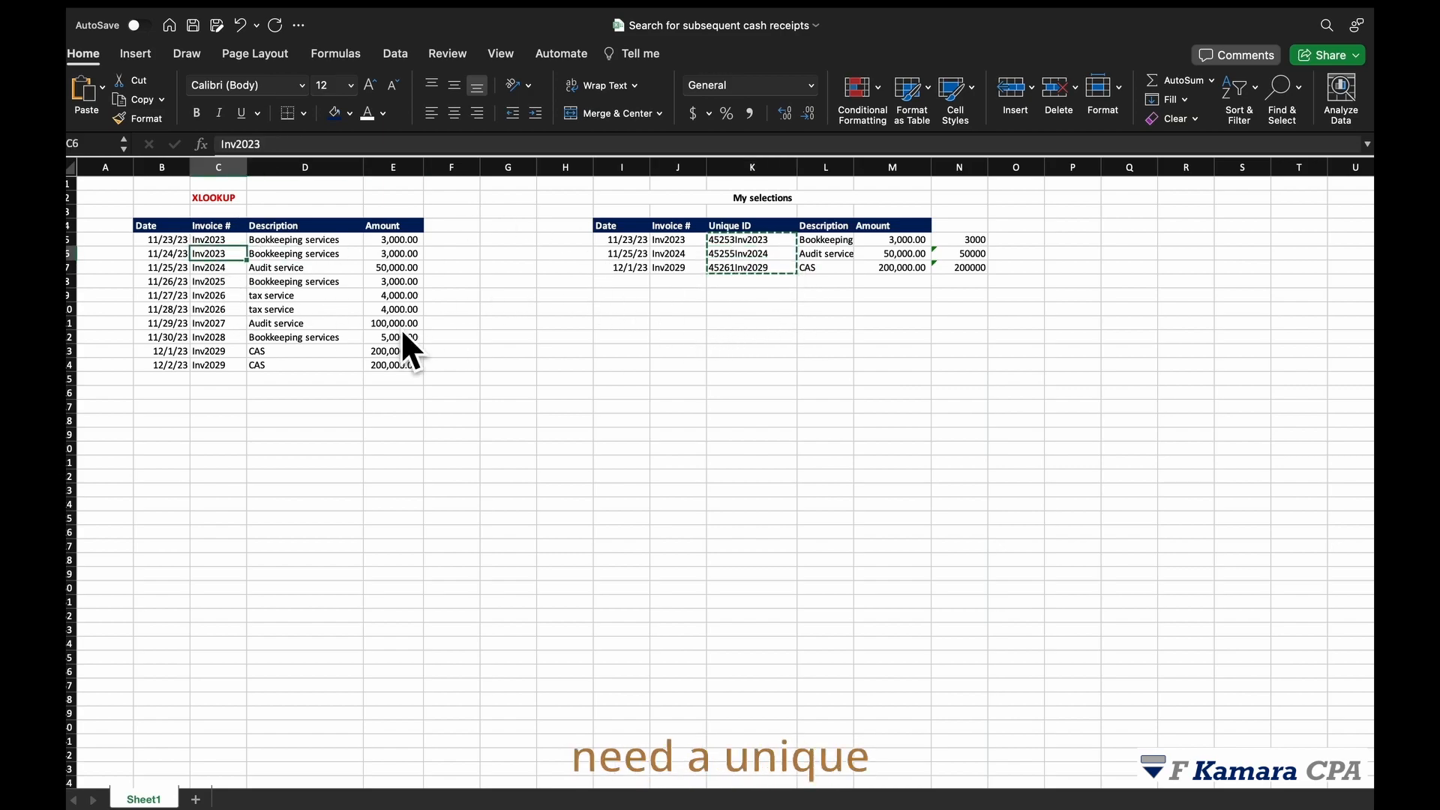
{"action": "left_click", "coordinate": [776, 245]}
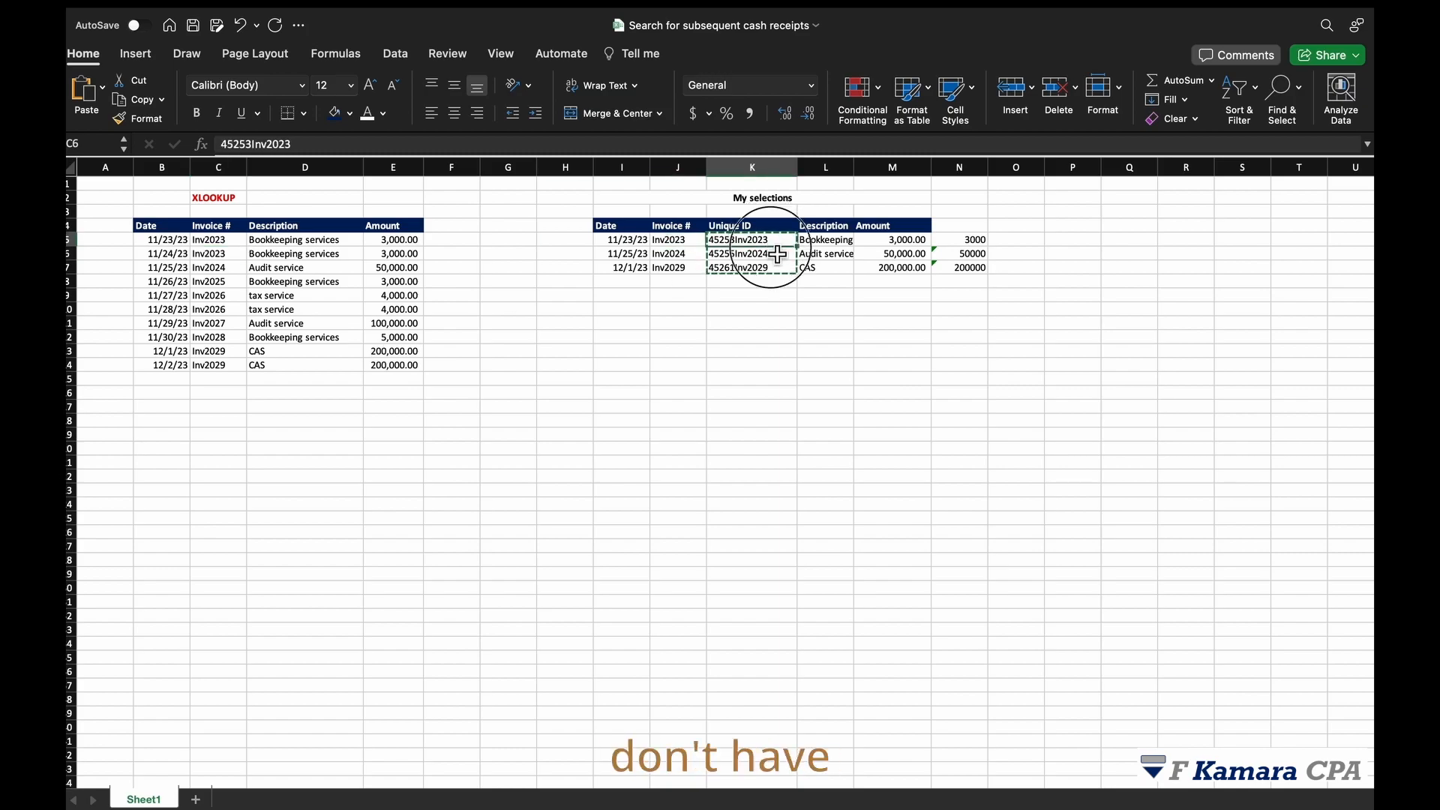
{"action": "left_click_drag", "start_coordinate": [776, 245], "coordinate": [772, 270]}
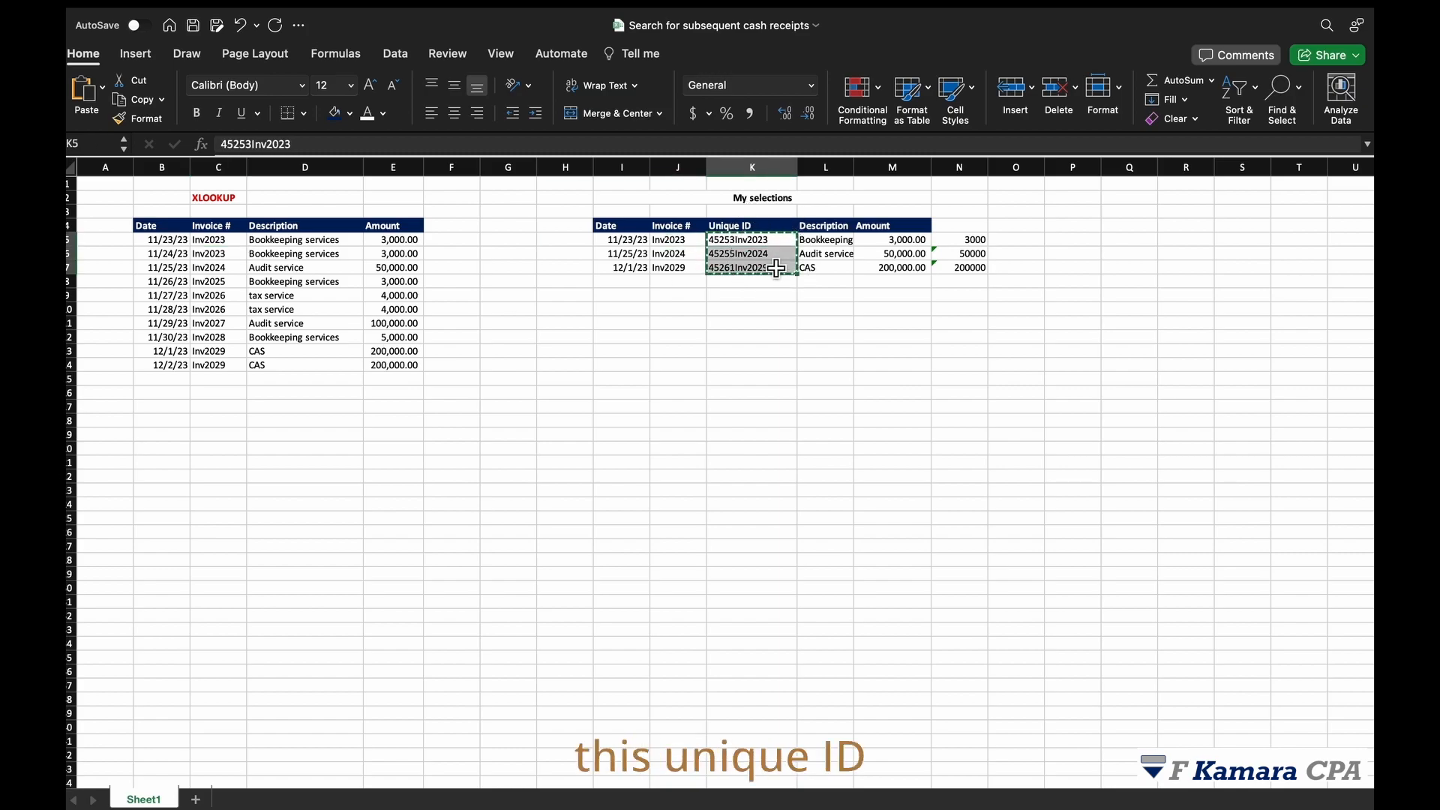
- Insert a column before Description in the invoice list and copy the Unique ID header into D4
{"action": "left_click", "coordinate": [232, 257]}
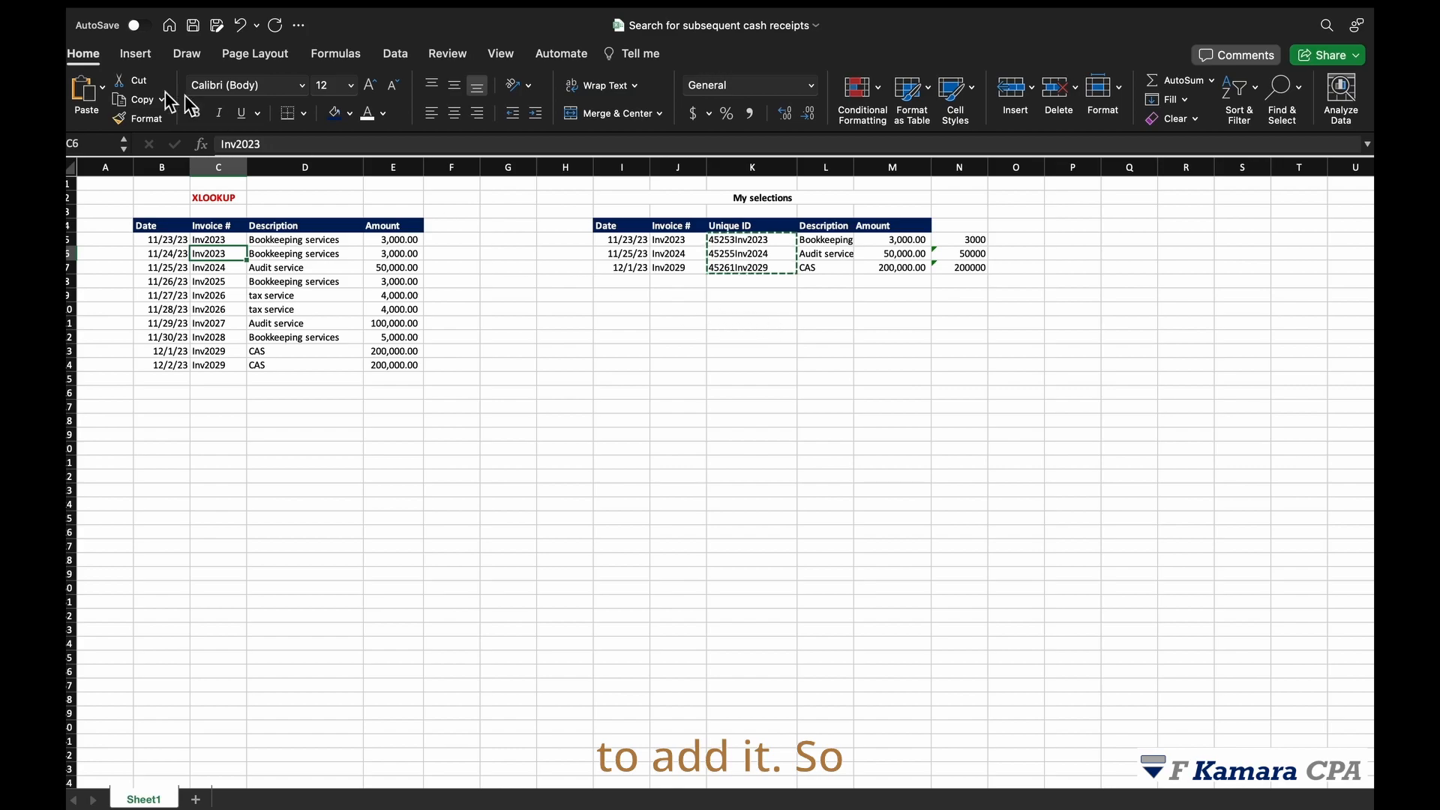
{"action": "left_click", "coordinate": [305, 166]}
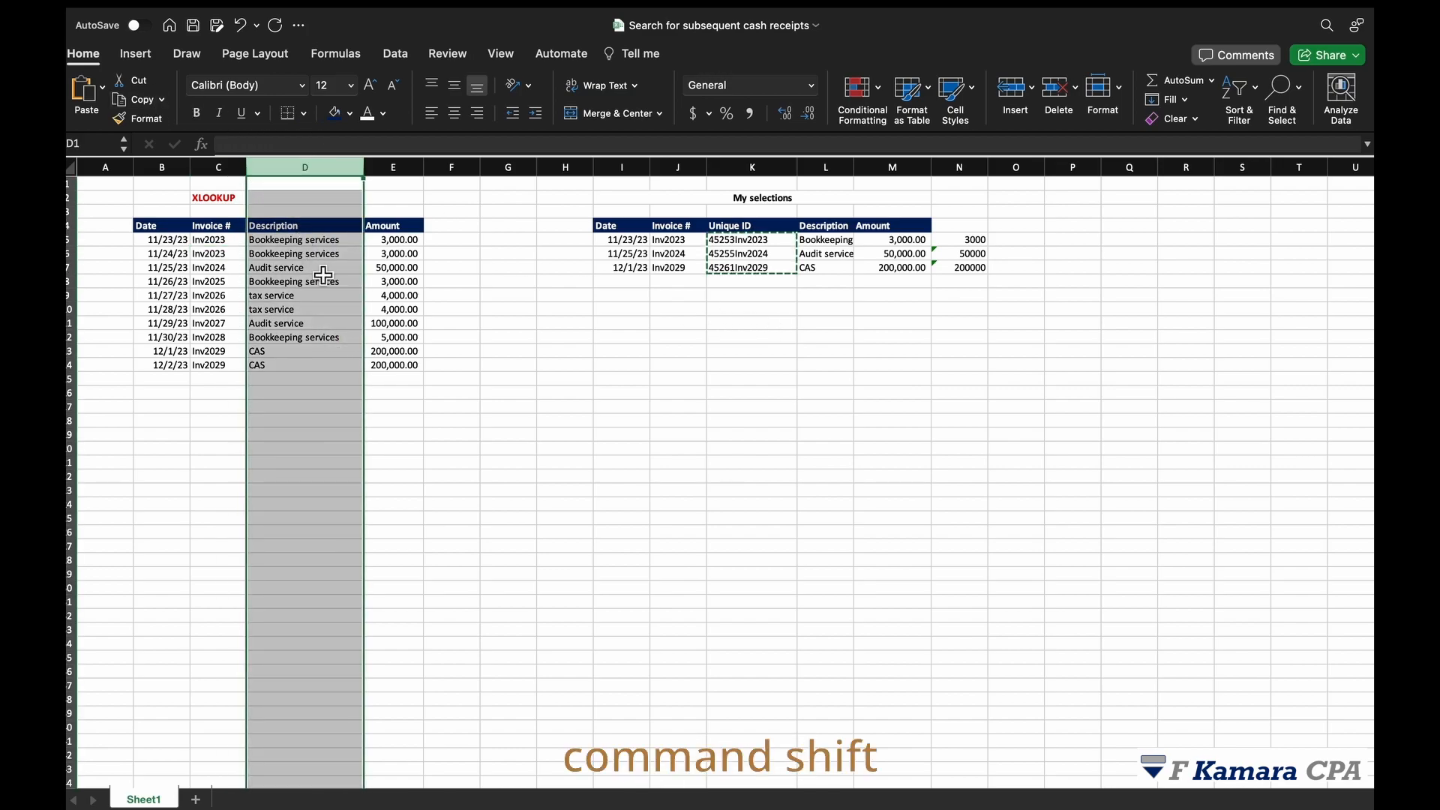
{"action": "key", "text": "super+shift+equal"}
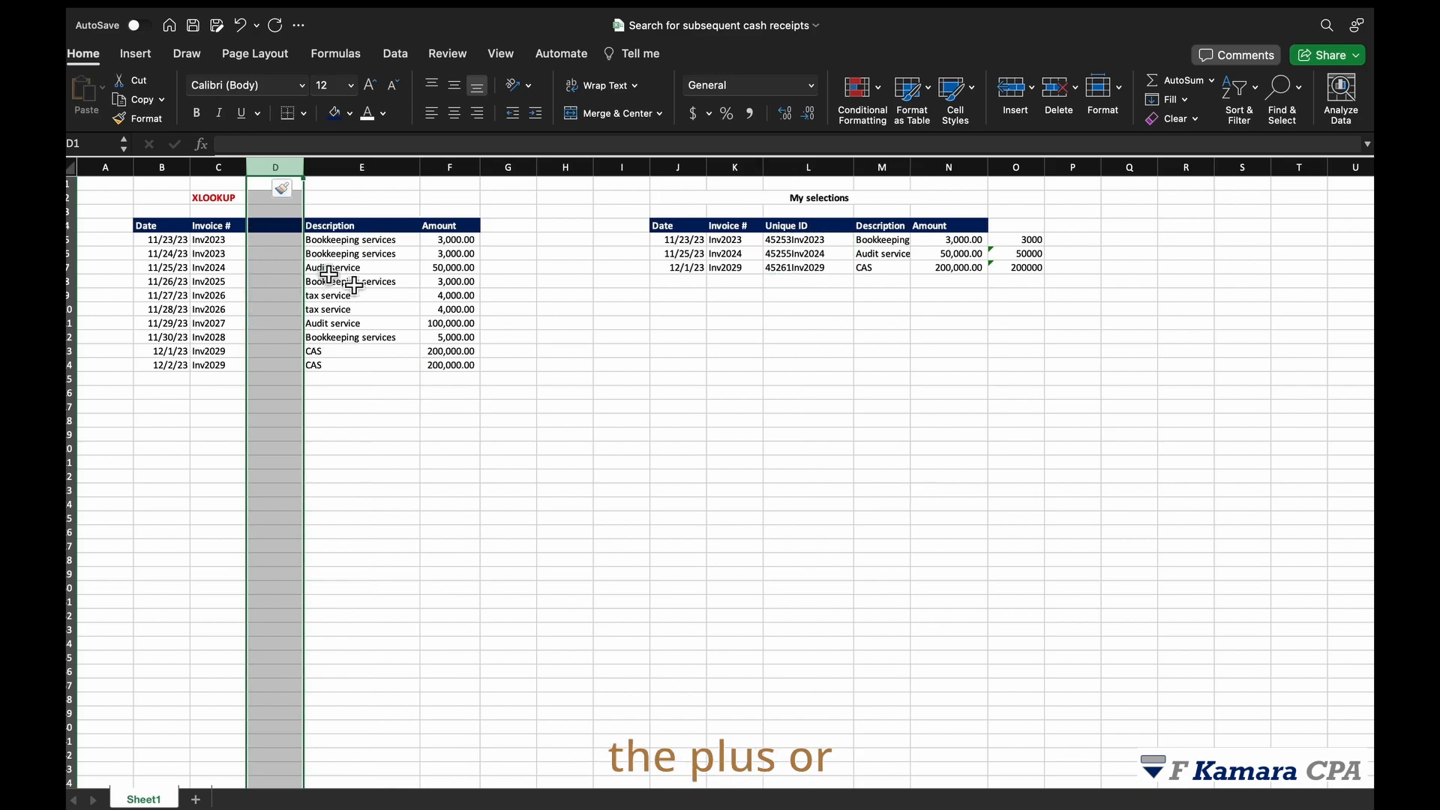
{"action": "left_click", "coordinate": [578, 351]}
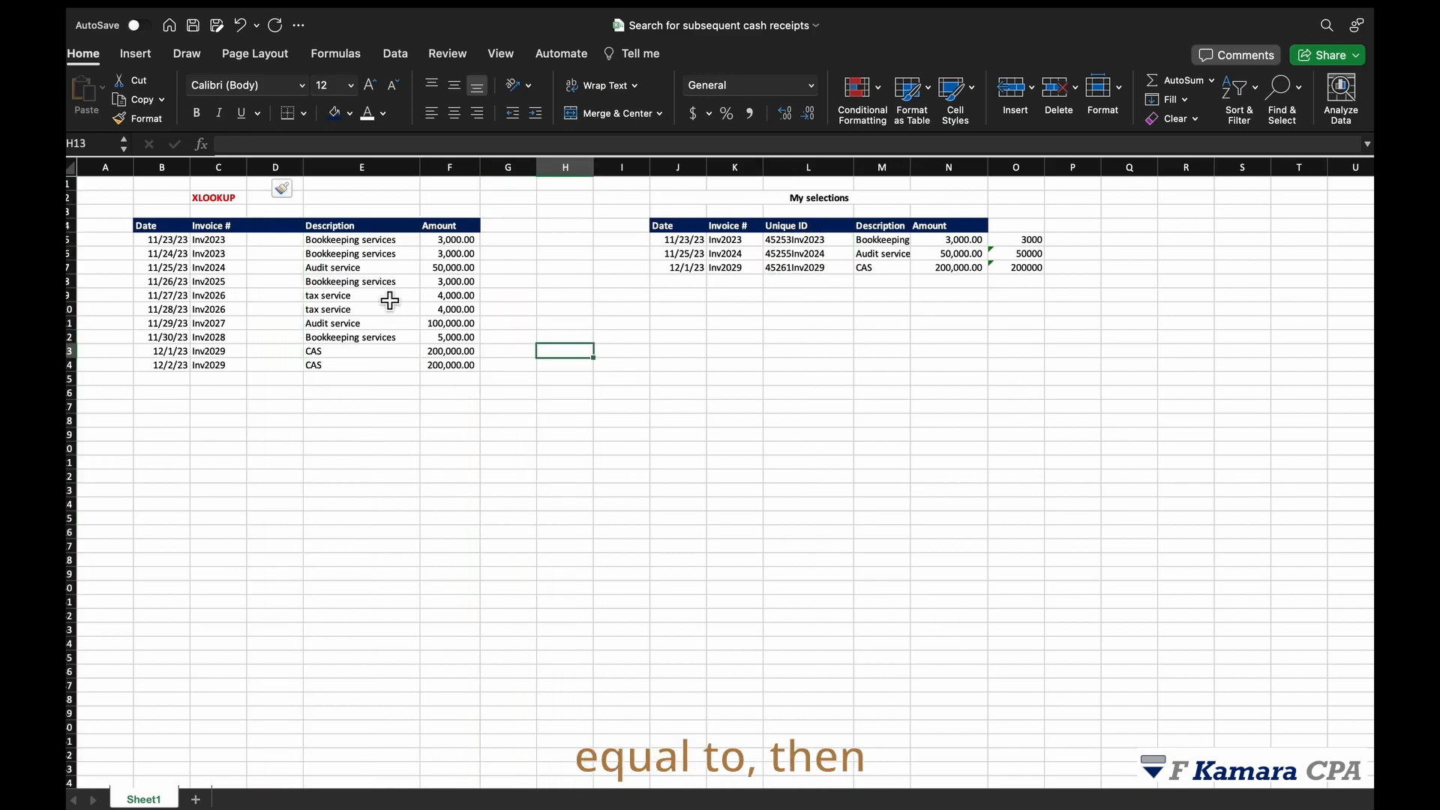
{"action": "left_click", "coordinate": [275, 225]}
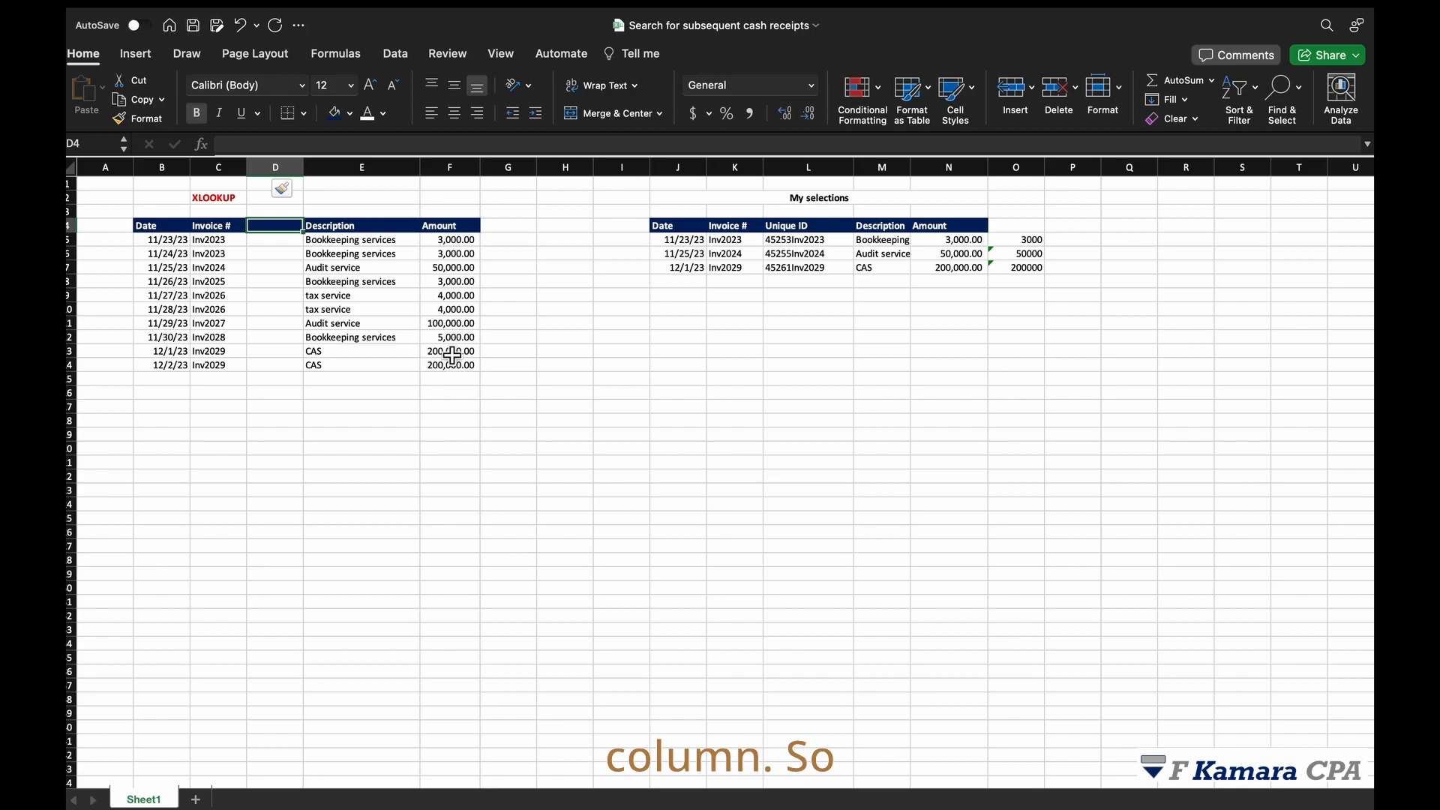
{"action": "left_click", "coordinate": [796, 227]}
{"action": "key", "text": "ctrl+c"}
{"action": "left_click", "coordinate": [275, 228]}
{"action": "key", "text": "super+v"}
{"action": "left_click", "coordinate": [449, 337]}
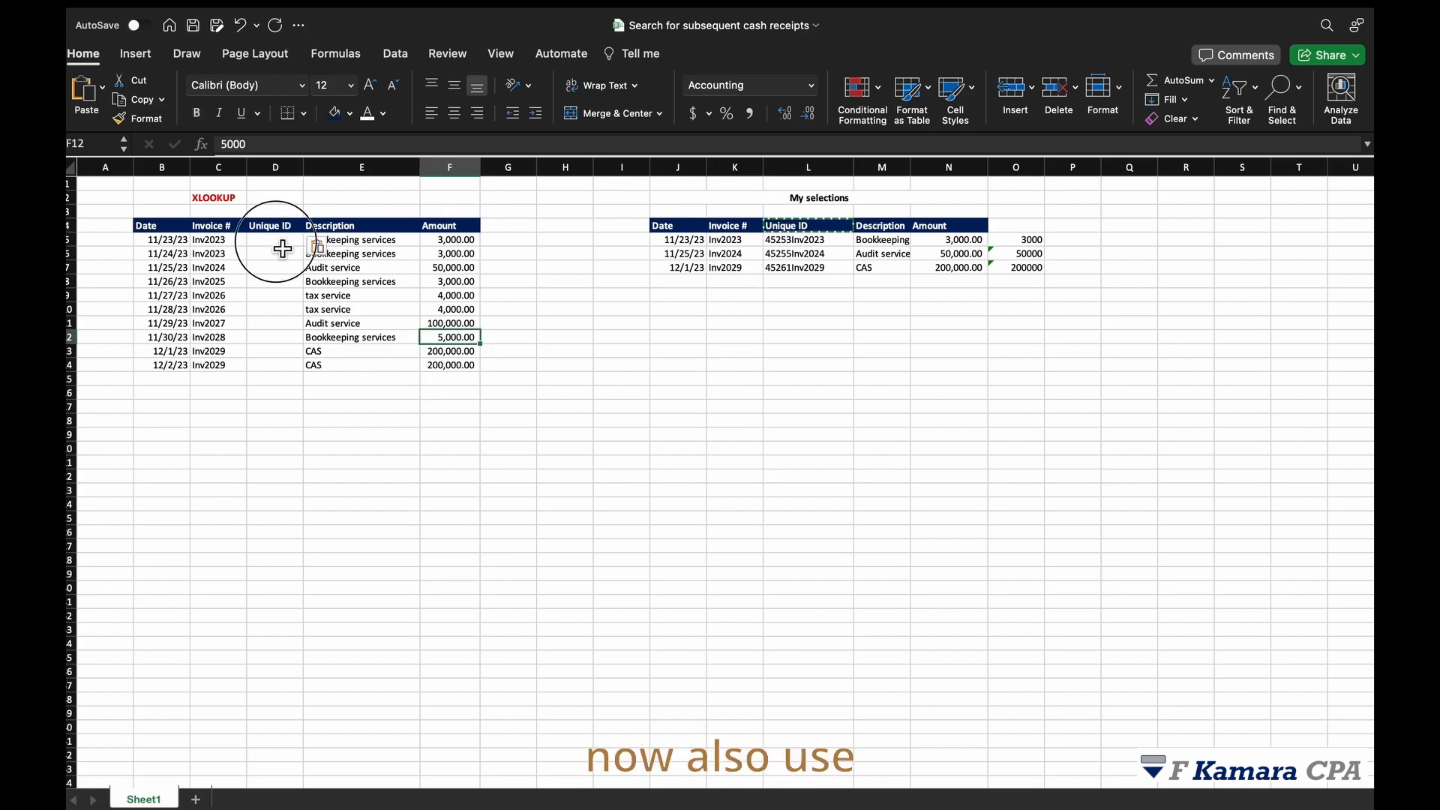
- Combine each invoice's date and number in the Unique ID column with =B5&C5, widen column D, and fill the formula down to D14
{"action": "left_click", "coordinate": [281, 241]}
{"action": "key", "text": "Escape"}
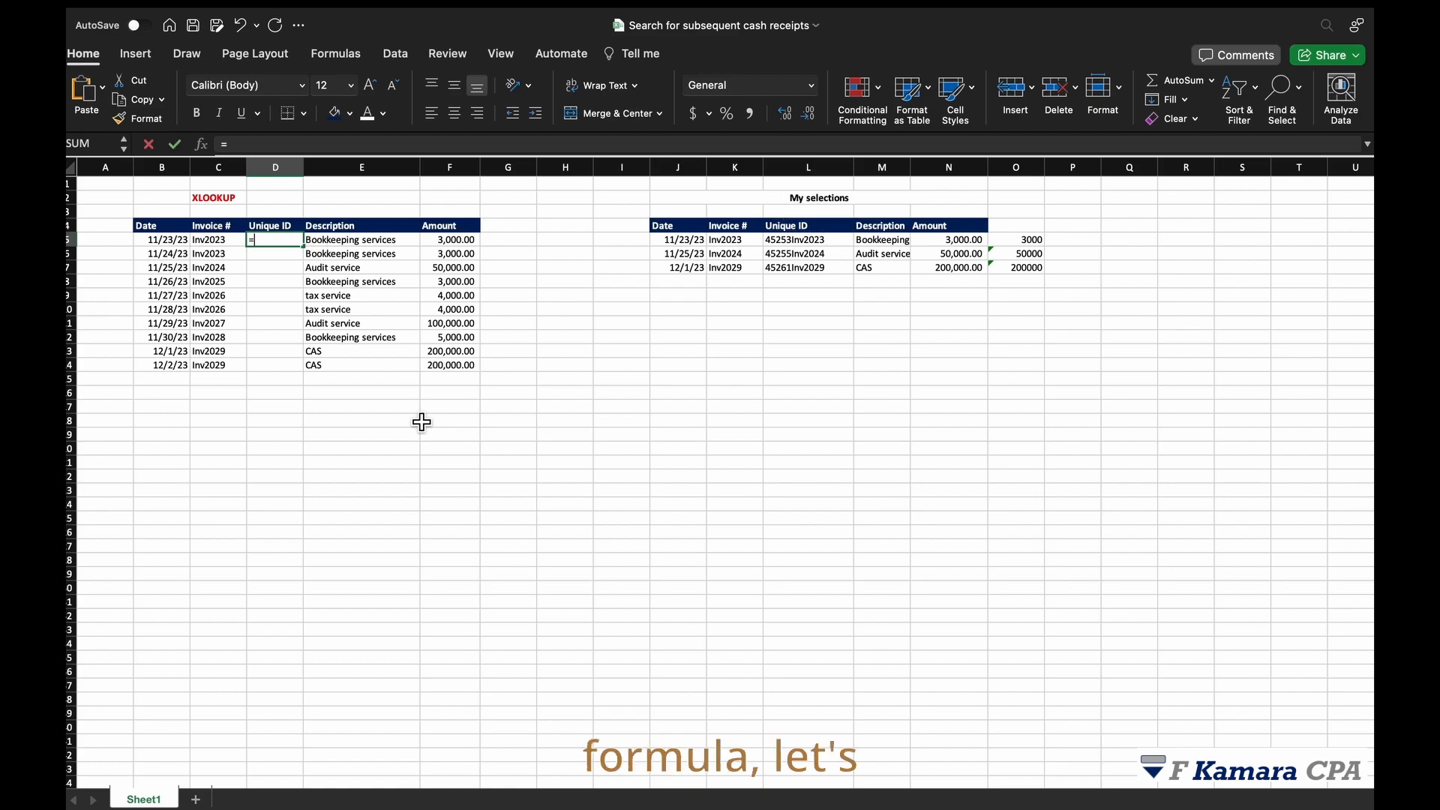
{"action": "type", "text": "="}
{"action": "left_click", "coordinate": [153, 241]}
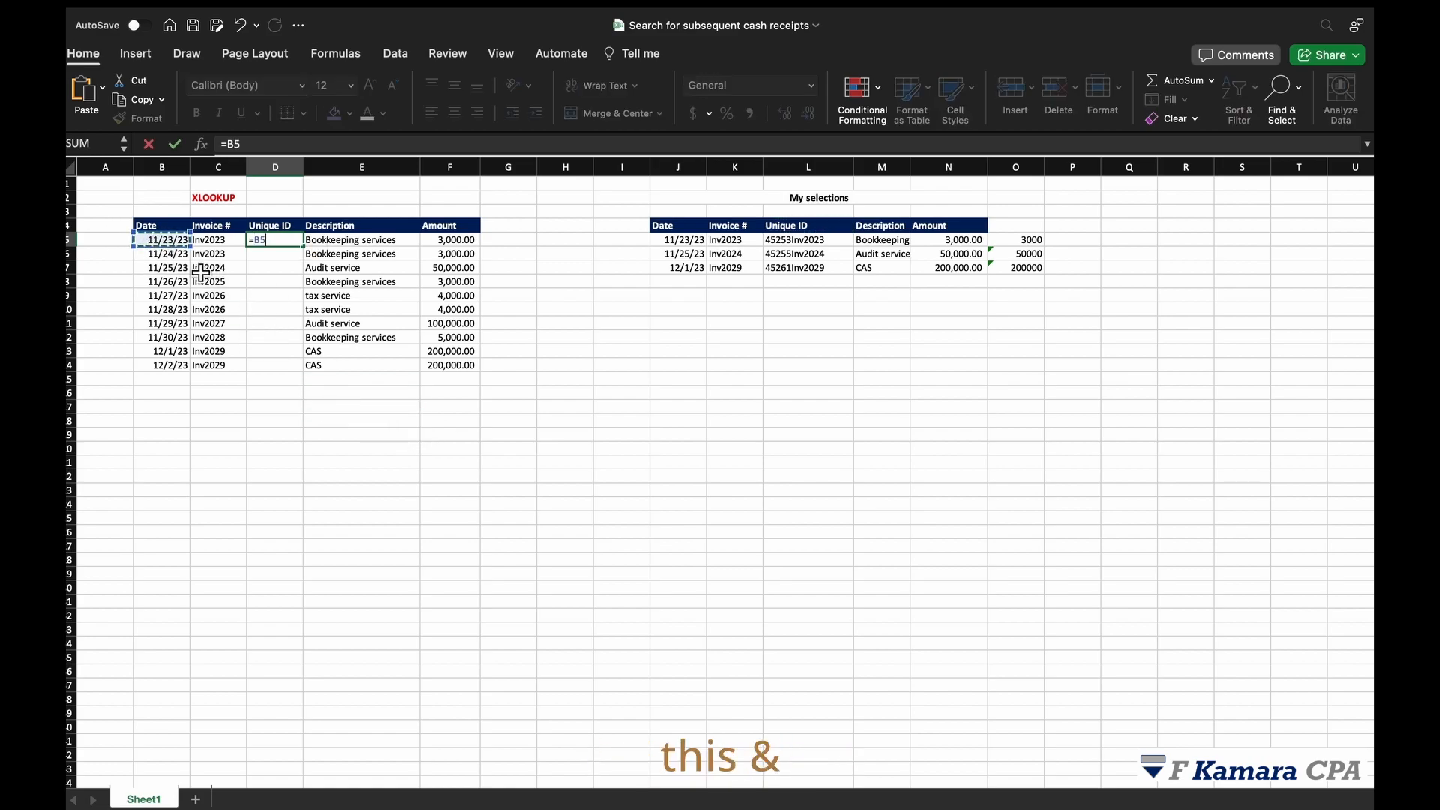
{"action": "type", "text": "&C5"}
{"action": "key", "text": "Return"}
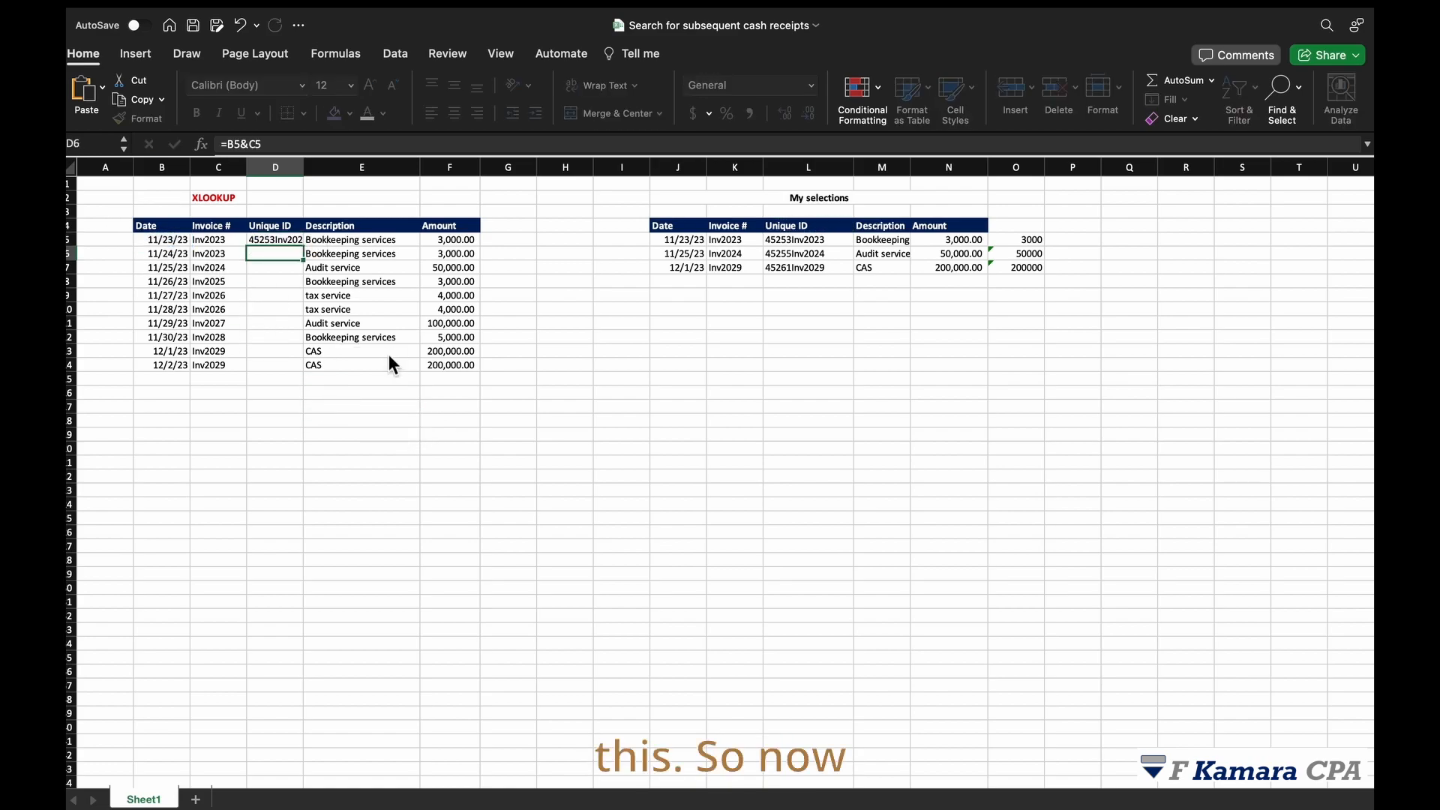
{"action": "left_click_drag", "start_coordinate": [319, 170], "coordinate": [328, 170]}
{"action": "left_click", "coordinate": [318, 240]}
{"action": "left_click_drag", "start_coordinate": [328, 246], "coordinate": [323, 369]}
{"action": "left_click", "coordinate": [541, 355]}
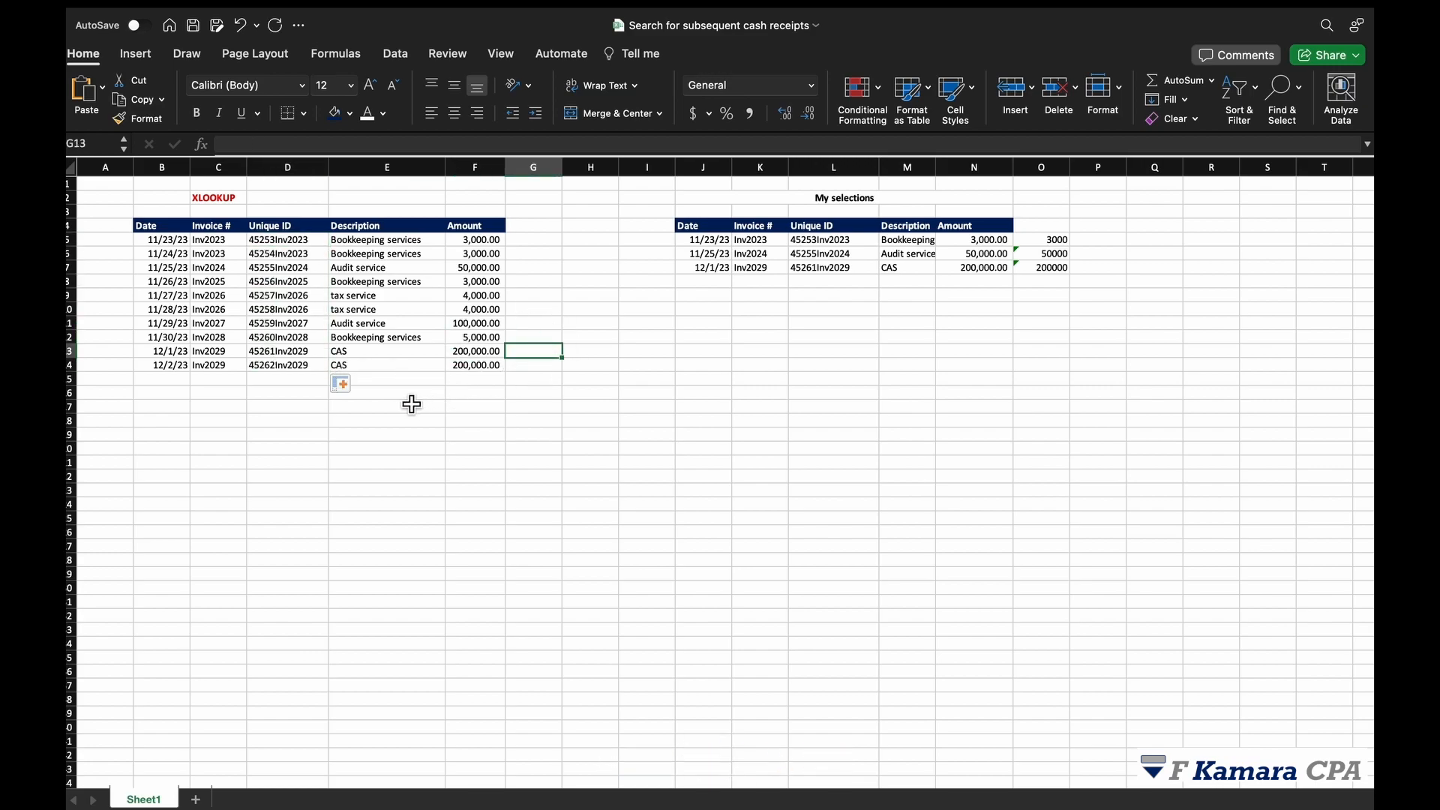
- Add a conditional formatting rule to the unique IDs in D5:D14 that highlights duplicate values with light red fill and dark red text
{"action": "left_click_drag", "start_coordinate": [302, 242], "coordinate": [291, 365]}
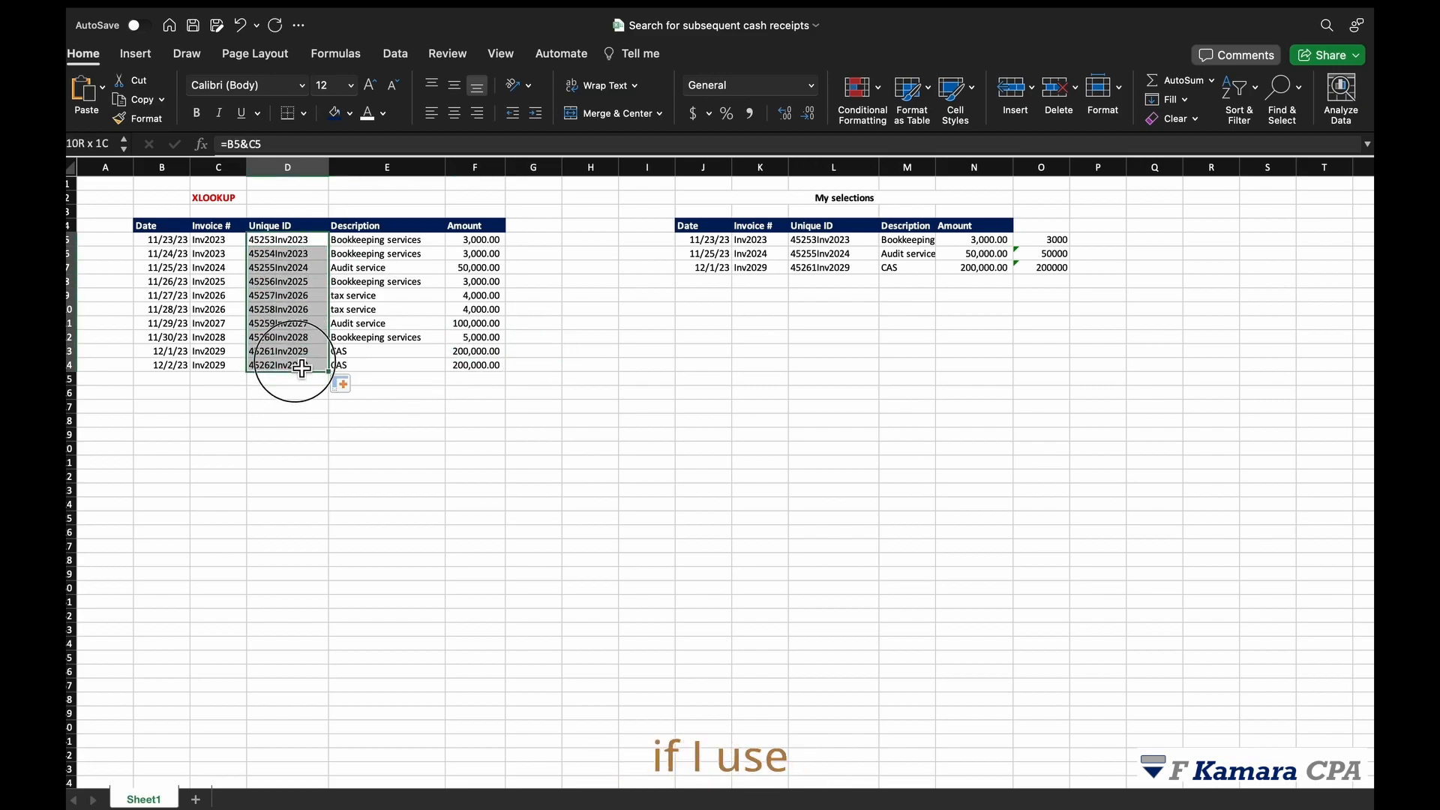
{"action": "left_click", "coordinate": [877, 89]}
{"action": "mouse_move", "coordinate": [937, 116]}
{"action": "left_click", "coordinate": [1143, 249]}
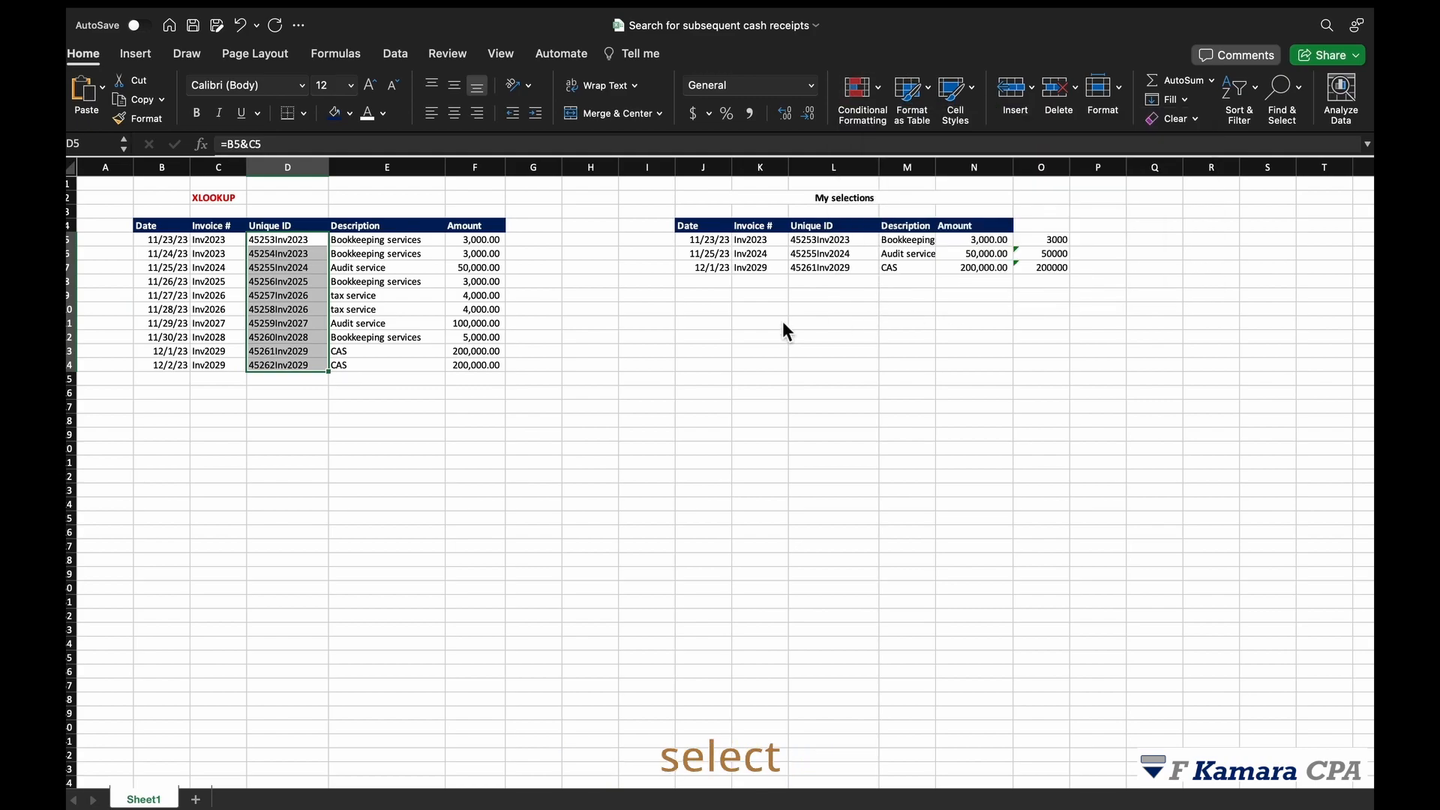
{"action": "left_click", "coordinate": [832, 342]}
{"action": "left_click", "coordinate": [592, 342]}
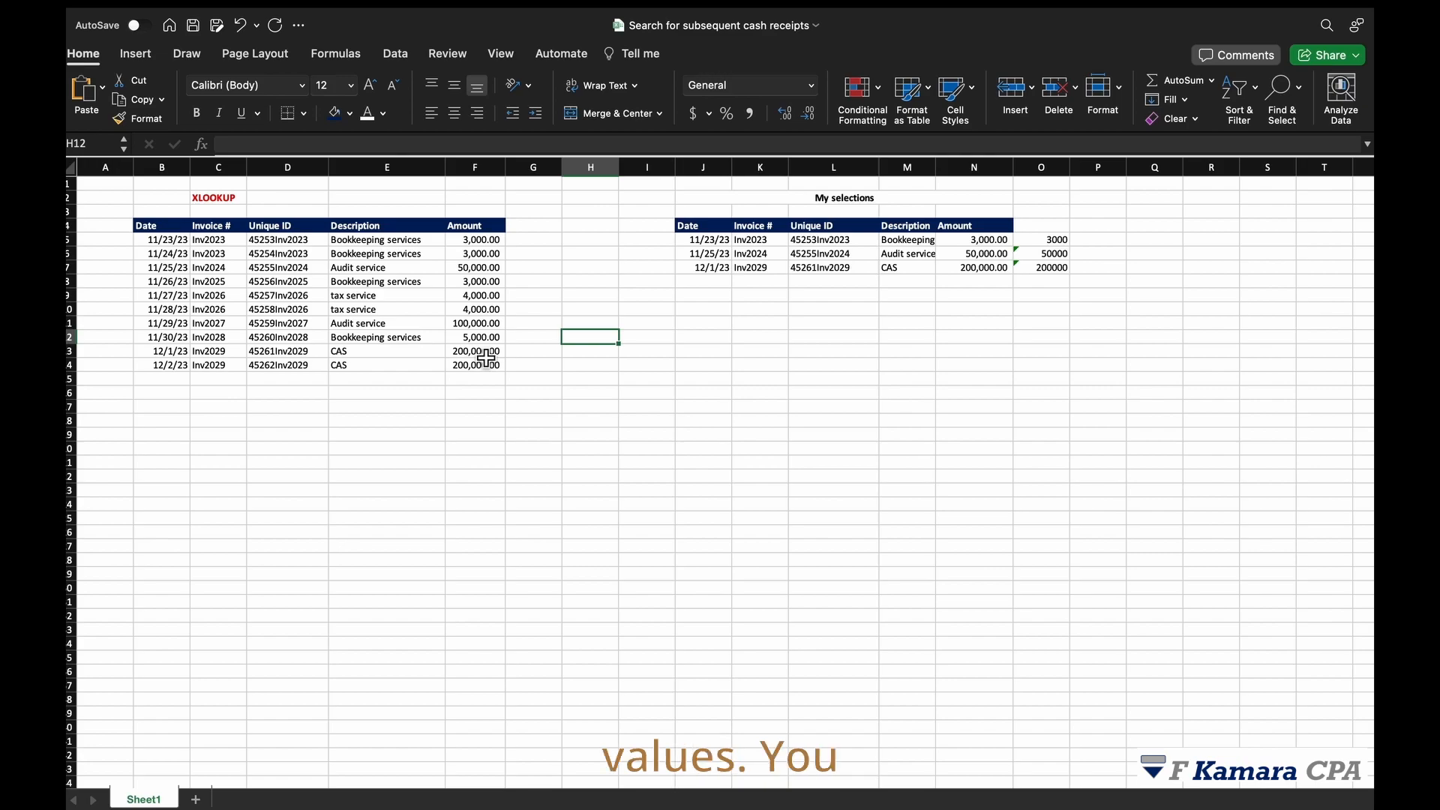
{"action": "left_click", "coordinate": [351, 298]}
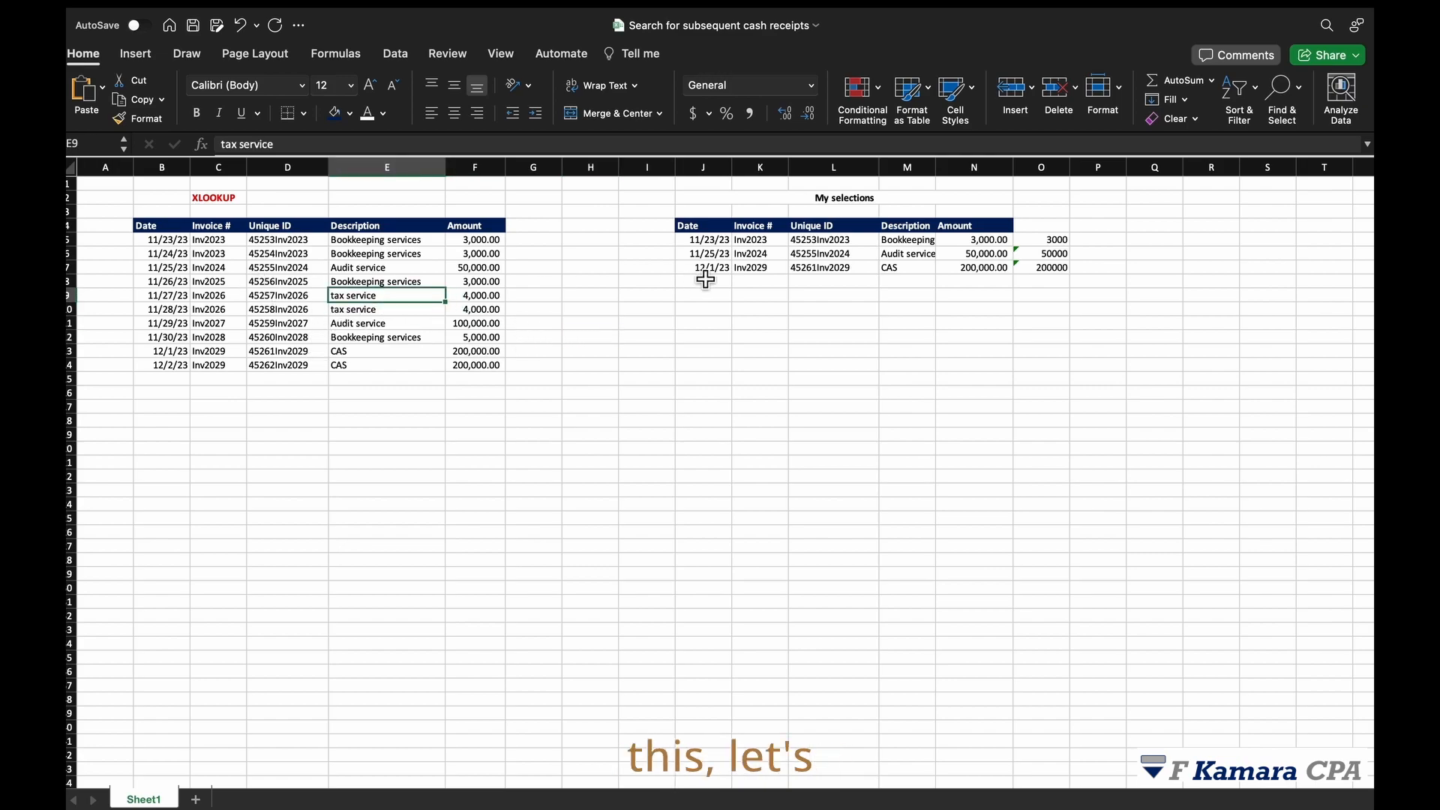
{"action": "left_click", "coordinate": [216, 240]}
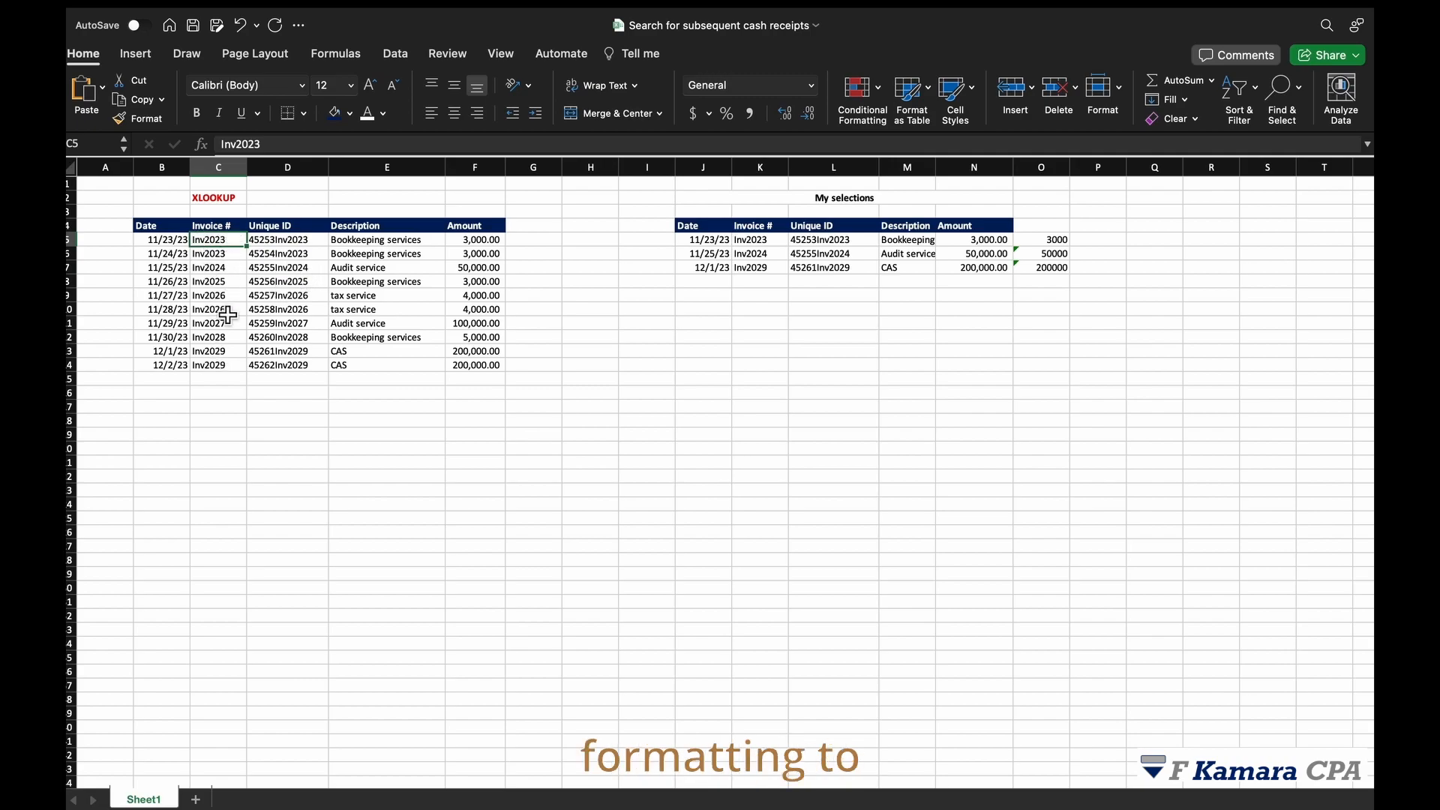
- Copy the duplicate-highlighting format from D5:D14 to the invoice numbers in C5:C14 and compare them with the unique IDs
{"action": "left_click_drag", "start_coordinate": [291, 242], "coordinate": [300, 365]}
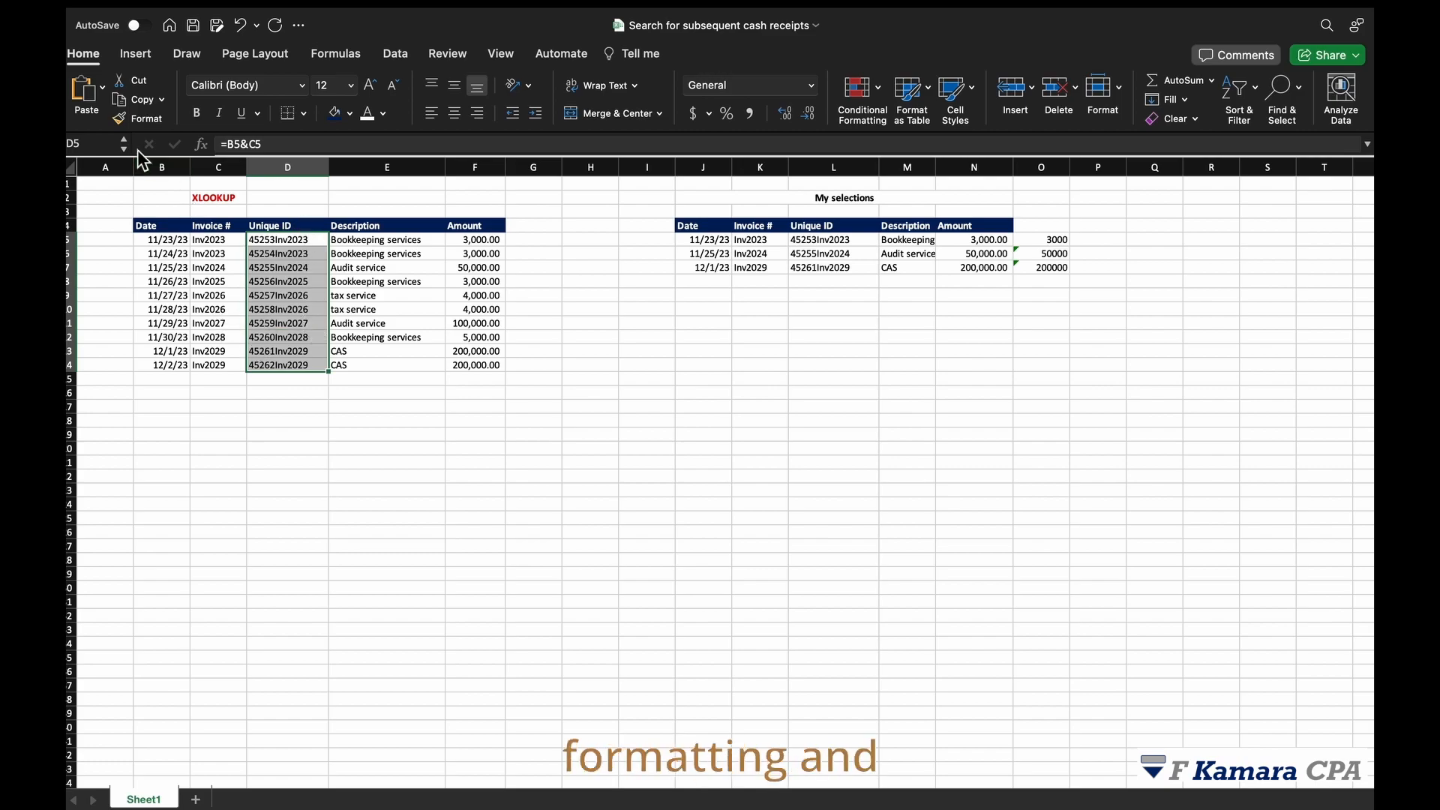
{"action": "left_click", "coordinate": [137, 118]}
{"action": "left_click_drag", "start_coordinate": [218, 239], "coordinate": [217, 365]}
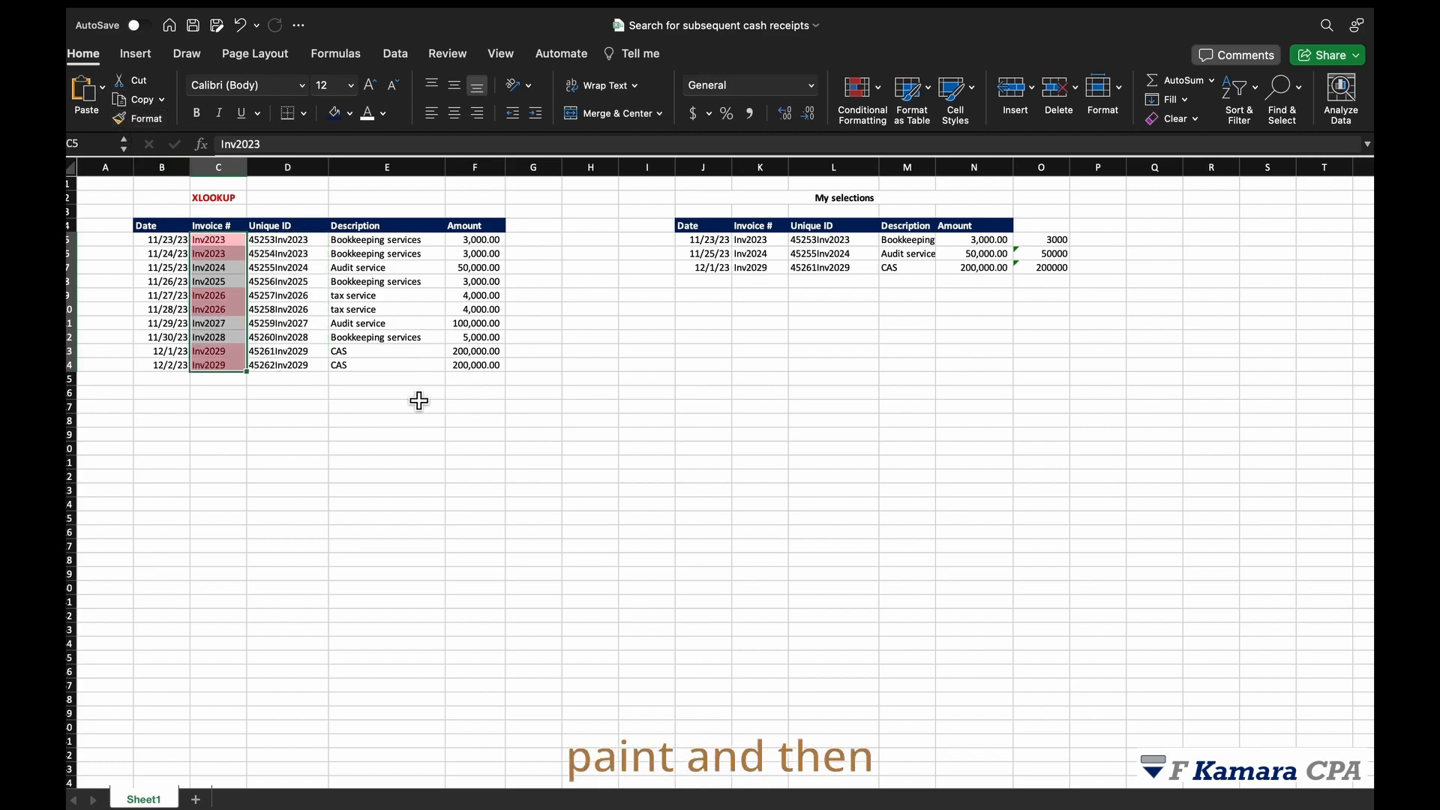
{"action": "left_click", "coordinate": [417, 393]}
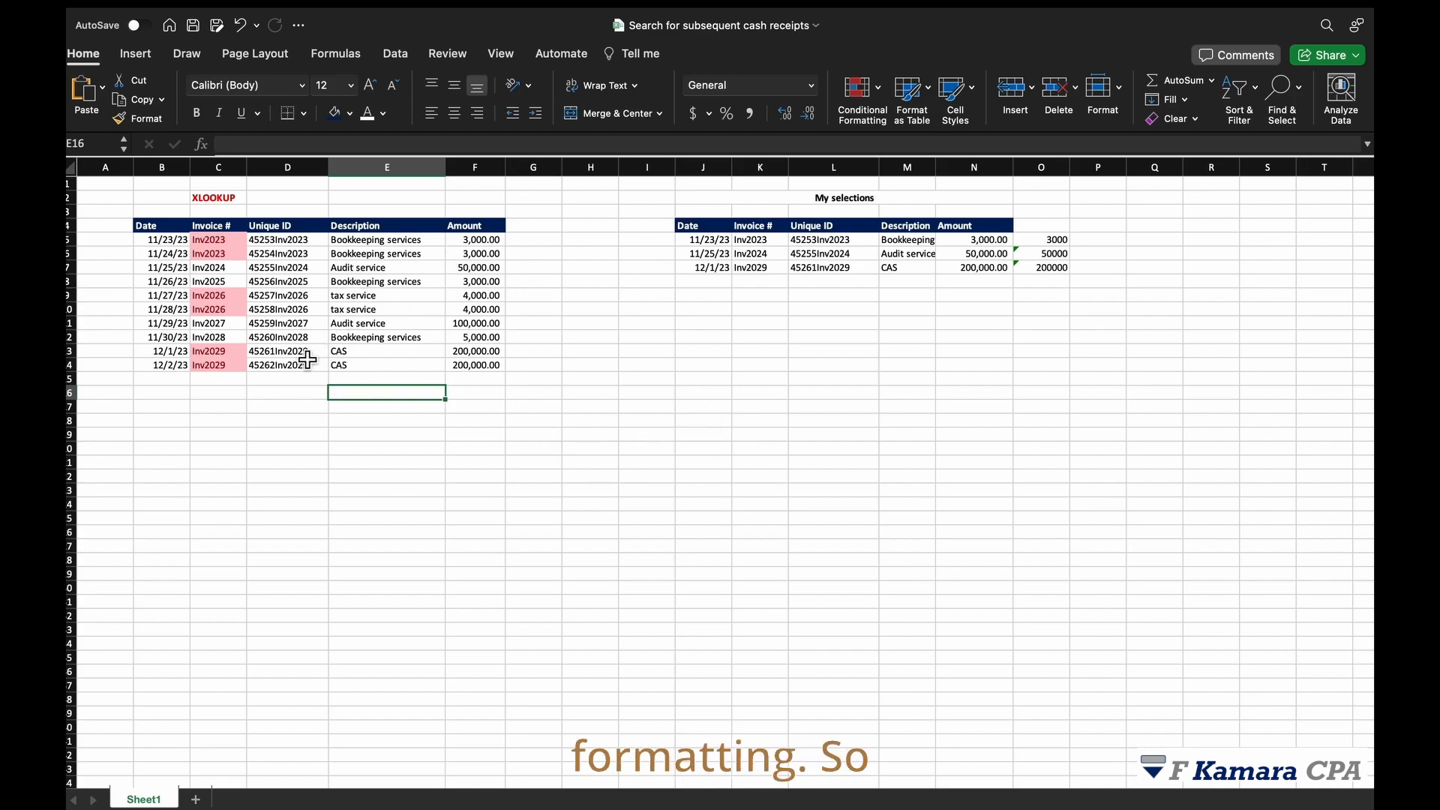
{"action": "left_click", "coordinate": [233, 312]}
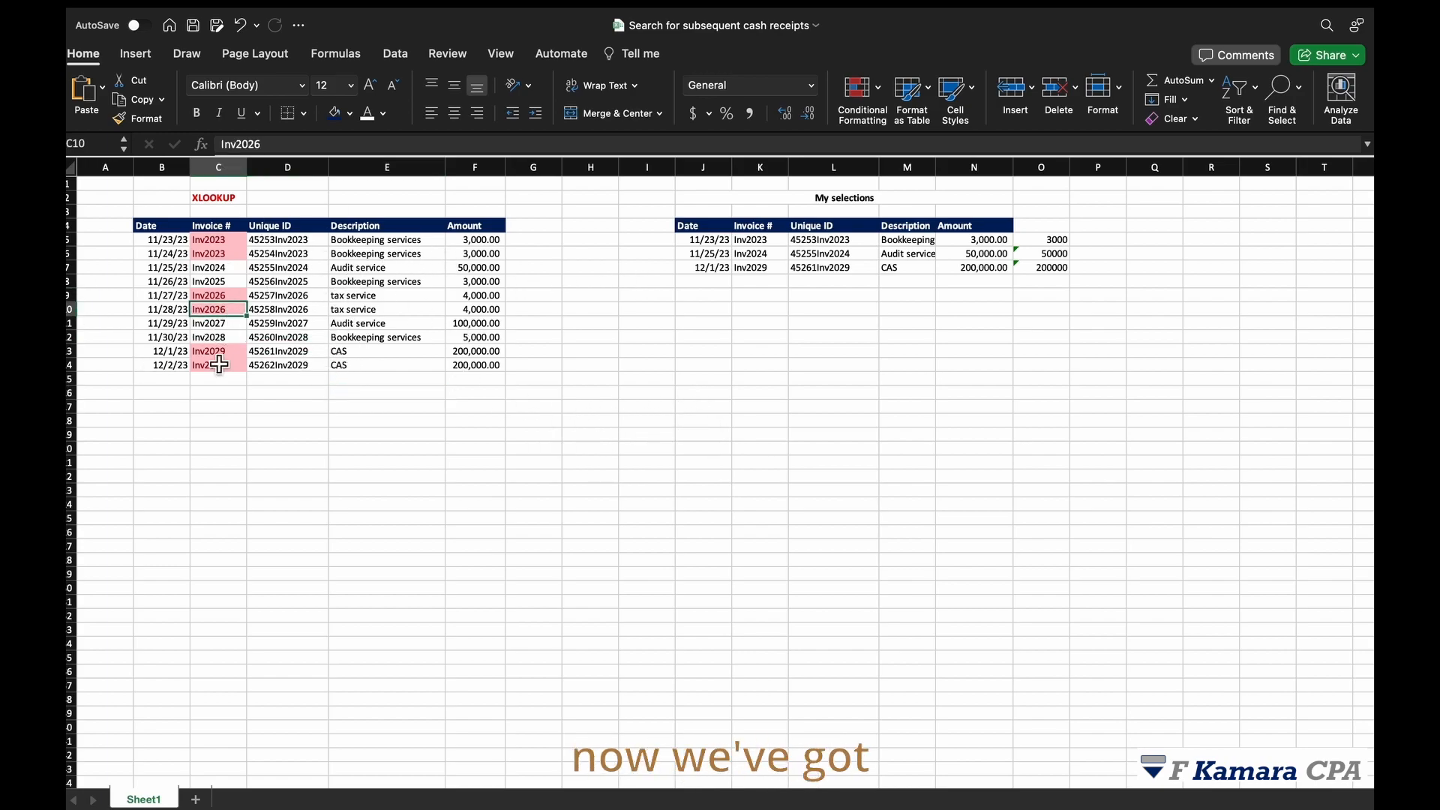
{"action": "left_click", "coordinate": [305, 342]}
{"action": "left_click", "coordinate": [287, 244]}
{"action": "left_click", "coordinate": [290, 281]}
{"action": "left_click", "coordinate": [285, 354]}
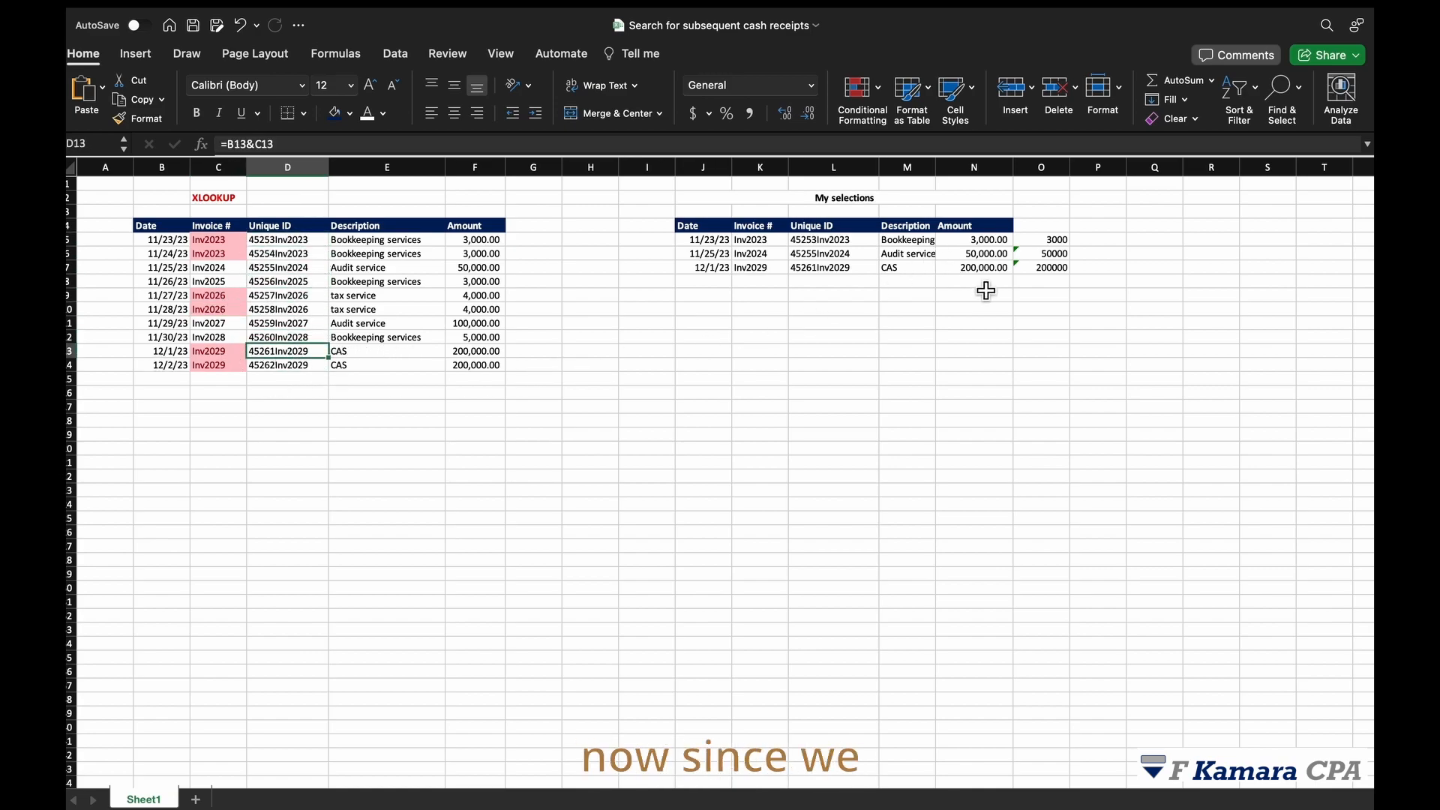
{"action": "left_click", "coordinate": [289, 267]}
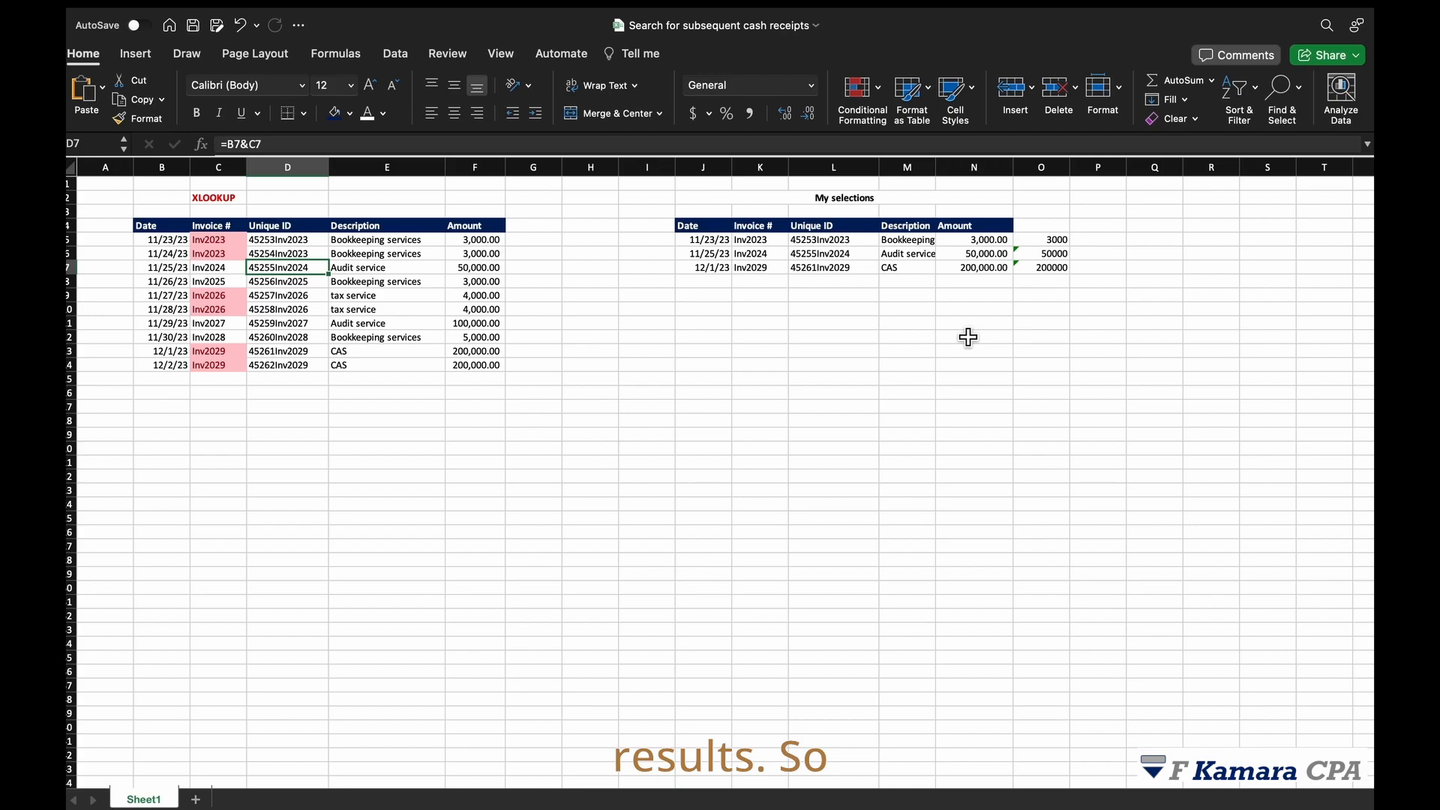
- Change the lookup formula in O5 to =XLOOKUP(L5,D5:D14,F5:F14) and fill it down to O7
{"action": "left_click", "coordinate": [979, 255]}
{"action": "left_click", "coordinate": [1054, 240]}
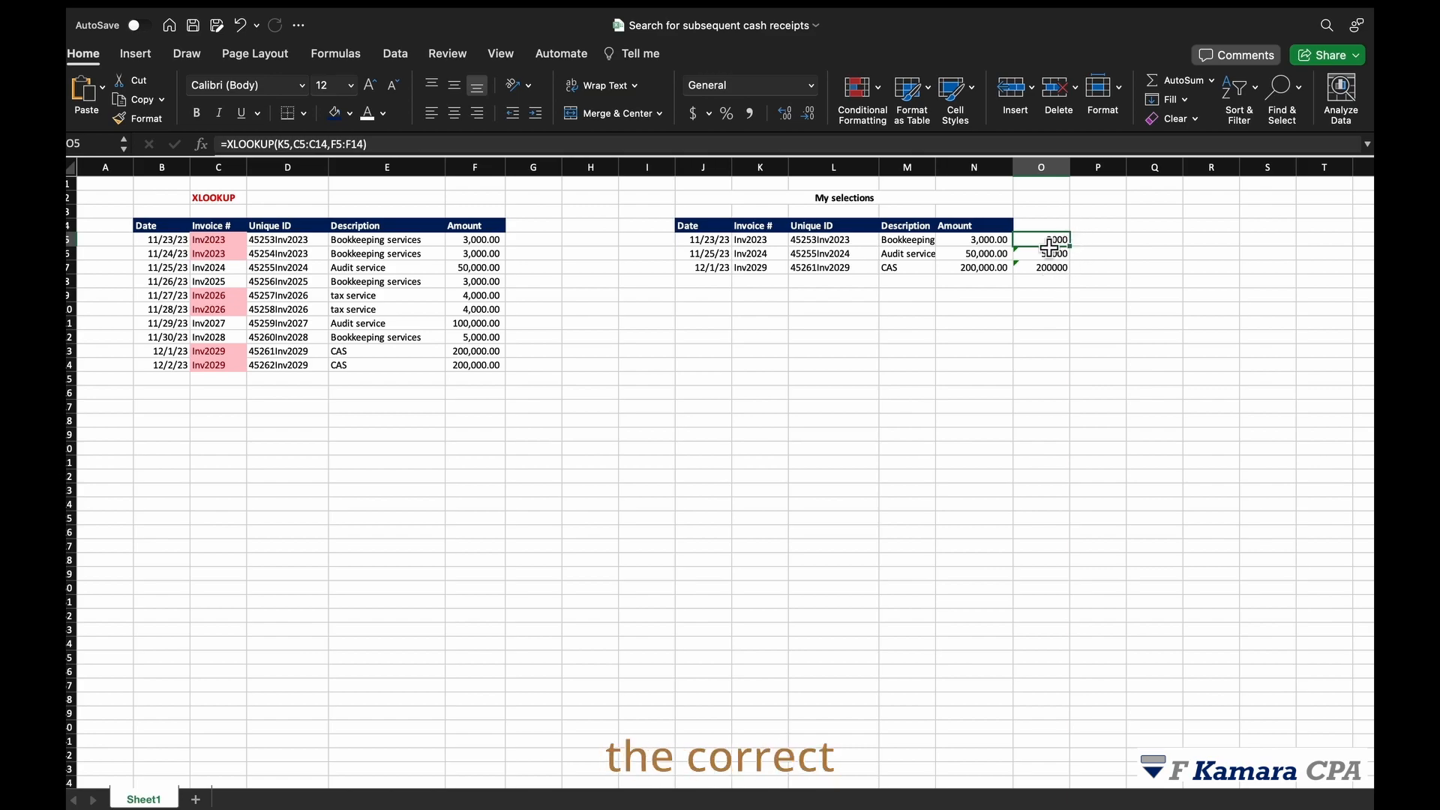
{"action": "double_click", "coordinate": [1050, 246]}
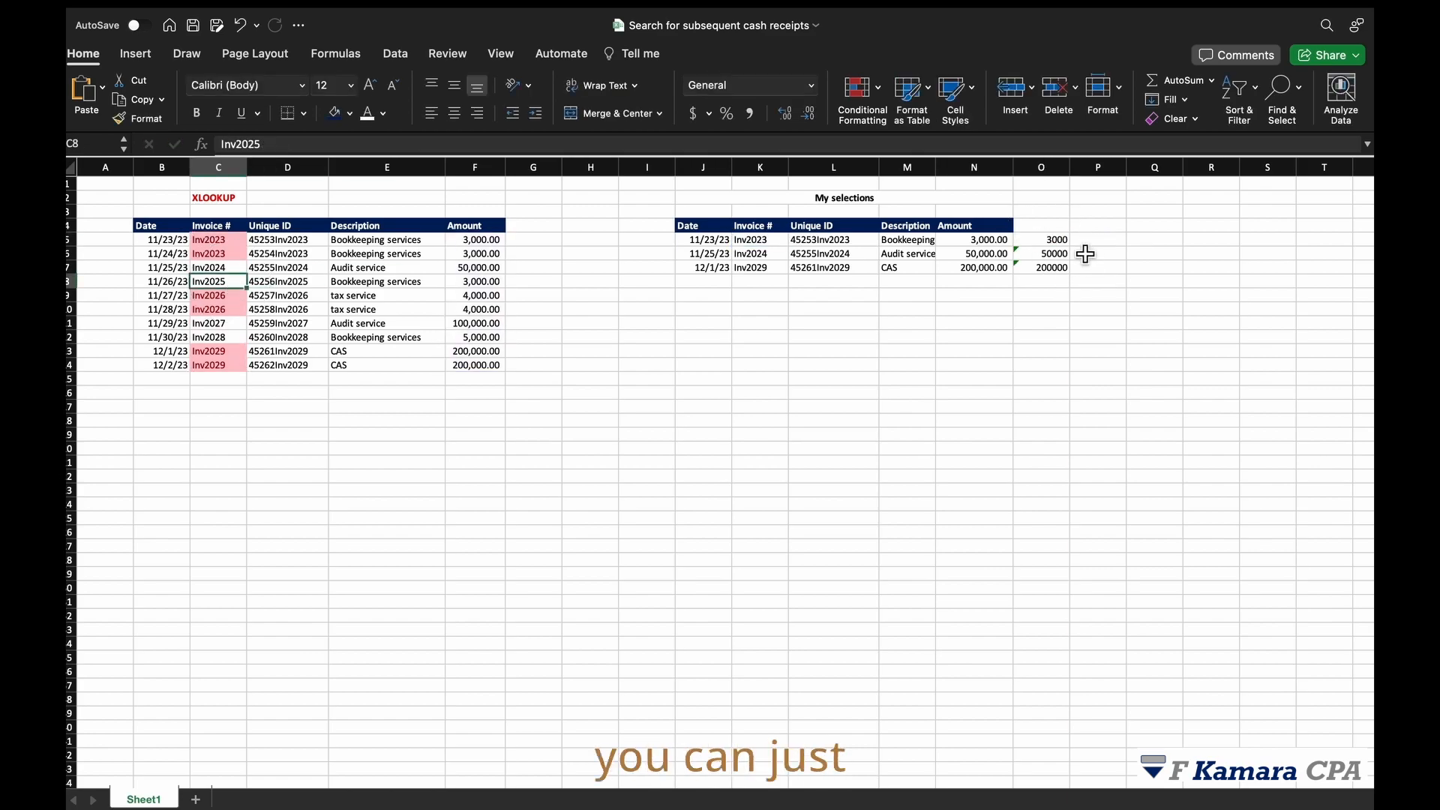
{"action": "left_click_drag", "start_coordinate": [223, 264], "coordinate": [270, 247]}
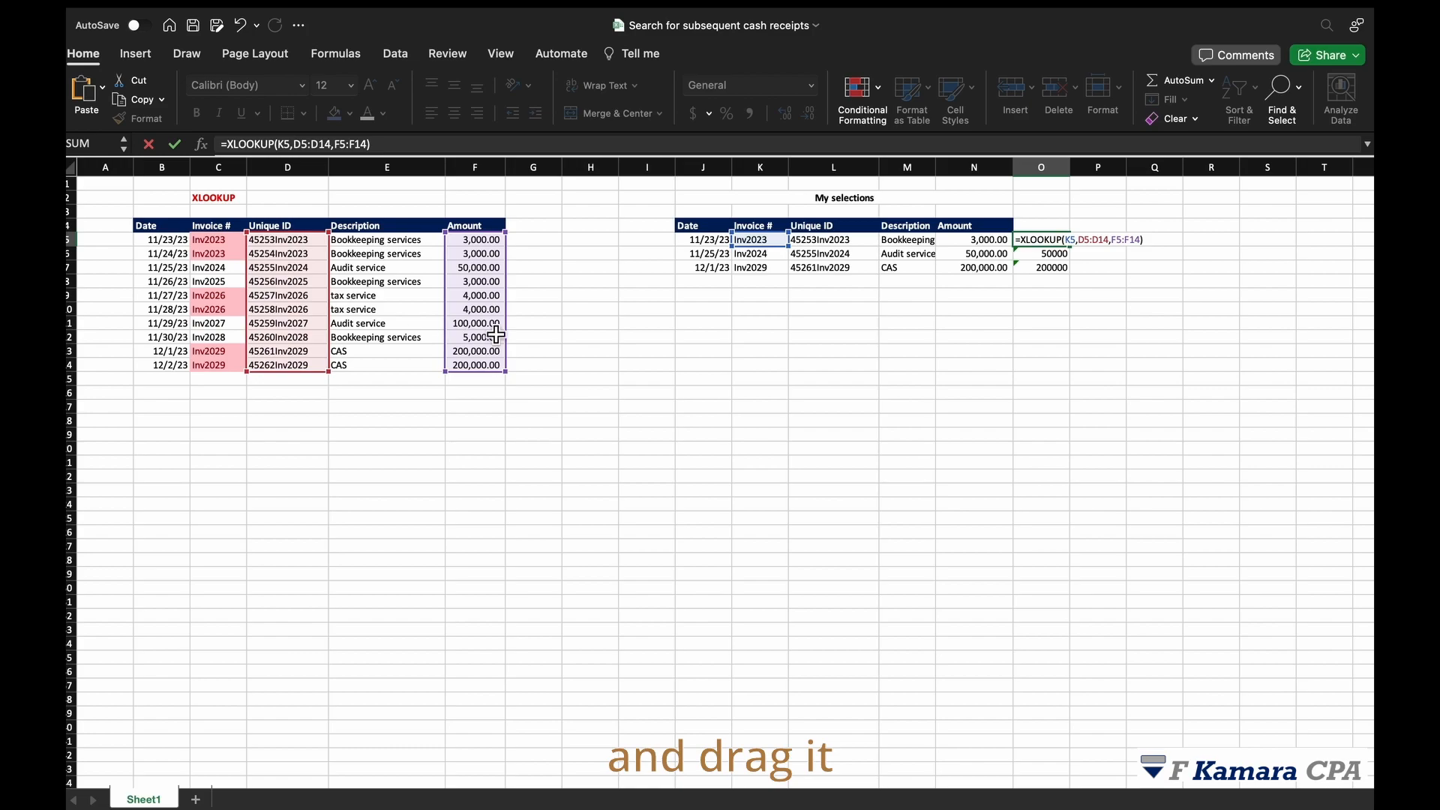
{"action": "left_click_drag", "start_coordinate": [773, 245], "coordinate": [845, 245]}
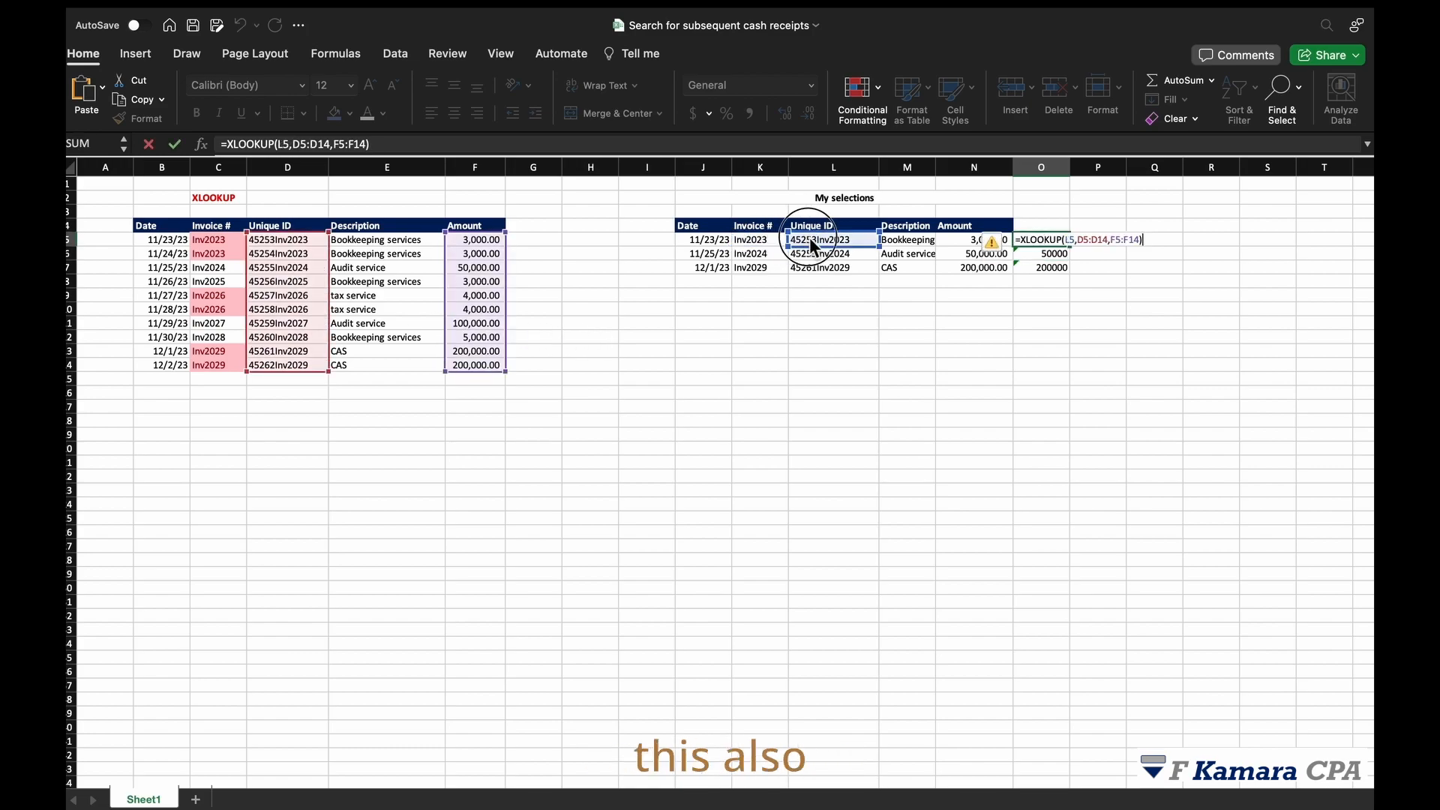
{"action": "key", "text": "ctrl+Return"}
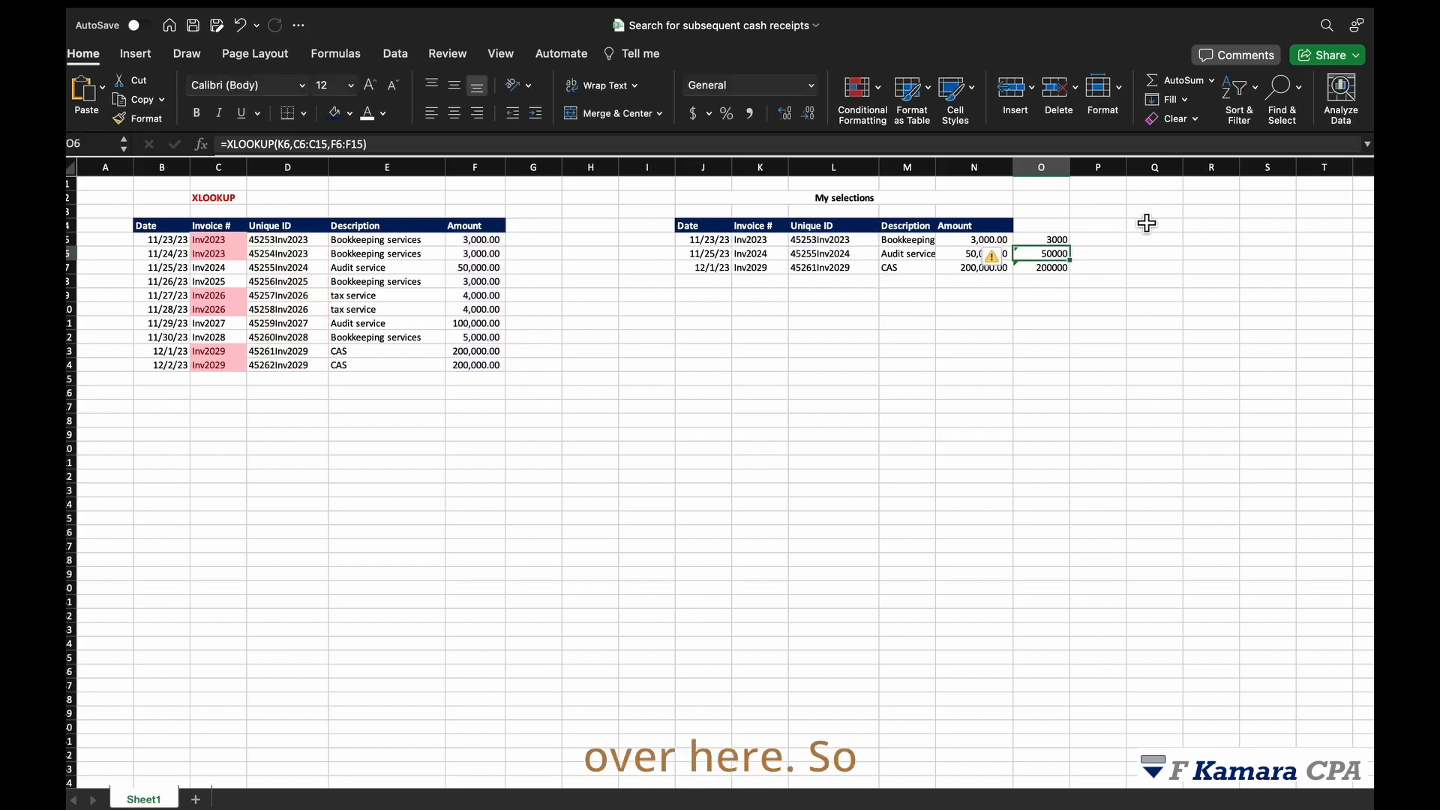
{"action": "left_click_drag", "start_coordinate": [1070, 247], "coordinate": [1073, 271]}
{"action": "left_click", "coordinate": [1072, 343]}
{"action": "double_click", "coordinate": [1058, 256]}
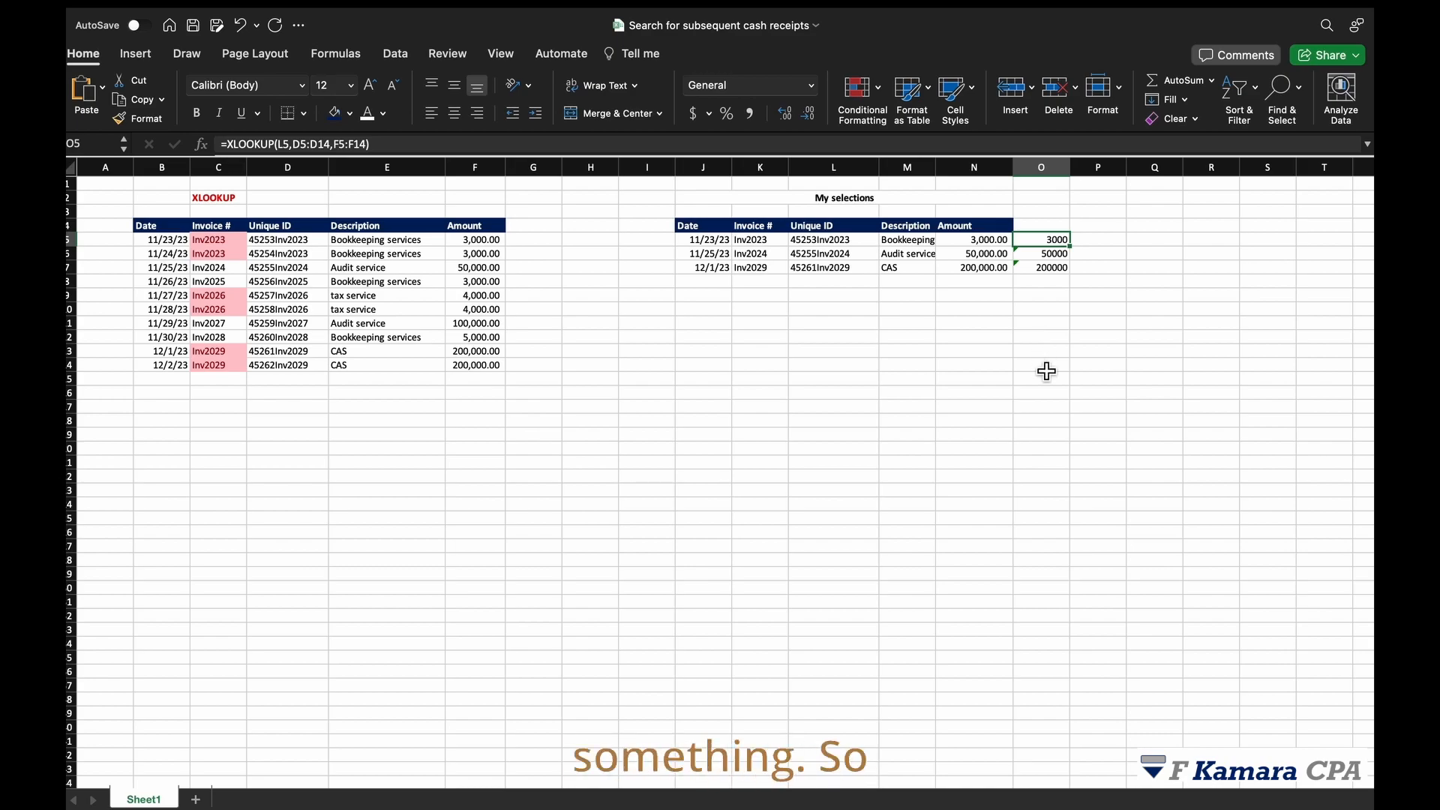
- Clear the lookup results in O5:O8 and compare the first selection's amount and unique ID with the invoice list
{"action": "left_click_drag", "start_coordinate": [1052, 241], "coordinate": [1043, 282]}
{"action": "key", "text": "Delete"}
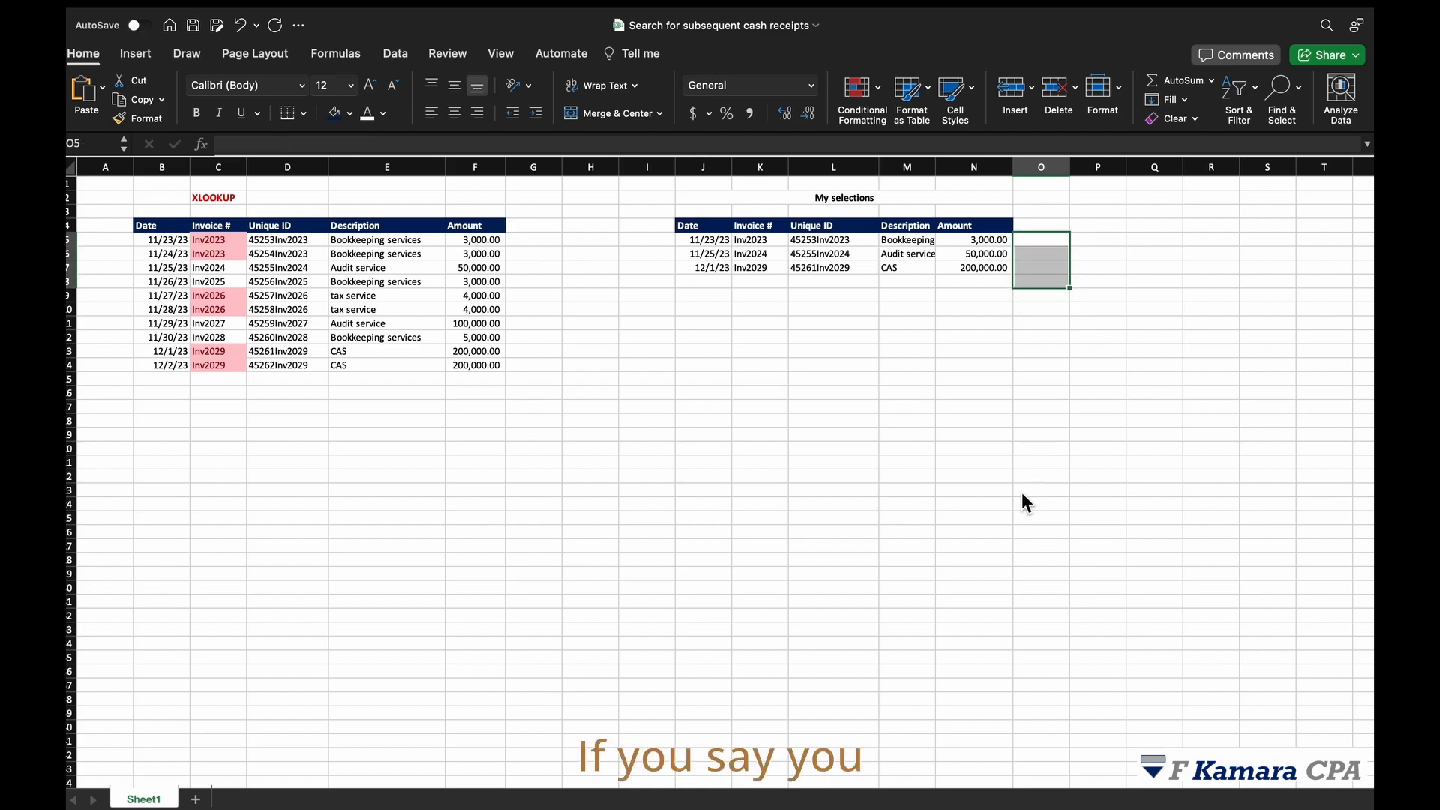
{"action": "left_click", "coordinate": [1053, 242]}
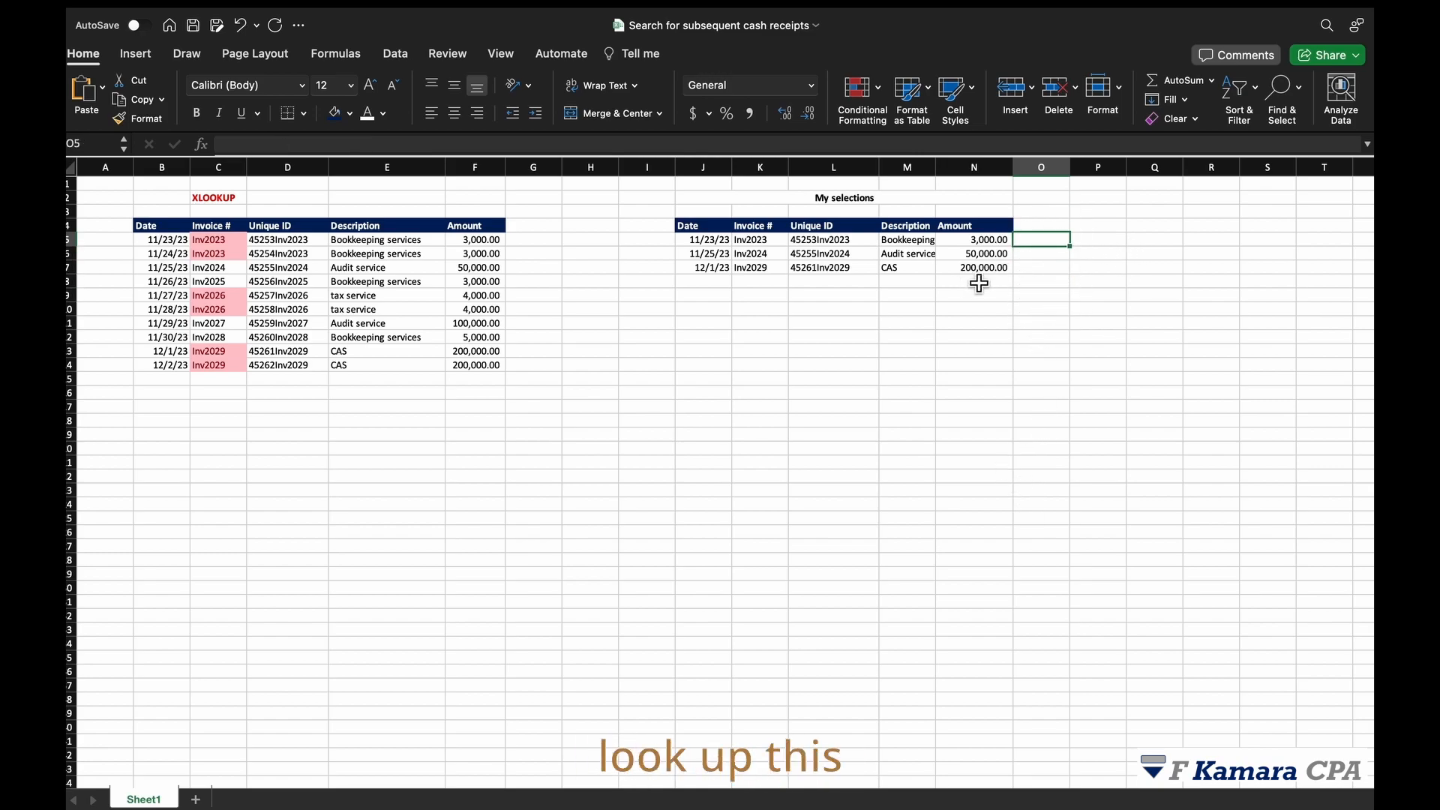
{"action": "left_click", "coordinate": [998, 242]}
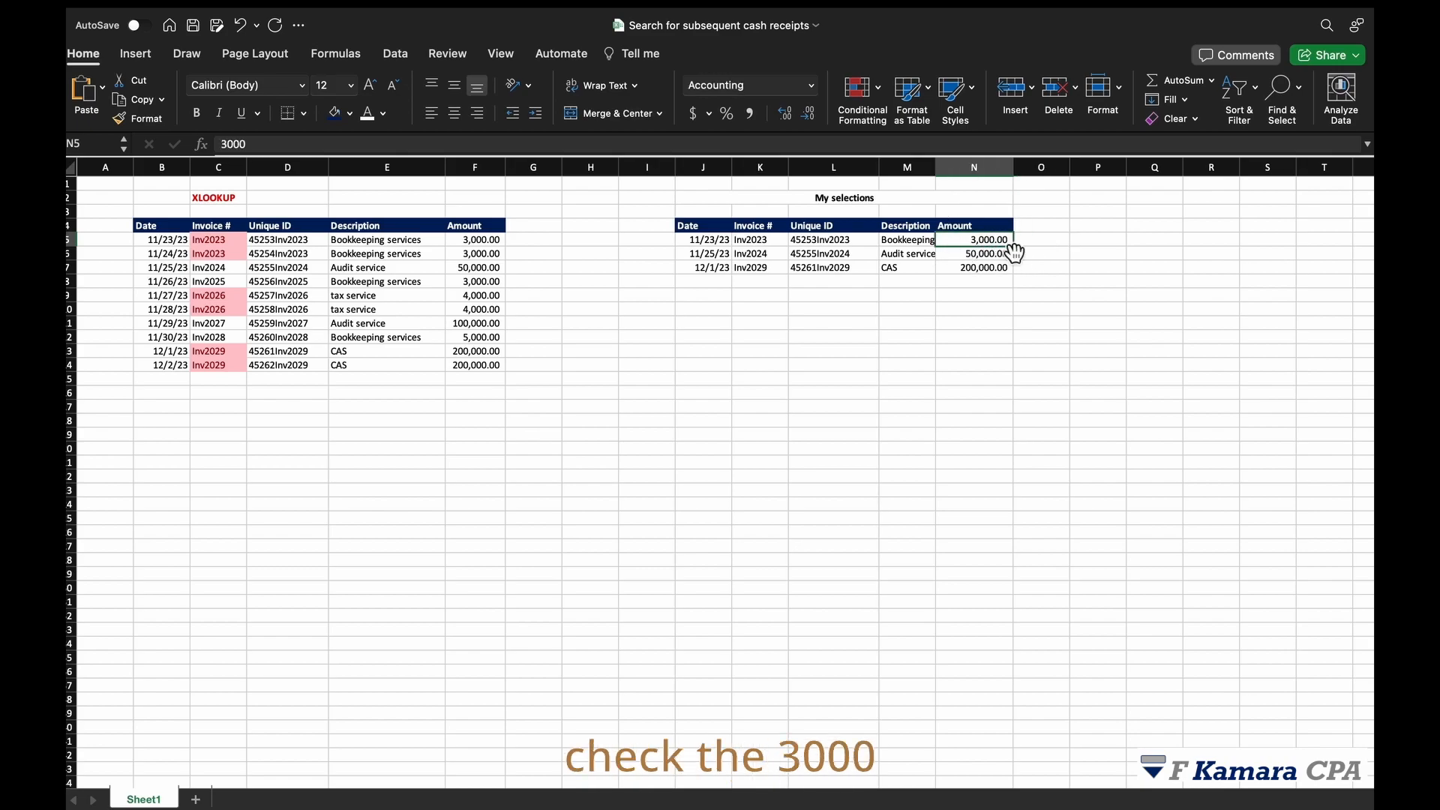
{"action": "left_click", "coordinate": [835, 239]}
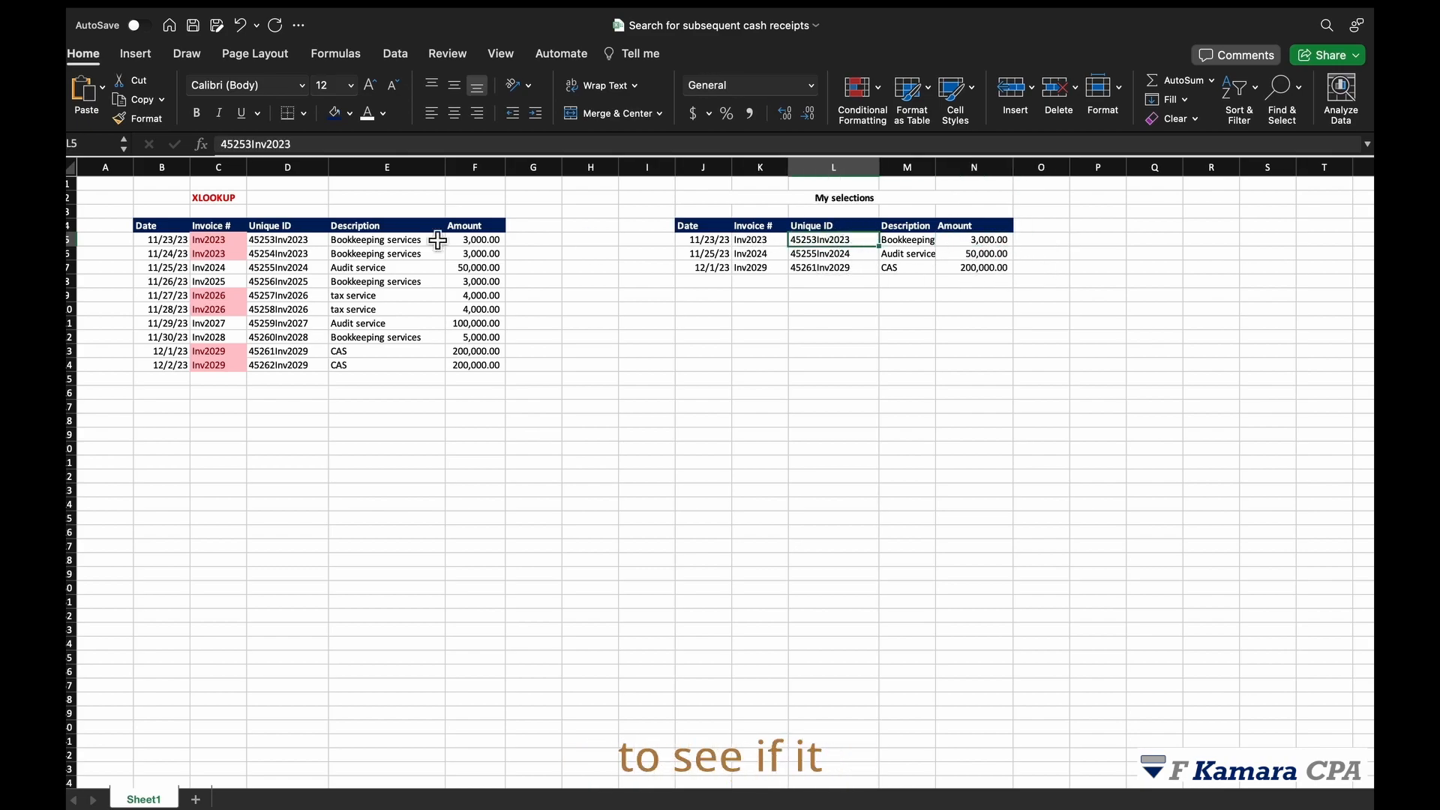
{"action": "left_click", "coordinate": [291, 268]}
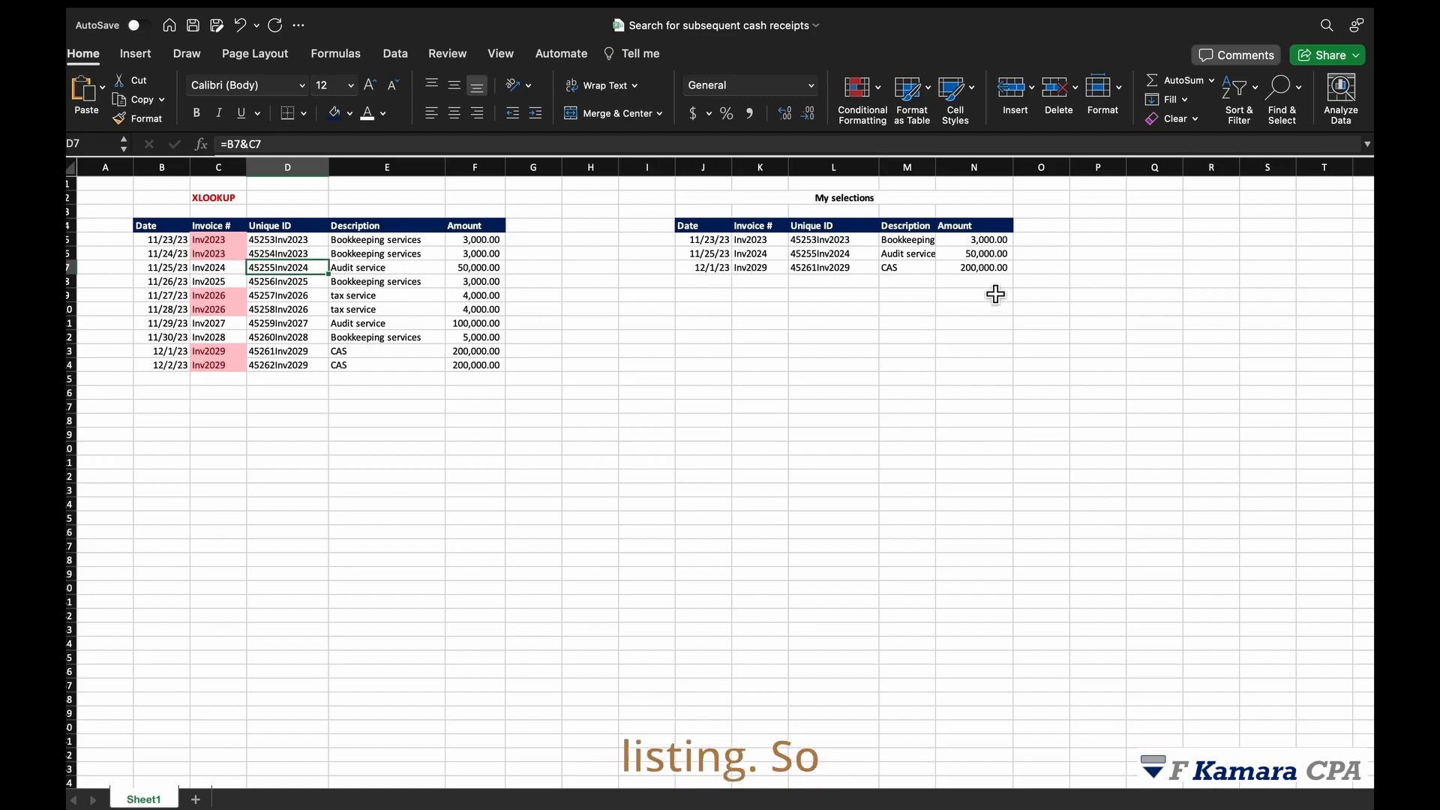
- Start an XLOOKUP formula in O5 with L5 as the lookup value and the absolute range $D$5:$D$14 as the lookup array
{"action": "left_click", "coordinate": [1020, 240]}
{"action": "type", "text": "="}
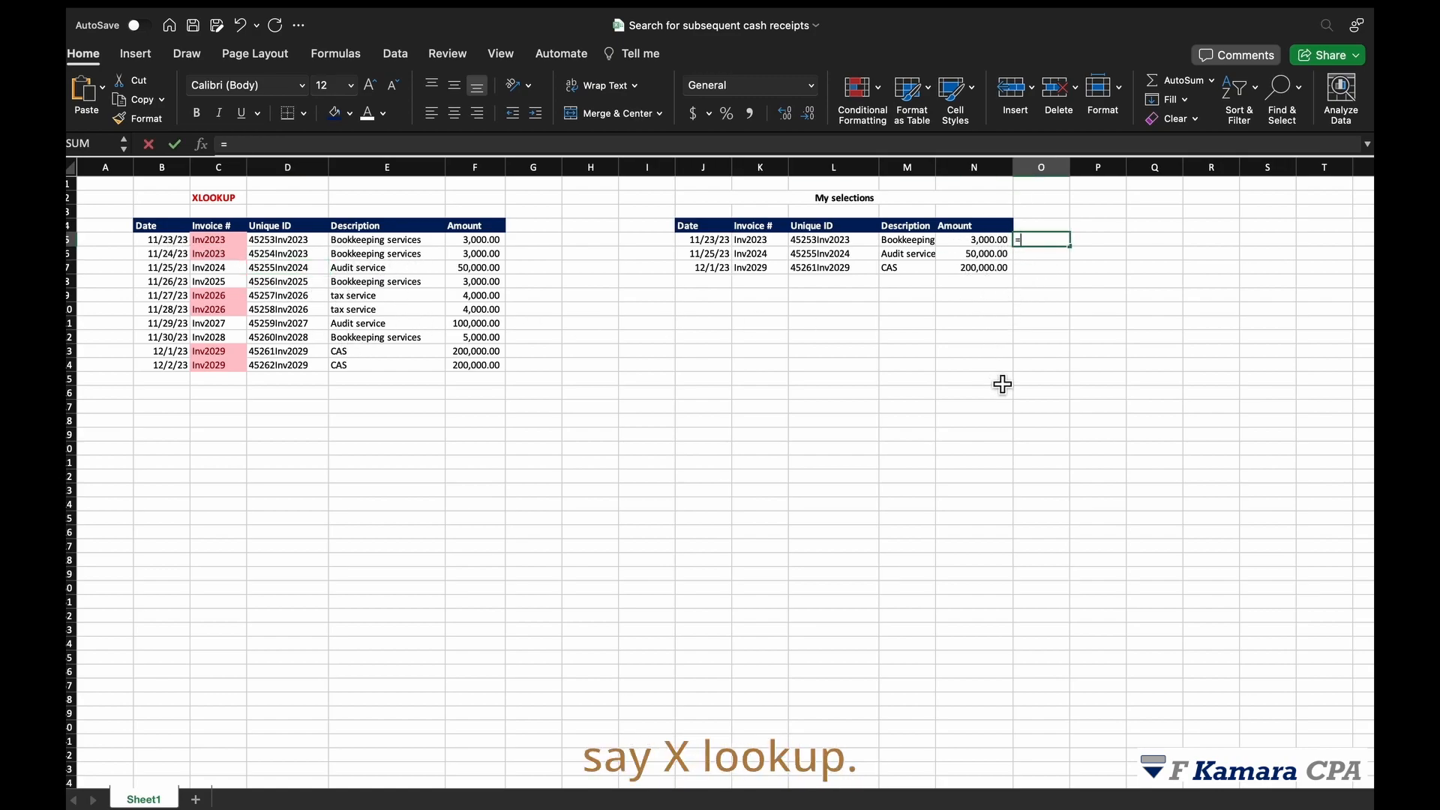
{"action": "type", "text": "x"}
{"action": "key", "text": "Tab"}
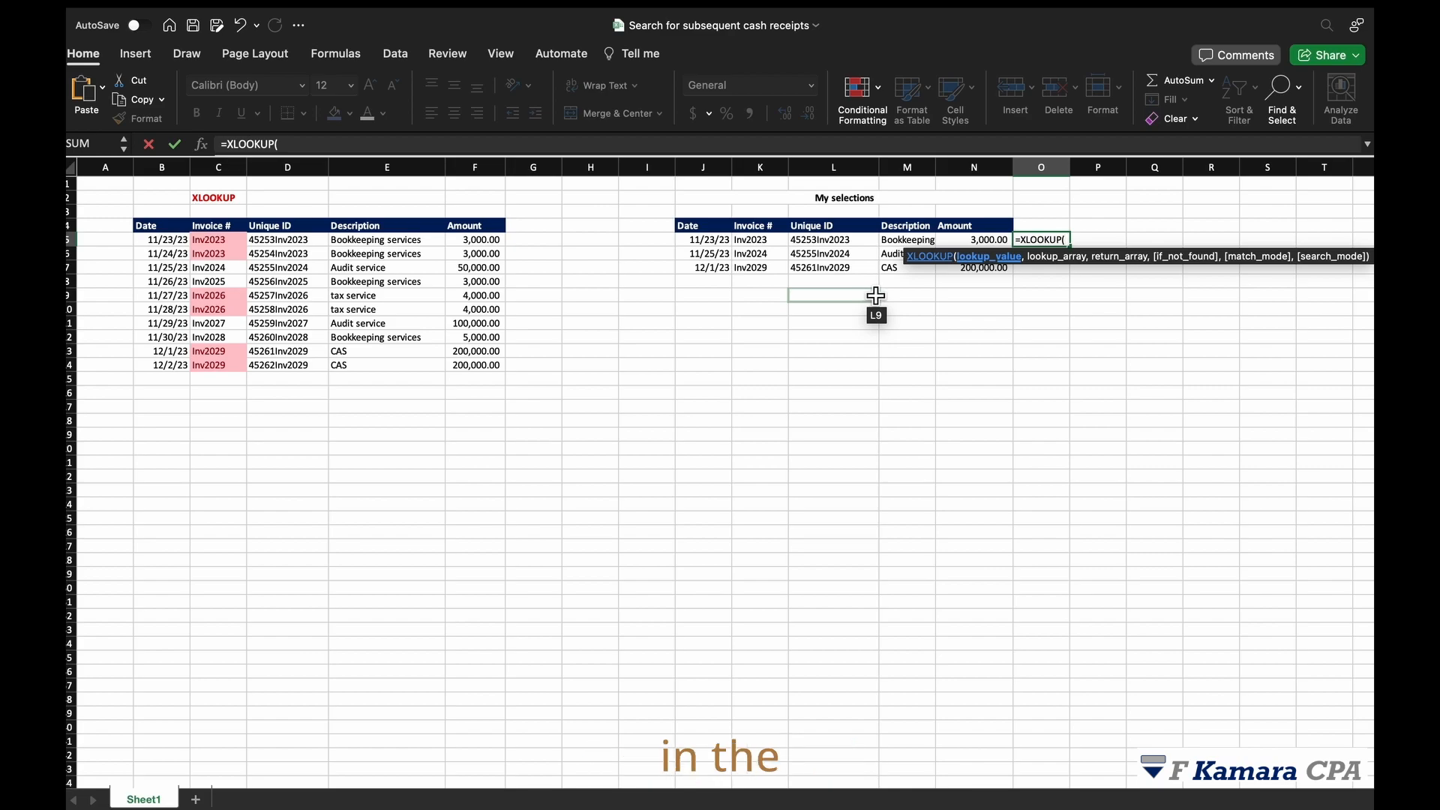
{"action": "left_click", "coordinate": [851, 241]}
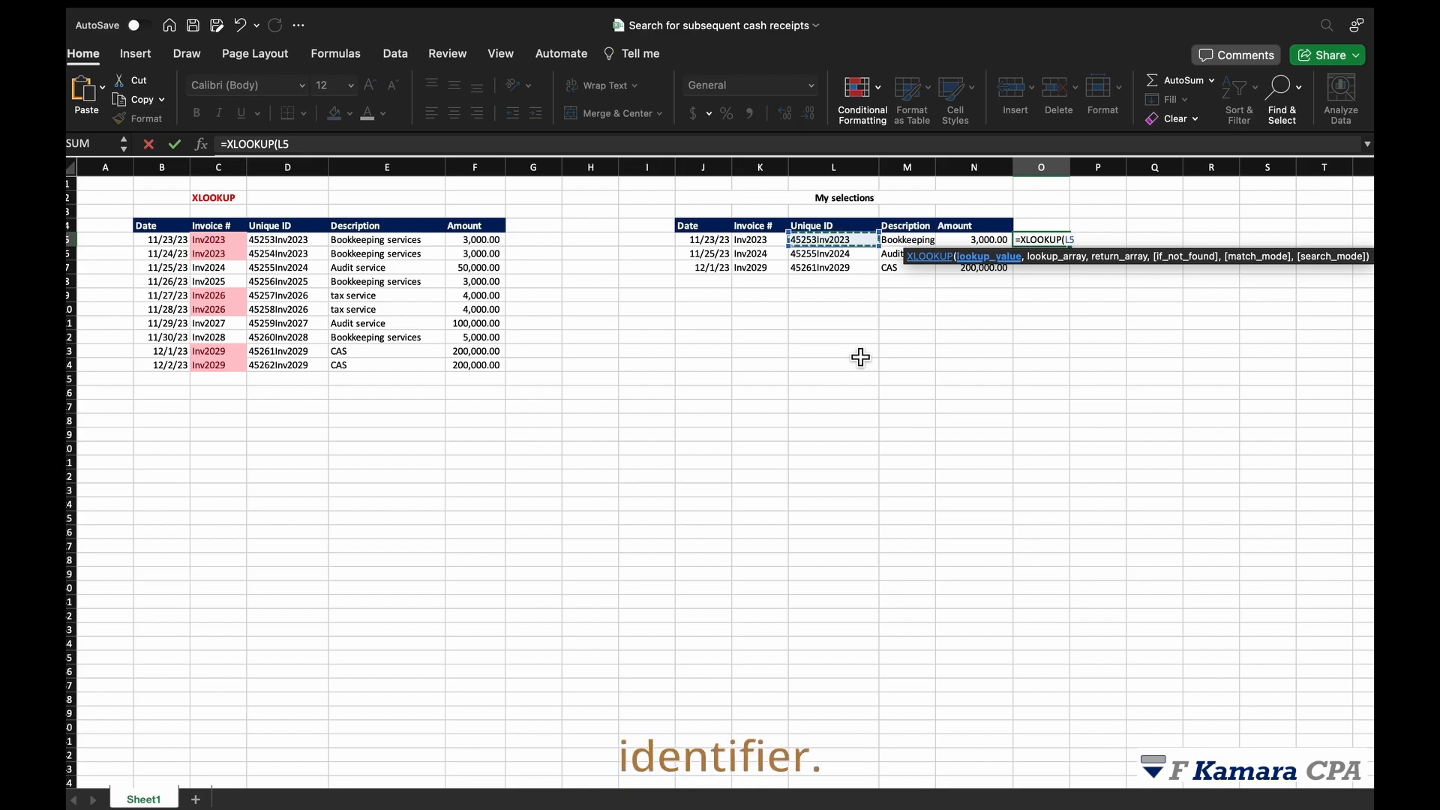
{"action": "type", "text": ","}
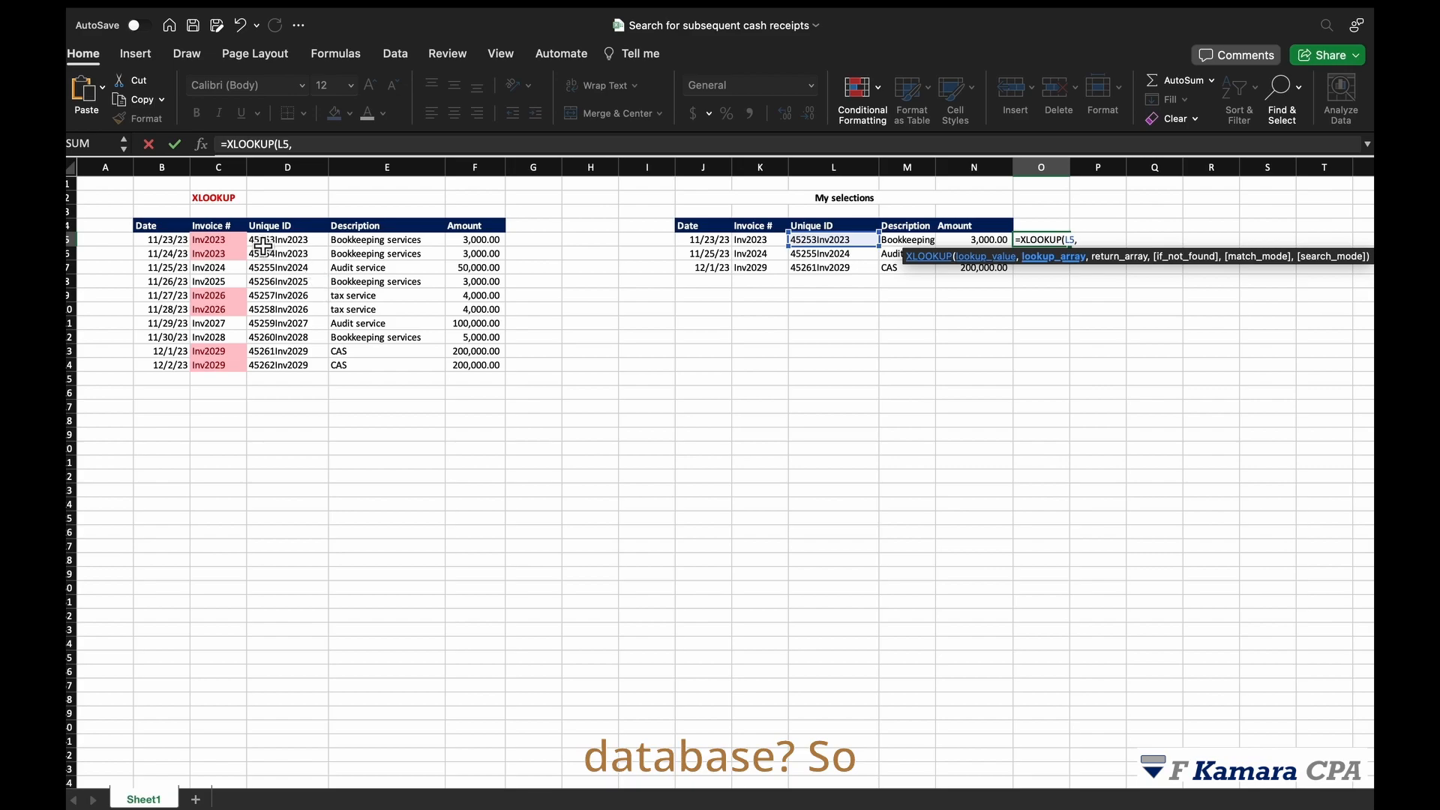
{"action": "left_click", "coordinate": [302, 246]}
{"action": "left_click_drag", "start_coordinate": [302, 246], "coordinate": [301, 319]}
{"action": "left_click_drag", "start_coordinate": [299, 368], "coordinate": [295, 369]}
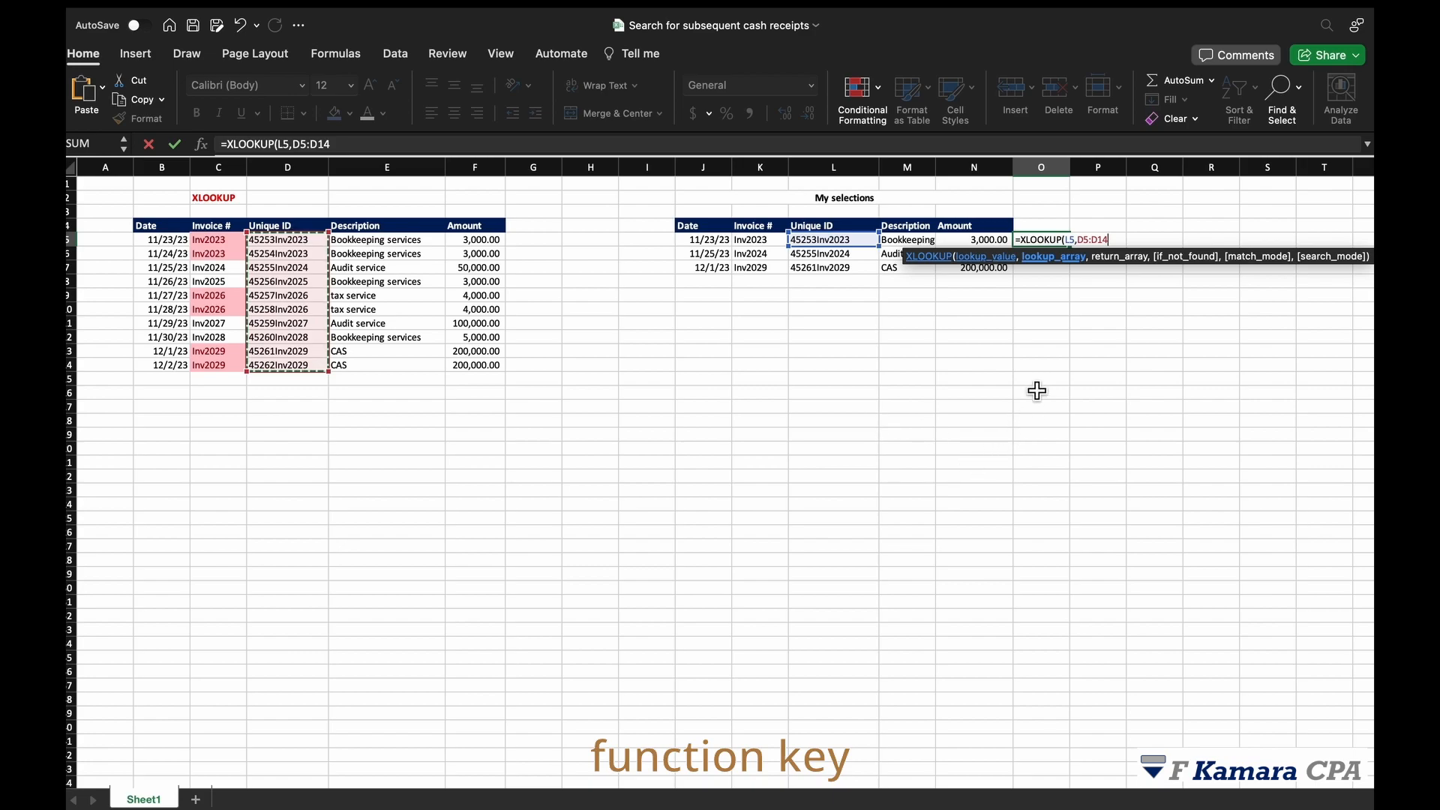
{"action": "key", "text": "F4"}
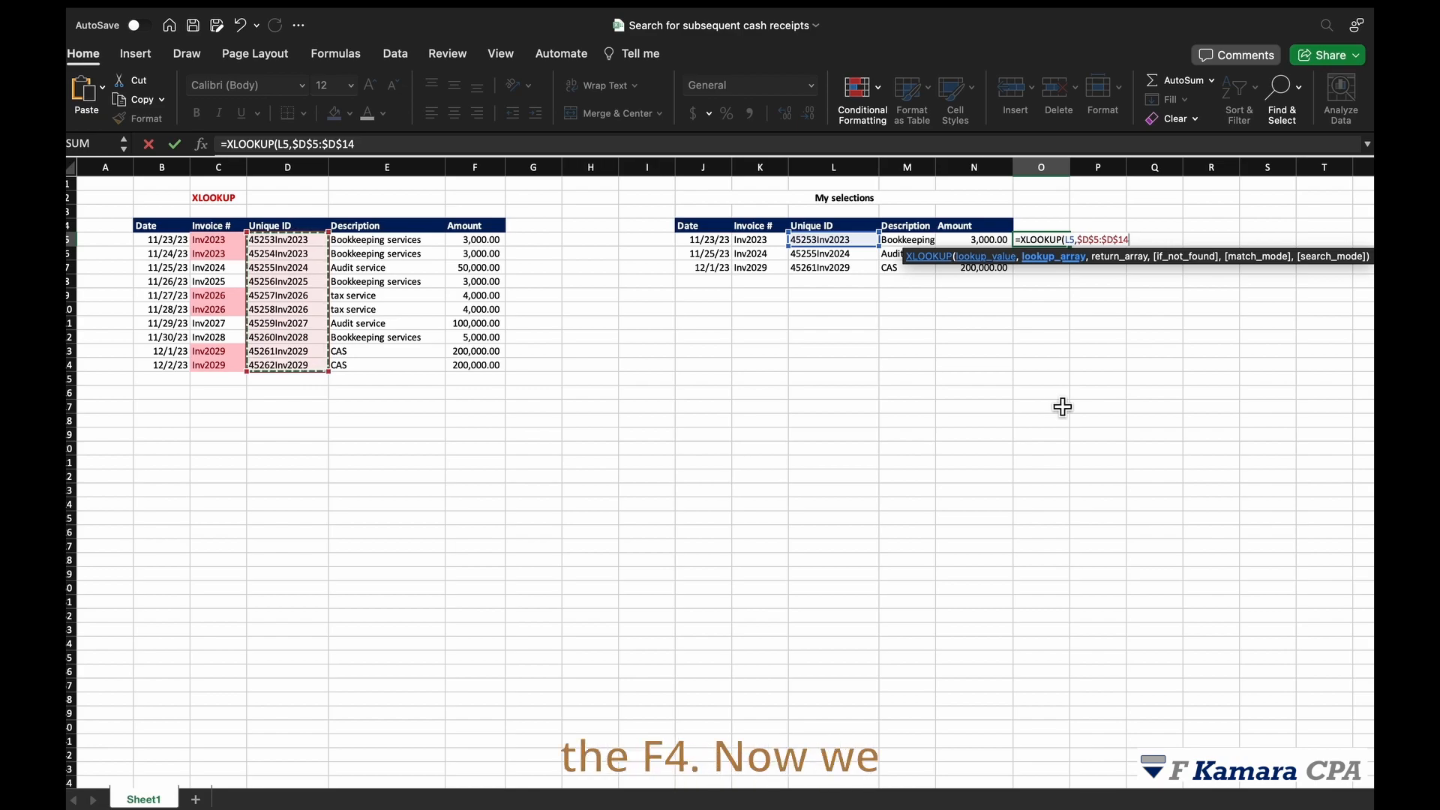
- Complete the O5 formula with the absolute return array $E$5:$E$14 so it looks up the description
{"action": "type", "text": ","}
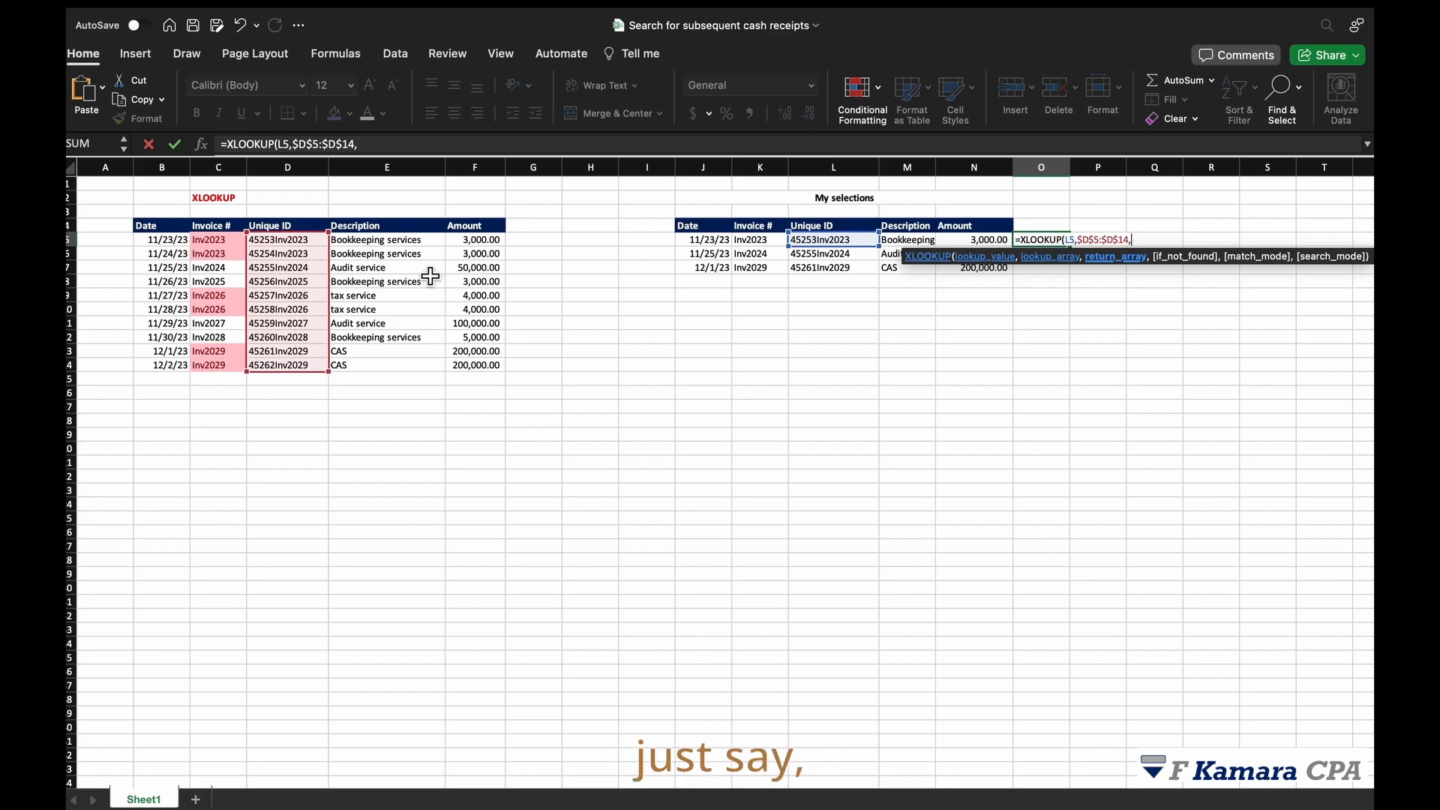
{"action": "left_click_drag", "start_coordinate": [389, 240], "coordinate": [387, 365]}
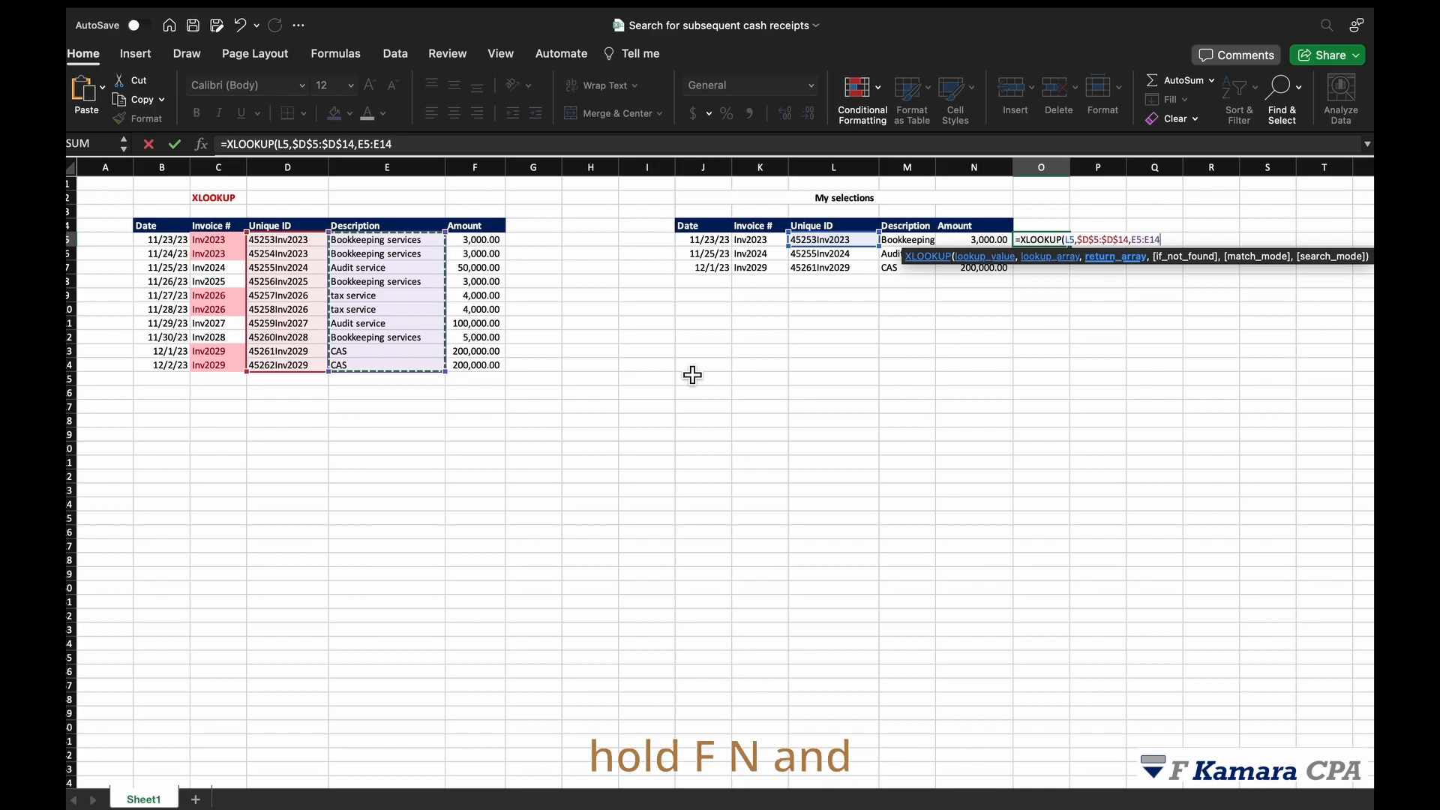
{"action": "key", "text": "F4"}
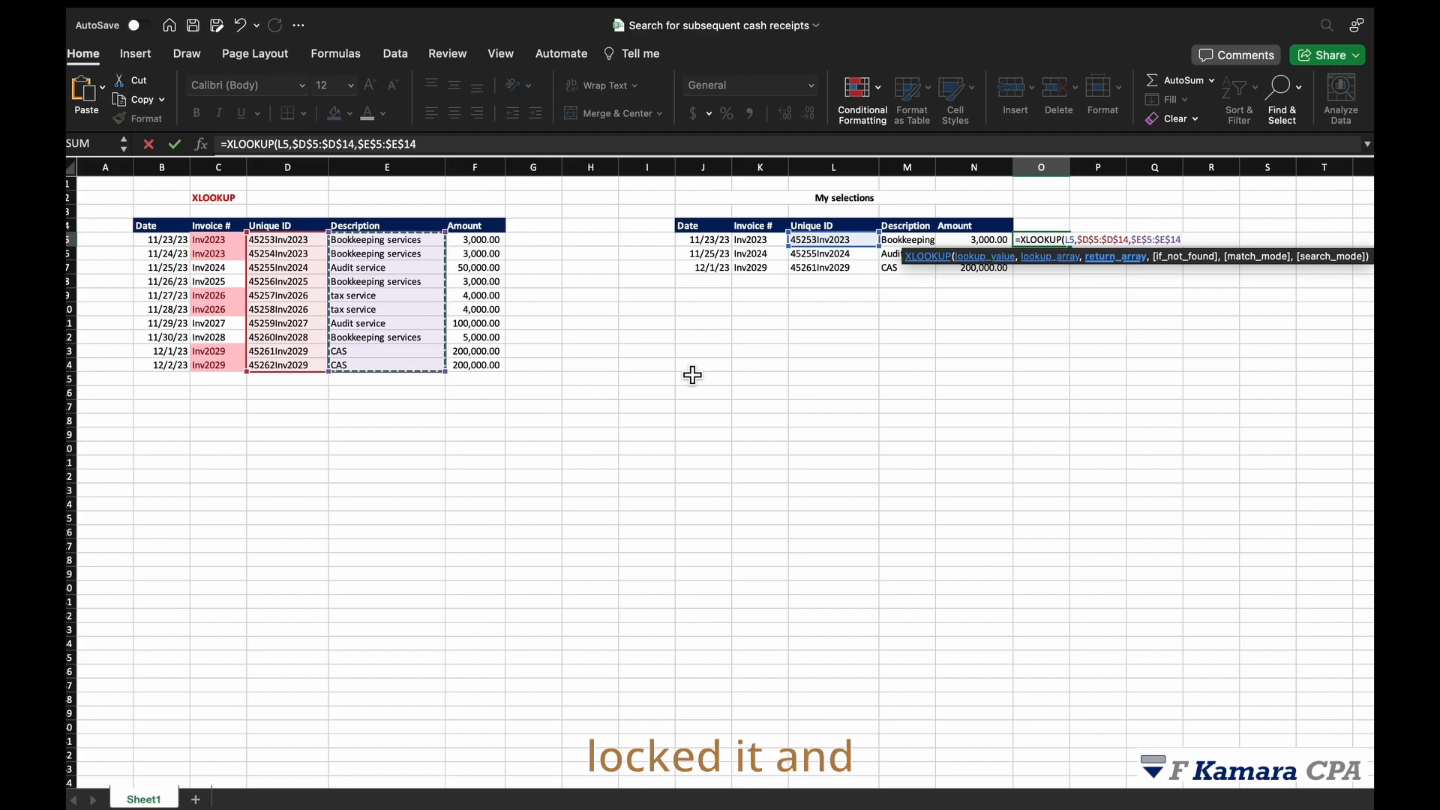
{"action": "type", "text": ")"}
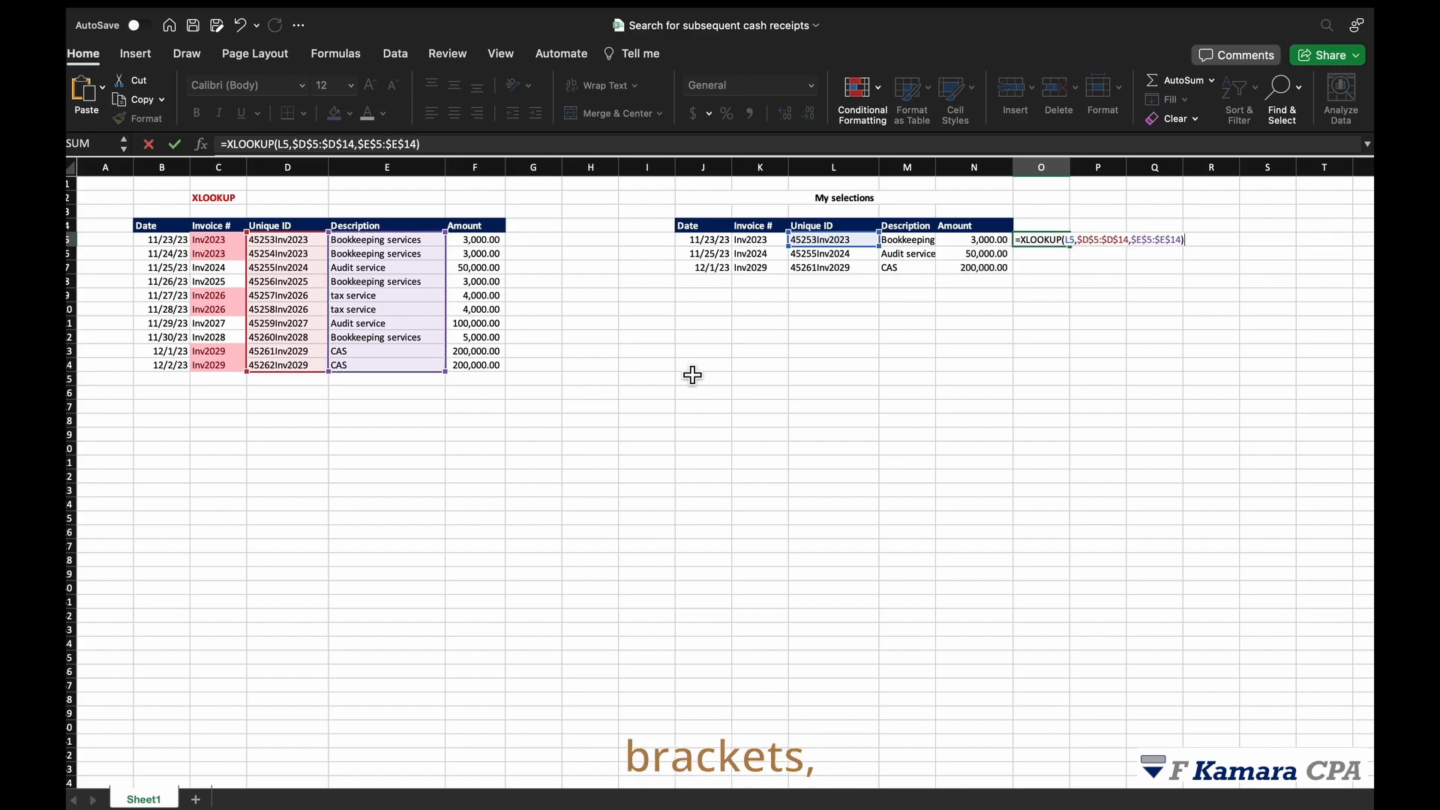
{"action": "key", "text": "Return"}
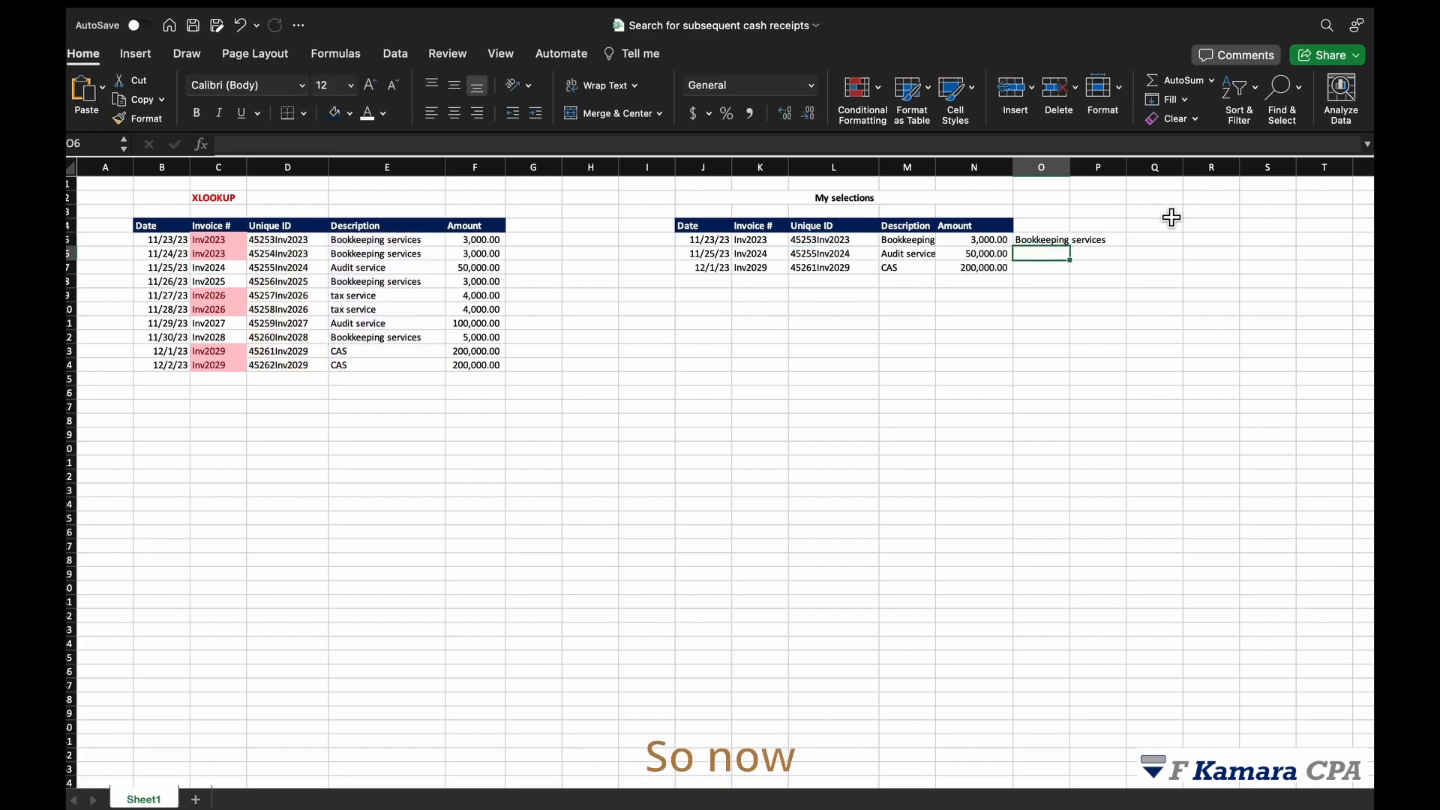
- Widen column O to fit the descriptions and fill the O5 lookup formula down to O7
{"action": "left_click_drag", "start_coordinate": [1063, 174], "coordinate": [1152, 193]}
{"action": "left_click", "coordinate": [1089, 247]}
{"action": "key", "text": "Up"}
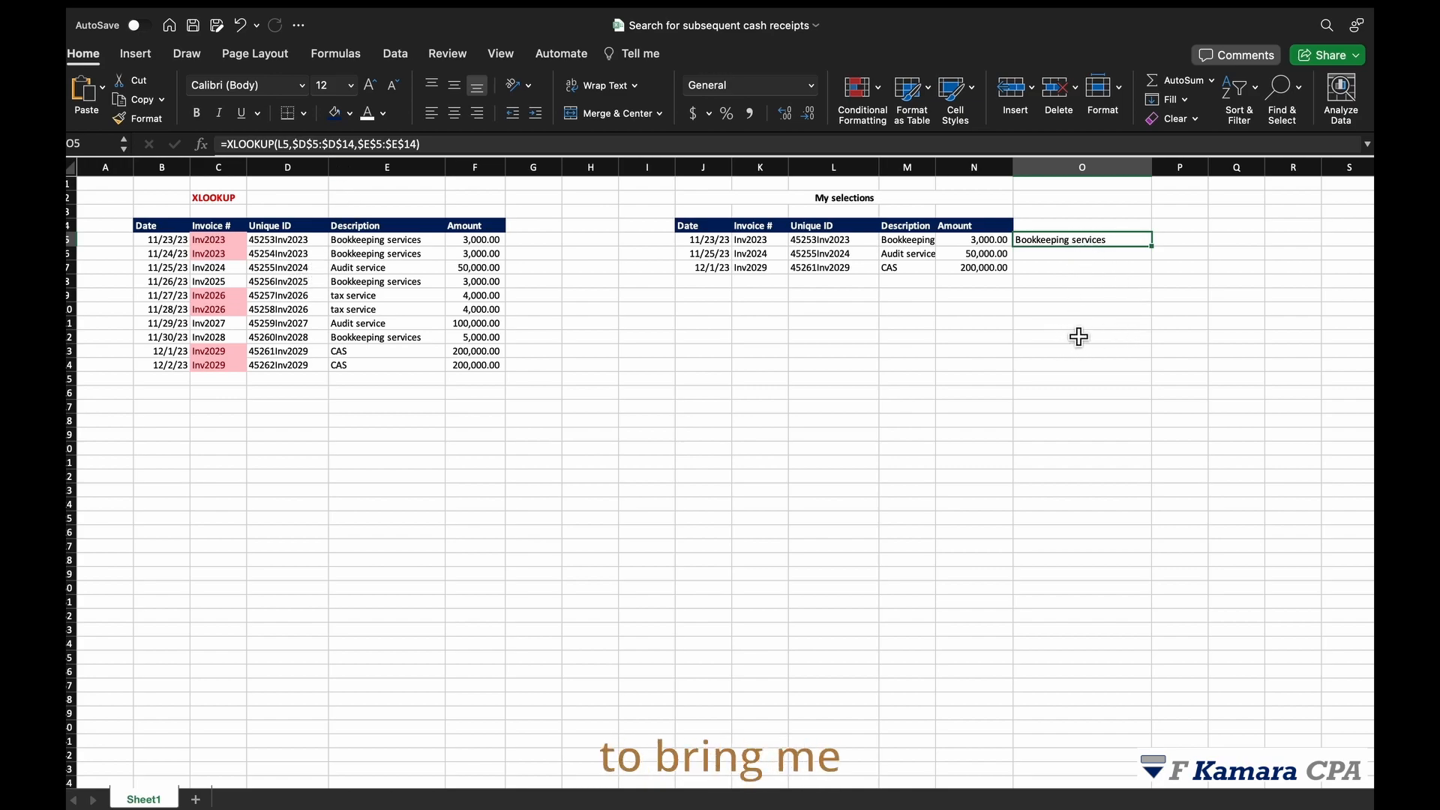
{"action": "left_click_drag", "start_coordinate": [1160, 253], "coordinate": [1164, 274]}
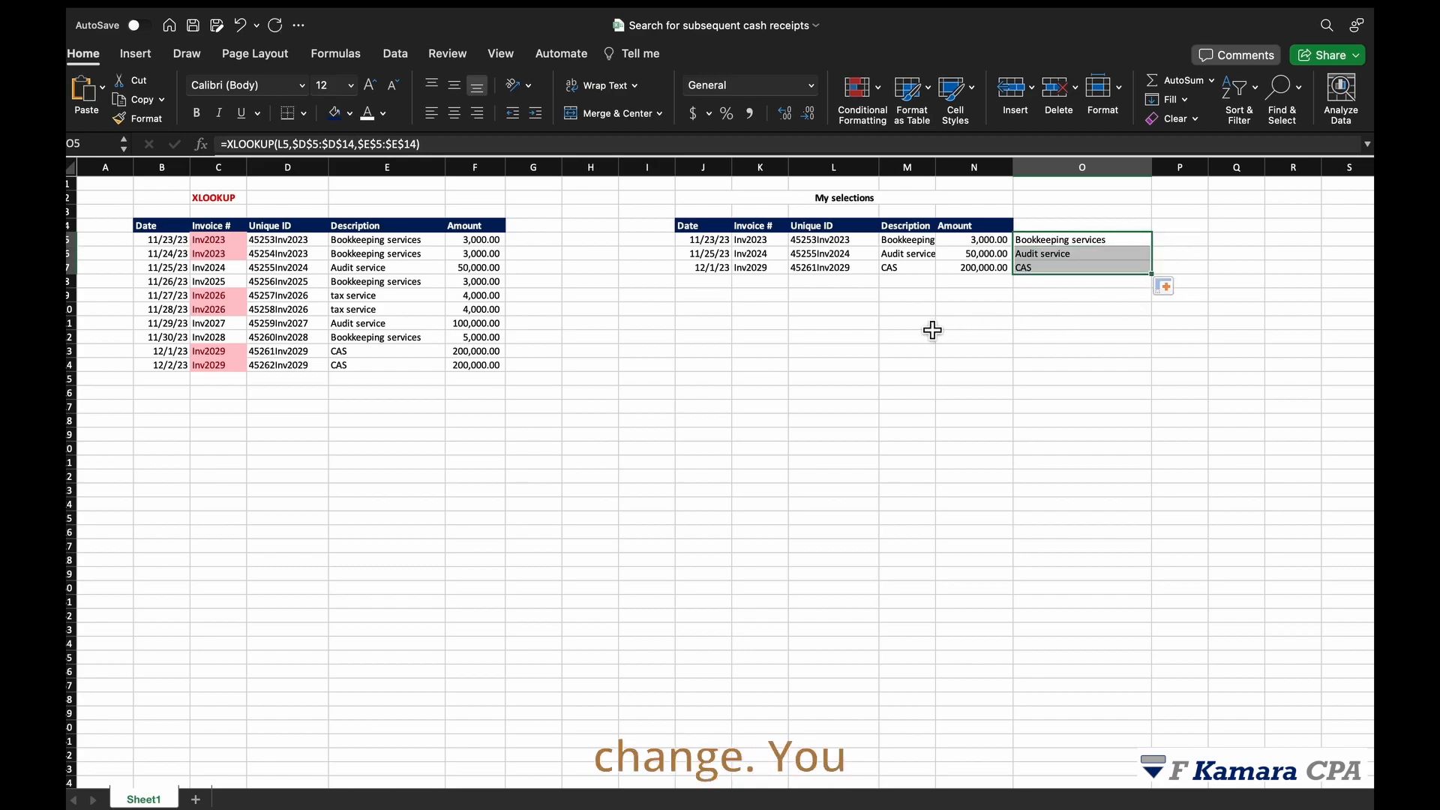
- Check the lookup and return ranges referenced by the description formulas in O5:O7
{"action": "left_click", "coordinate": [1038, 330]}
{"action": "left_click", "coordinate": [1064, 255]}
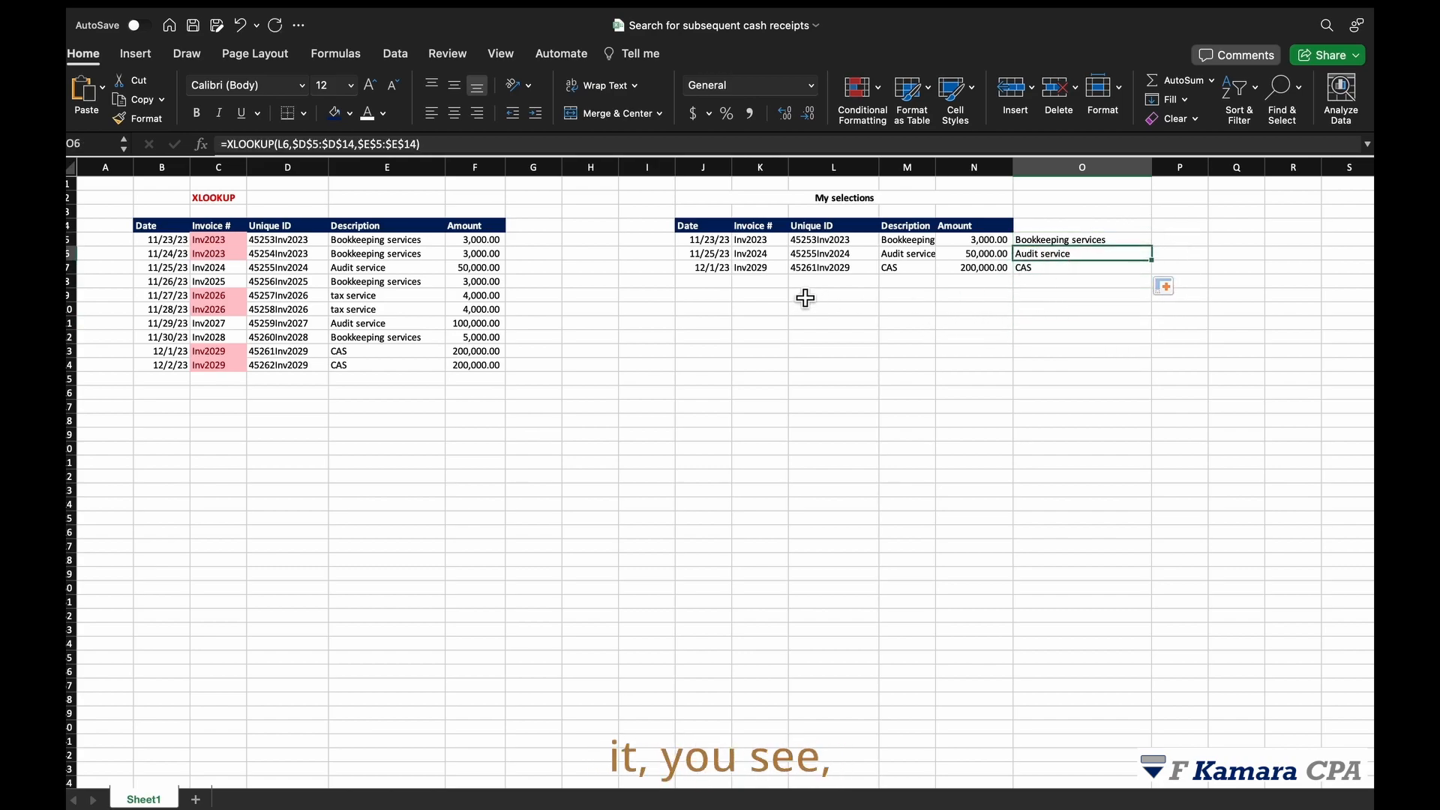
{"action": "left_click", "coordinate": [1066, 270]}
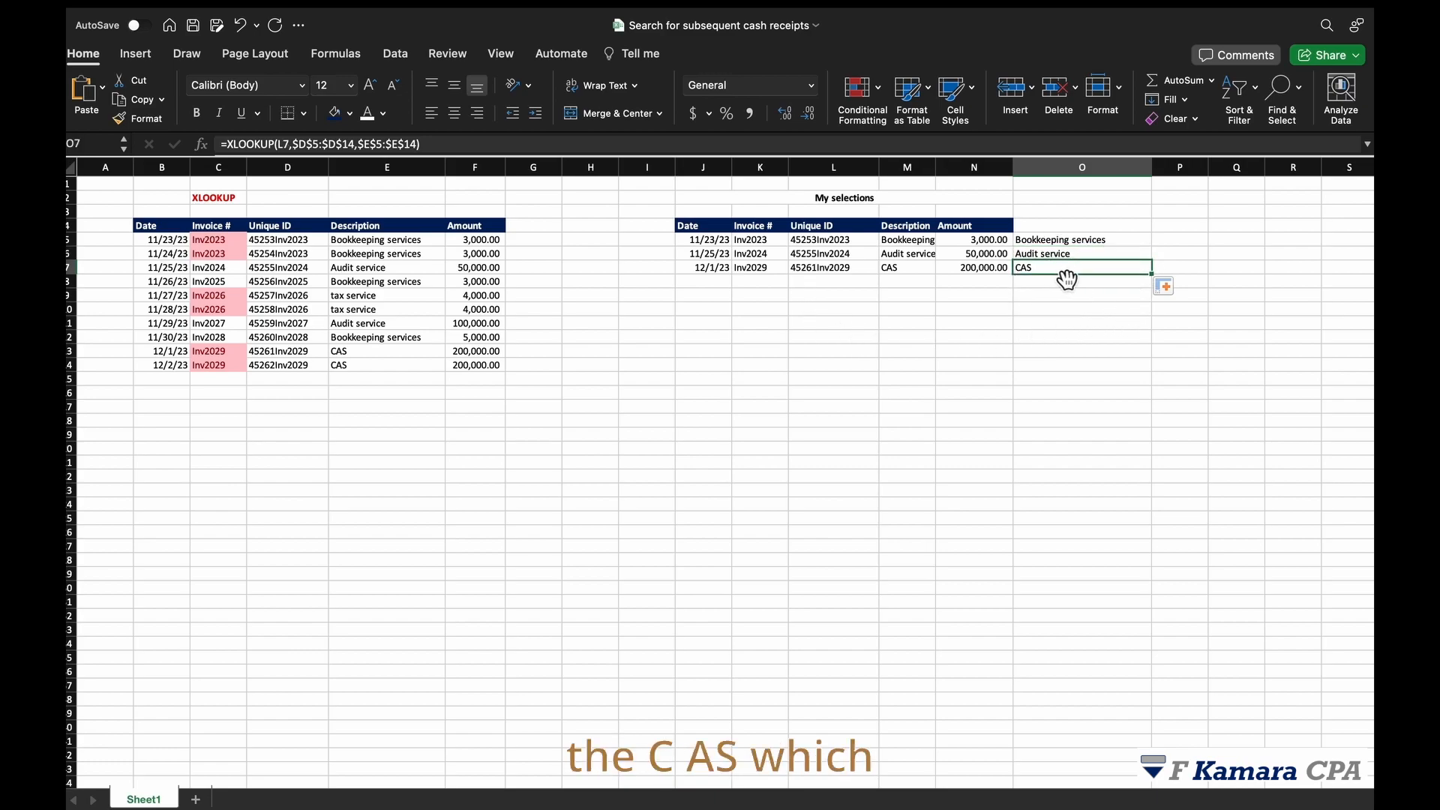
{"action": "double_click", "coordinate": [1070, 273]}
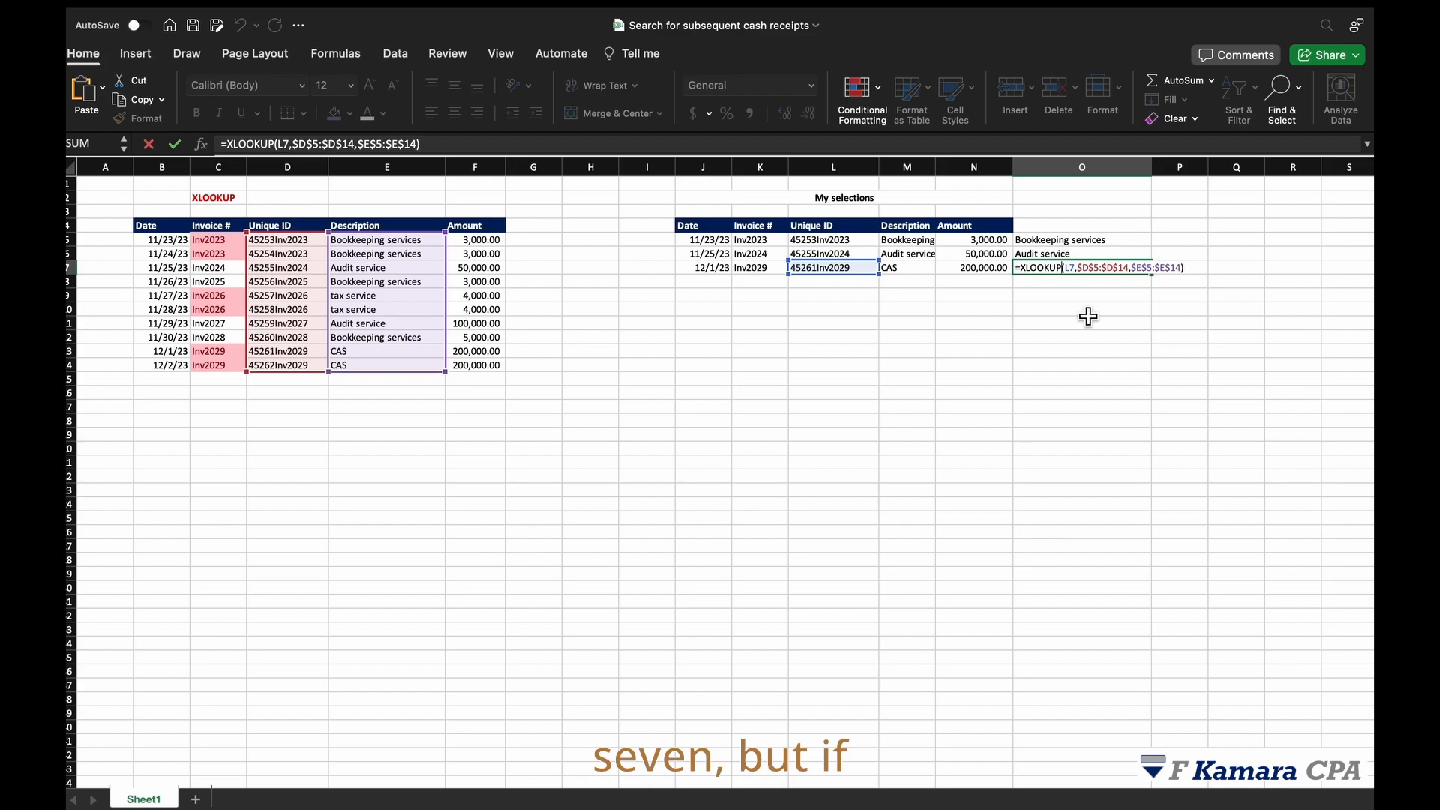
{"action": "key", "text": "Return"}
{"action": "left_click", "coordinate": [1059, 242]}
{"action": "double_click", "coordinate": [1059, 241]}
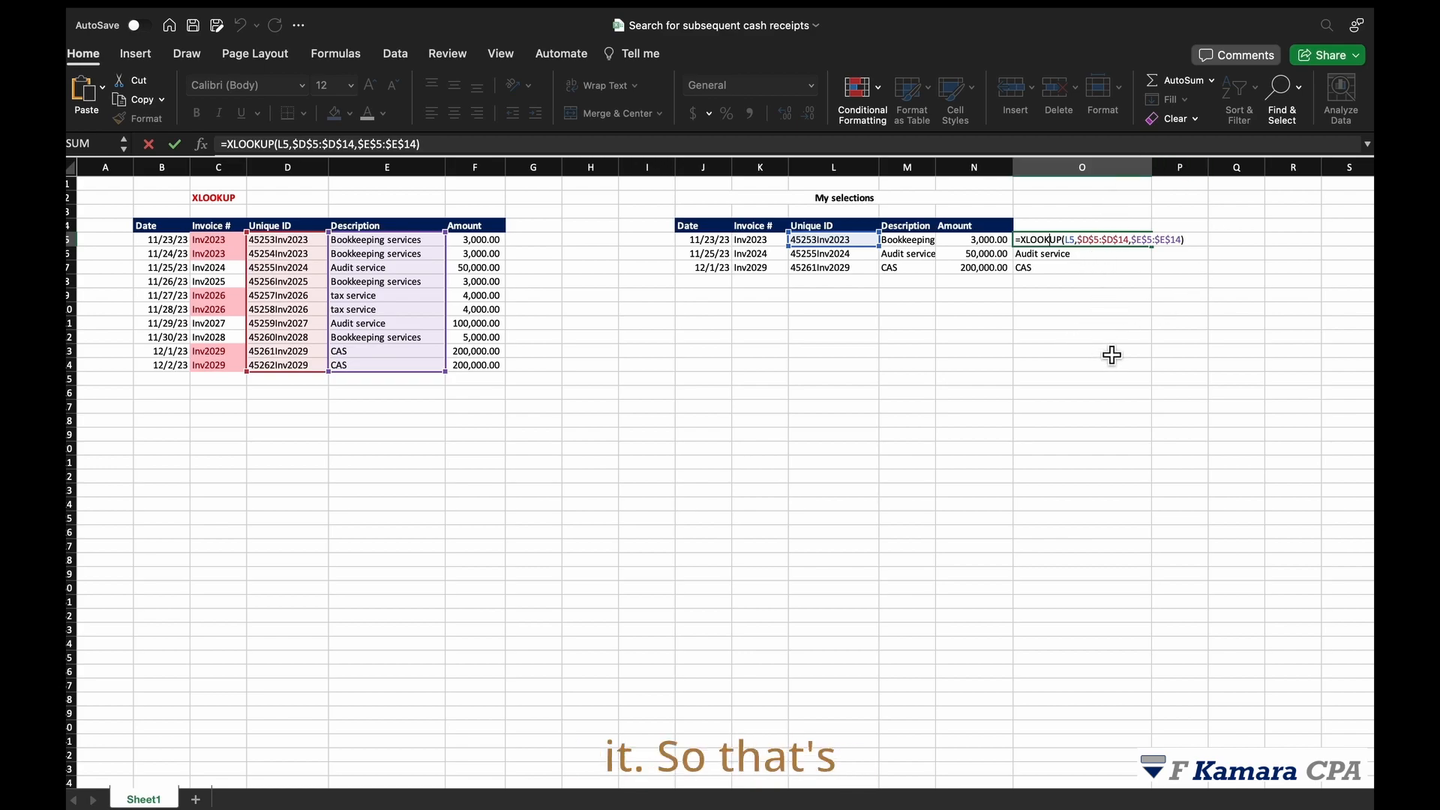
{"action": "key", "text": "ctrl+Return"}
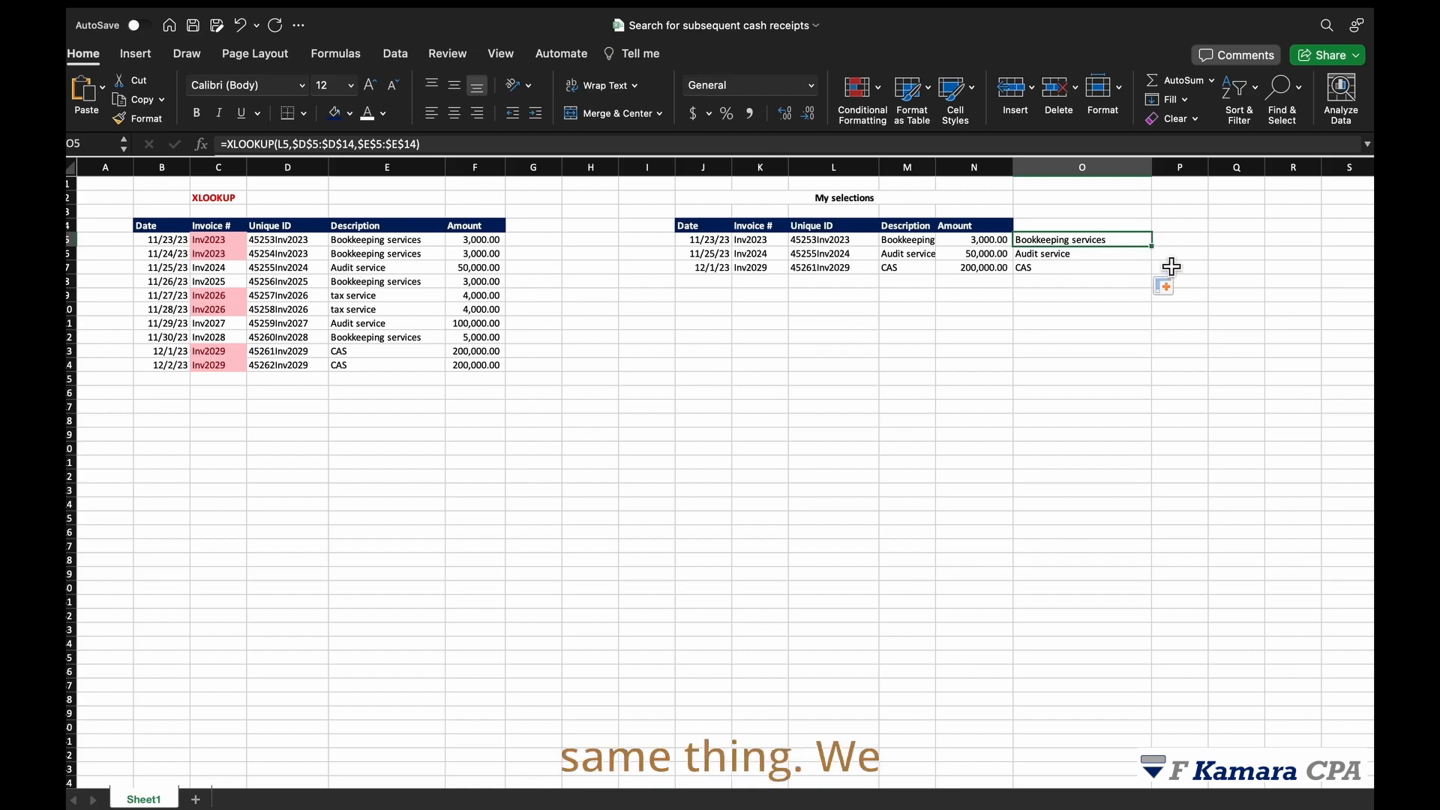
- Copy the O5 lookup formula to P5 and set its lookup value to L5
{"action": "key", "text": "super+c"}
{"action": "left_click", "coordinate": [1199, 240]}
{"action": "key", "text": "super+v"}
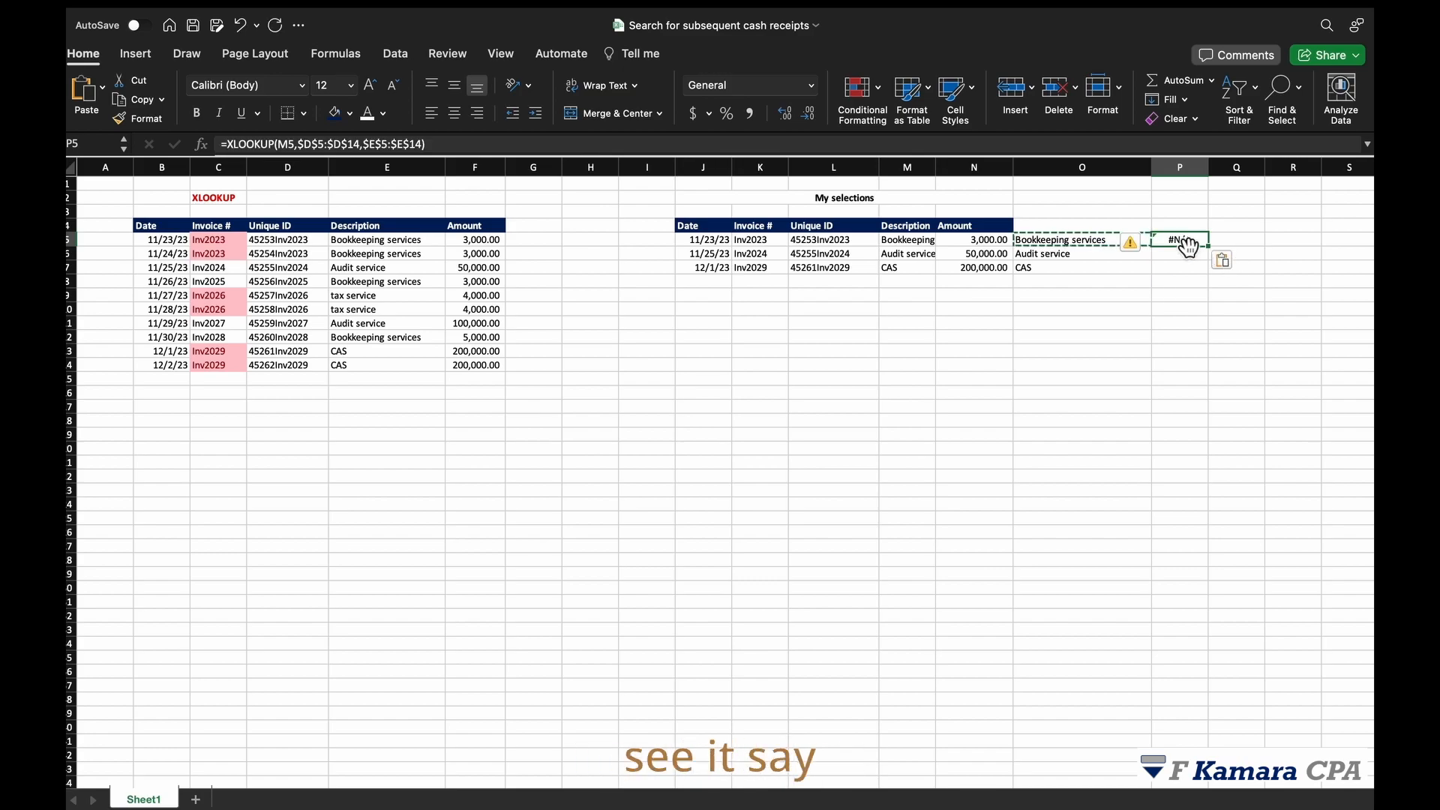
{"action": "left_click", "coordinate": [828, 162]}
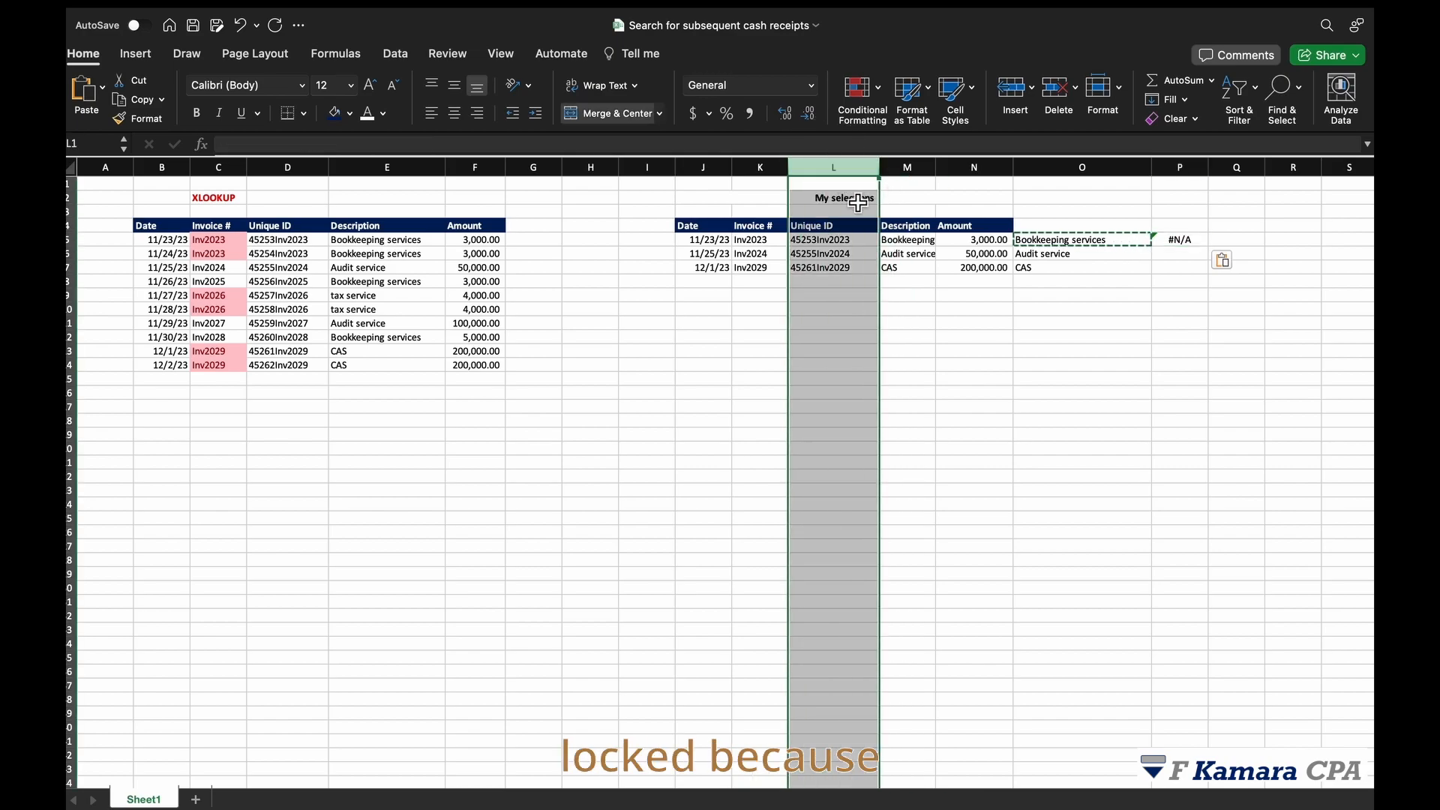
{"action": "double_click", "coordinate": [1192, 240]}
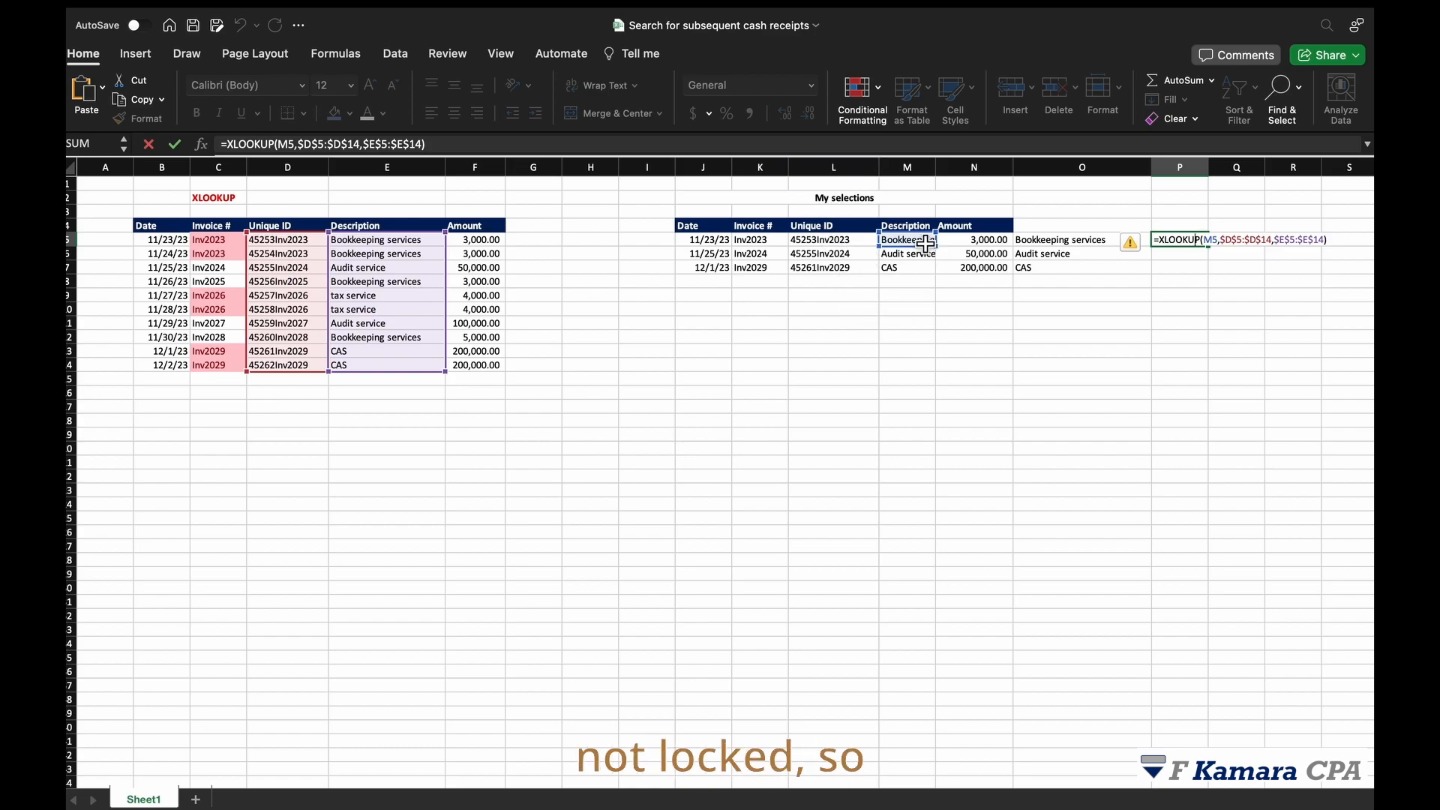
{"action": "left_click_drag", "start_coordinate": [919, 246], "coordinate": [843, 244]}
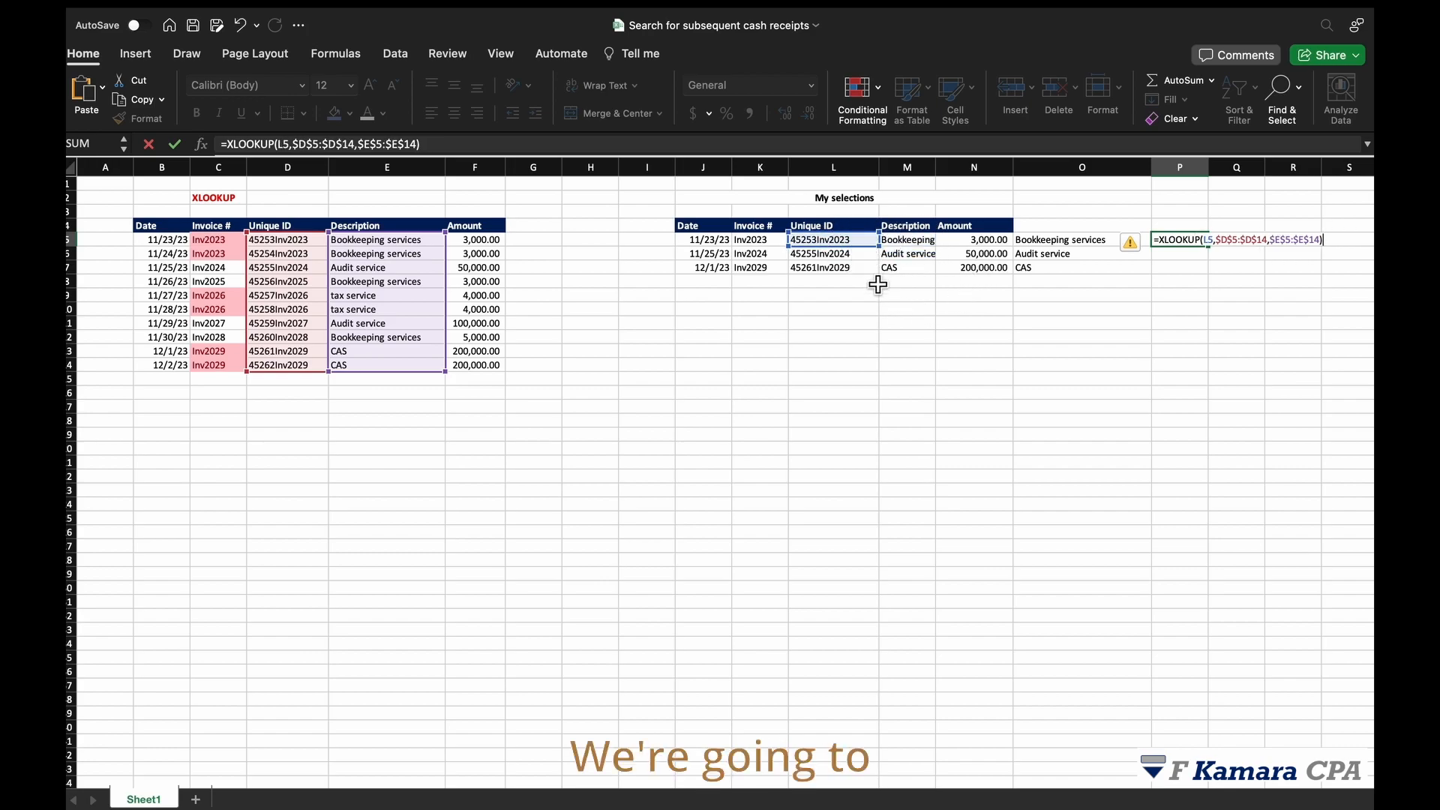
{"action": "key", "text": "Return"}
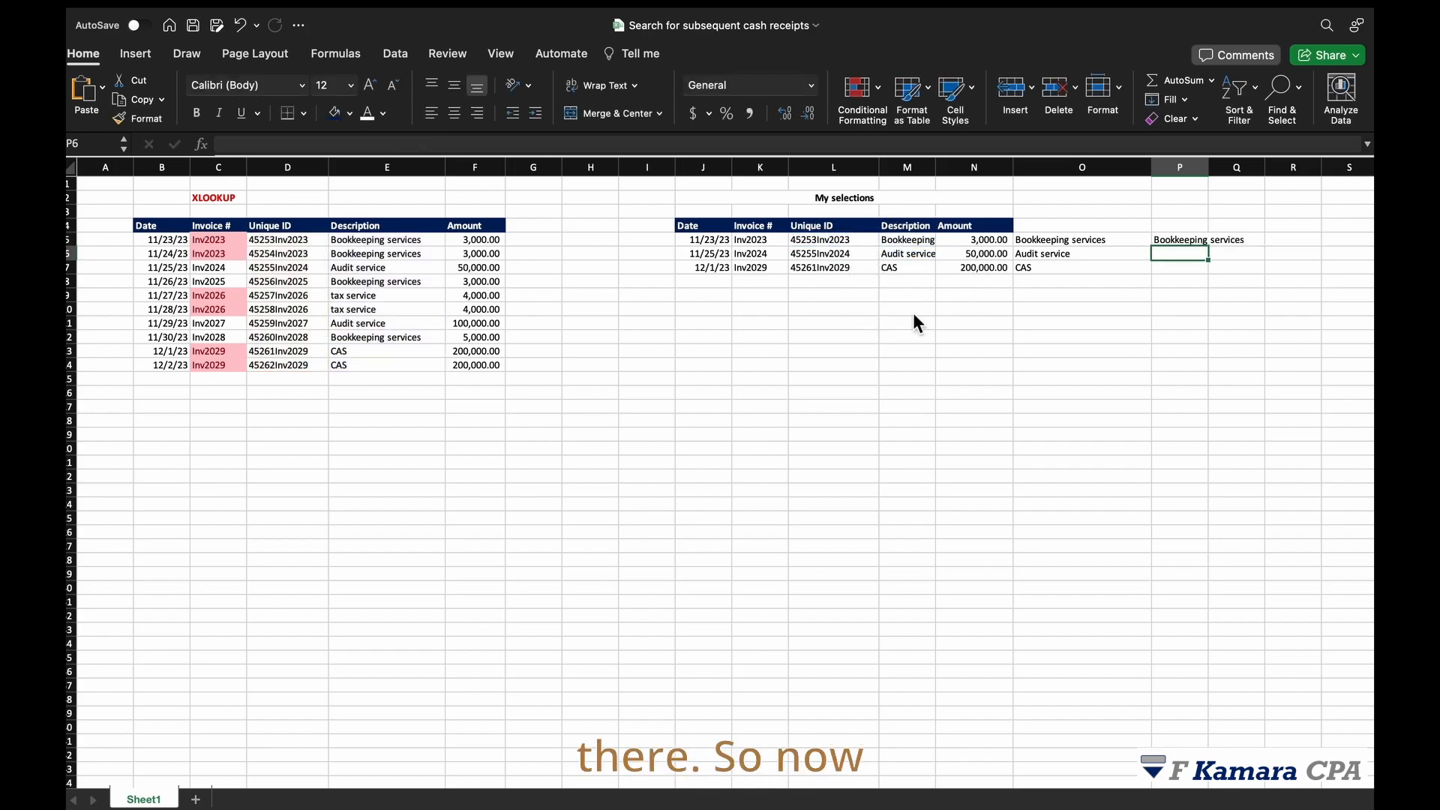
- Change the return array of the P5 lookup to $F$5:$F$14 and fill the formula down to P7
{"action": "double_click", "coordinate": [1213, 243]}
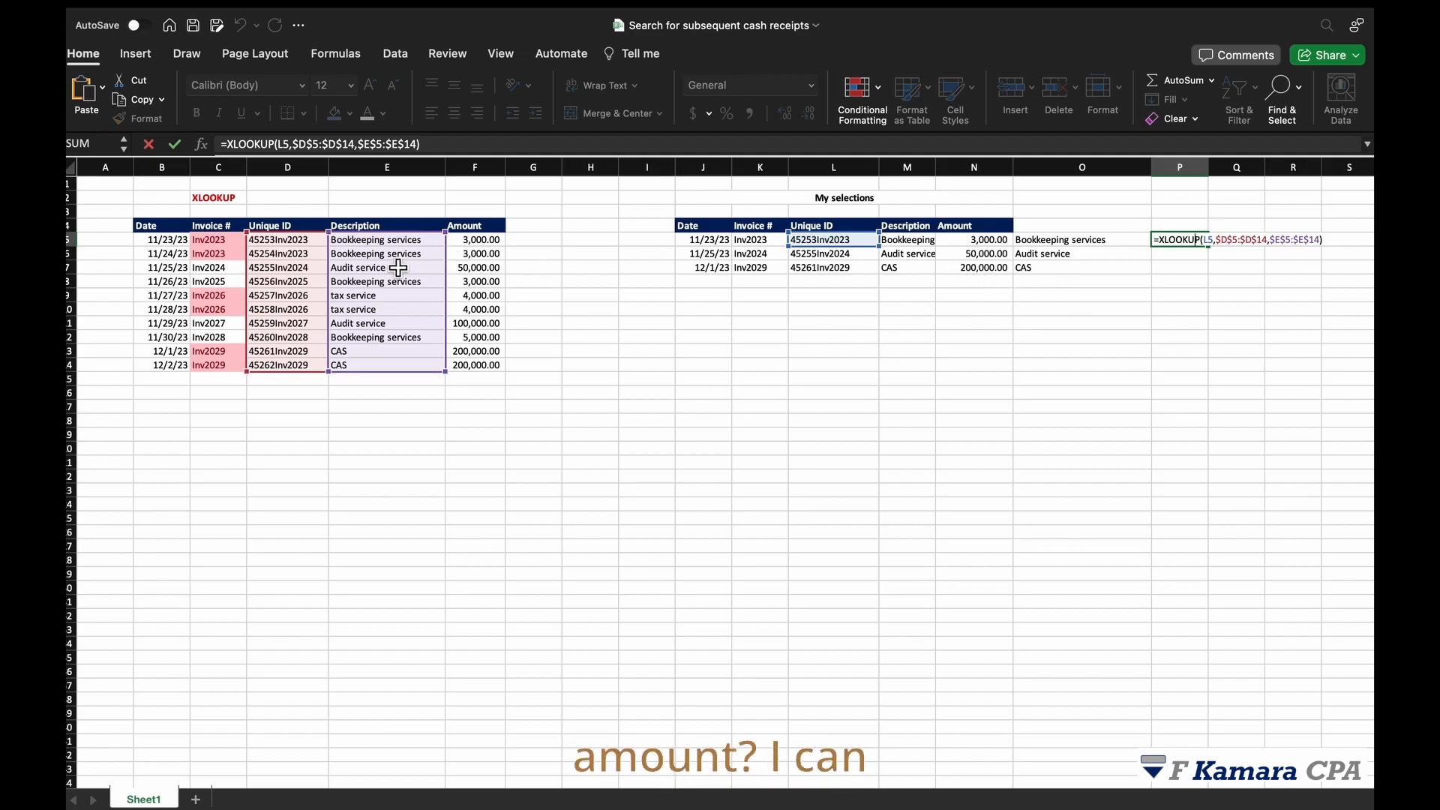
{"action": "left_click_drag", "start_coordinate": [402, 238], "coordinate": [460, 241]}
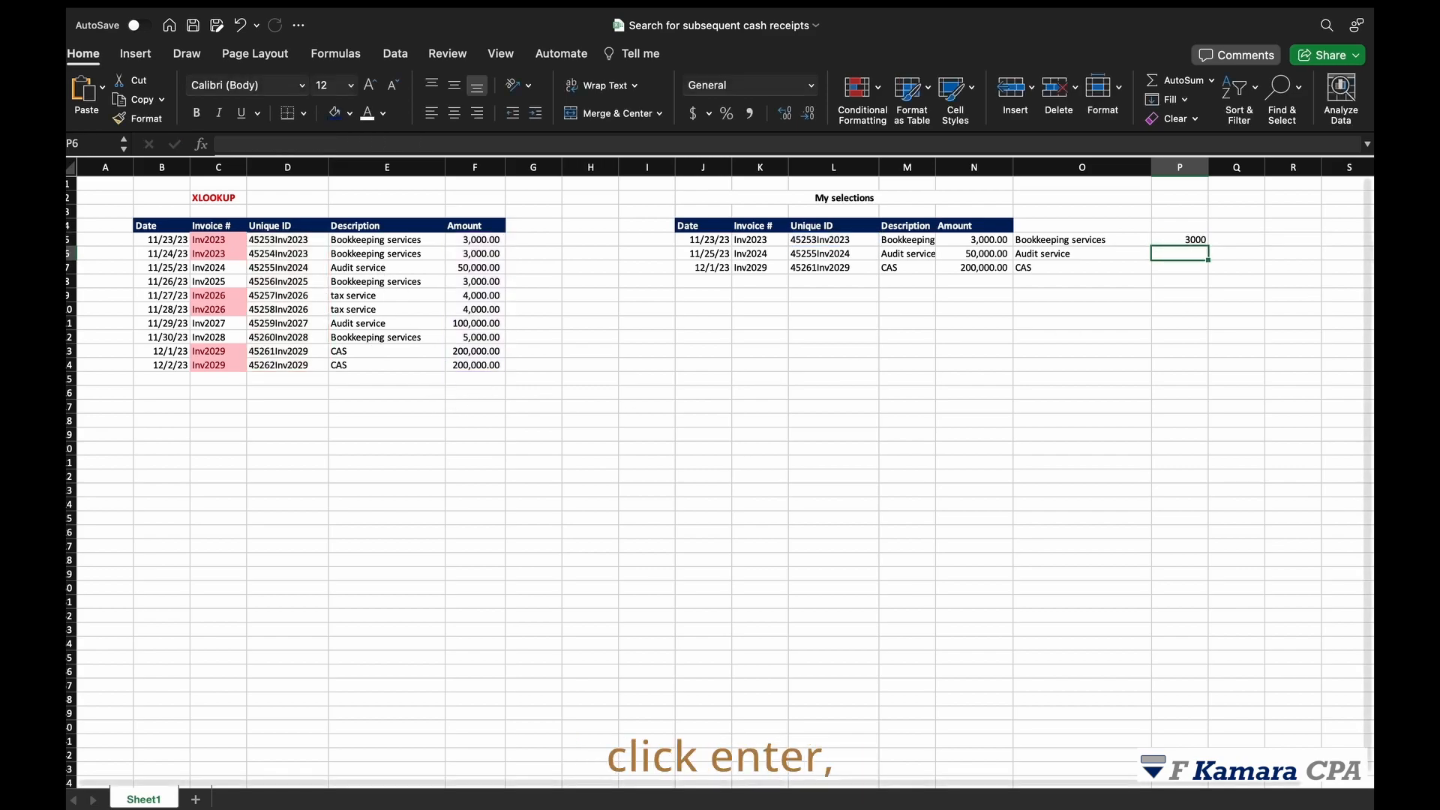
{"action": "left_click", "coordinate": [1191, 242]}
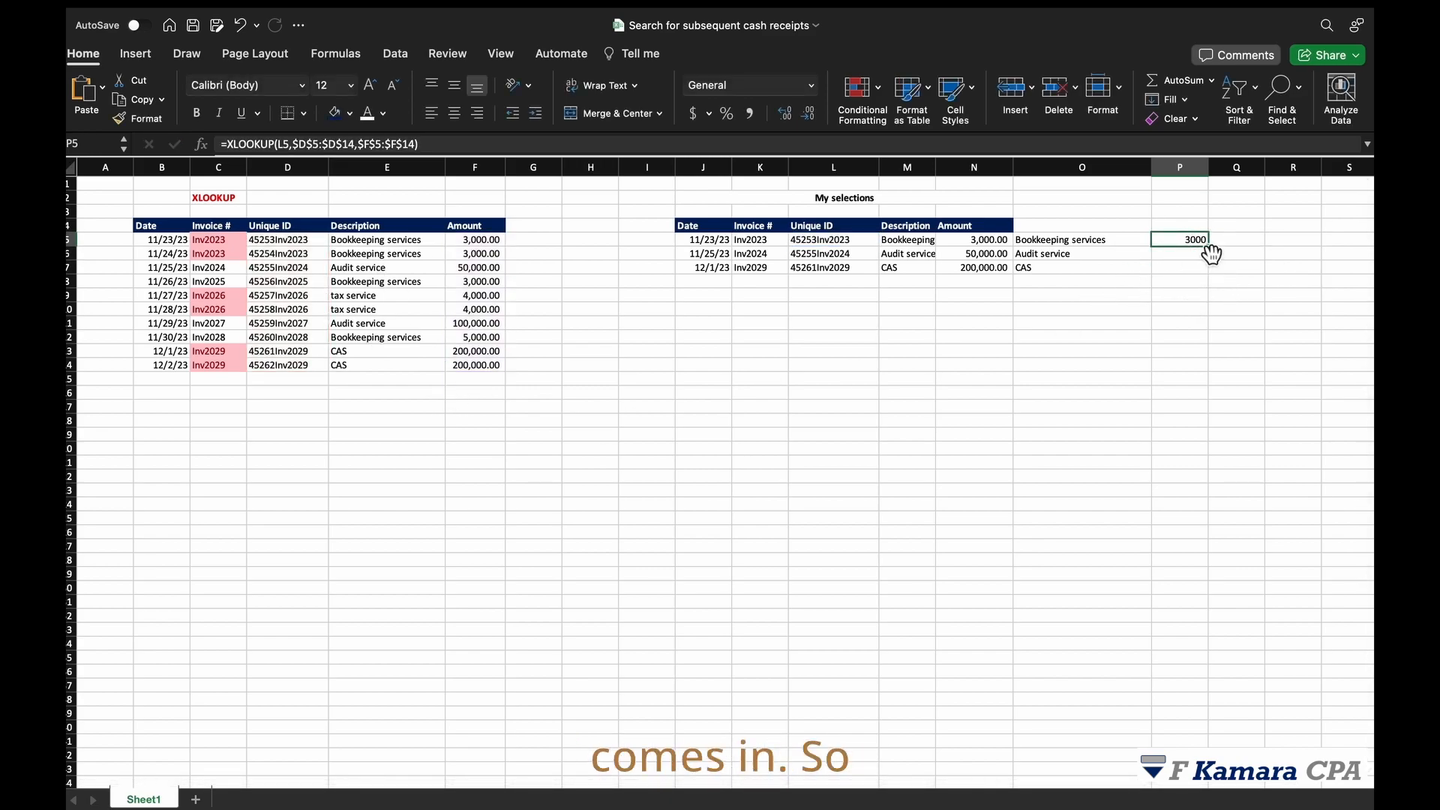
{"action": "left_click_drag", "start_coordinate": [1208, 246], "coordinate": [1207, 279]}
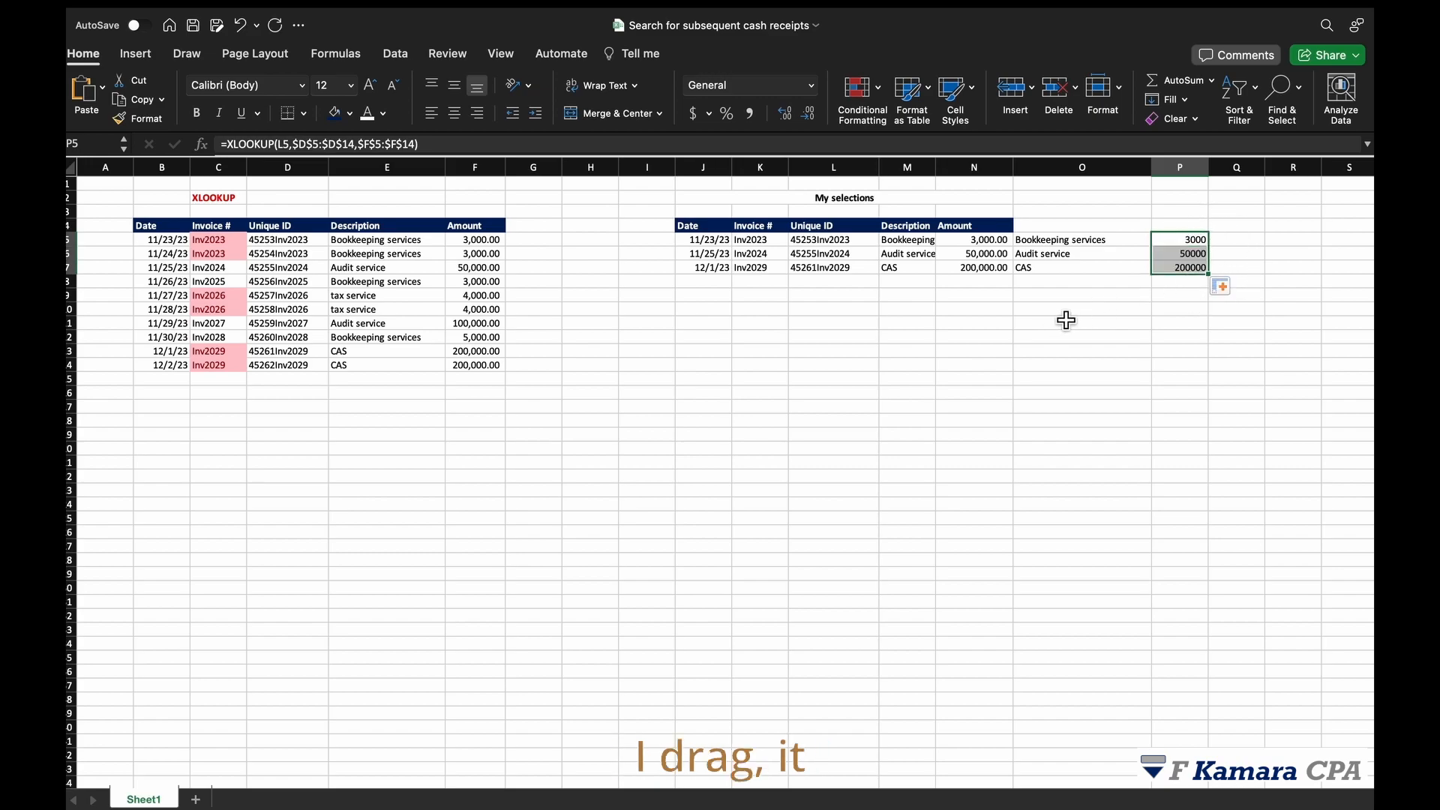
{"action": "left_click", "coordinate": [1183, 342]}
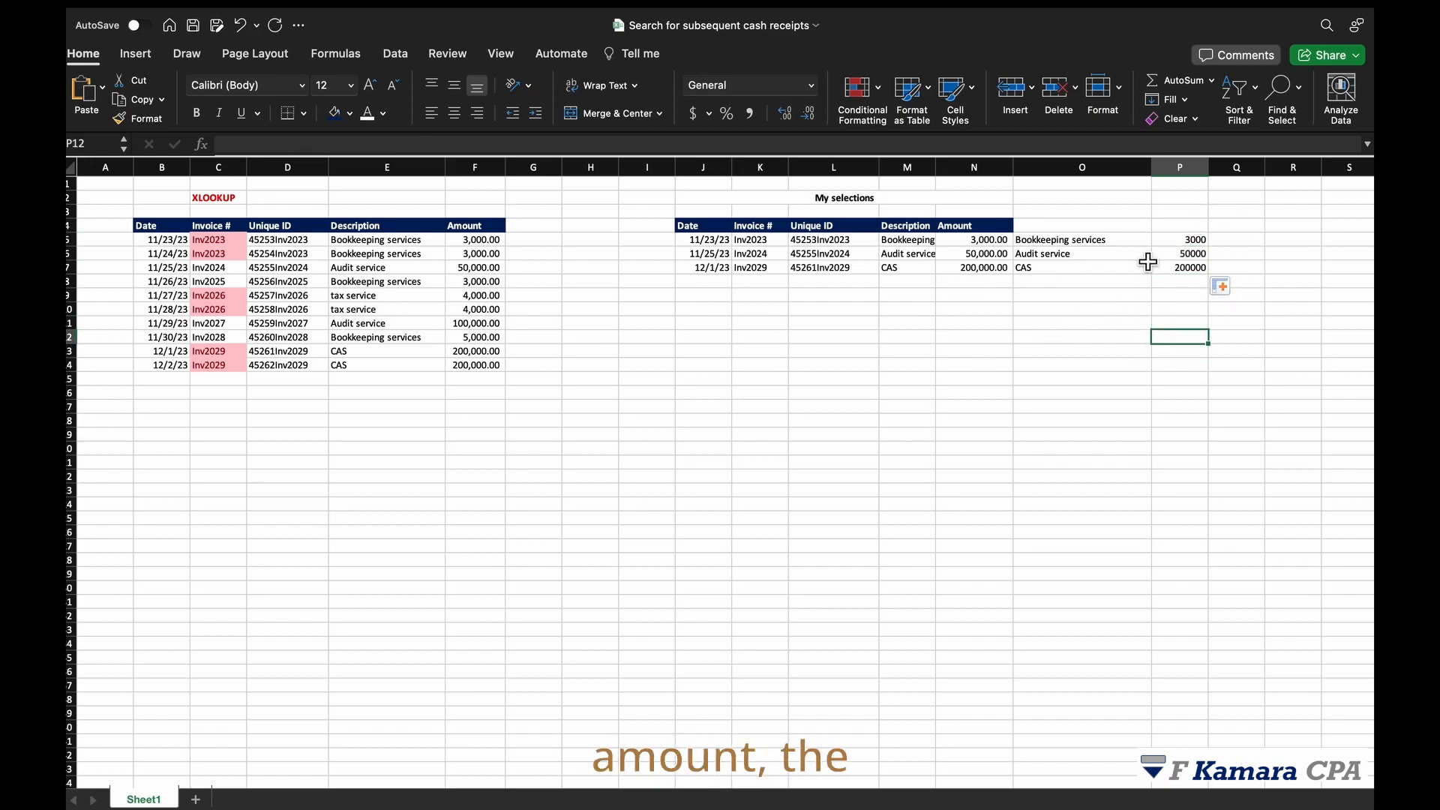
- Compare the looked-up descriptions and amounts in J5:P7 with the invoice list and the blank cells G5:G14 beside it
{"action": "left_click", "coordinate": [1195, 257]}
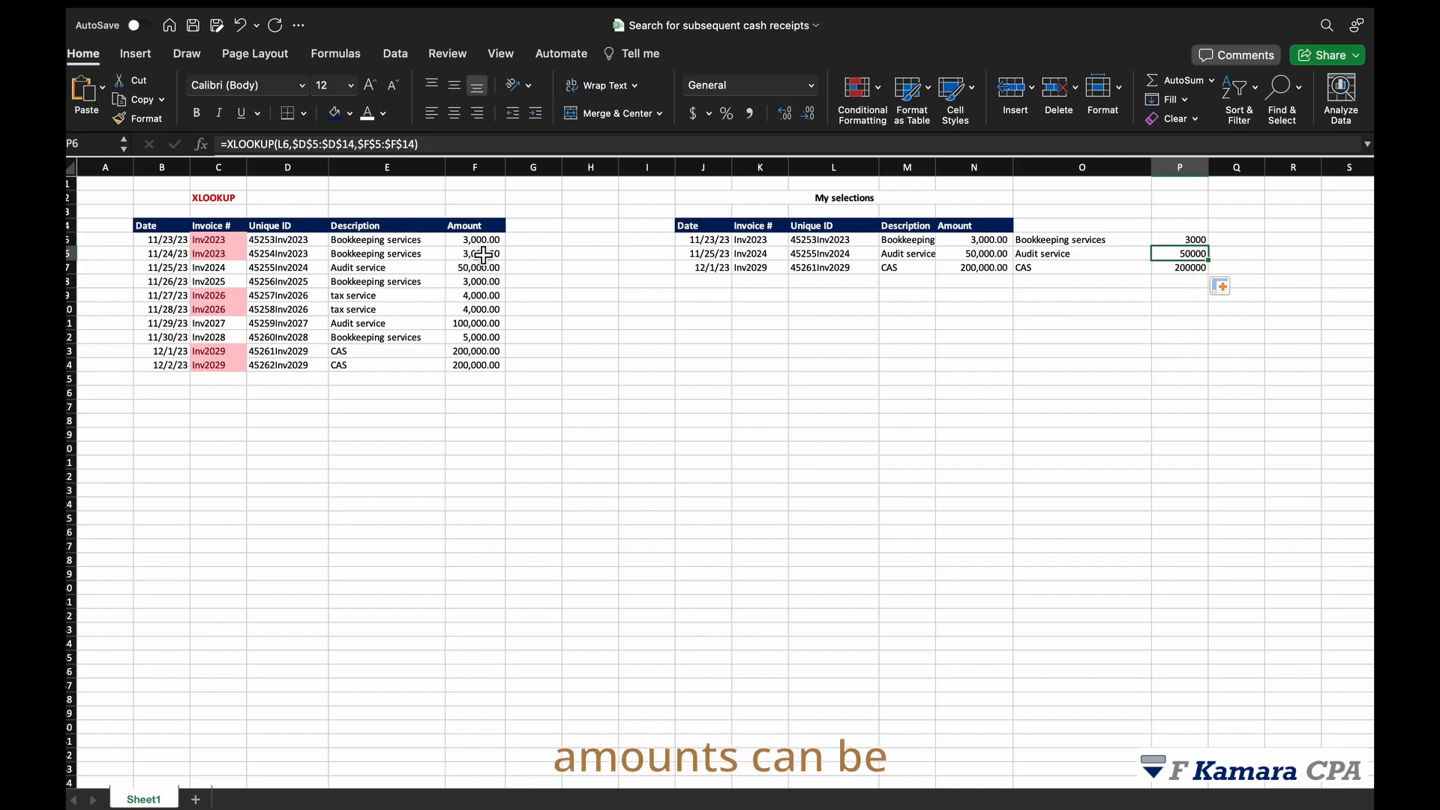
{"action": "left_click", "coordinate": [536, 240]}
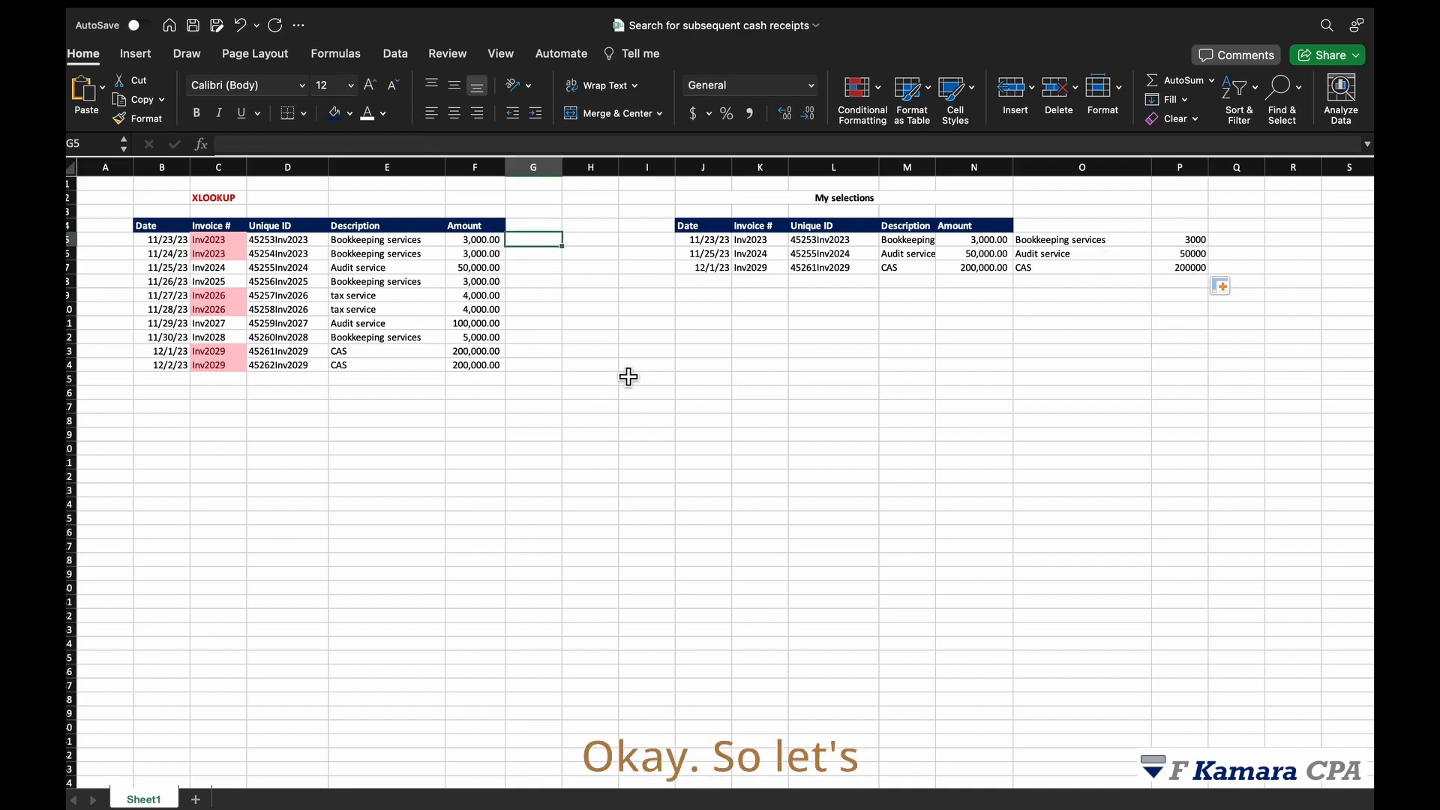
{"action": "left_click", "coordinate": [780, 324]}
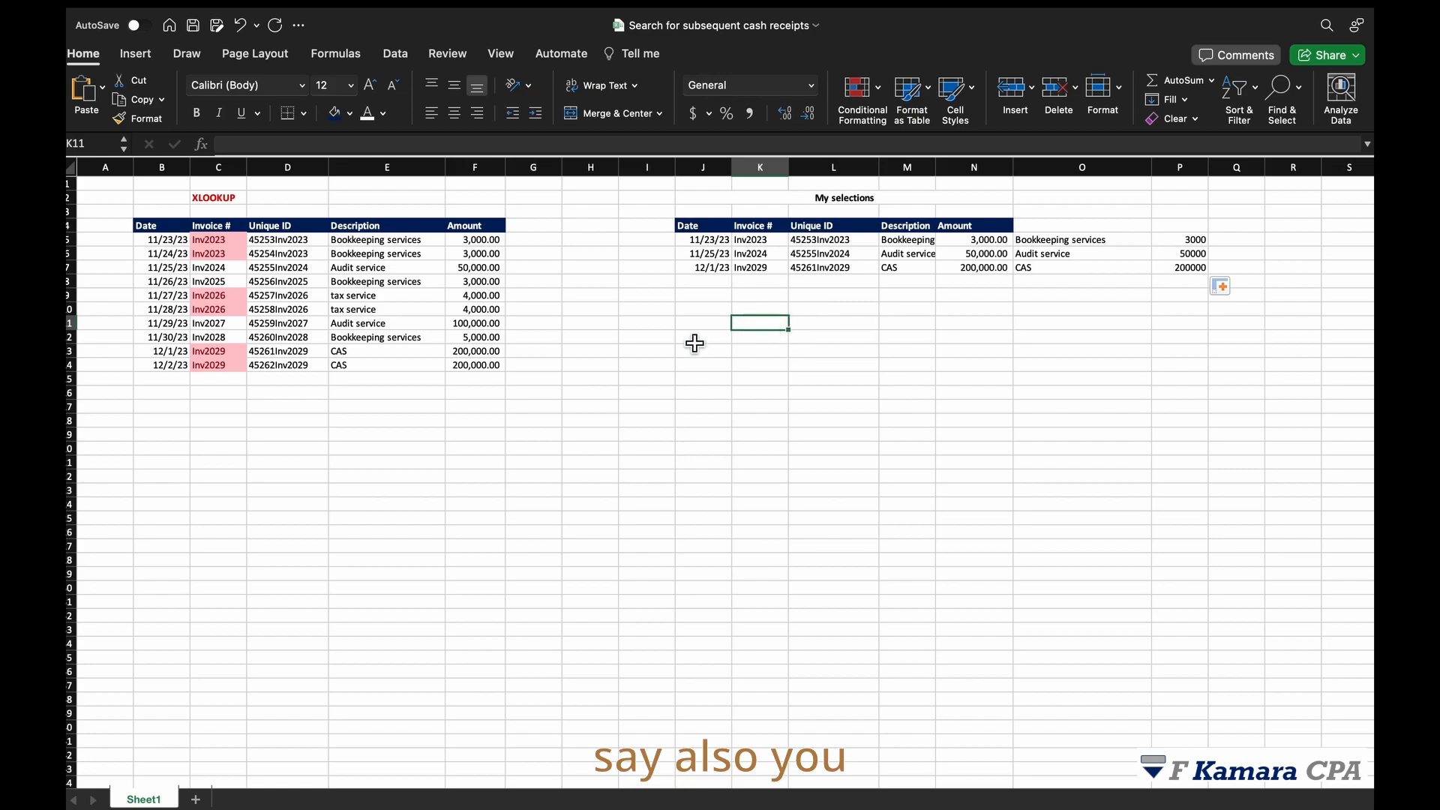
{"action": "left_click", "coordinate": [348, 282]}
{"action": "left_click_drag", "start_coordinate": [537, 245], "coordinate": [529, 368]}
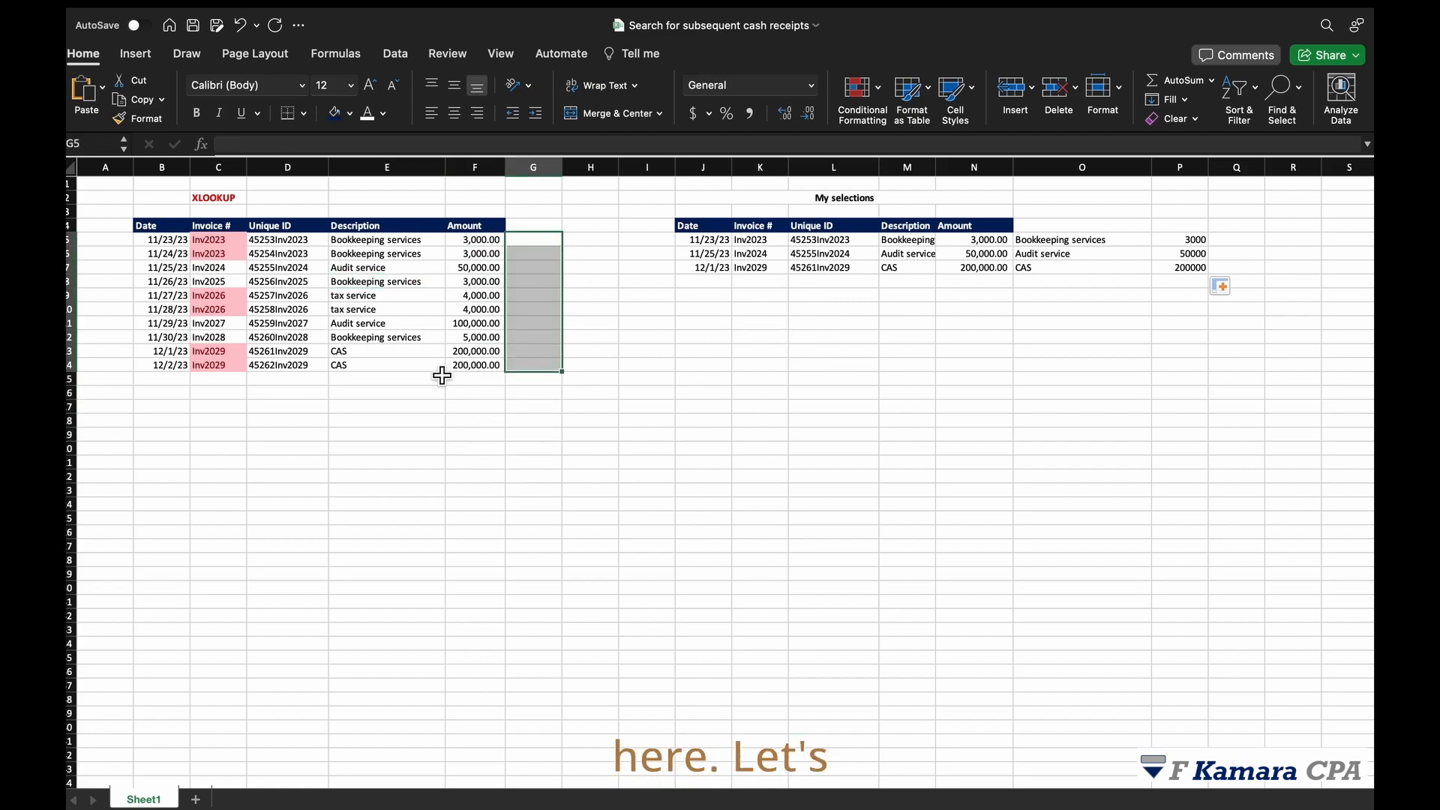
{"action": "left_click", "coordinate": [412, 309]}
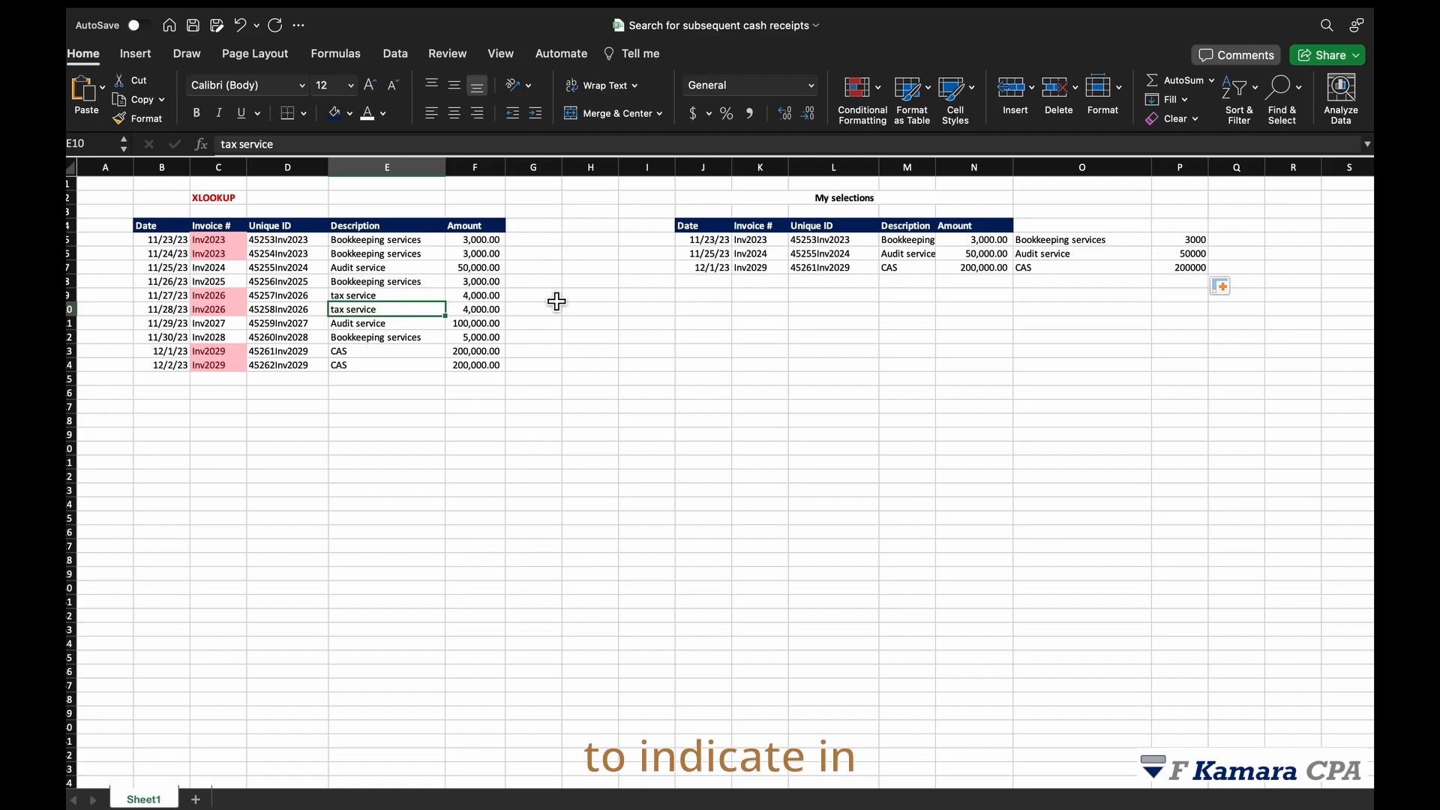
{"action": "left_click", "coordinate": [473, 268]}
{"action": "left_click_drag", "start_coordinate": [150, 229], "coordinate": [482, 362]}
{"action": "left_click", "coordinate": [905, 240]}
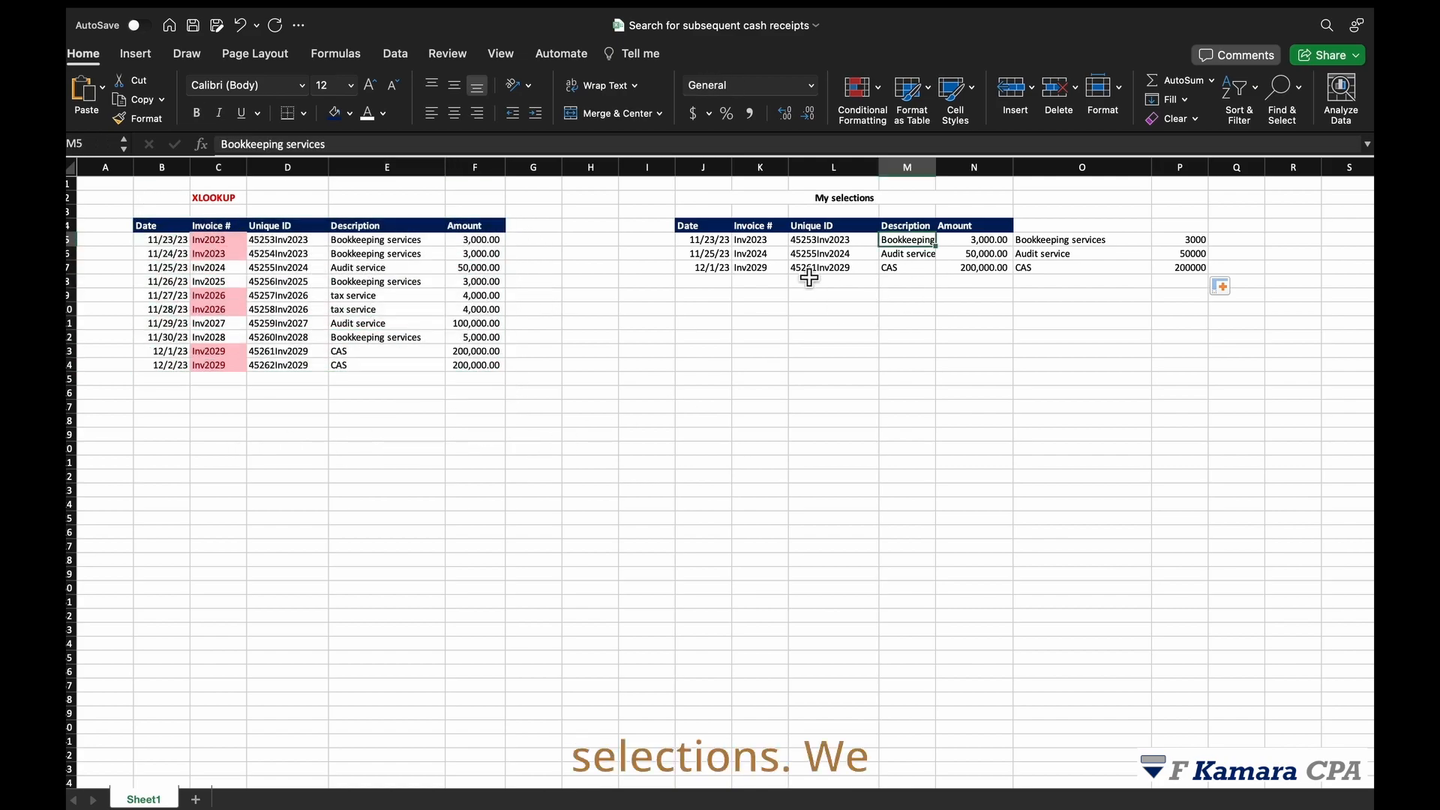
{"action": "left_click", "coordinate": [820, 254]}
{"action": "left_click", "coordinate": [728, 242]}
{"action": "left_click_drag", "start_coordinate": [728, 243], "coordinate": [1185, 269]}
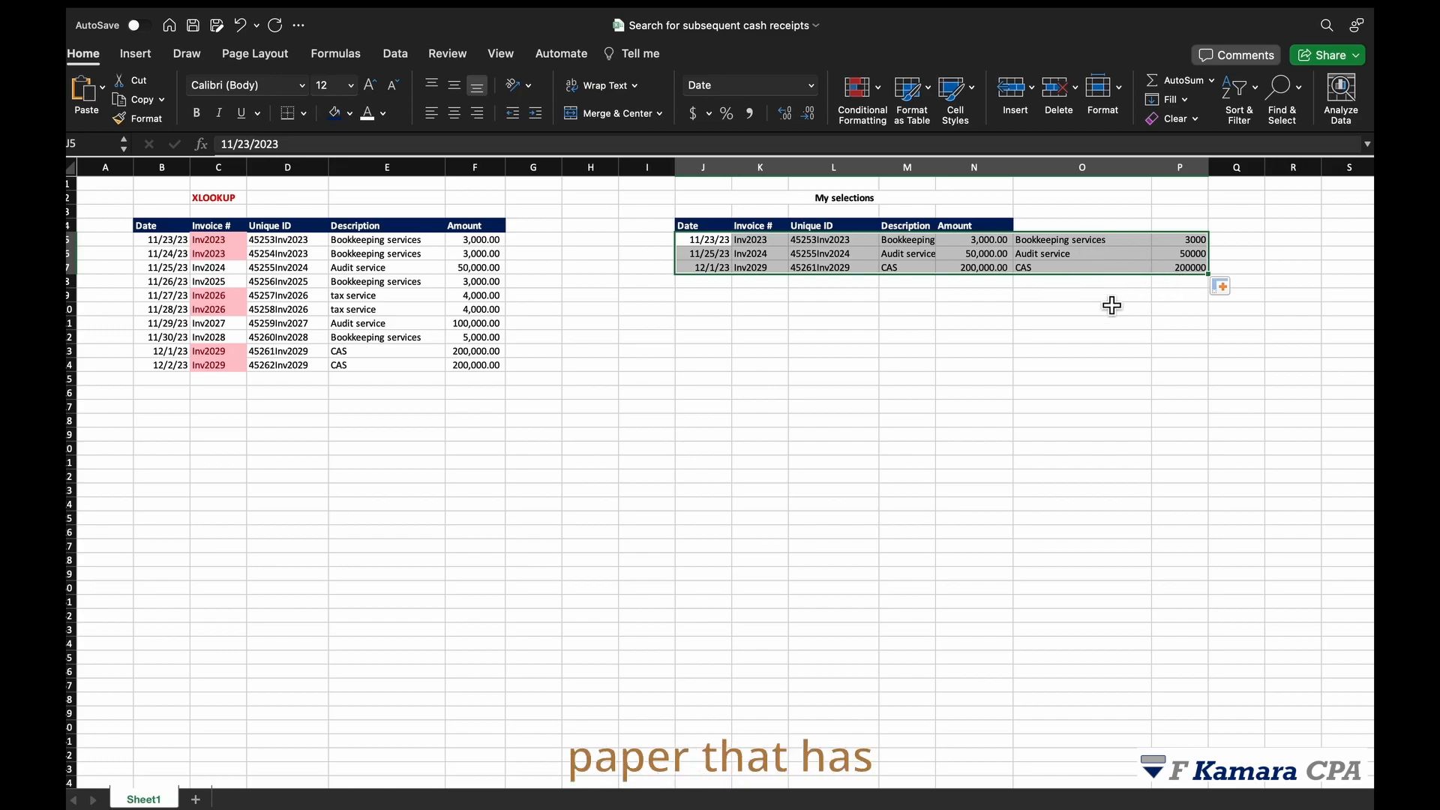
- Add the column header "Selections" in G4 beside the invoice list's Amount column
{"action": "left_click", "coordinate": [525, 253]}
{"action": "left_click", "coordinate": [481, 254]}
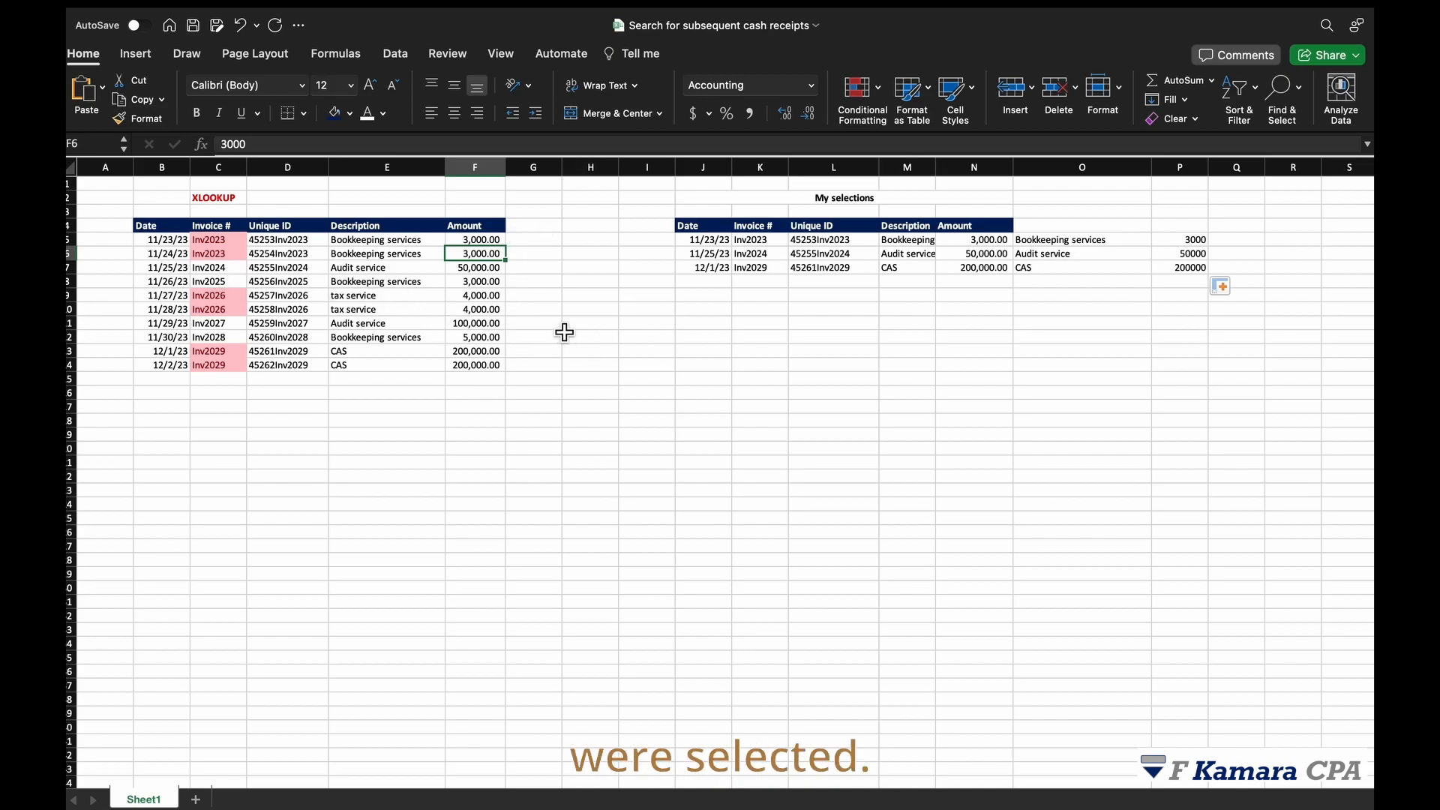
{"action": "left_click", "coordinate": [533, 227]}
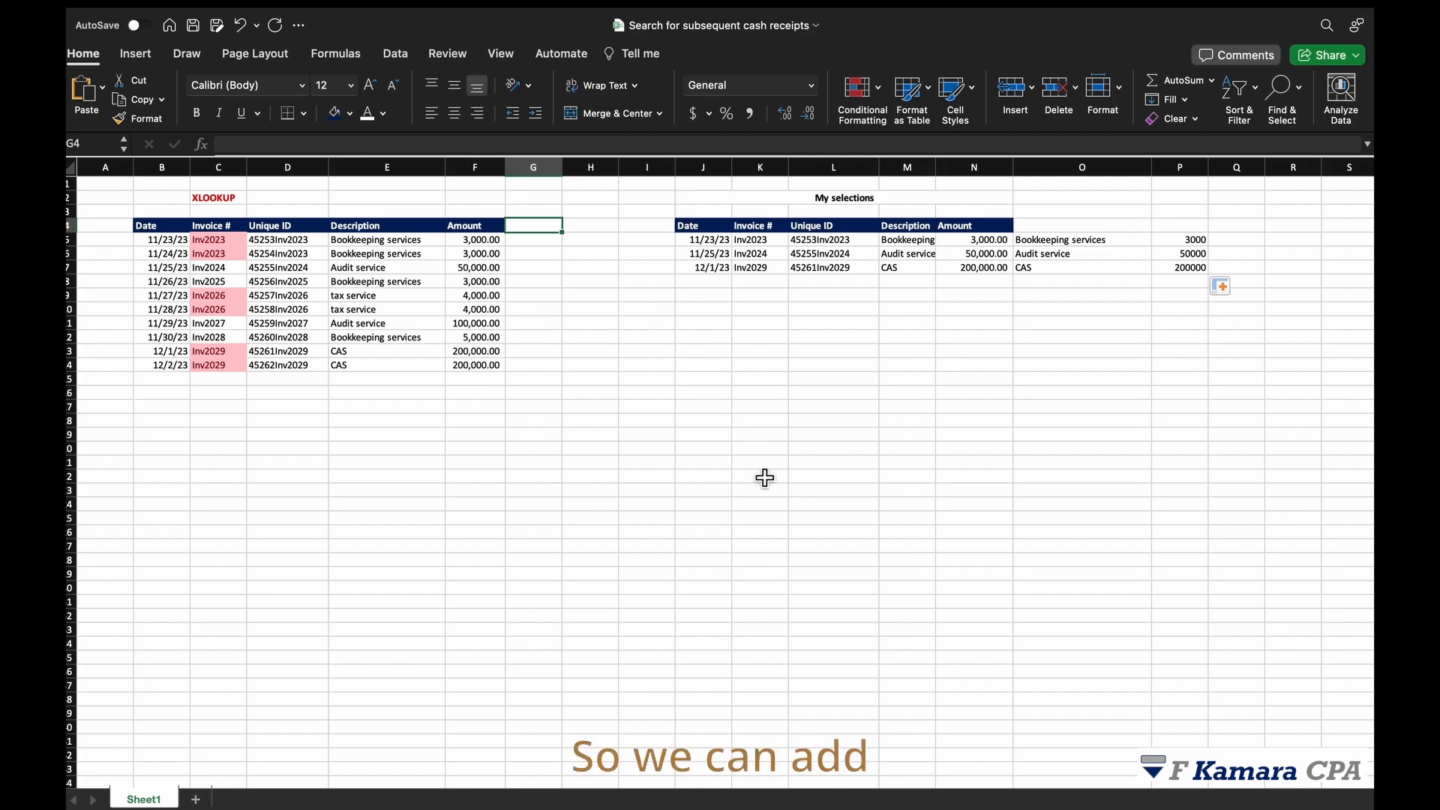
{"action": "type", "text": "Selections"}
{"action": "left_click", "coordinate": [762, 408]}
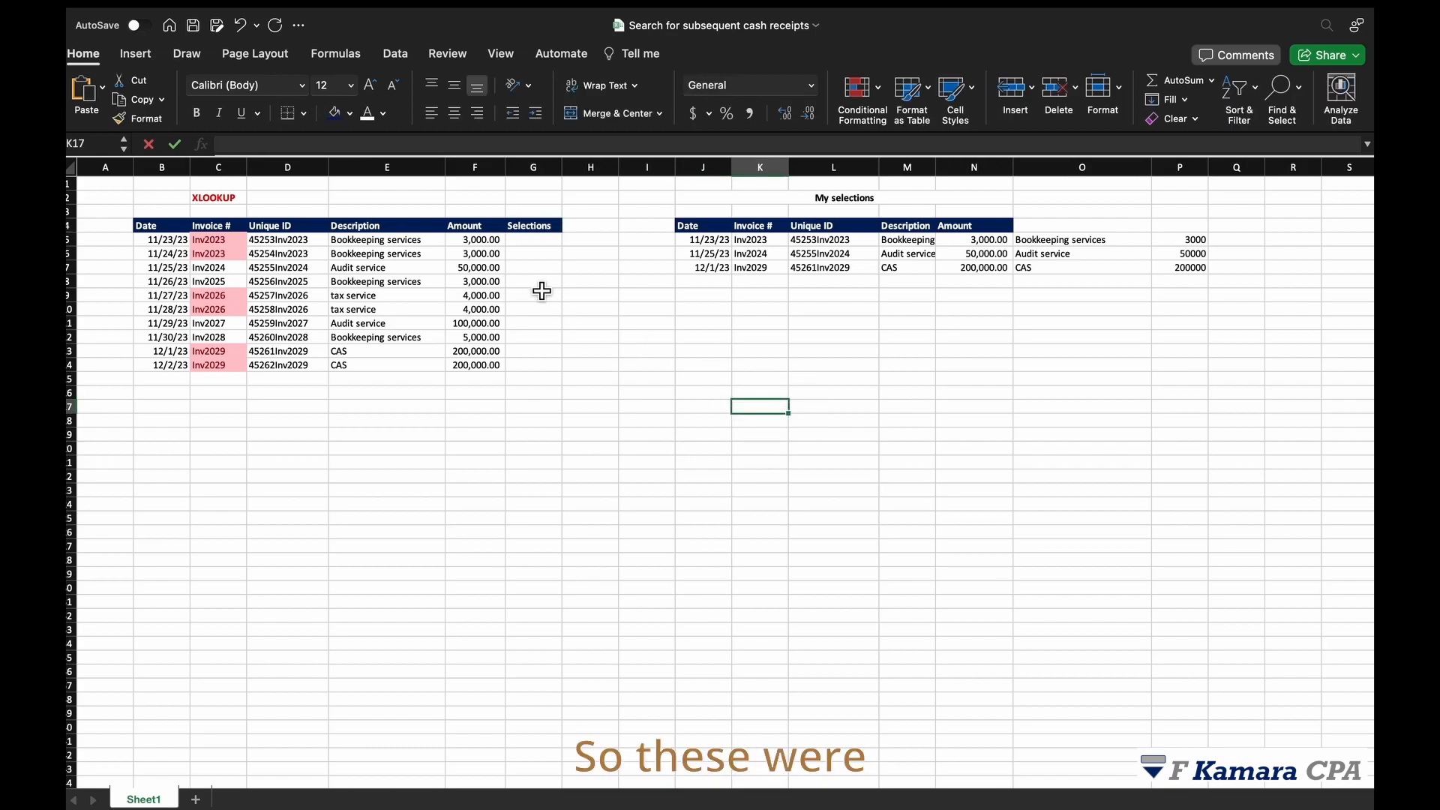
{"action": "left_click", "coordinate": [534, 240]}
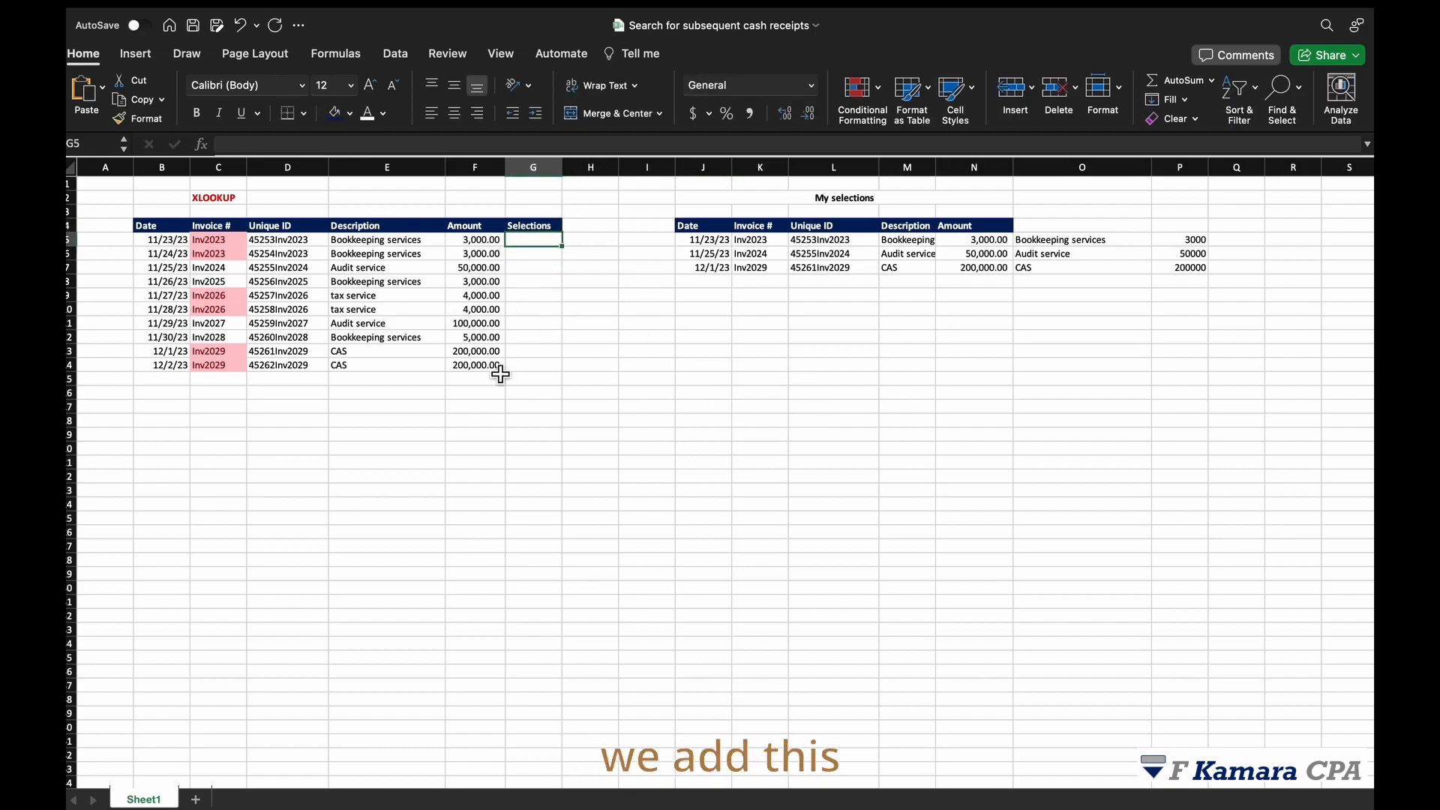
- Clear the lookup results in O4:P7 and enter the header "TM" in O4
{"action": "left_click_drag", "start_coordinate": [1095, 232], "coordinate": [1196, 277]}
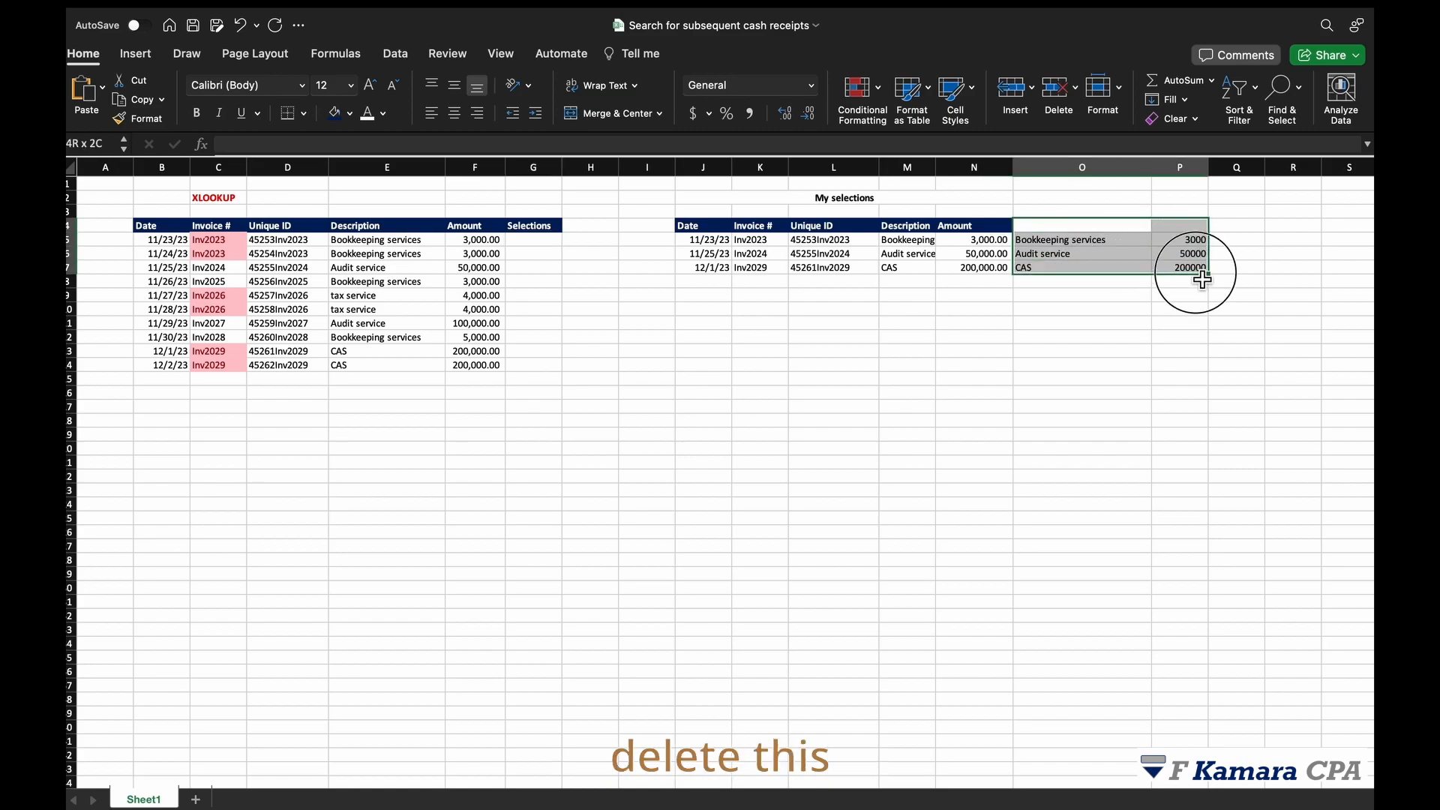
{"action": "left_click", "coordinate": [1046, 226]}
{"action": "key", "text": "Delete"}
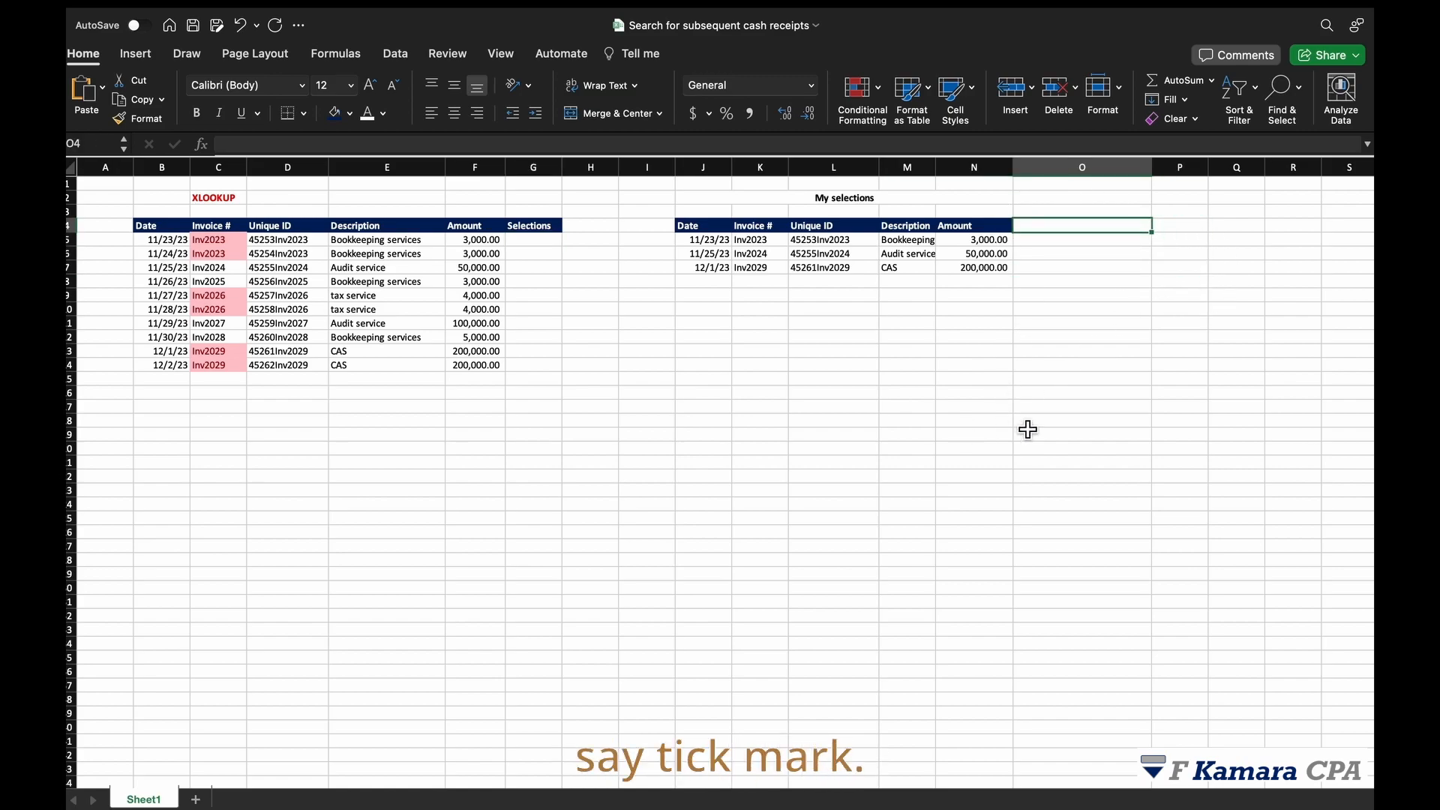
{"action": "type", "text": "TM"}
{"action": "key", "text": "Return"}
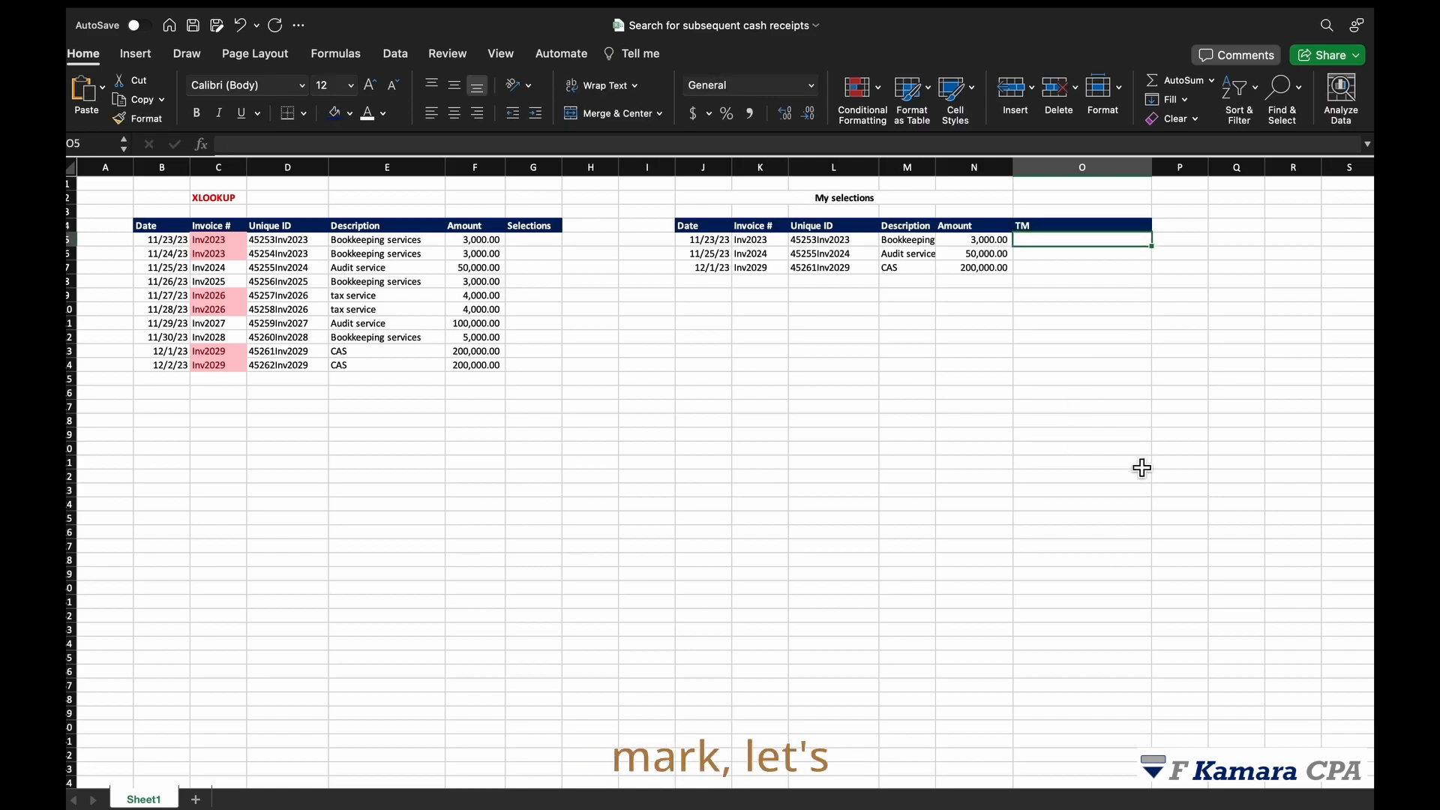
- Enter tick marks A, A and B in O5, O6 and O7 beside the three selections
{"action": "type", "text": "A"}
{"action": "key", "text": "Return"}
{"action": "type", "text": "A"}
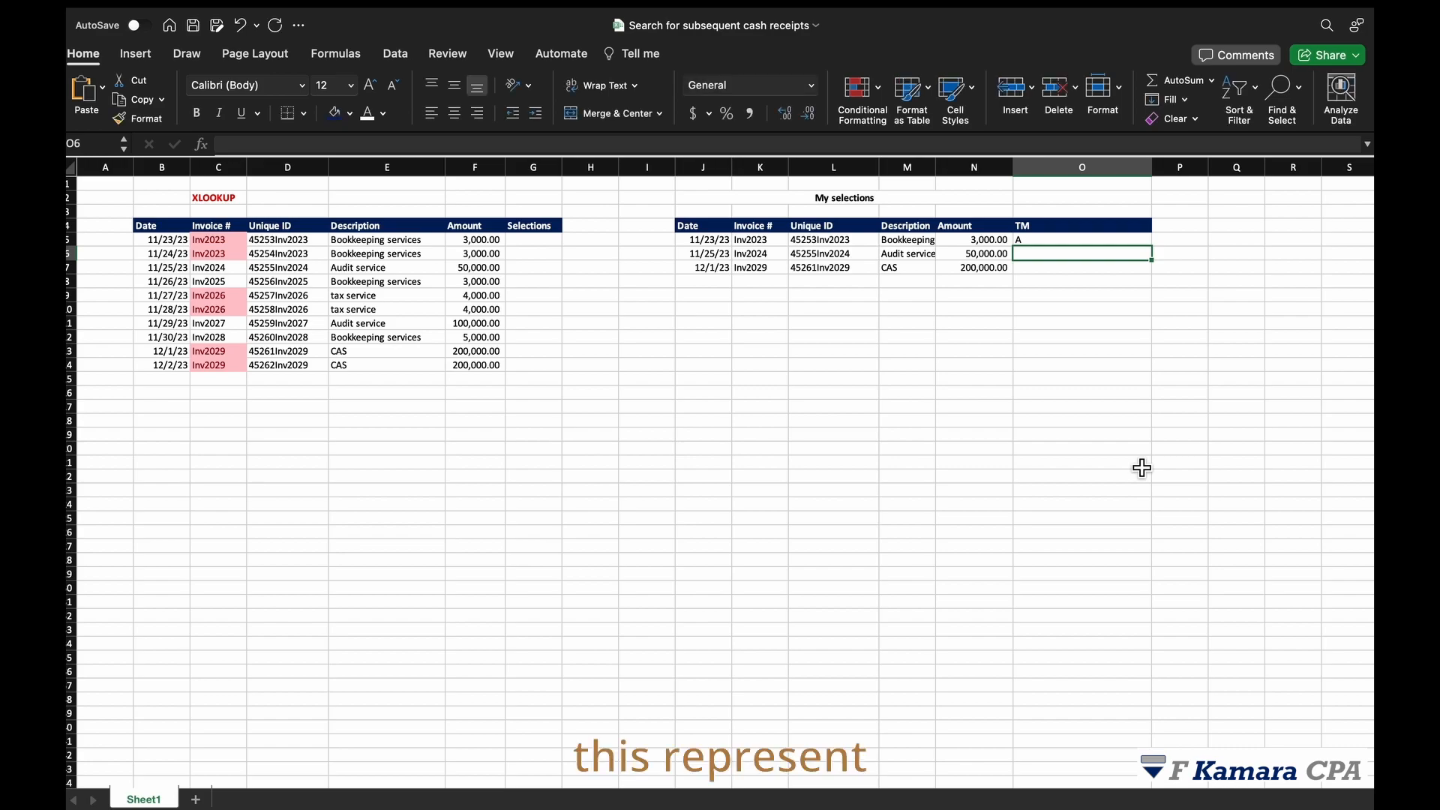
{"action": "left_click", "coordinate": [1099, 352]}
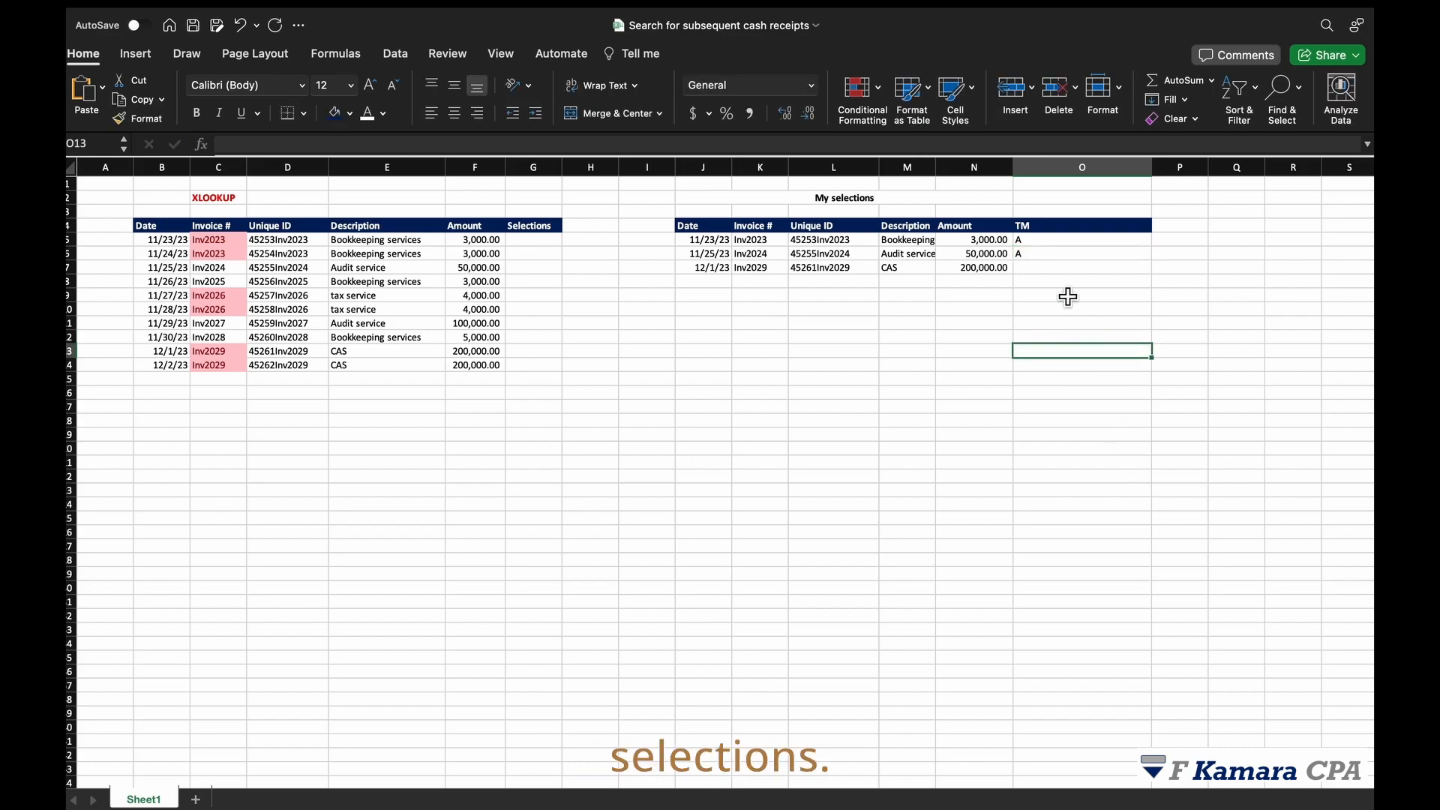
{"action": "left_click", "coordinate": [1047, 280]}
{"action": "left_click", "coordinate": [1043, 271]}
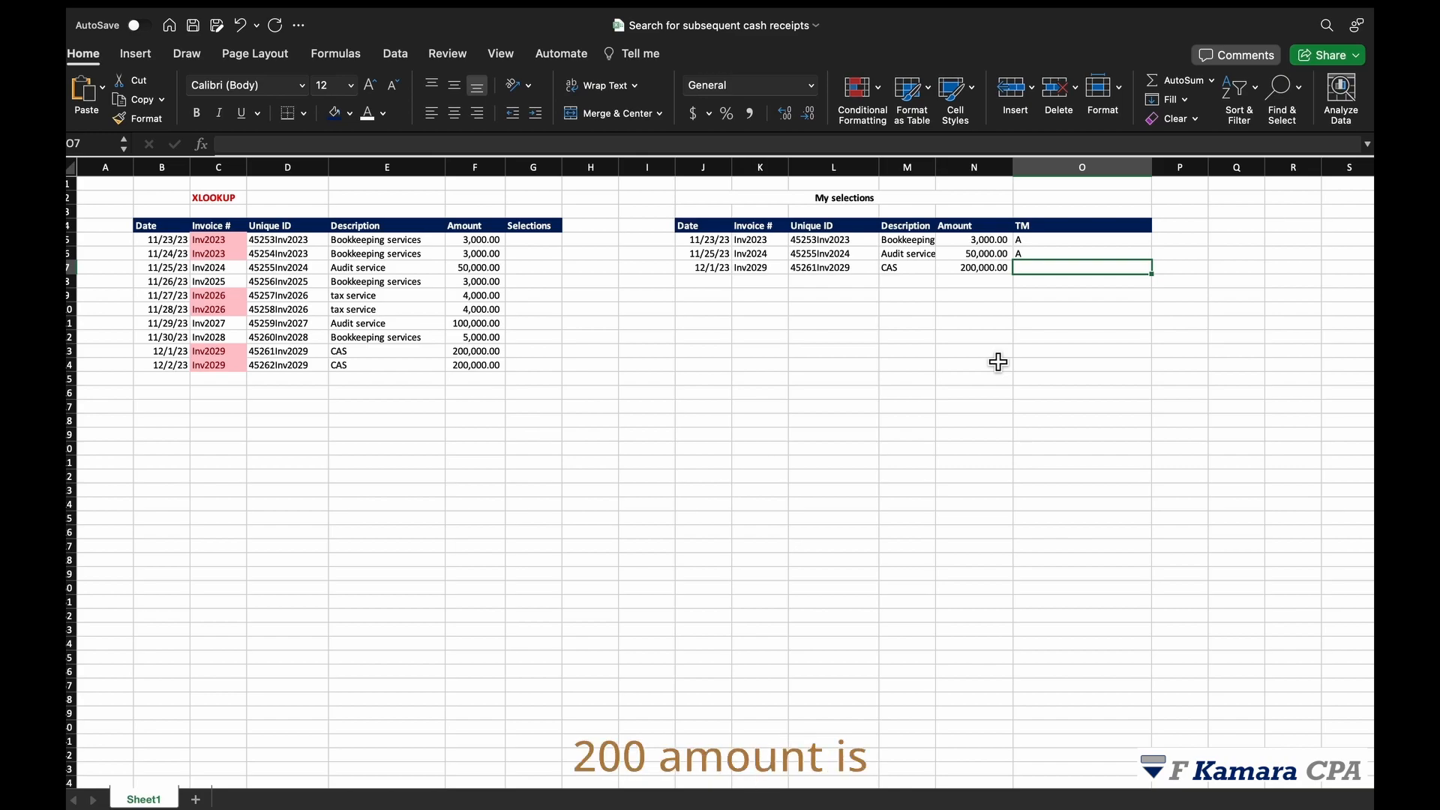
{"action": "type", "text": "B"}
{"action": "key", "text": "Return"}
- Change the tick marks to B in O5 and O6 and to A in O7
{"action": "left_click", "coordinate": [1144, 351]}
{"action": "left_click", "coordinate": [1046, 254]}
{"action": "left_click", "coordinate": [1041, 240]}
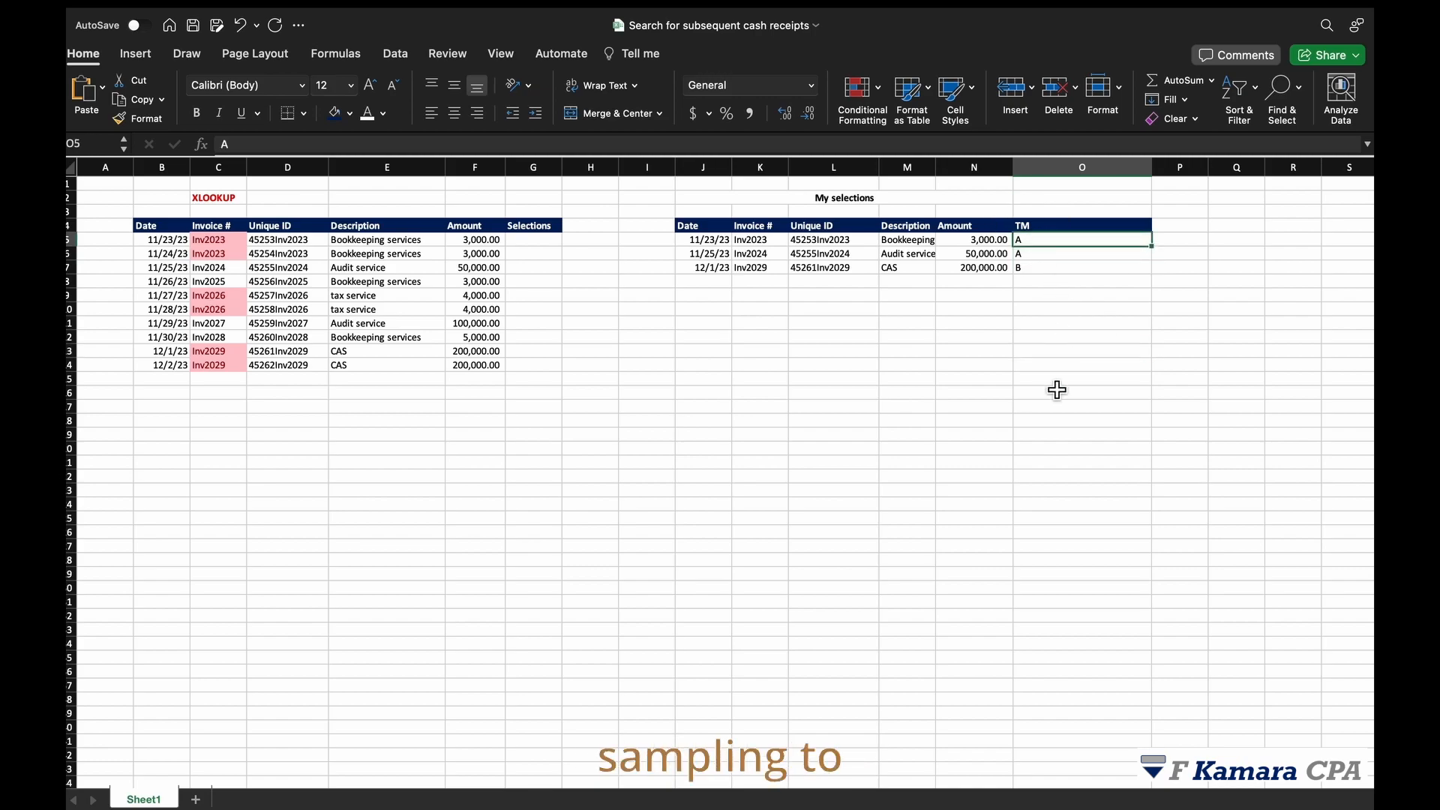
{"action": "key", "text": "Return"}
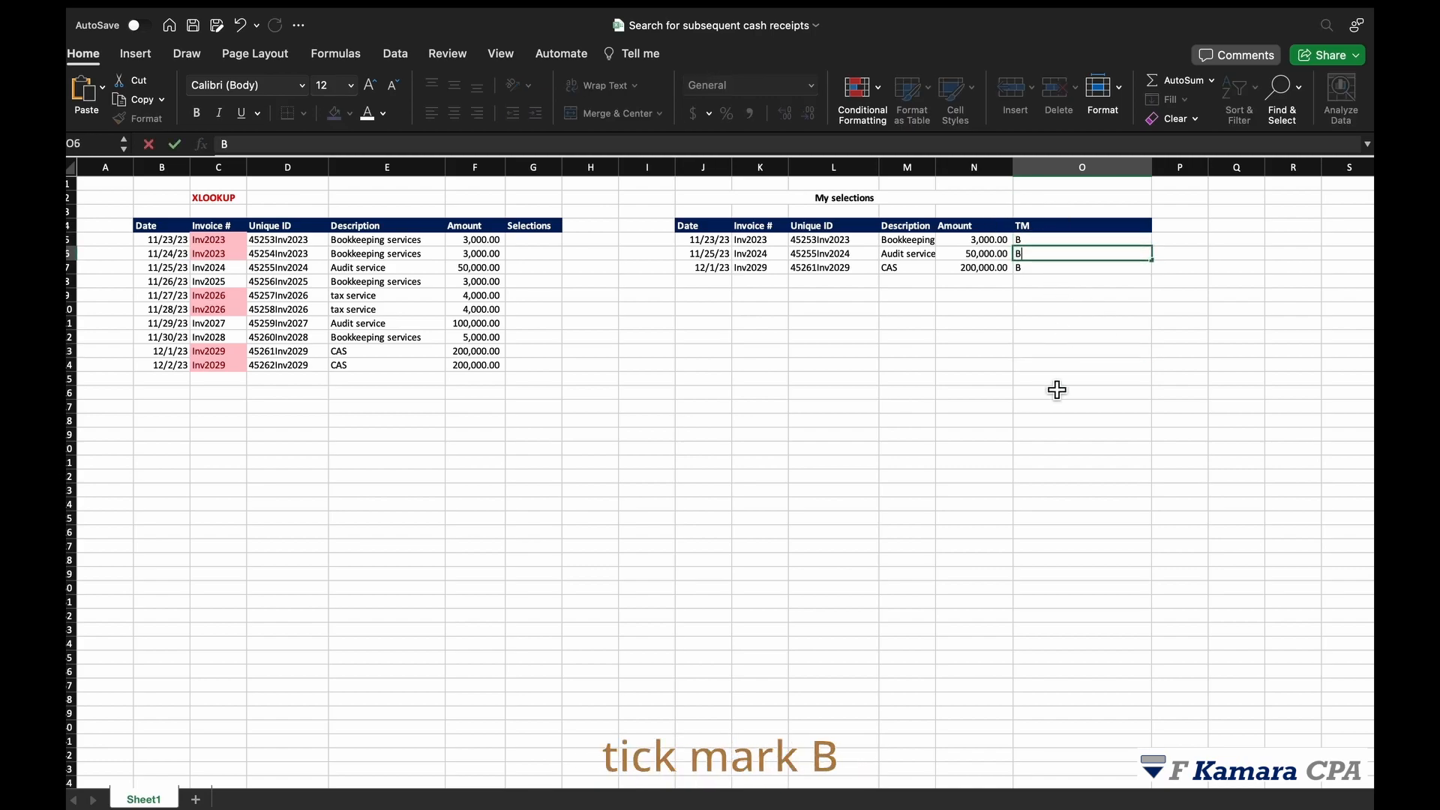
{"action": "key", "text": "Return"}
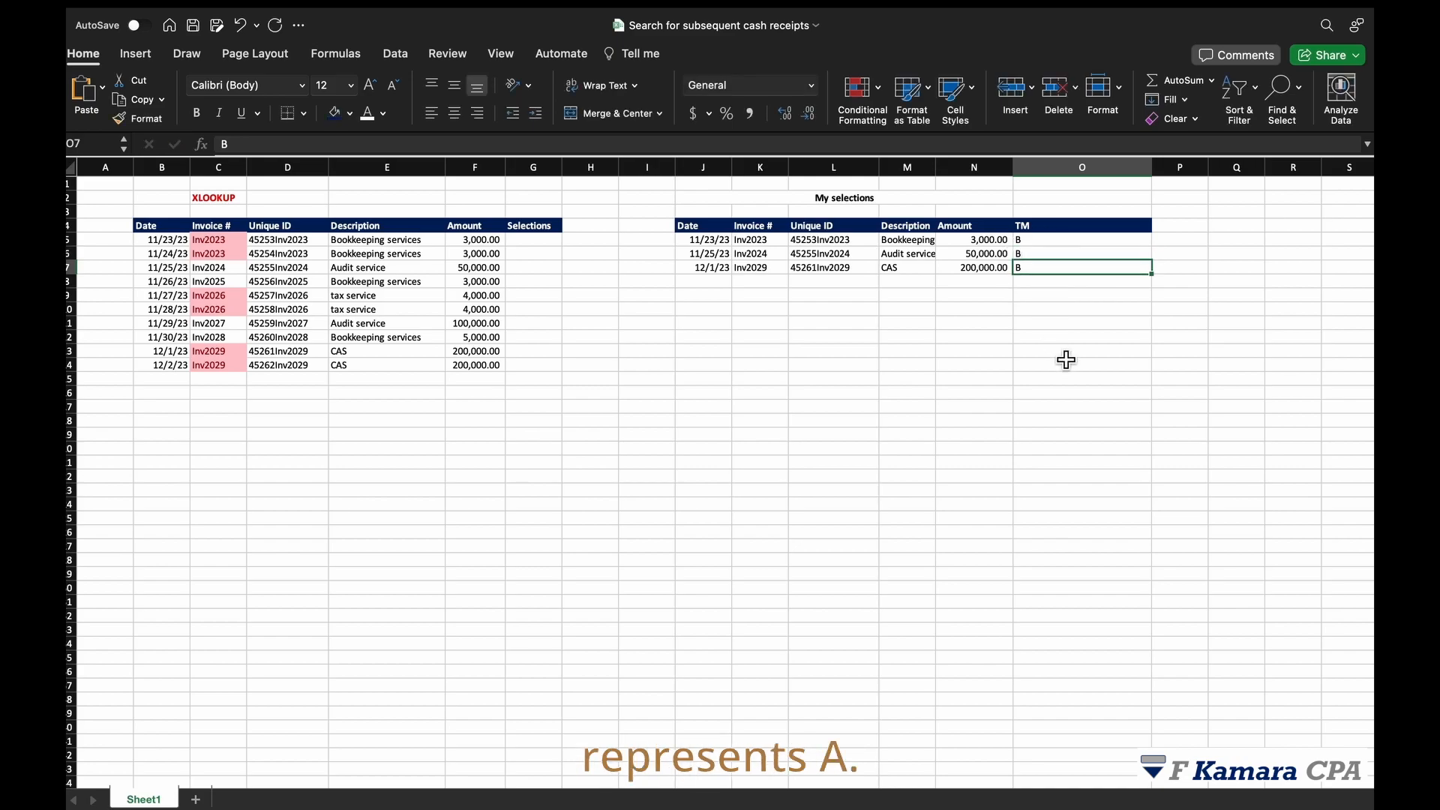
{"action": "type", "text": "A"}
{"action": "left_click", "coordinate": [1080, 339]}
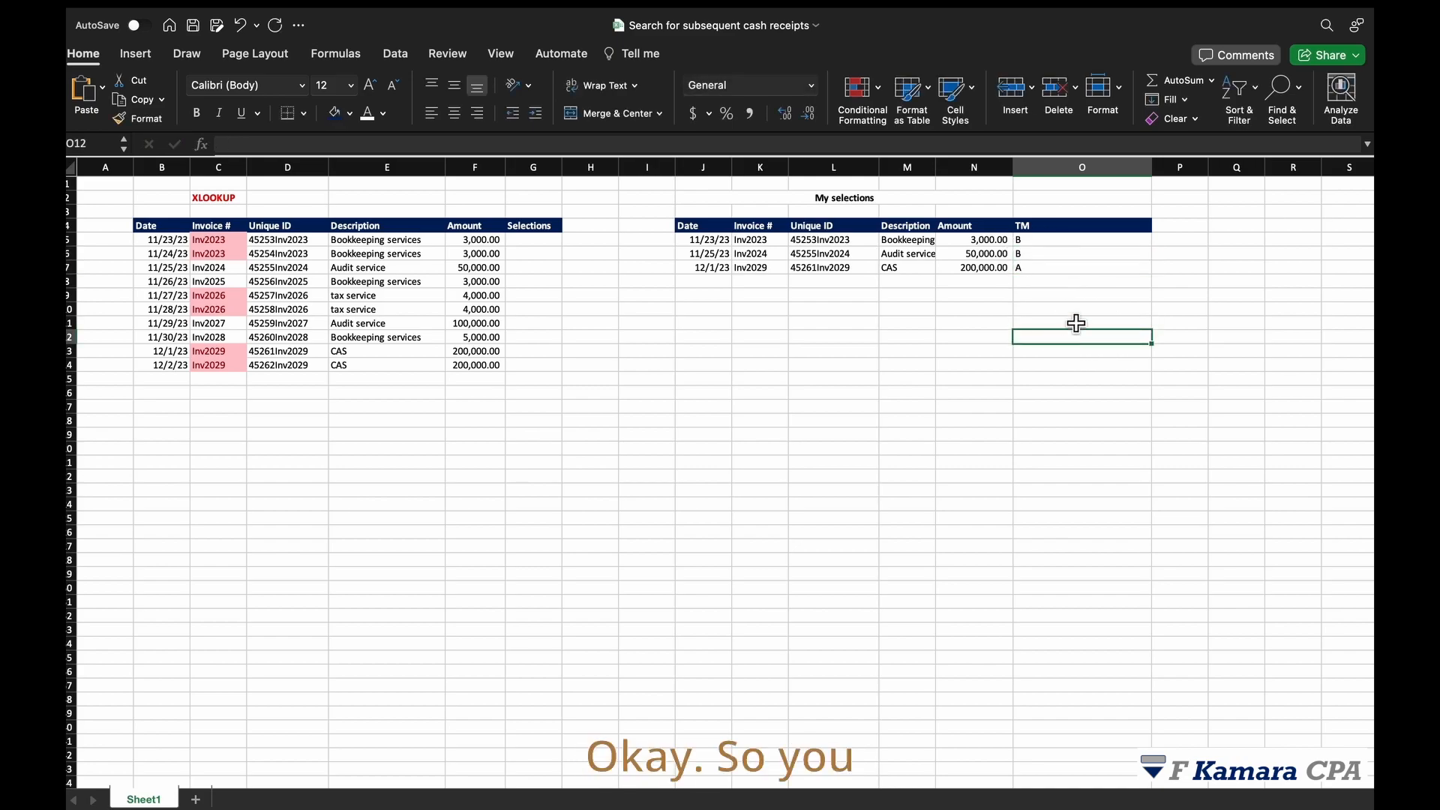
{"action": "left_click", "coordinate": [1050, 269]}
{"action": "left_click", "coordinate": [1115, 186]}
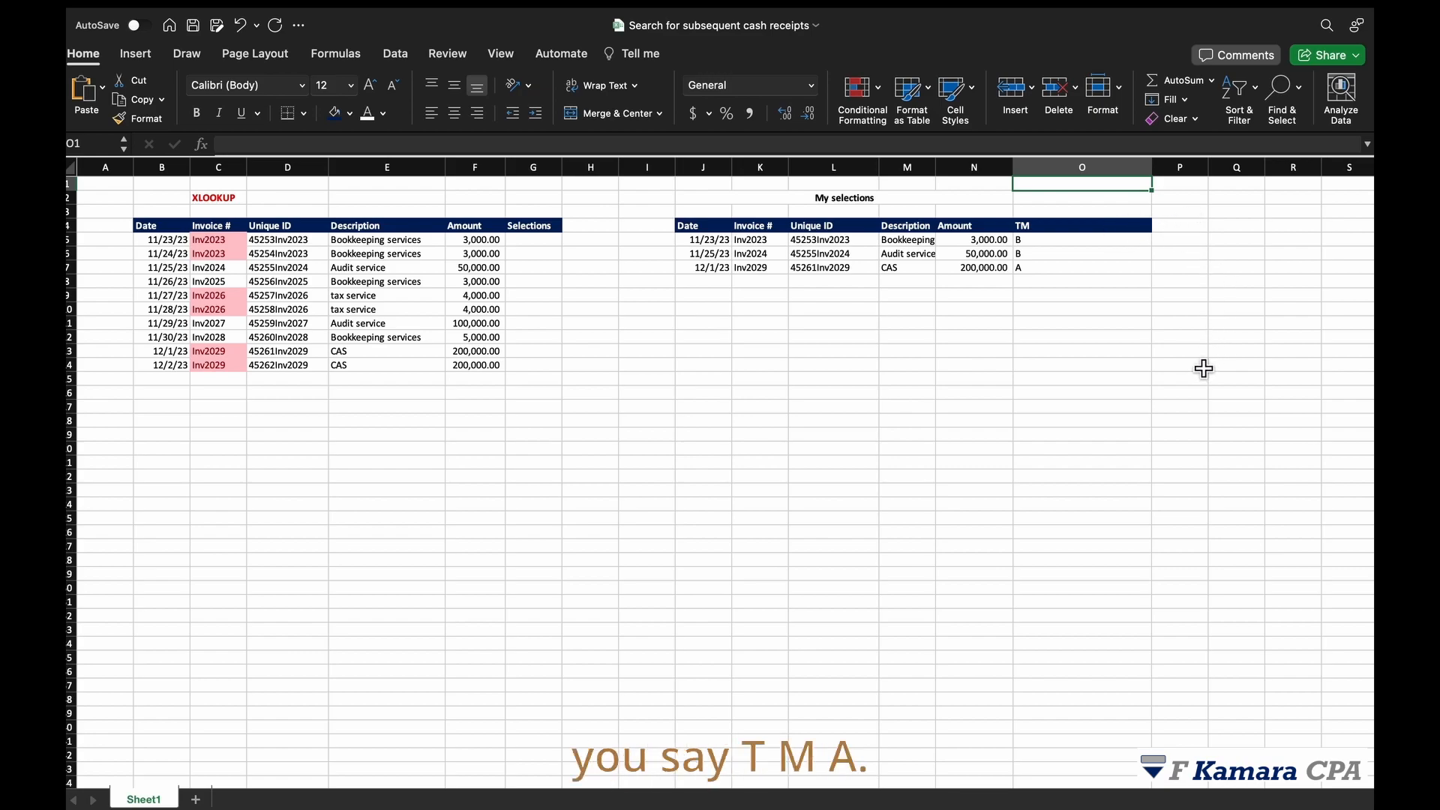
{"action": "key", "text": "BackSpace"}
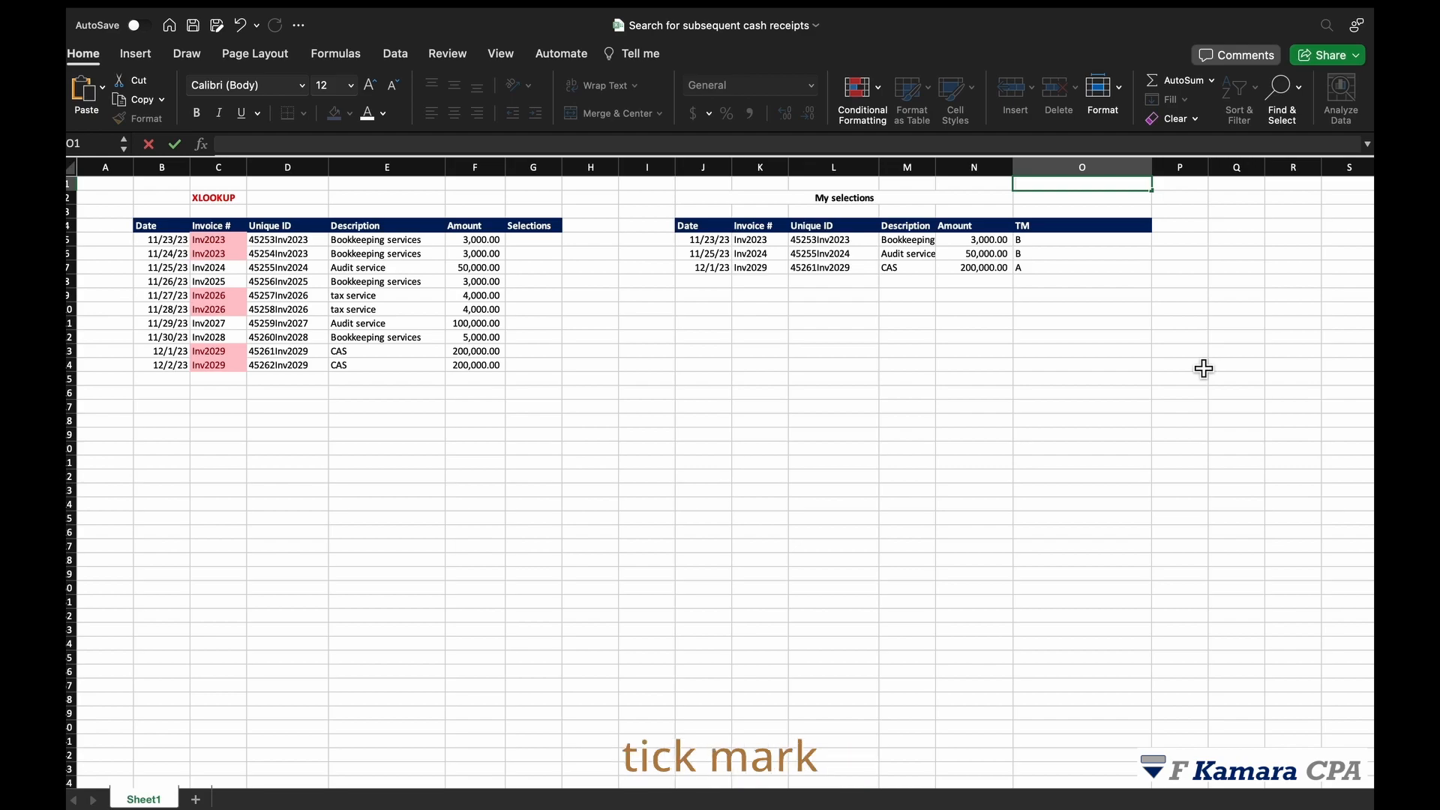
- Format the tick marks in O5:O7 in bold red
{"action": "left_click", "coordinate": [1060, 242]}
{"action": "left_click_drag", "start_coordinate": [1060, 244], "coordinate": [1057, 268]}
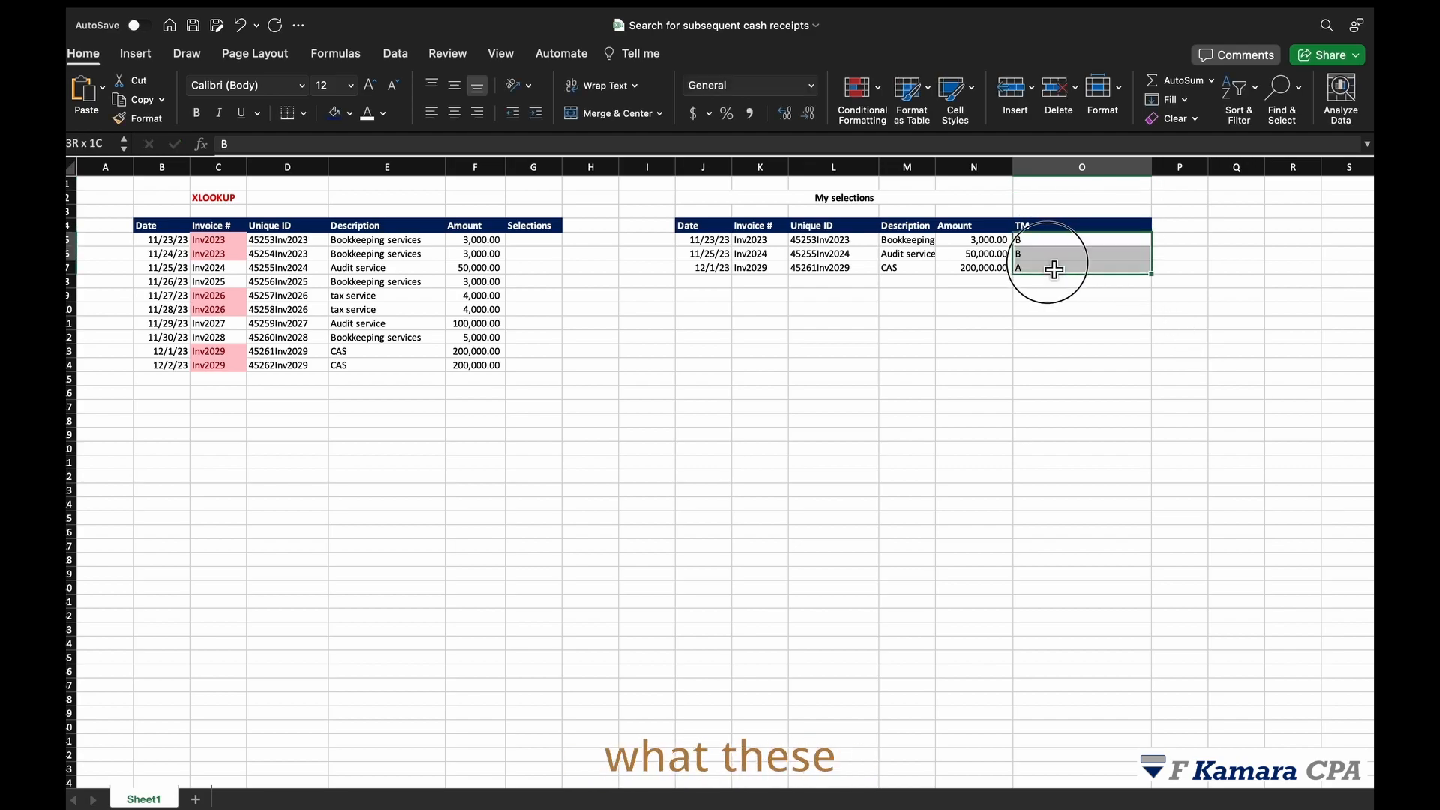
{"action": "left_click", "coordinate": [383, 113]}
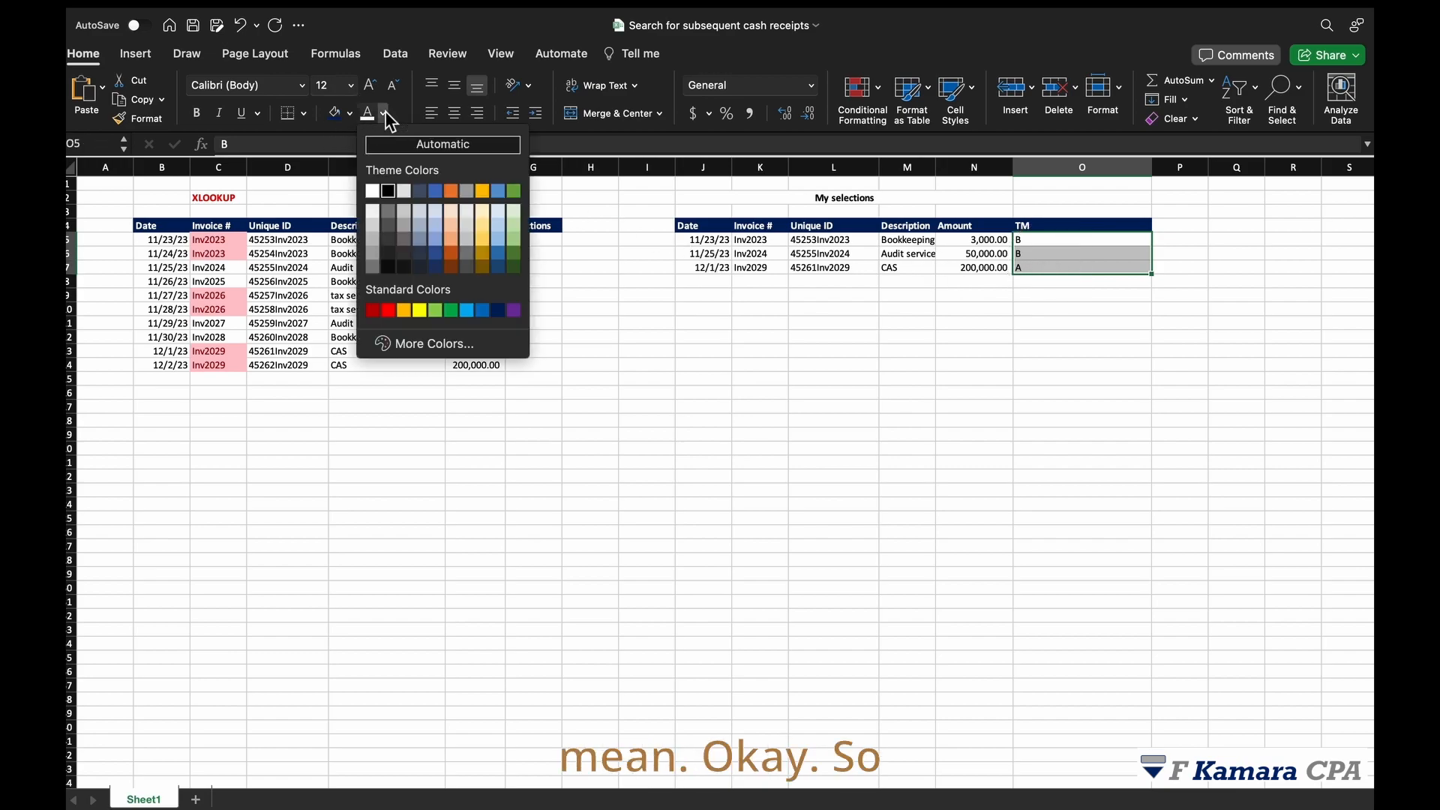
{"action": "left_click", "coordinate": [388, 310]}
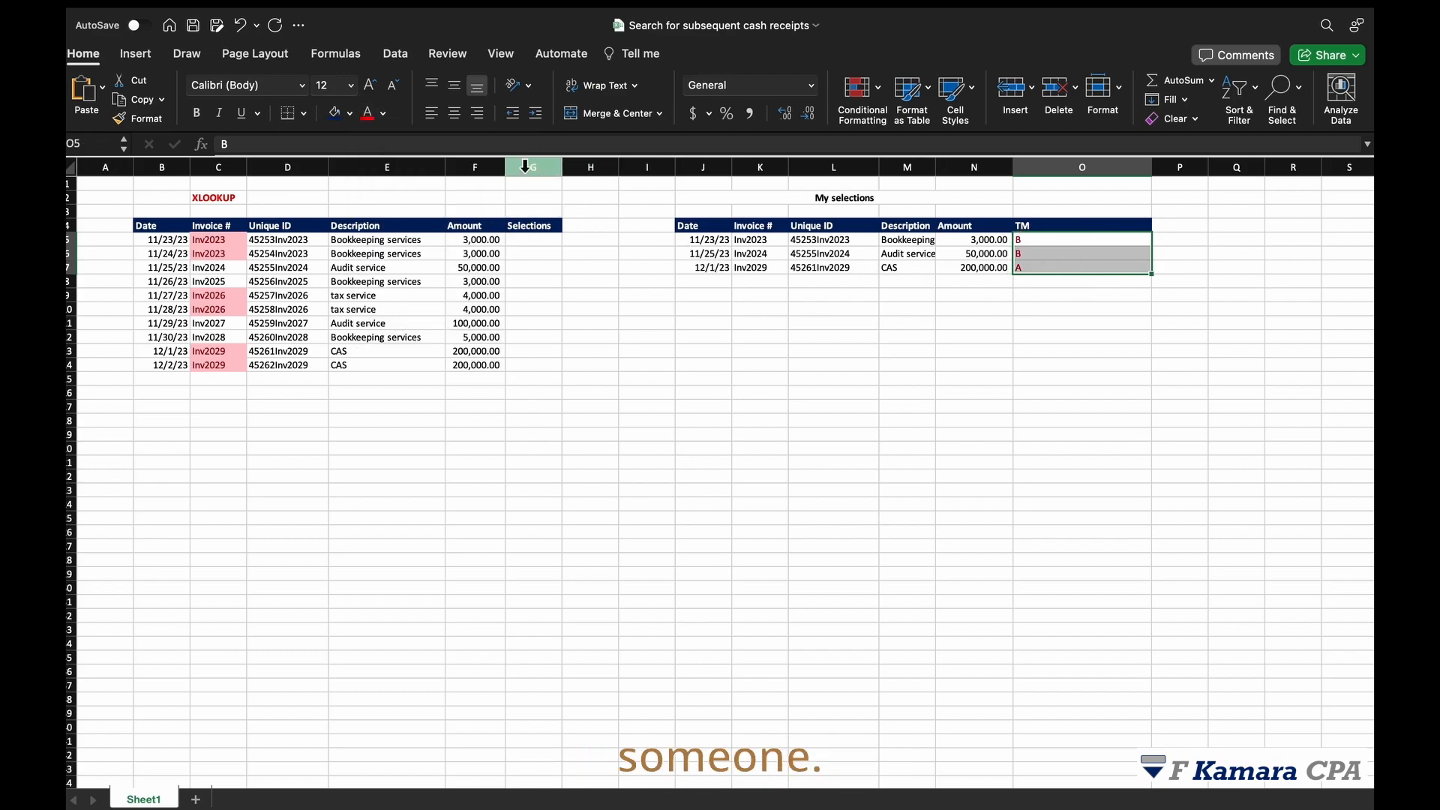
{"action": "left_click", "coordinate": [1092, 308]}
{"action": "left_click", "coordinate": [1069, 273]}
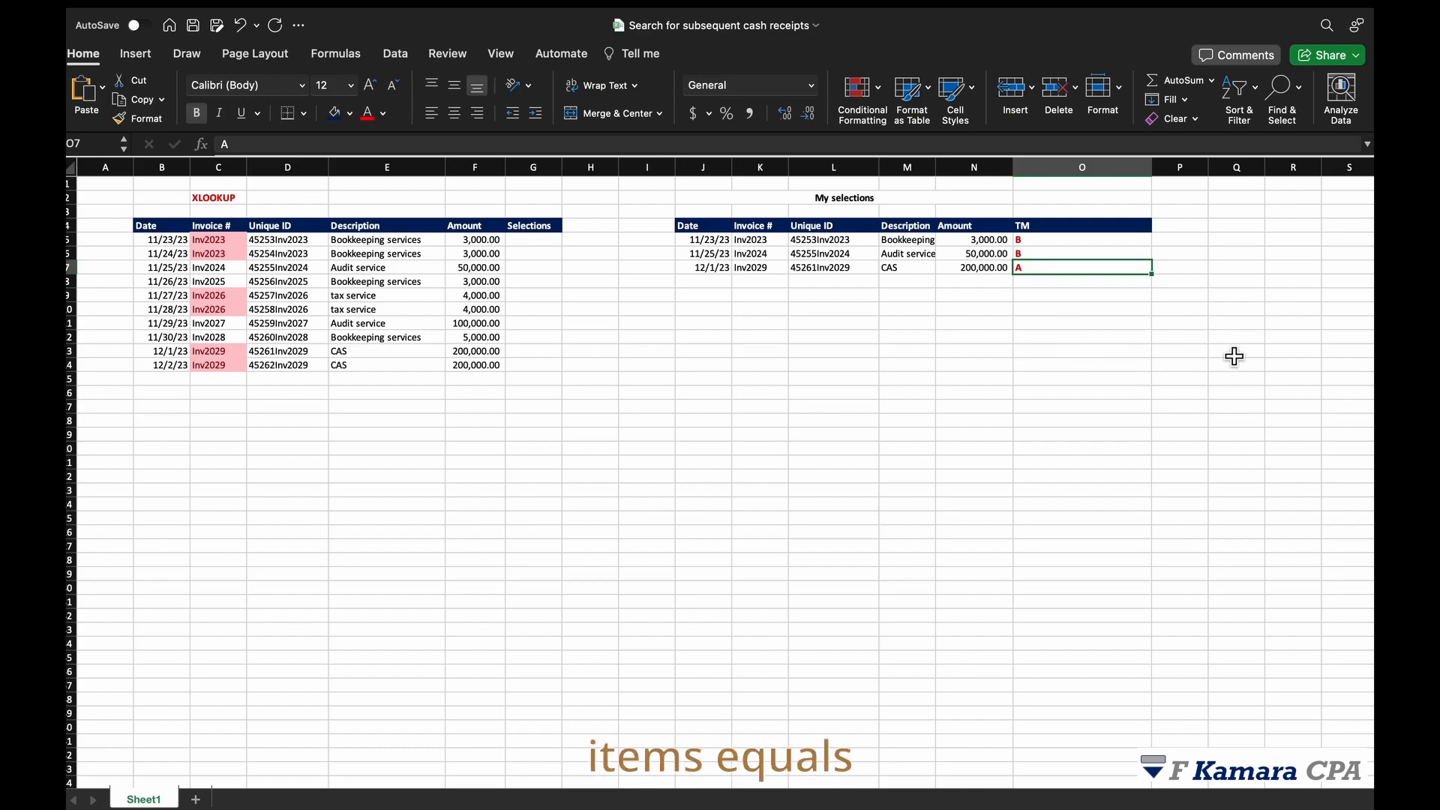
- Compare the tick marks in O5:O7 with the invoice list's descriptions, amounts and the empty Selections column
{"action": "left_click", "coordinate": [1087, 259]}
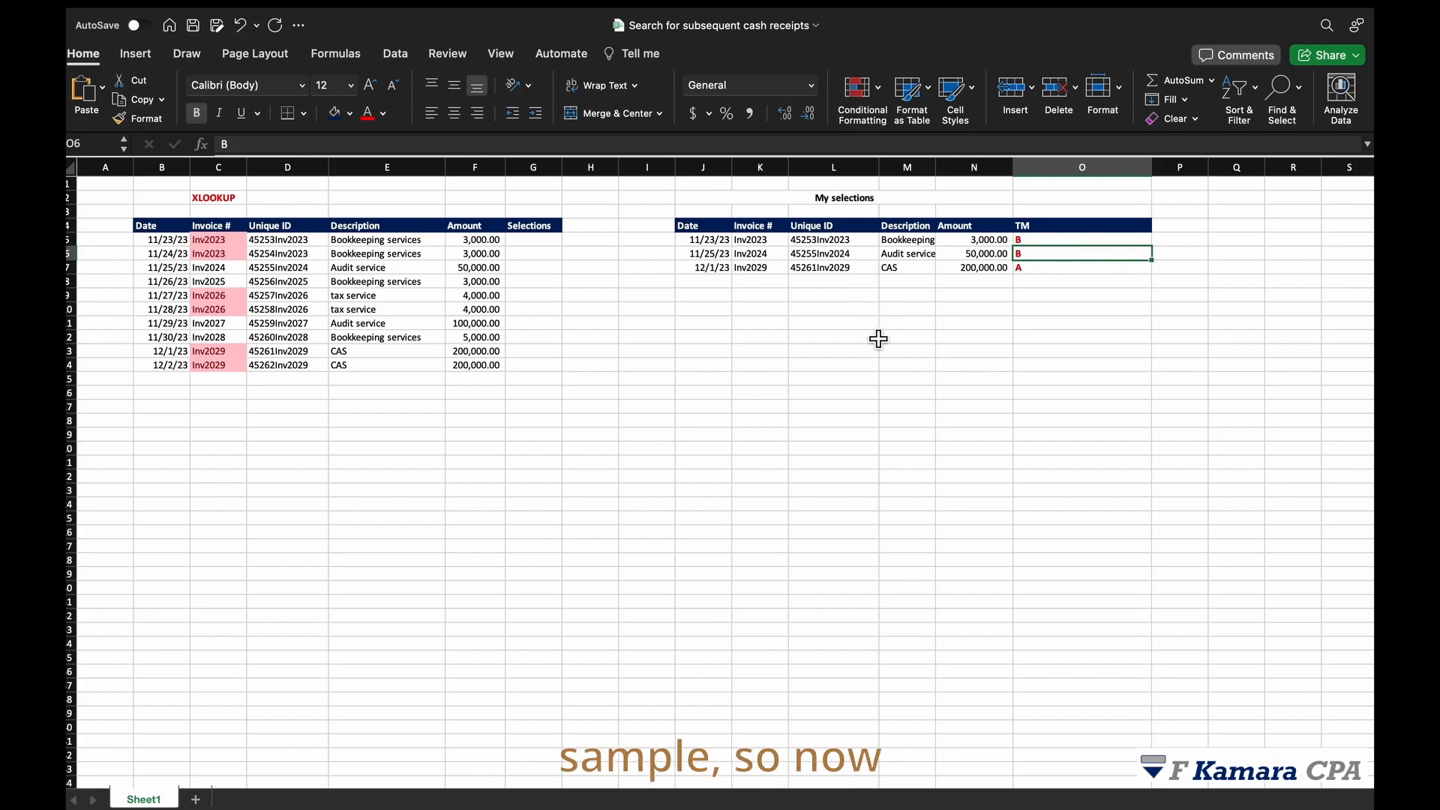
{"action": "left_click", "coordinate": [1083, 285]}
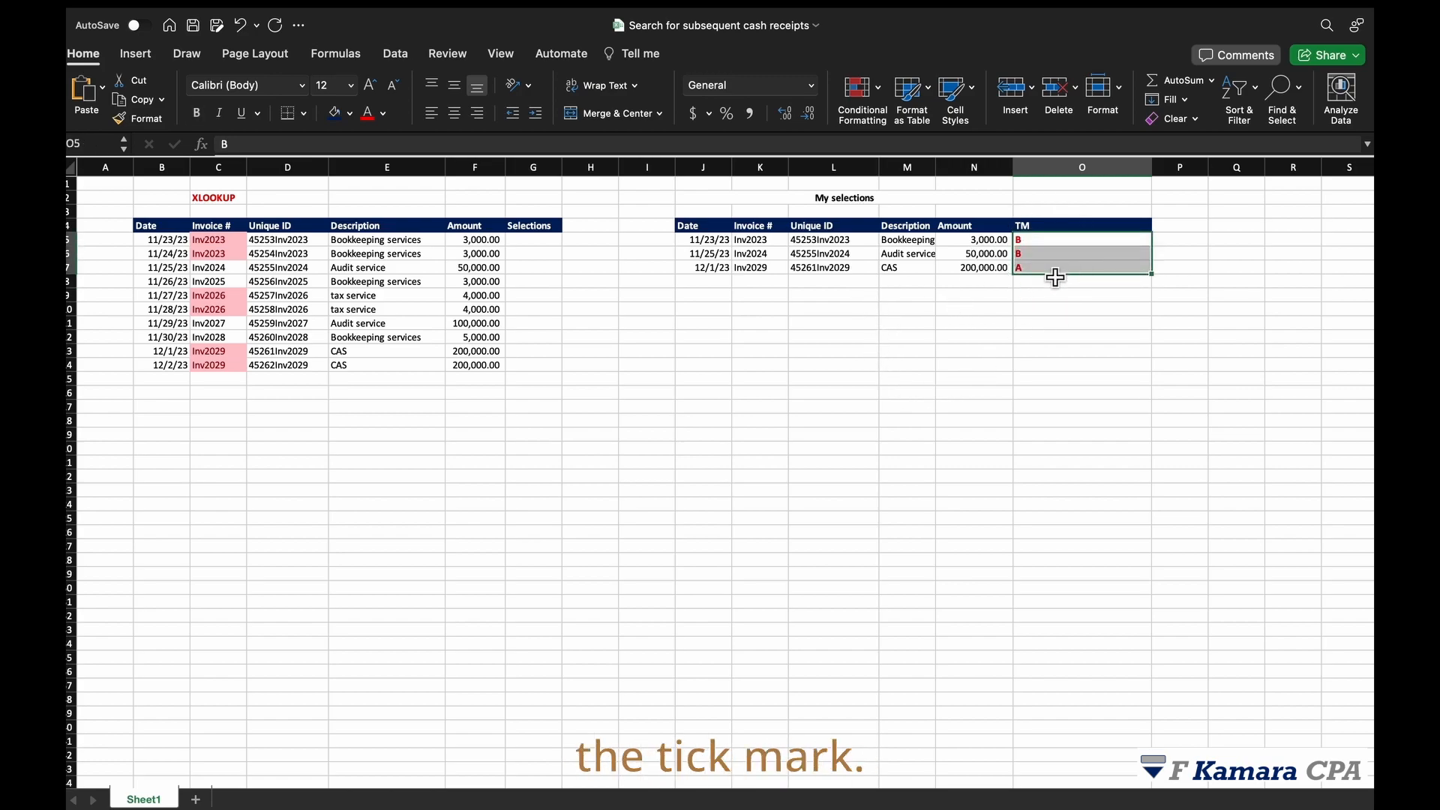
{"action": "left_click", "coordinate": [533, 240]}
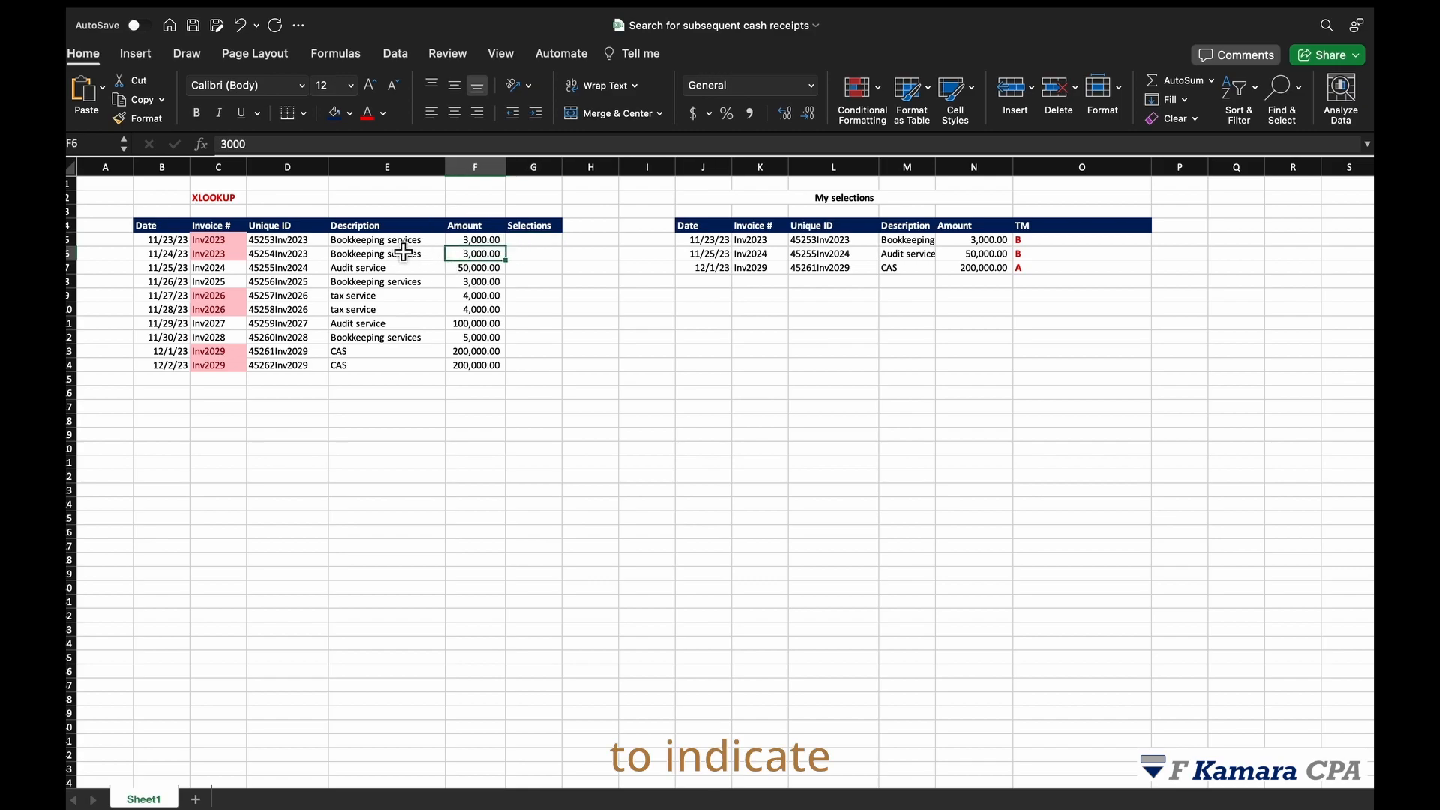
{"action": "left_click", "coordinate": [379, 242]}
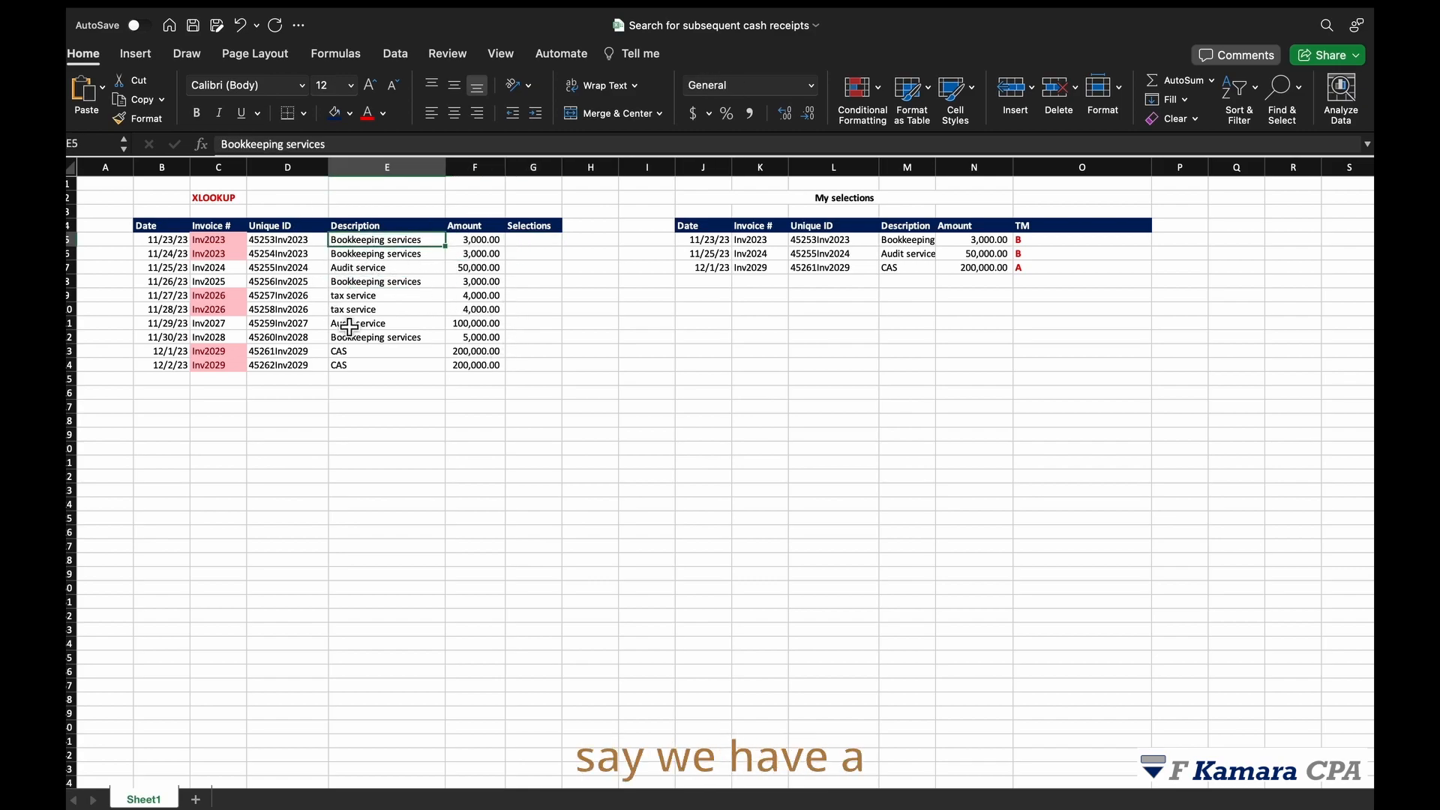
{"action": "scroll", "coordinate": [348, 325], "scroll_direction": "down", "scroll_amount": 3}
{"action": "scroll", "coordinate": [347, 325], "scroll_direction": "up", "scroll_amount": 2}
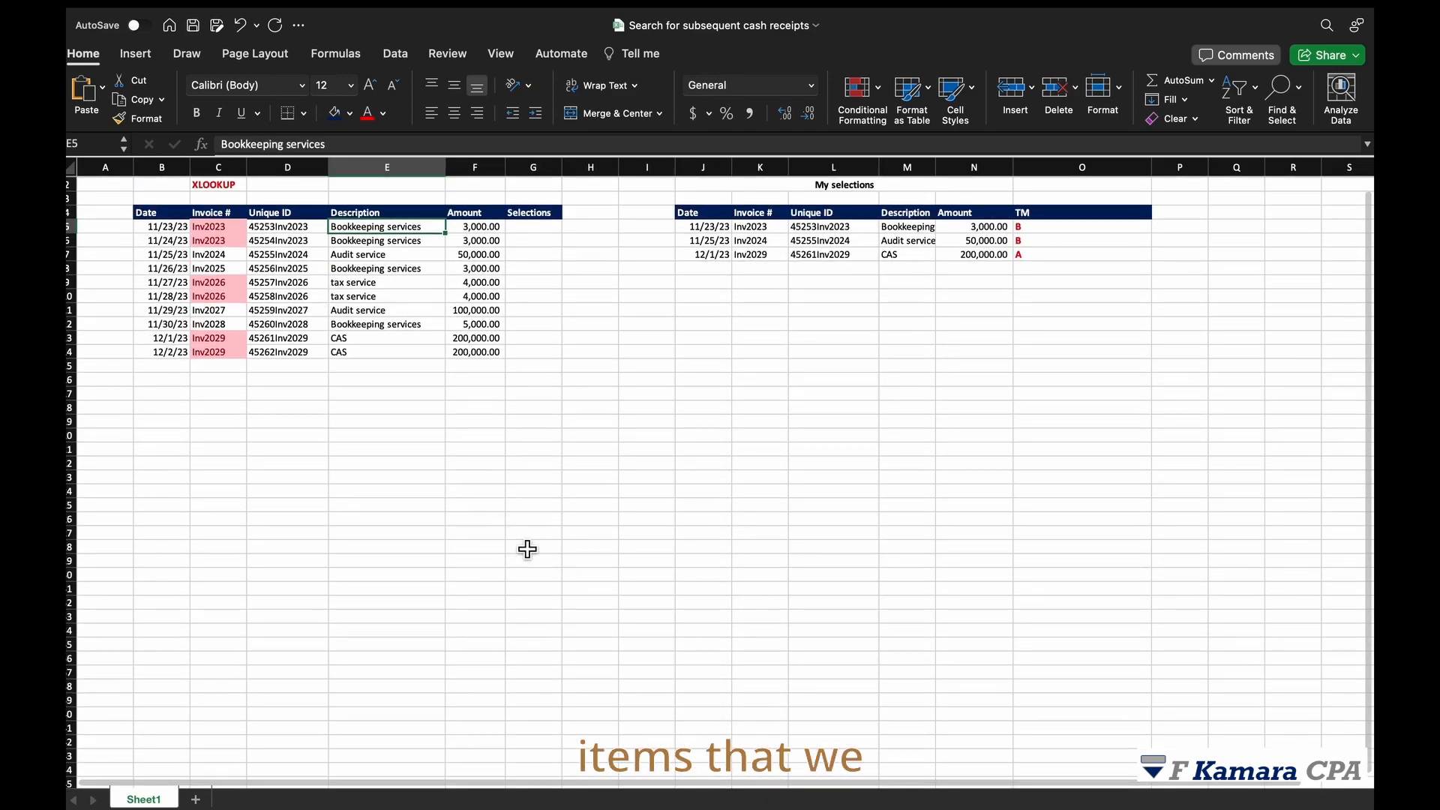
{"action": "left_click", "coordinate": [539, 227]}
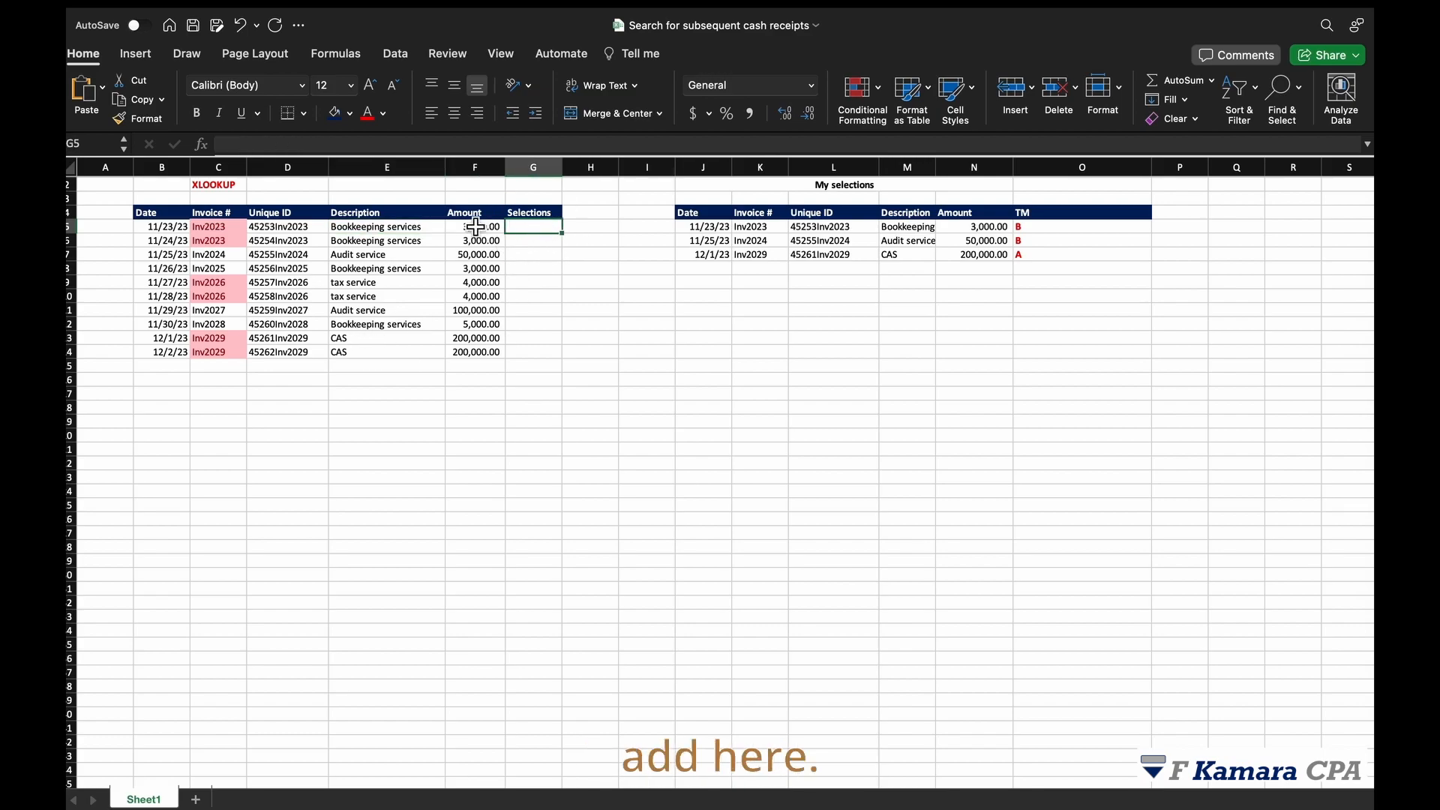
{"action": "left_click_drag", "start_coordinate": [475, 227], "coordinate": [488, 371]}
{"action": "left_click", "coordinate": [540, 245]}
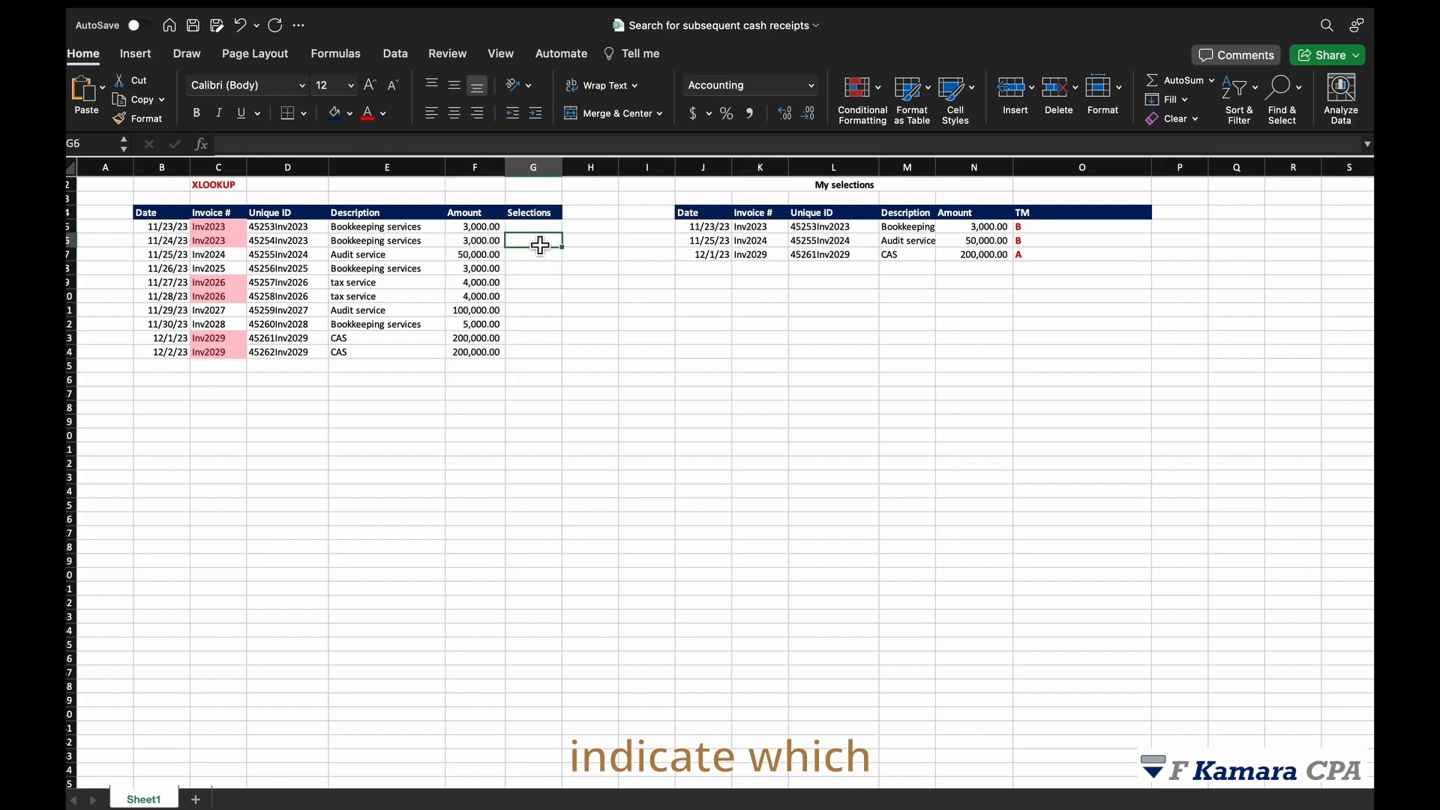
{"action": "left_click", "coordinate": [464, 242]}
{"action": "left_click", "coordinate": [397, 256]}
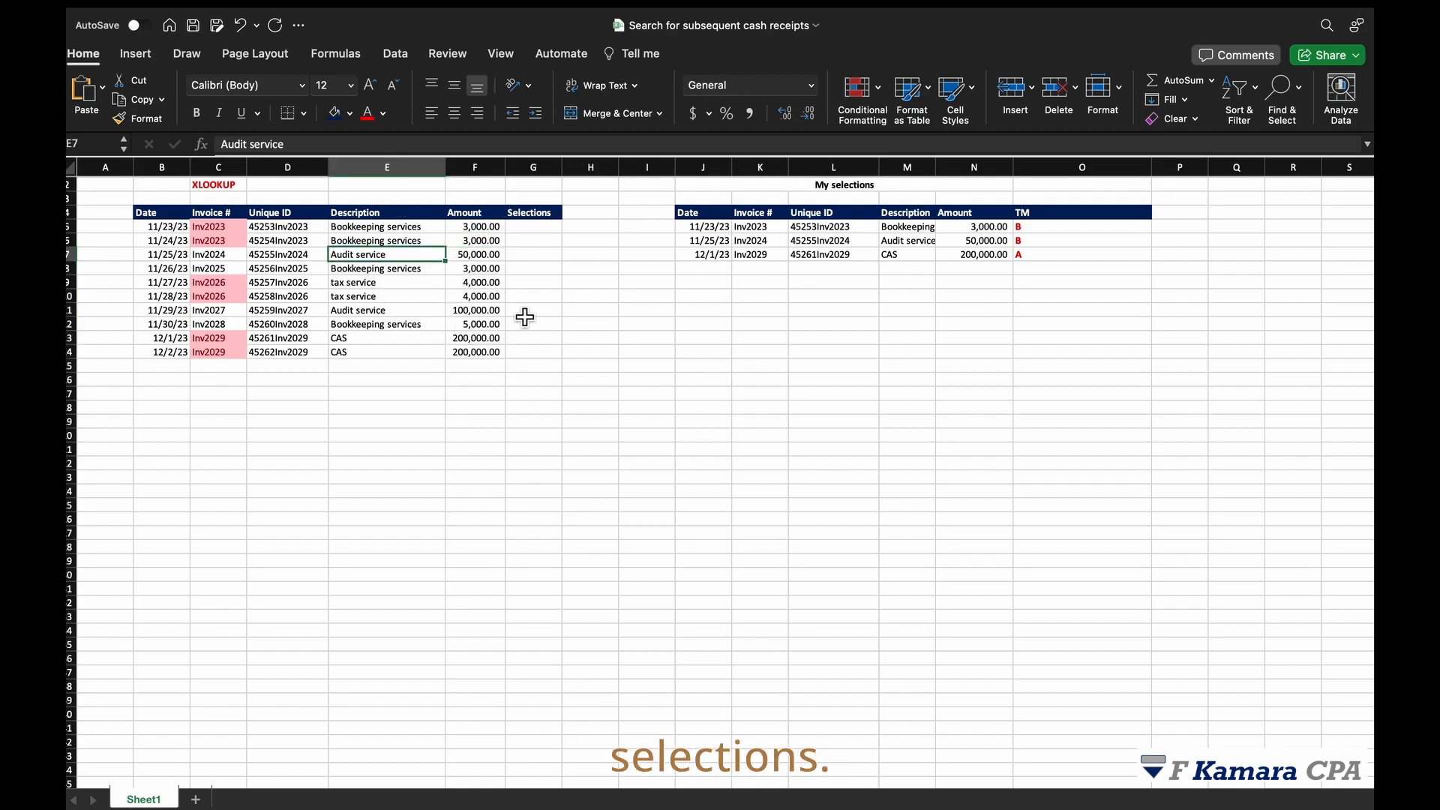
{"action": "left_click", "coordinate": [1044, 226]}
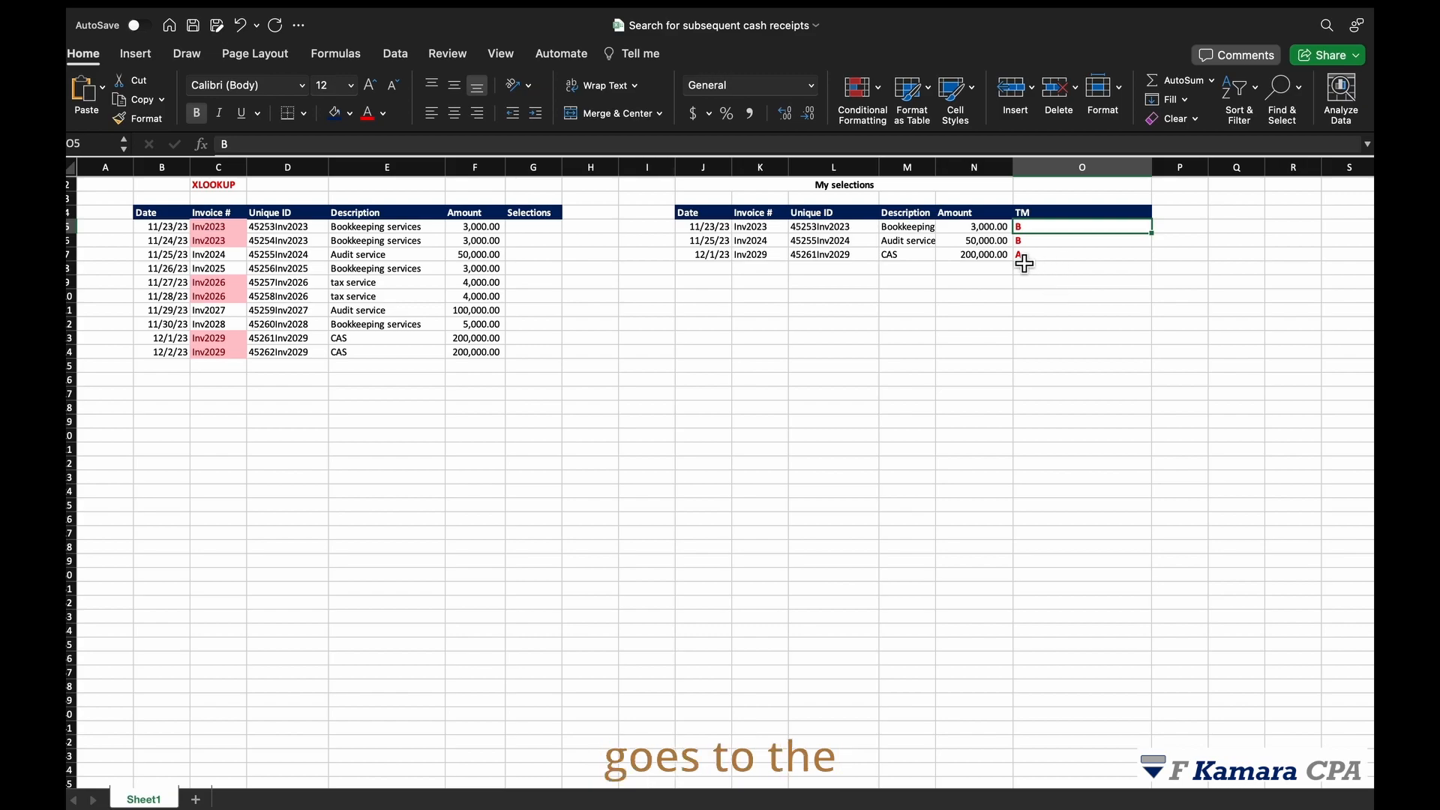
{"action": "left_click", "coordinate": [518, 228]}
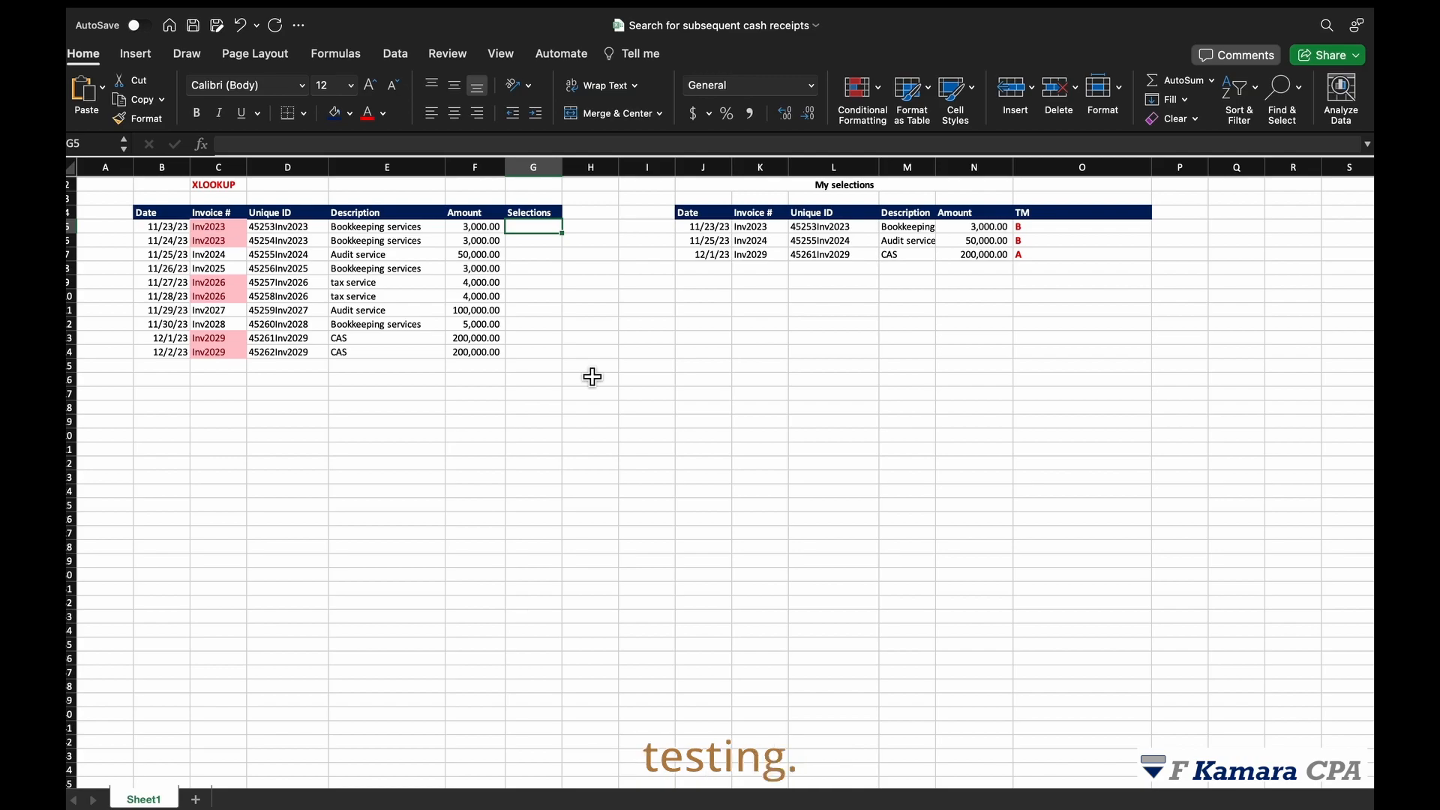
{"action": "left_click", "coordinate": [551, 217]}
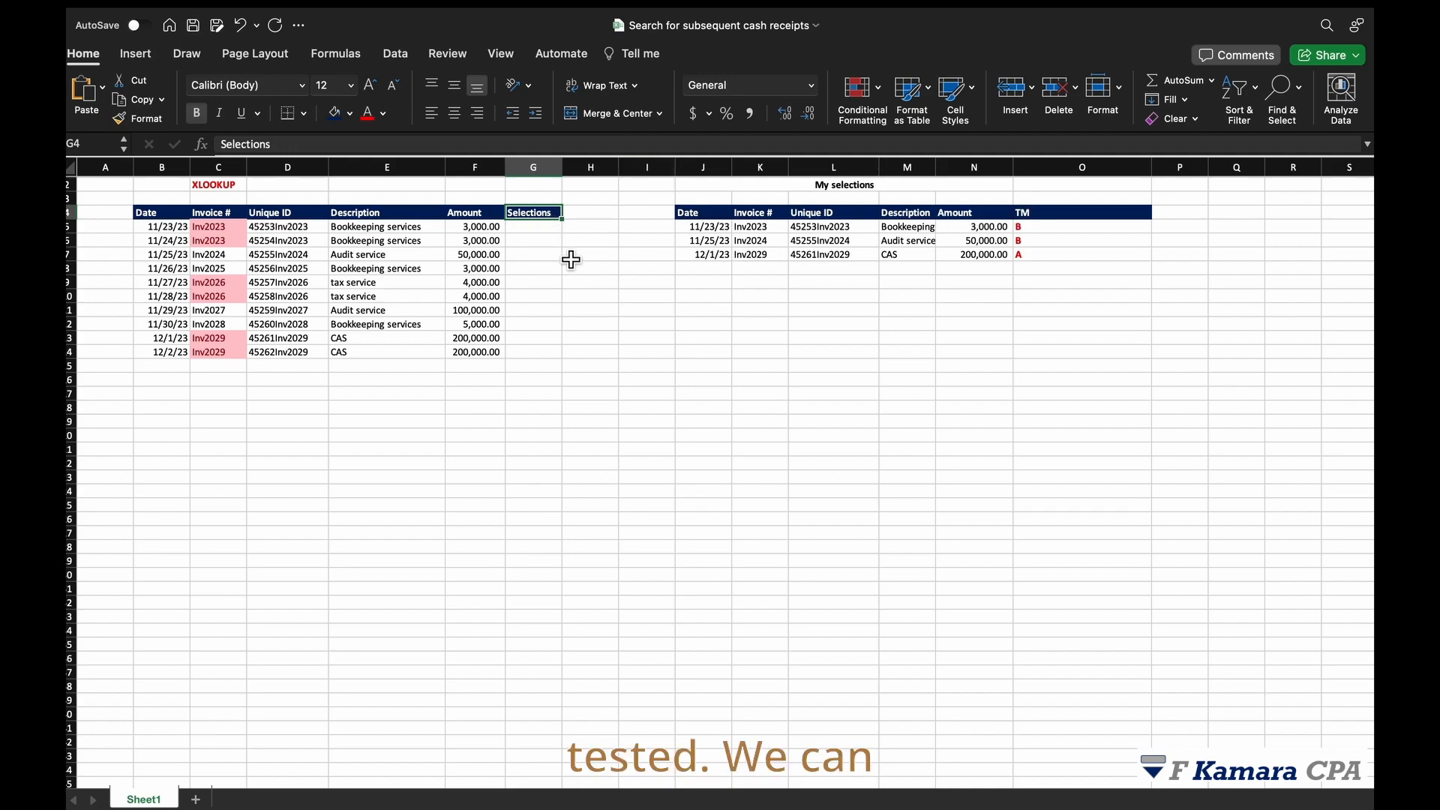
- Enter the workpaper reference "A.14, 2/" in G3 above the Selections header
{"action": "left_click", "coordinate": [536, 198]}
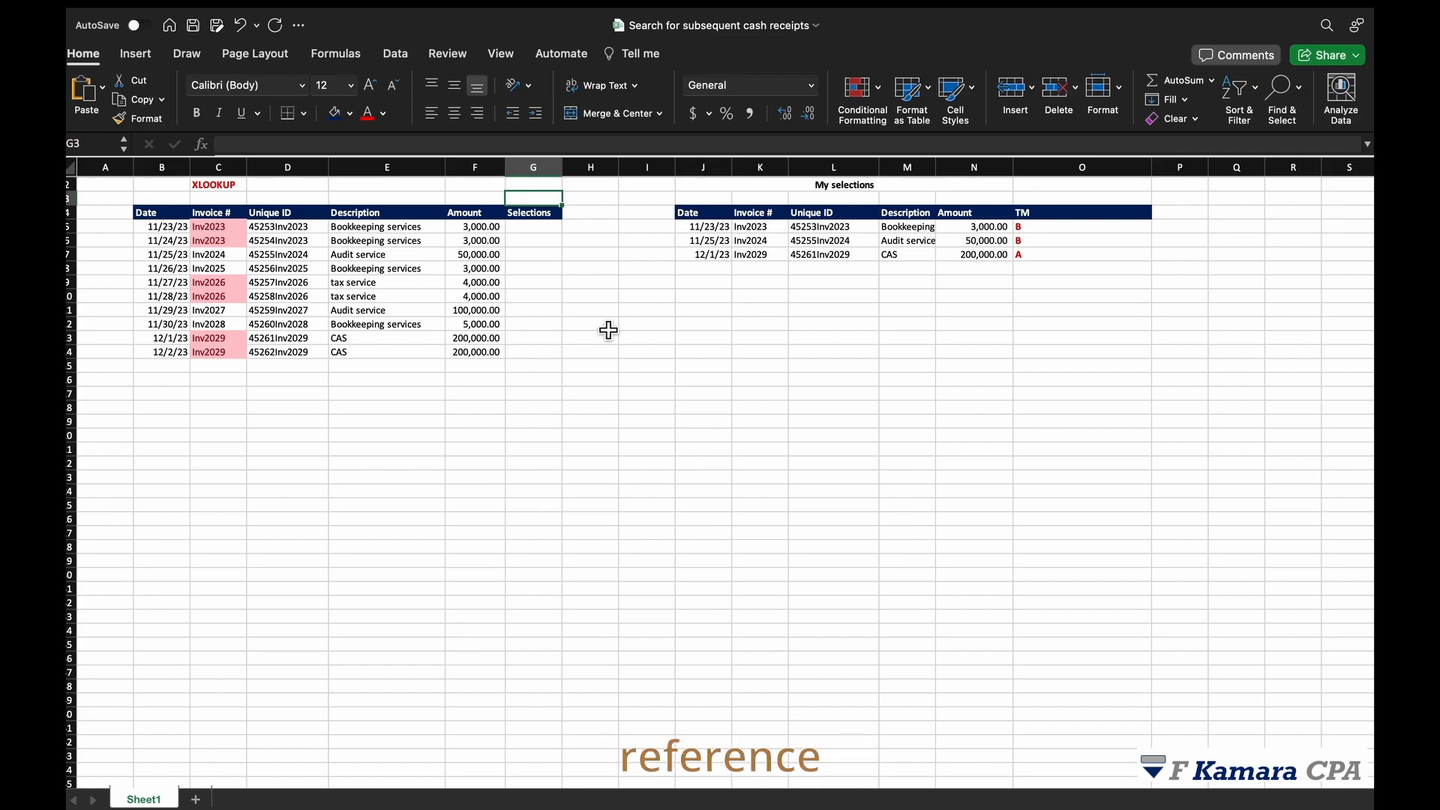
{"action": "type", "text": "A.14"}
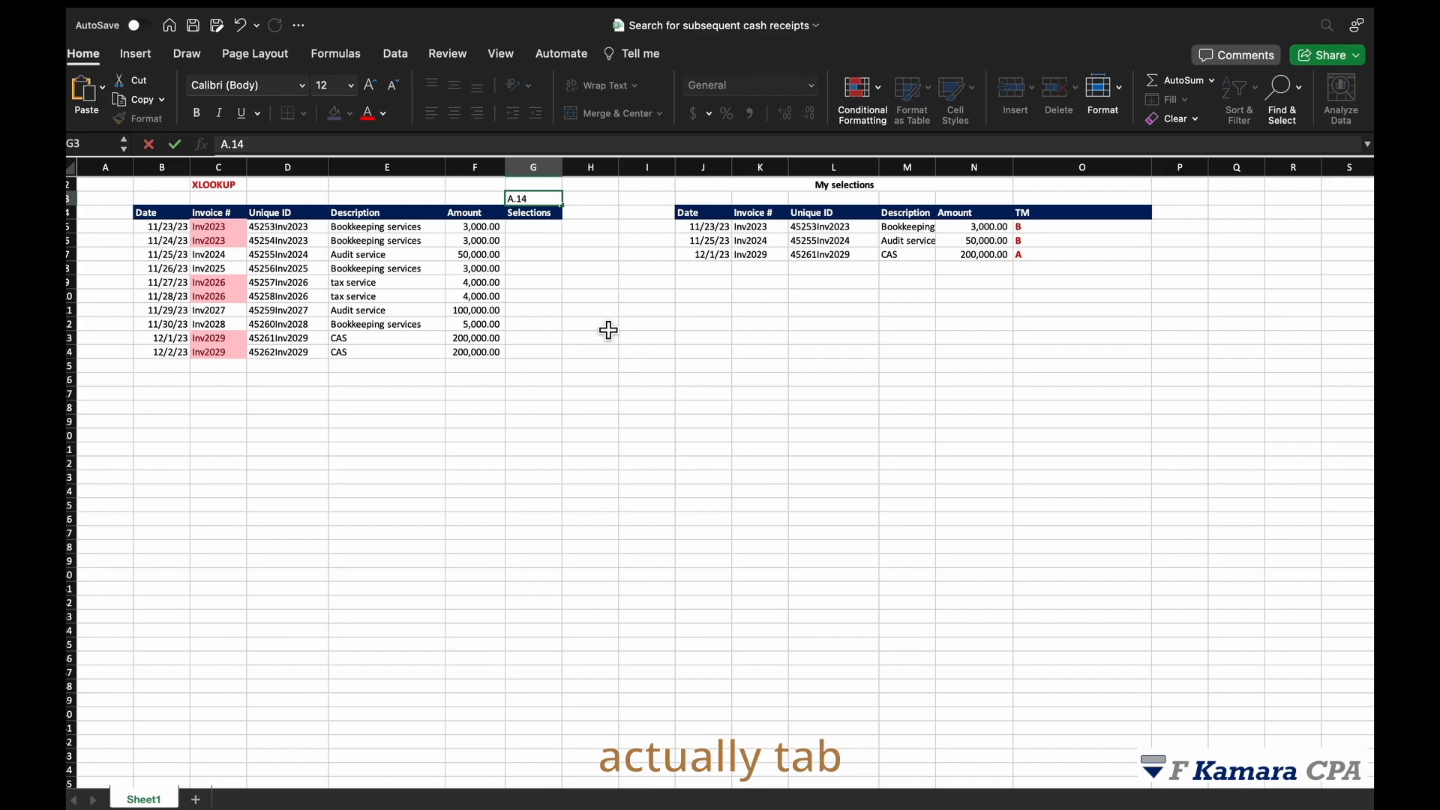
{"action": "type", "text": ","}
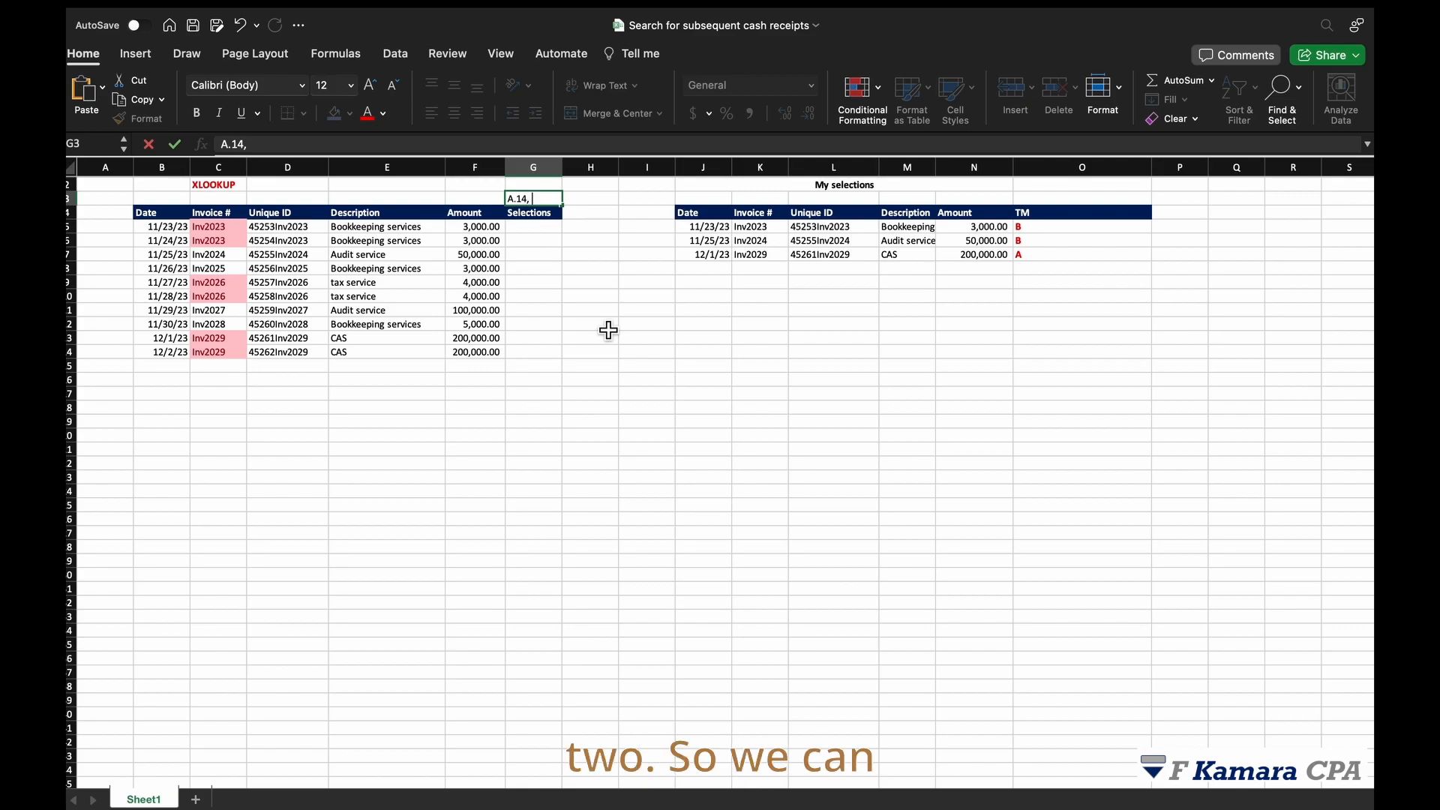
{"action": "type", "text": " 2/"}
{"action": "key", "text": "Return"}
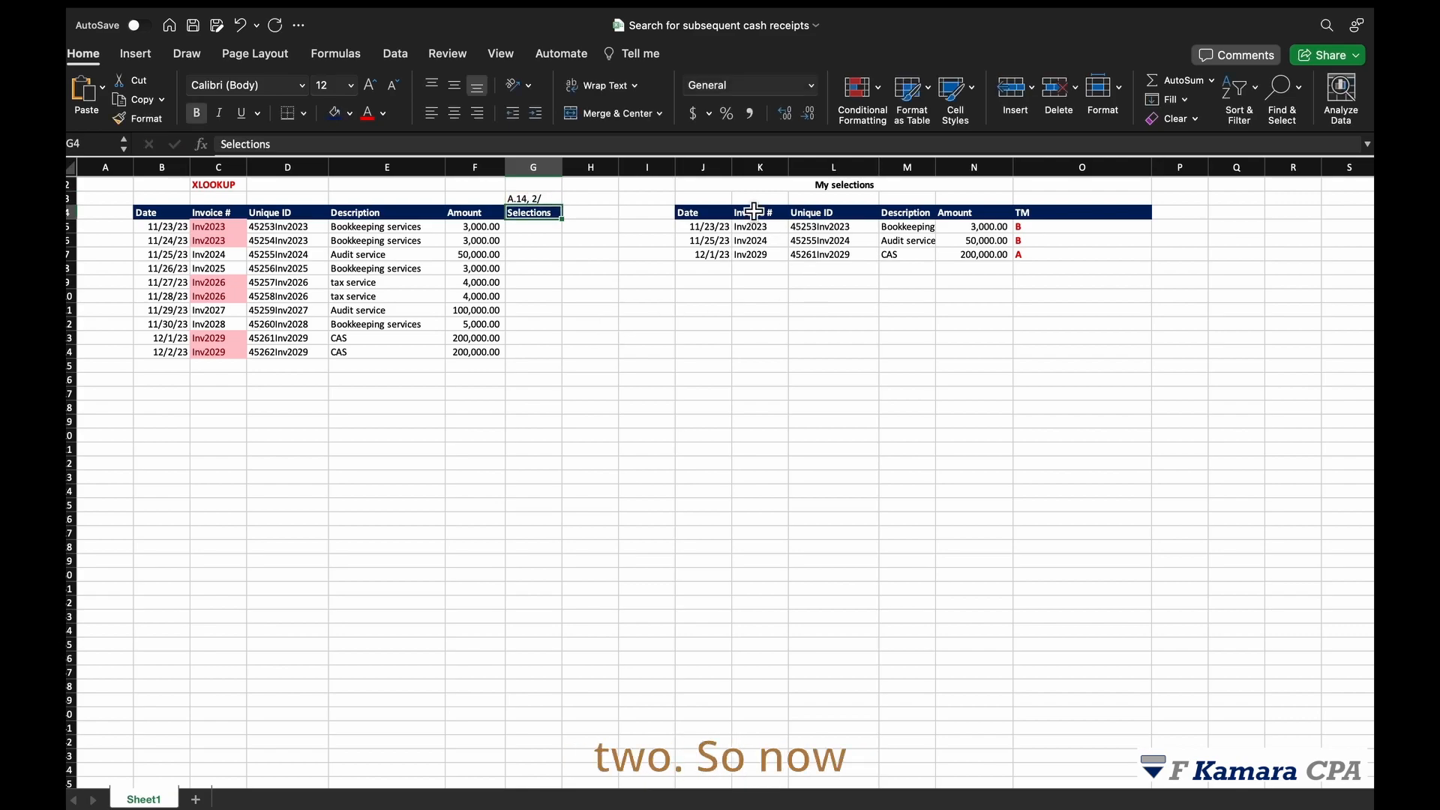
- Format the workpaper reference in G3 in bold red
{"action": "left_click", "coordinate": [703, 225]}
{"action": "left_click", "coordinate": [556, 199]}
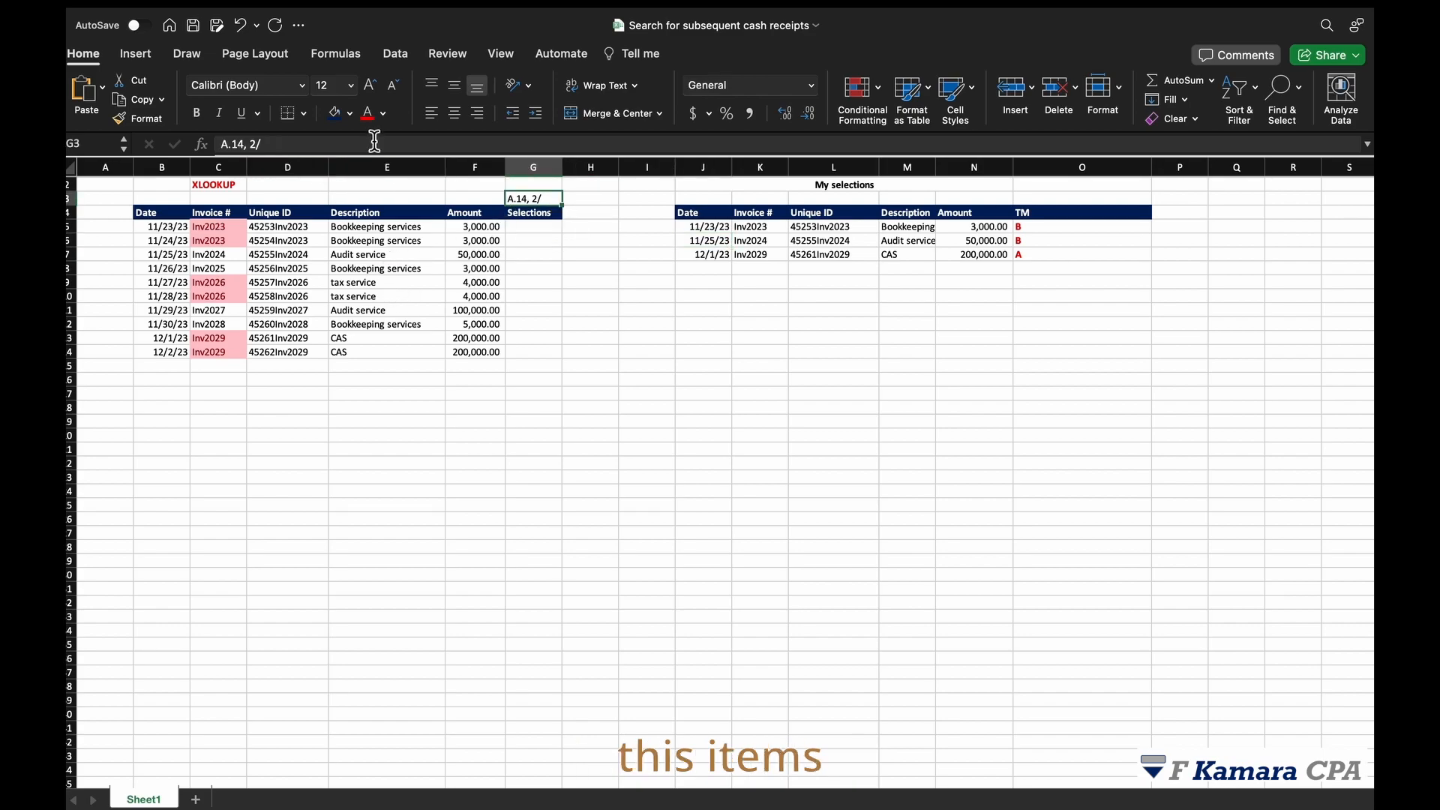
{"action": "left_click", "coordinate": [367, 112]}
{"action": "left_click", "coordinate": [195, 112]}
{"action": "left_click", "coordinate": [534, 240]}
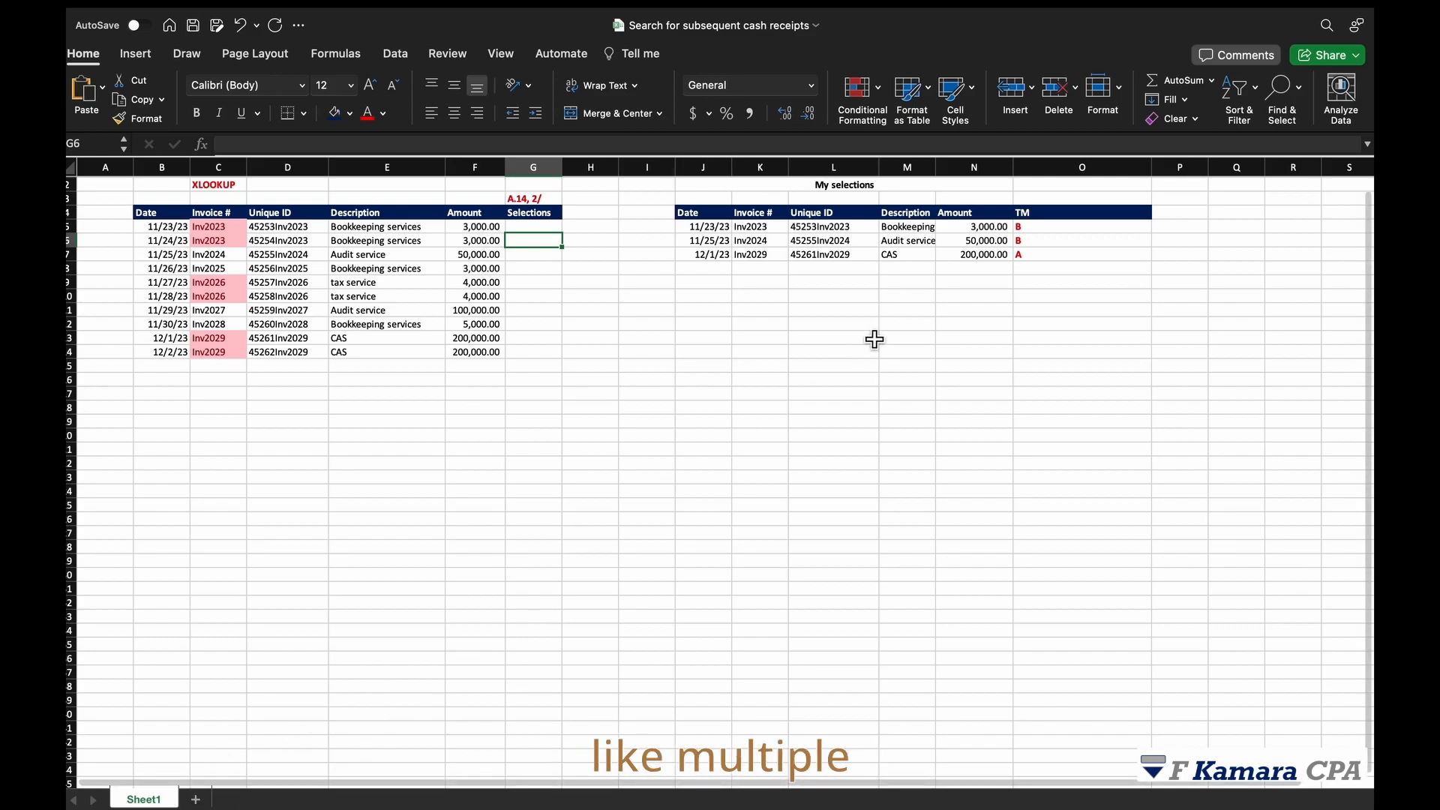
- Compare the tick marks in the My selections table with the referenced, empty Selections column
{"action": "left_click", "coordinate": [538, 199]}
{"action": "left_click", "coordinate": [545, 228]}
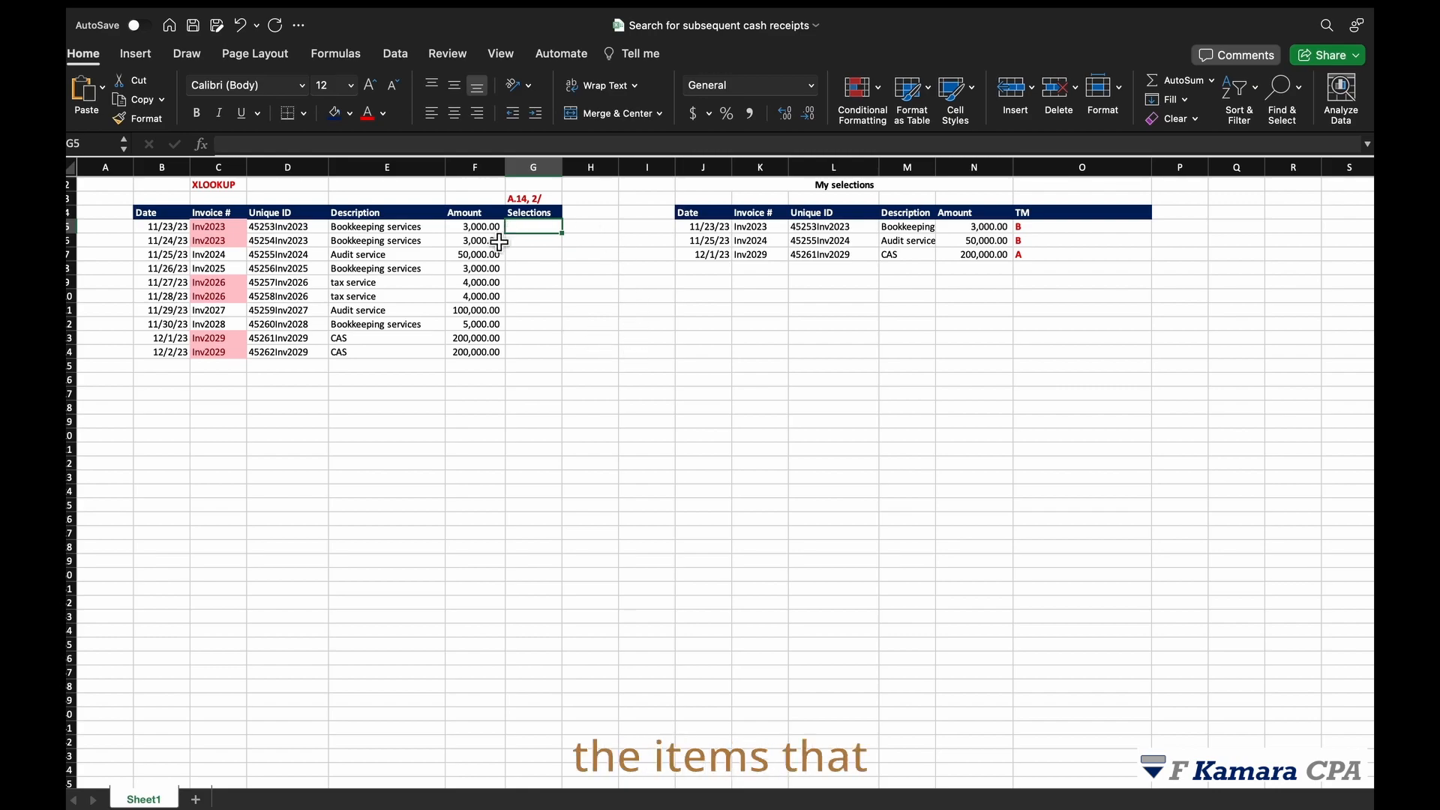
{"action": "left_click", "coordinate": [1038, 242]}
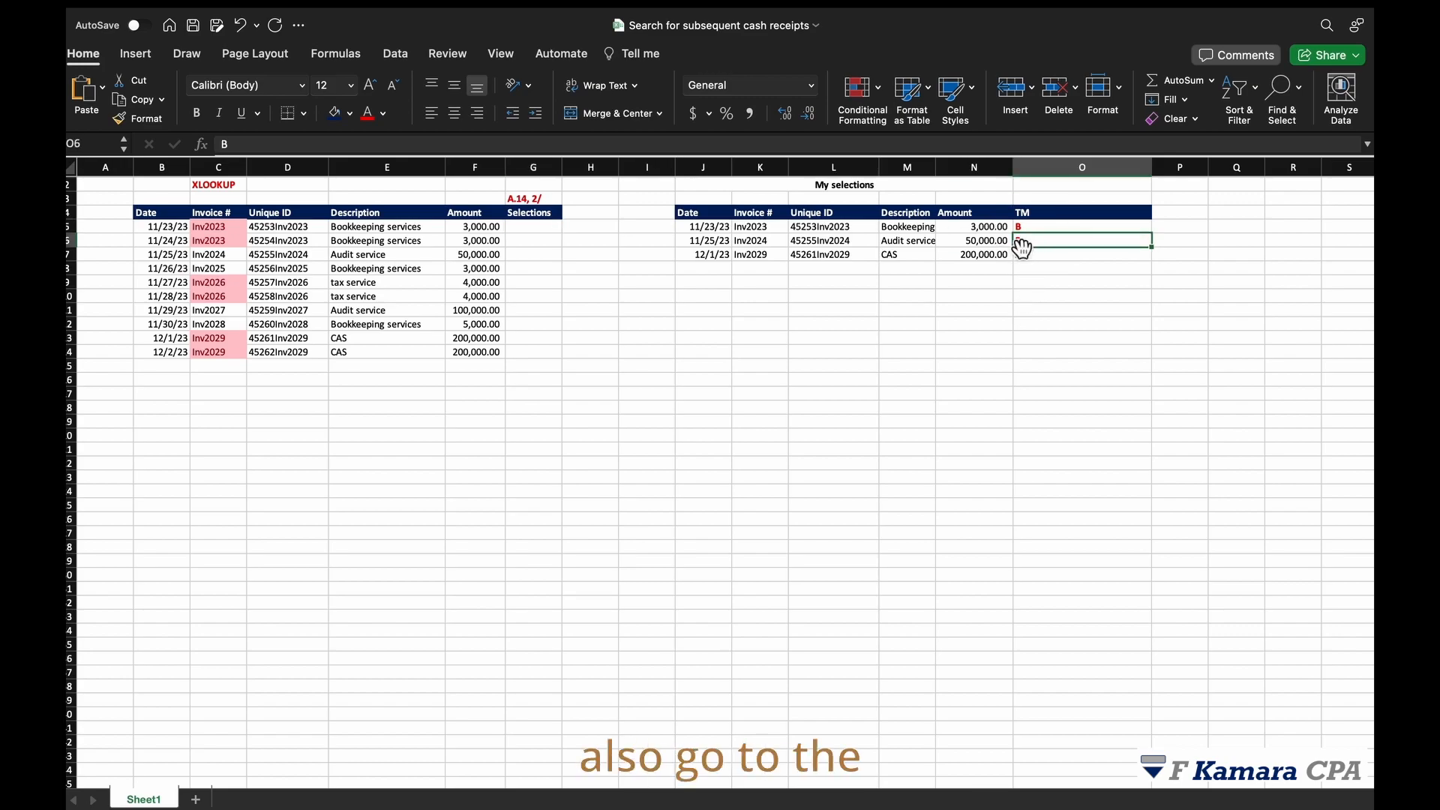
{"action": "mouse_move", "coordinate": [723, 199]}
{"action": "left_mouse_down"}
{"action": "mouse_move", "coordinate": [1103, 290]}
{"action": "mouse_move", "coordinate": [1080, 285]}
{"action": "left_mouse_up"}
{"action": "left_click", "coordinate": [1057, 261]}
{"action": "left_click", "coordinate": [544, 270]}
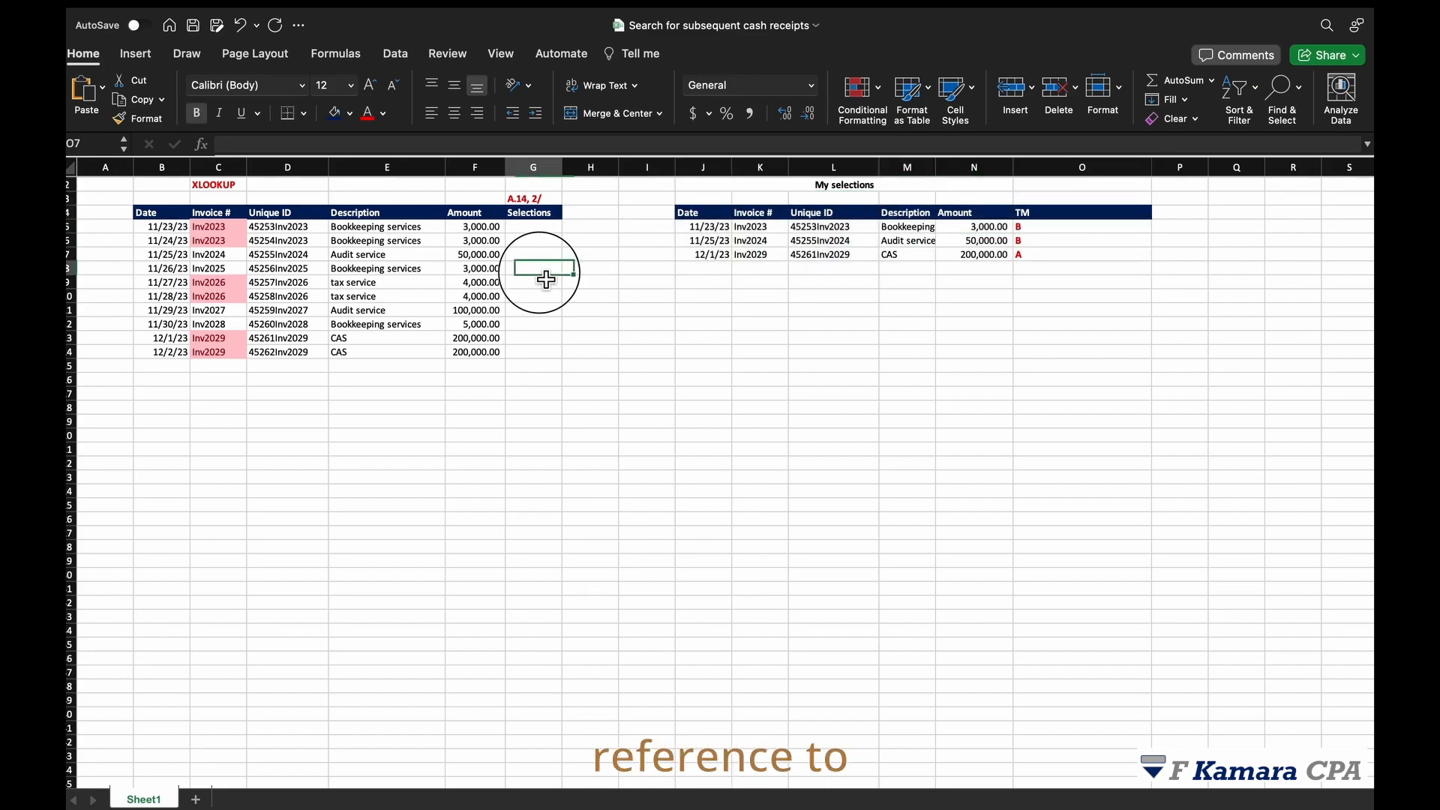
- Start an XLOOKUP formula in G5 with D5 as the lookup value and the absolute range $L$5:$L$7 as the lookup array
{"action": "left_click", "coordinate": [539, 231]}
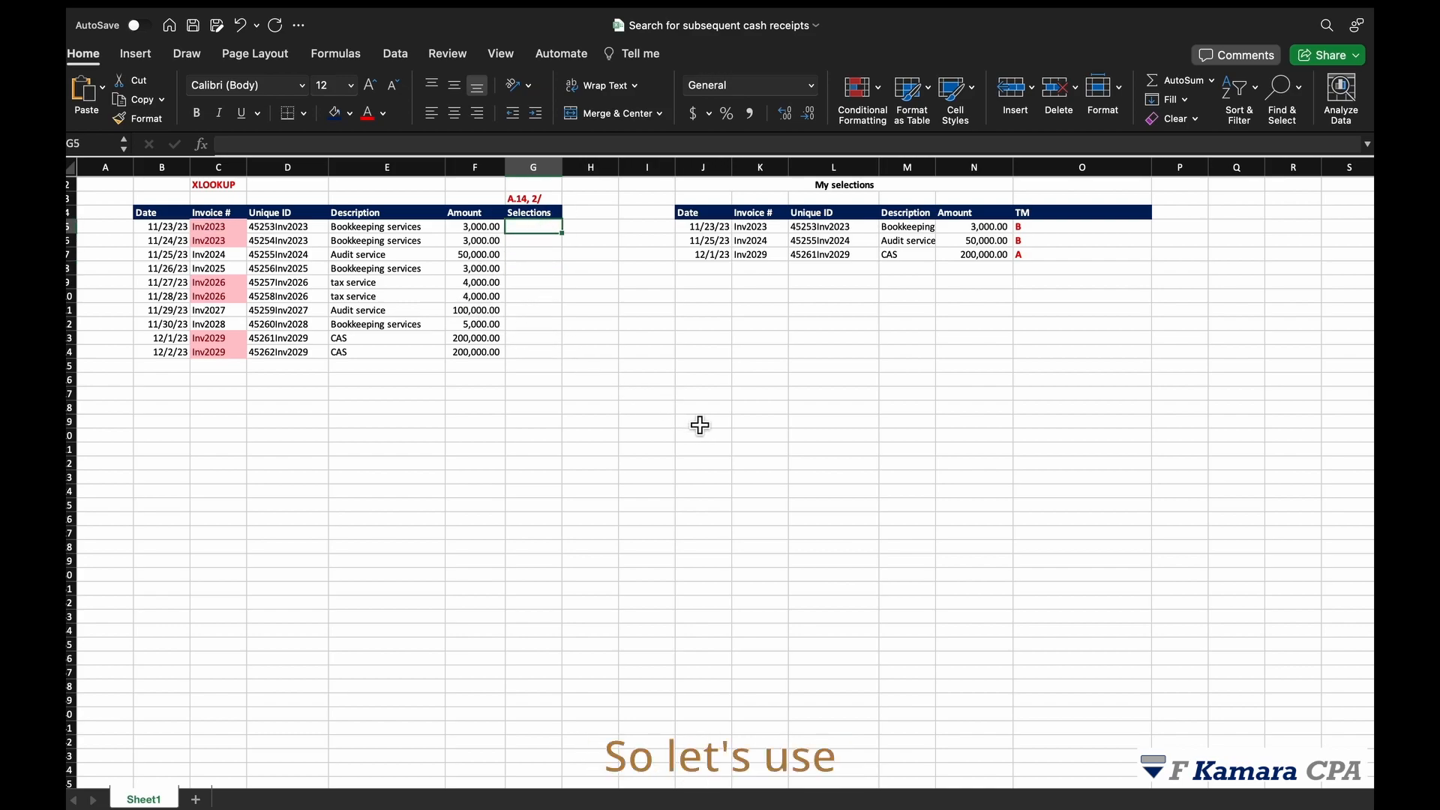
{"action": "type", "text": "=xl"}
{"action": "key", "text": "Tab"}
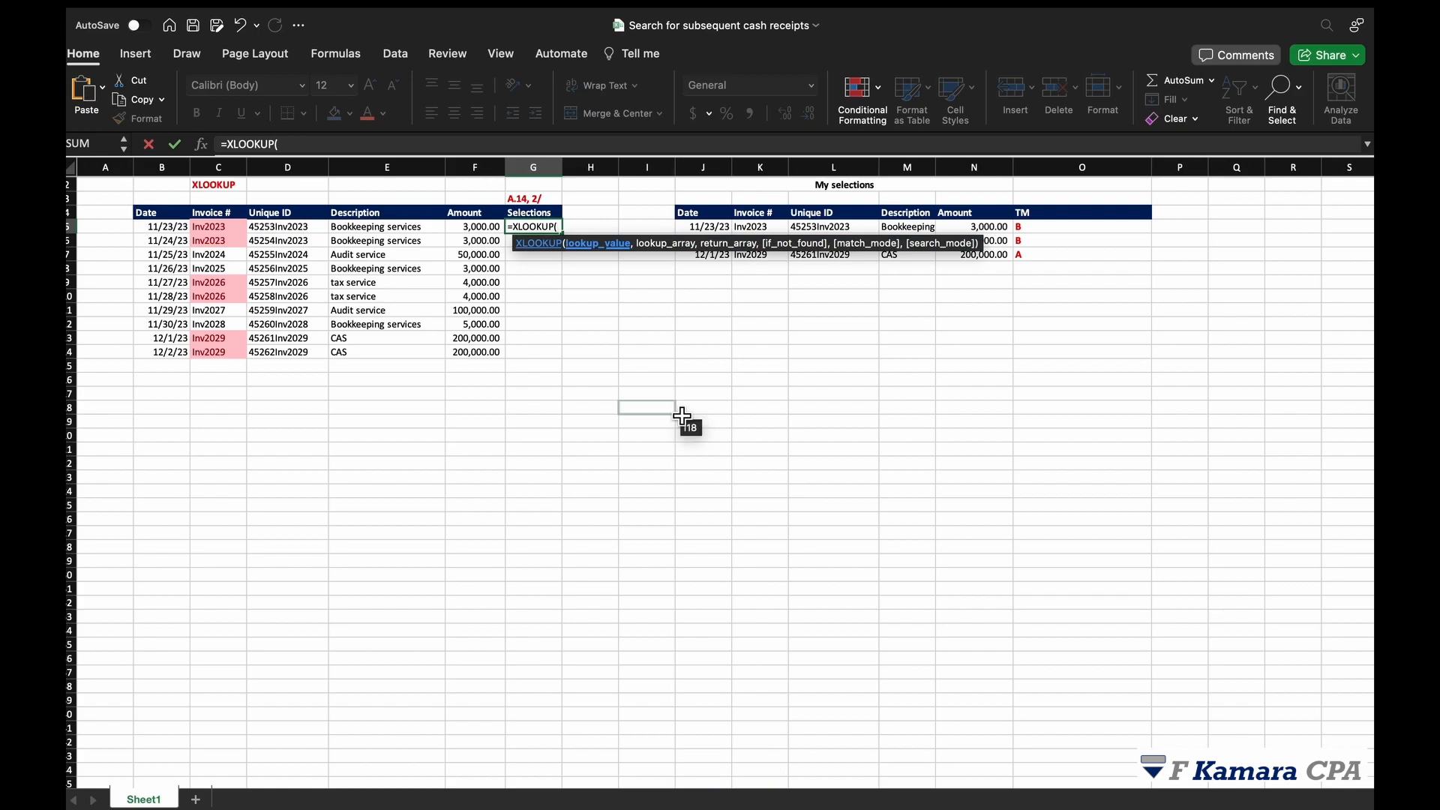
{"action": "left_click", "coordinate": [287, 228]}
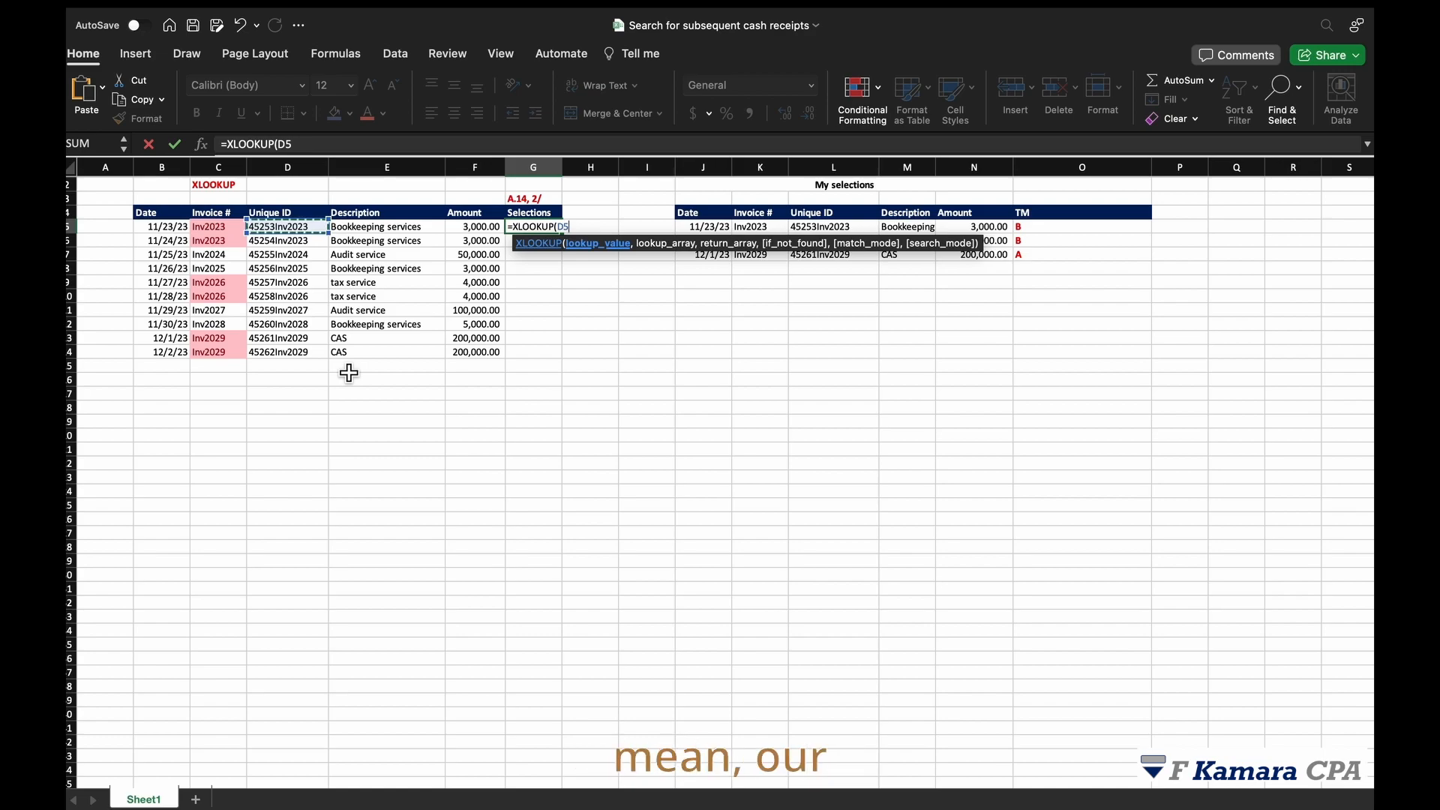
{"action": "type", "text": ","}
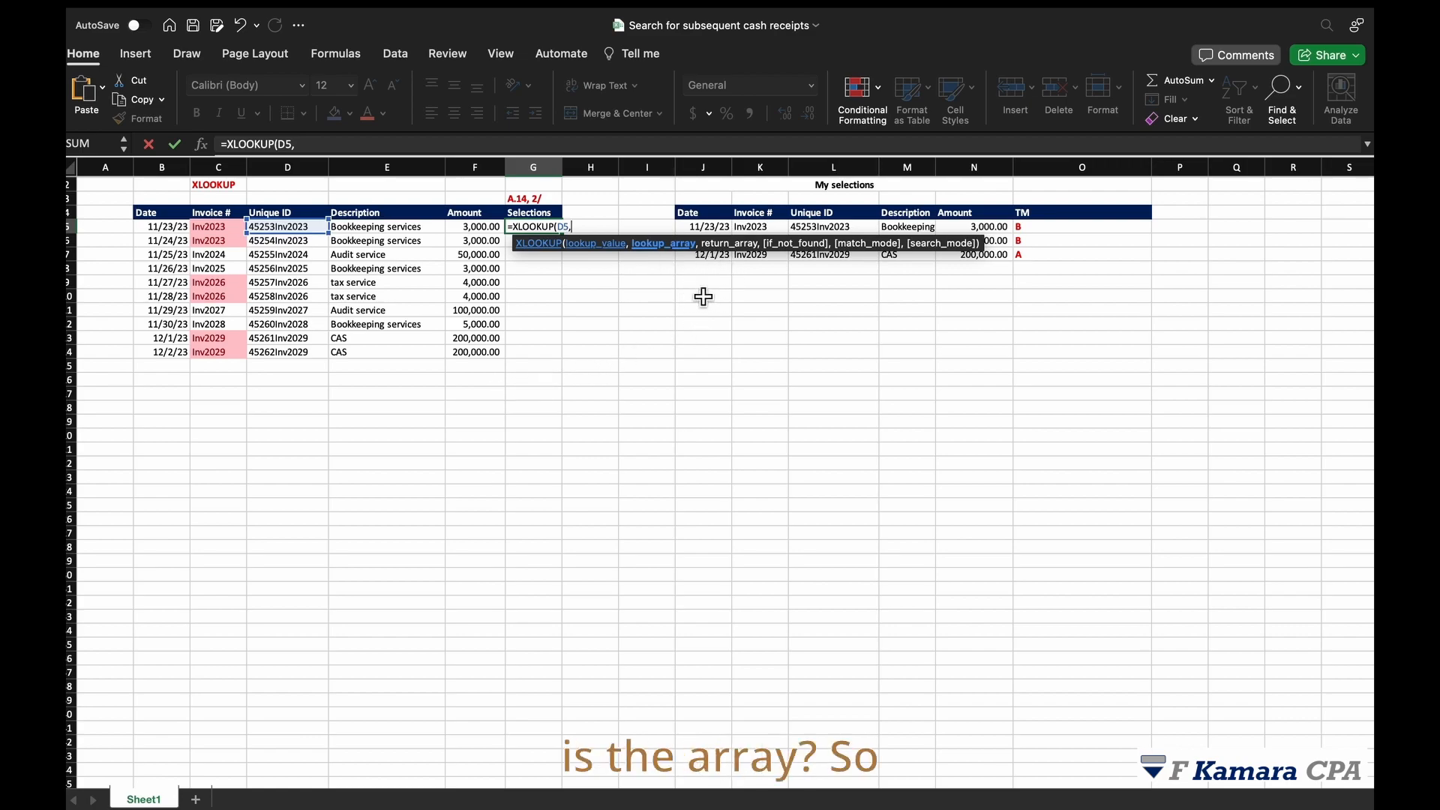
{"action": "left_click_drag", "start_coordinate": [836, 223], "coordinate": [837, 255]}
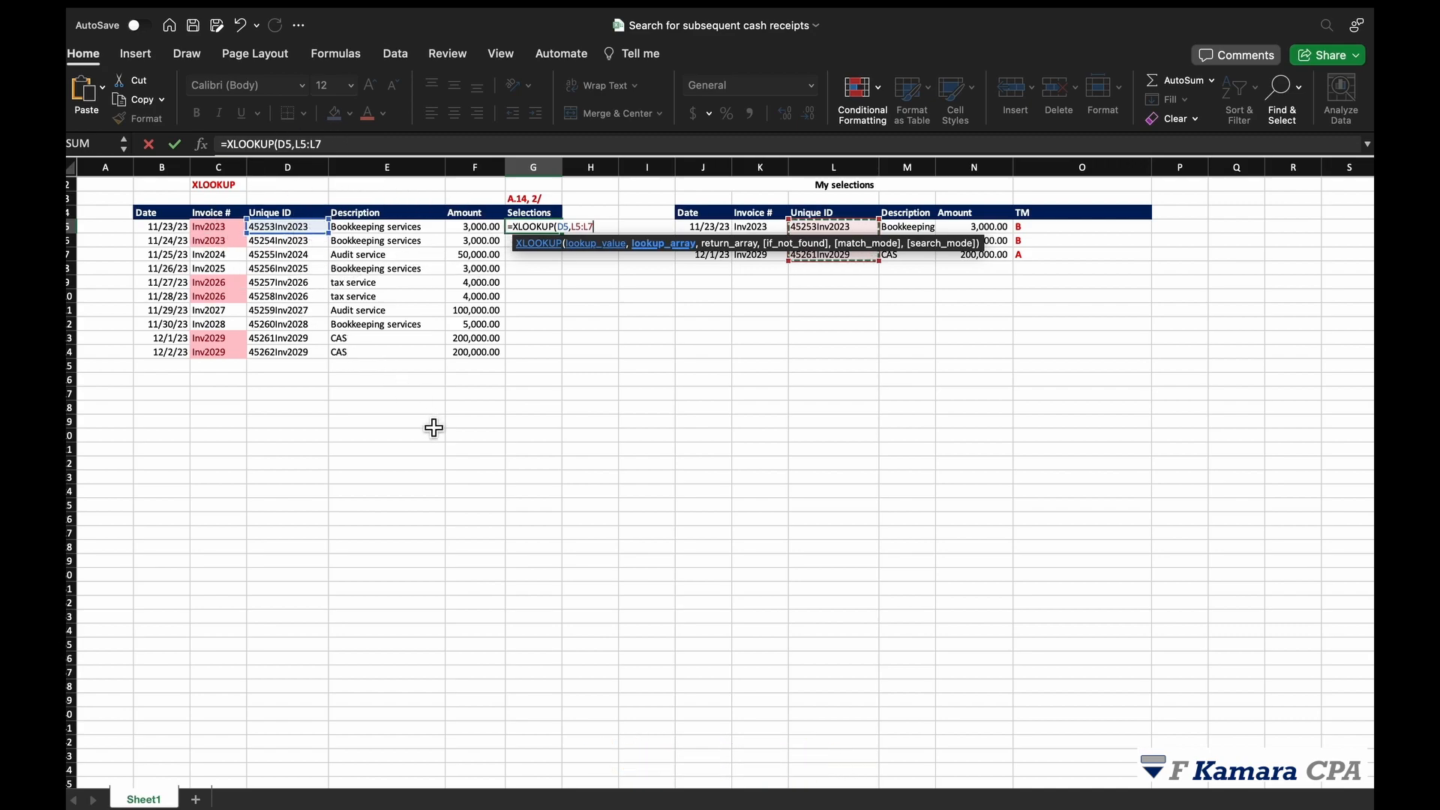
{"action": "type", "text": ","}
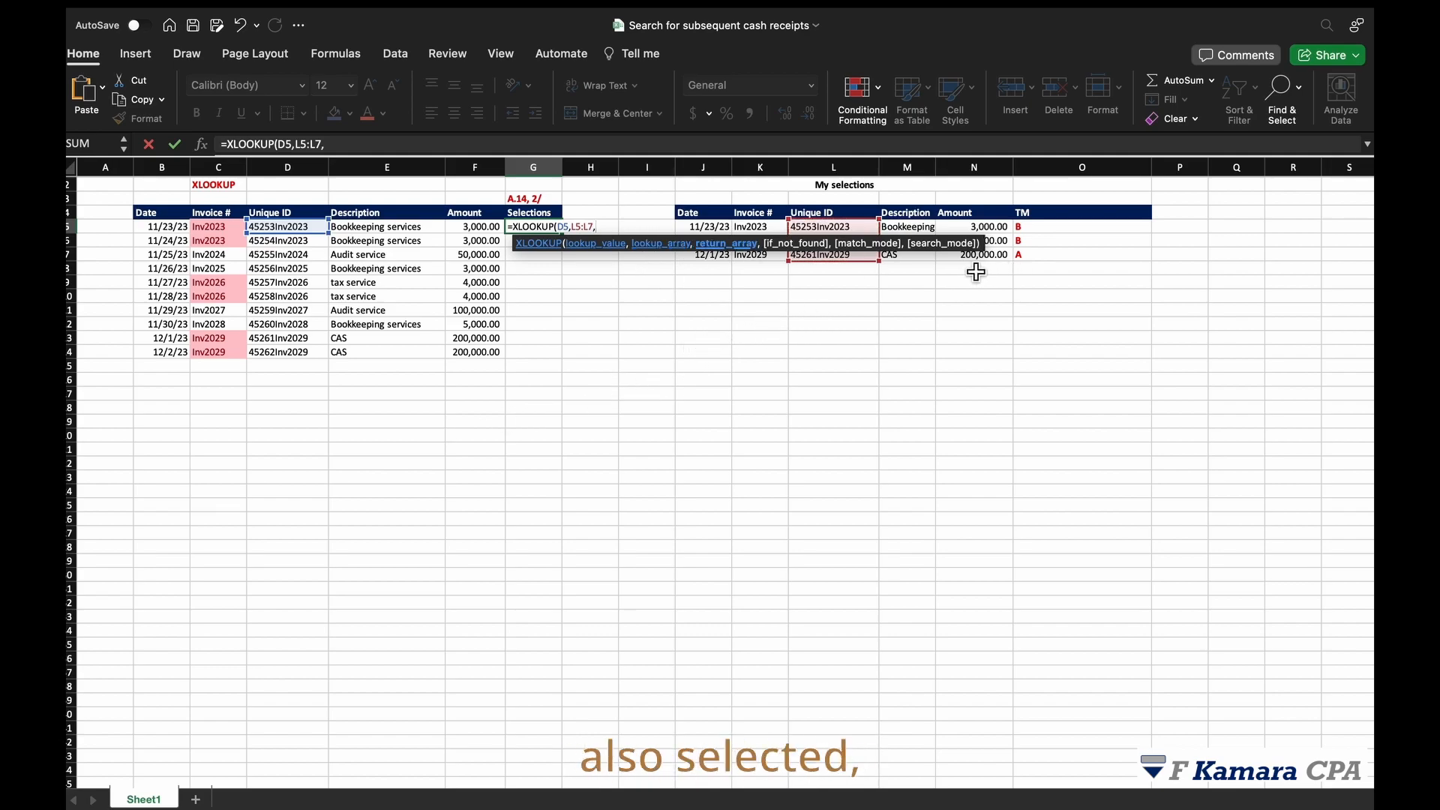
{"action": "key", "text": "BackSpace"}
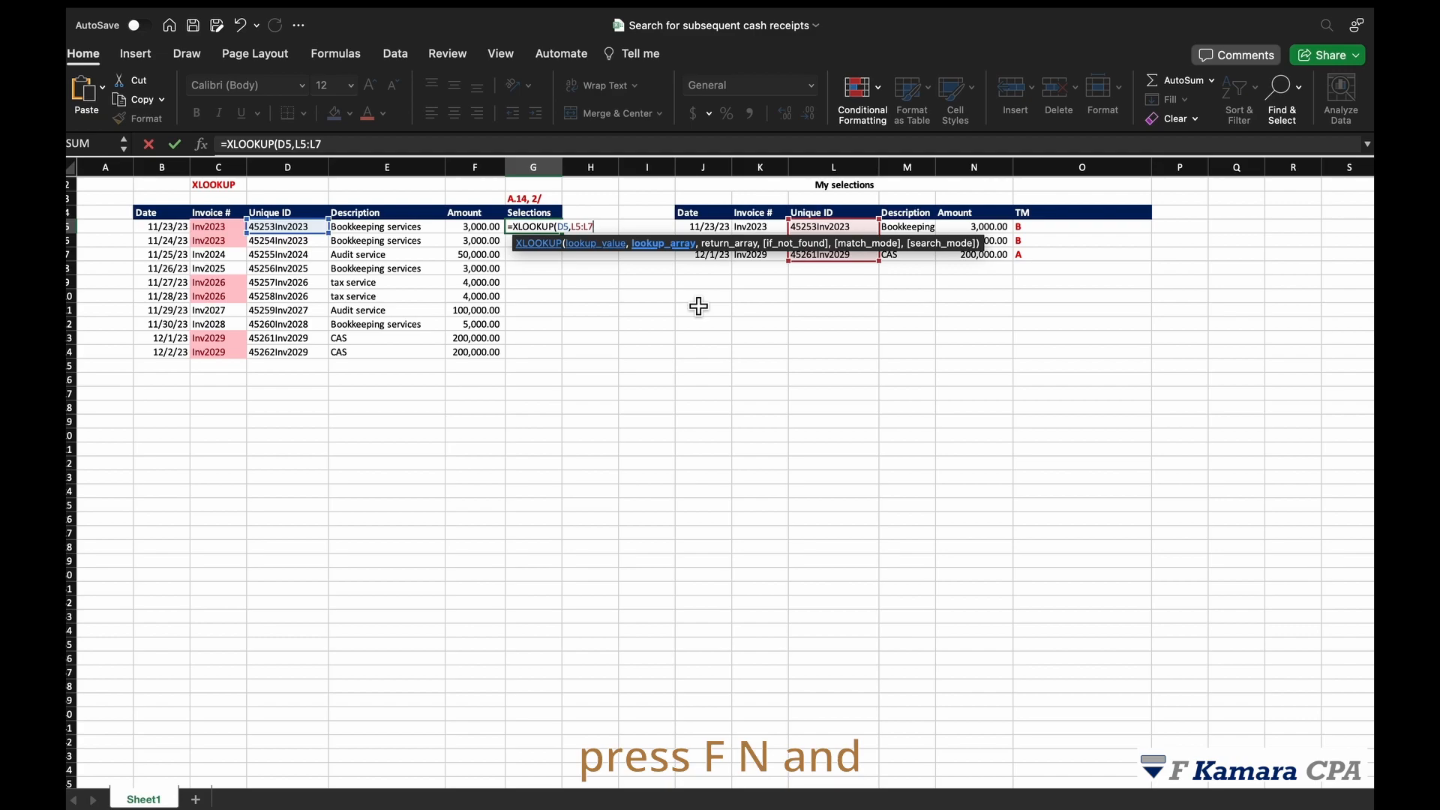
{"action": "key", "text": "F4"}
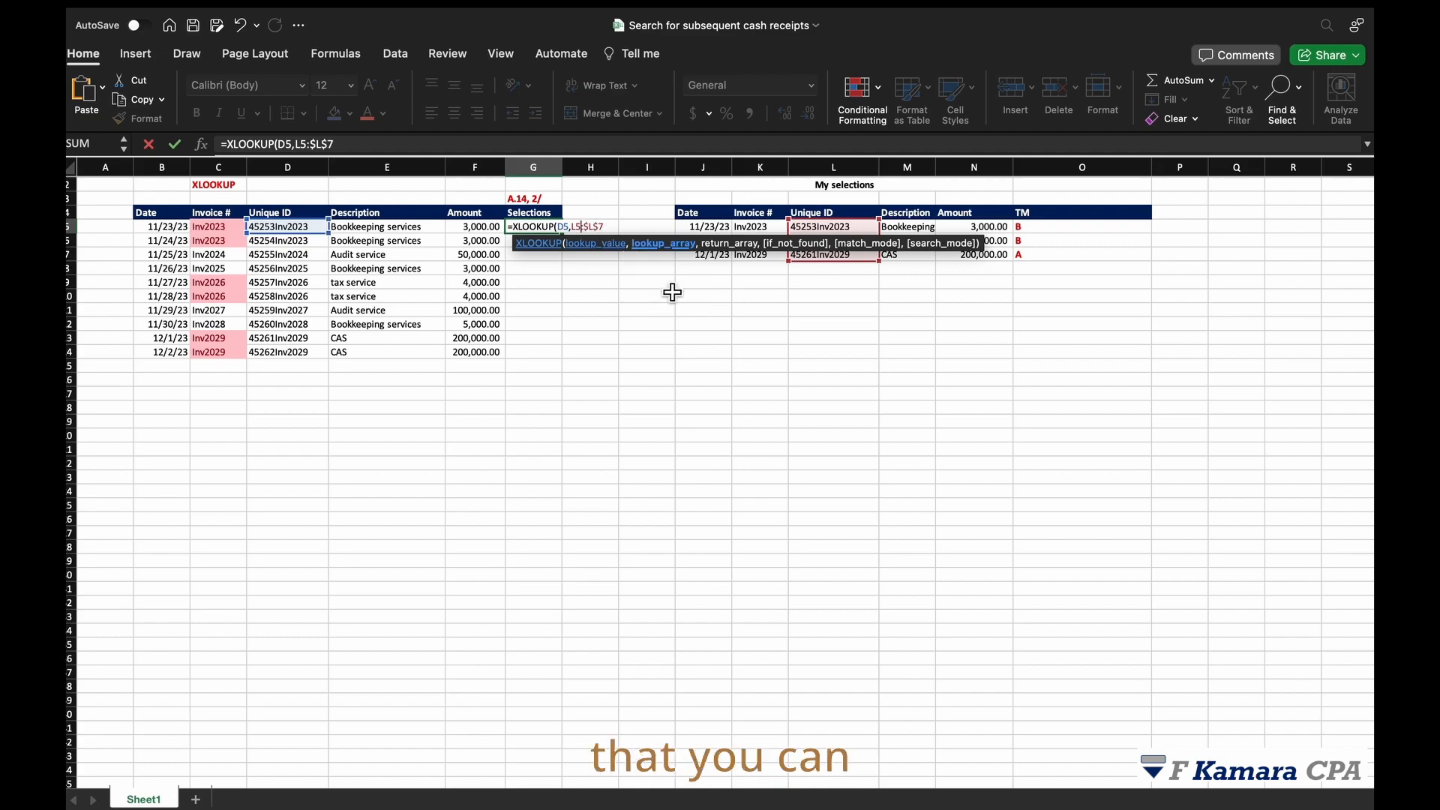
{"action": "key", "text": "F4"}
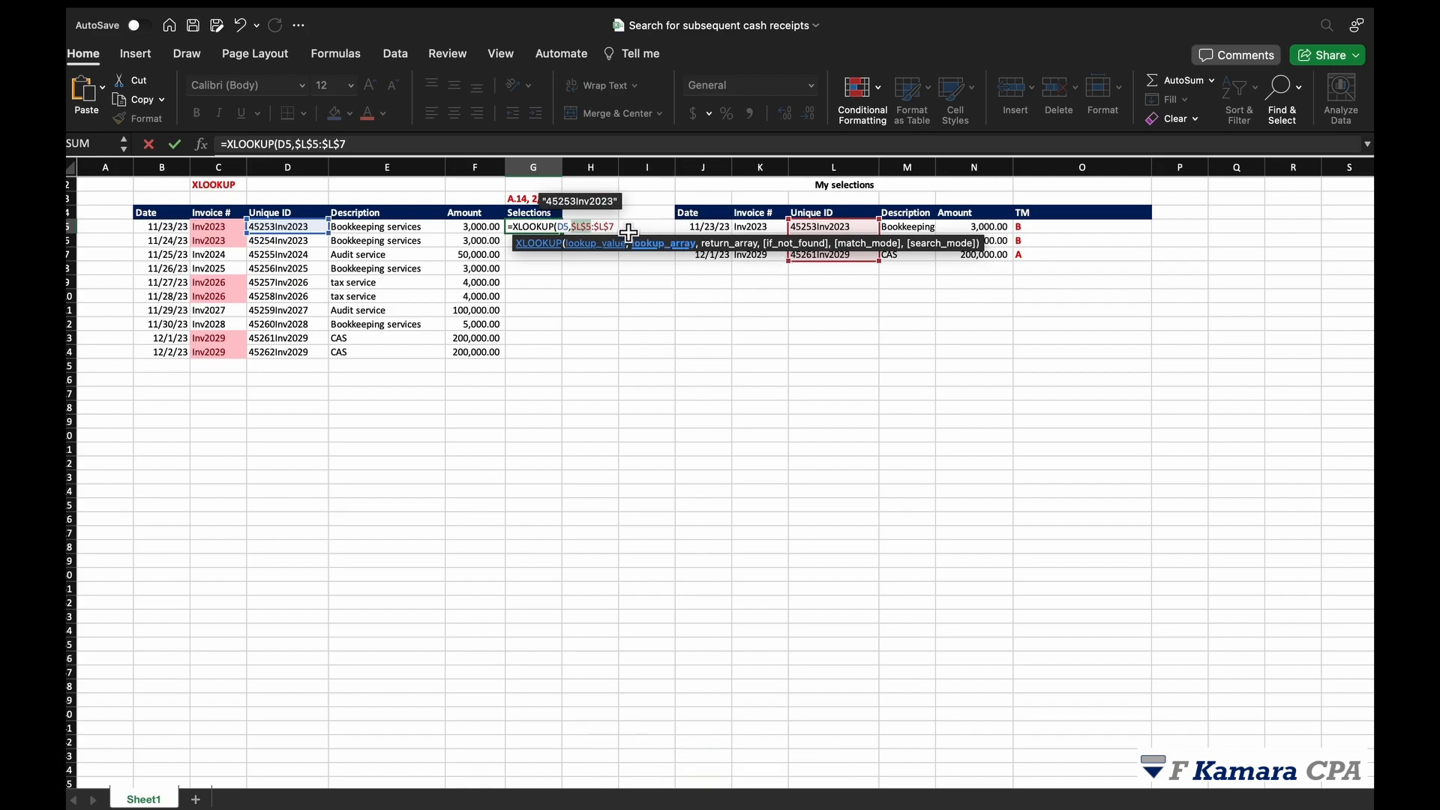
{"action": "left_click", "coordinate": [416, 144]}
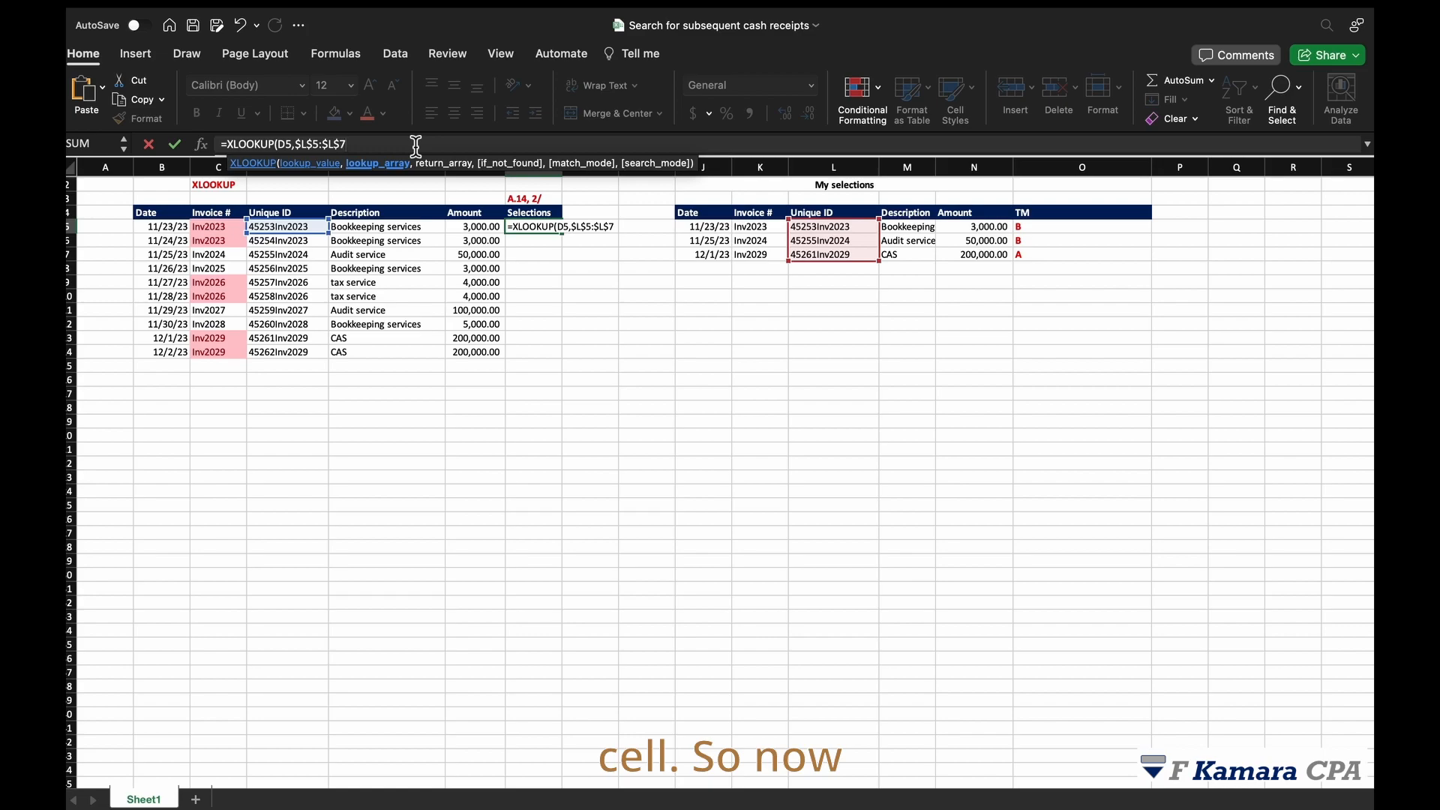
- Complete the G5 formula with the tick marks in $O$5:$O$7 as the absolute return array
{"action": "type", "text": ","}
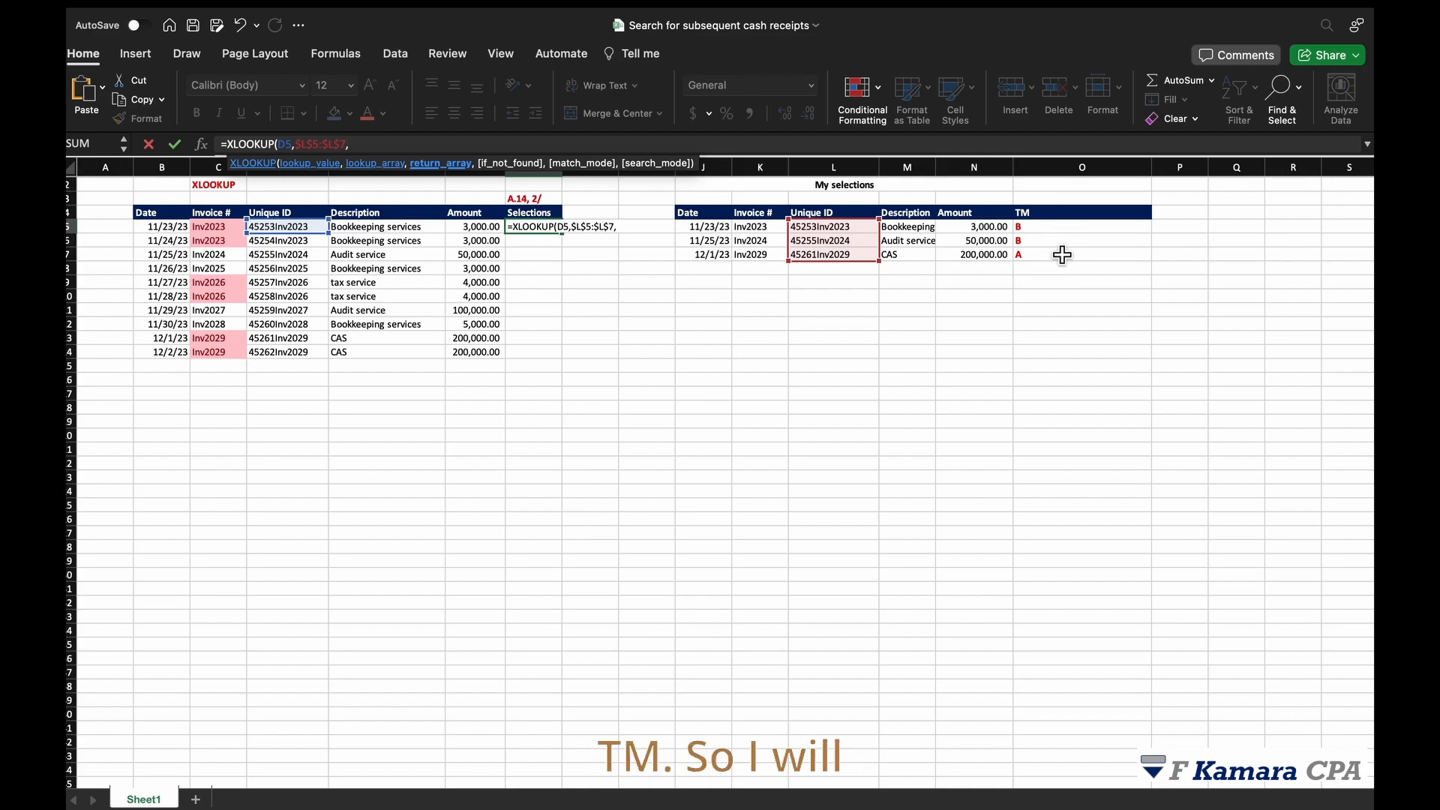
{"action": "left_click_drag", "start_coordinate": [1051, 227], "coordinate": [1041, 257]}
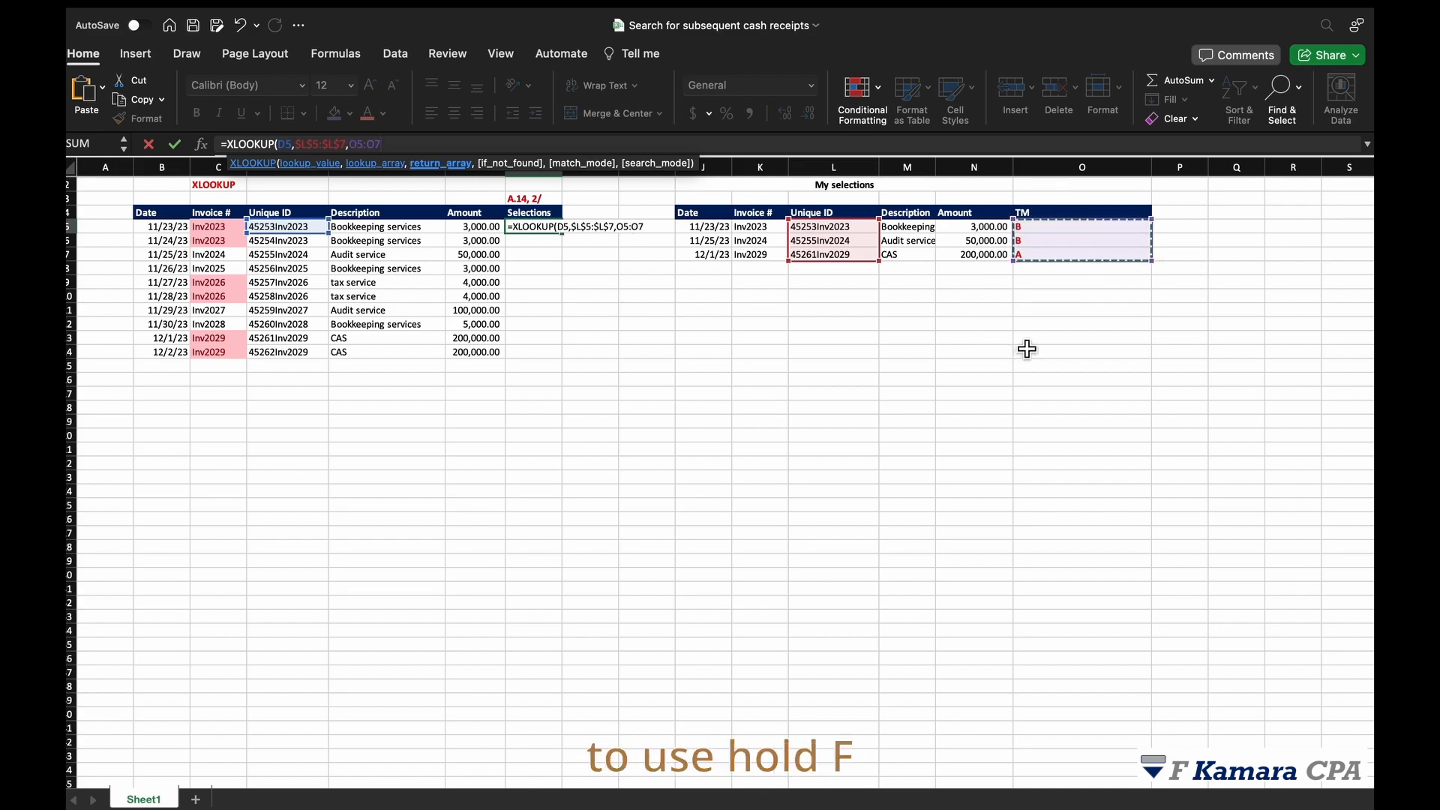
{"action": "key", "text": "F4"}
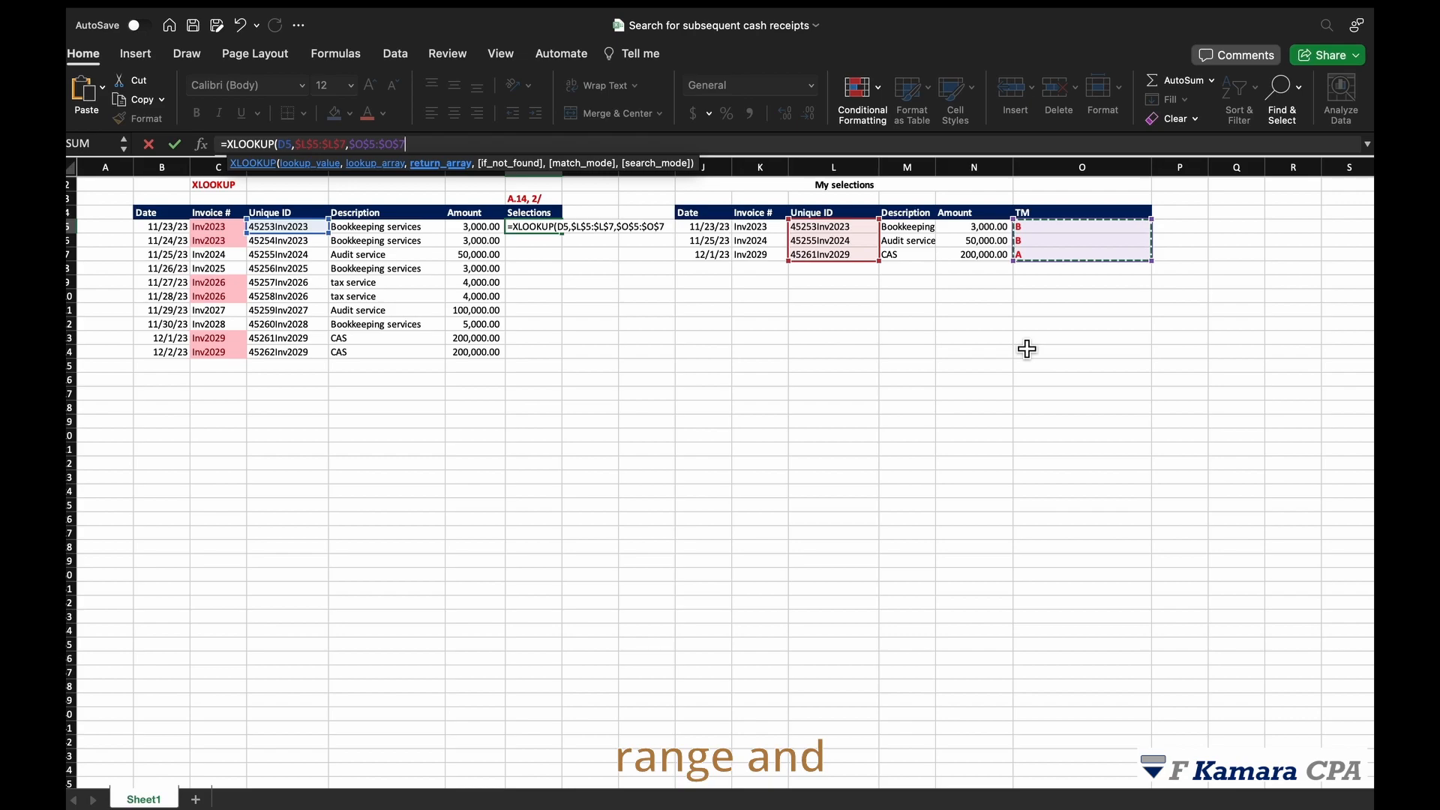
{"action": "type", "text": ")"}
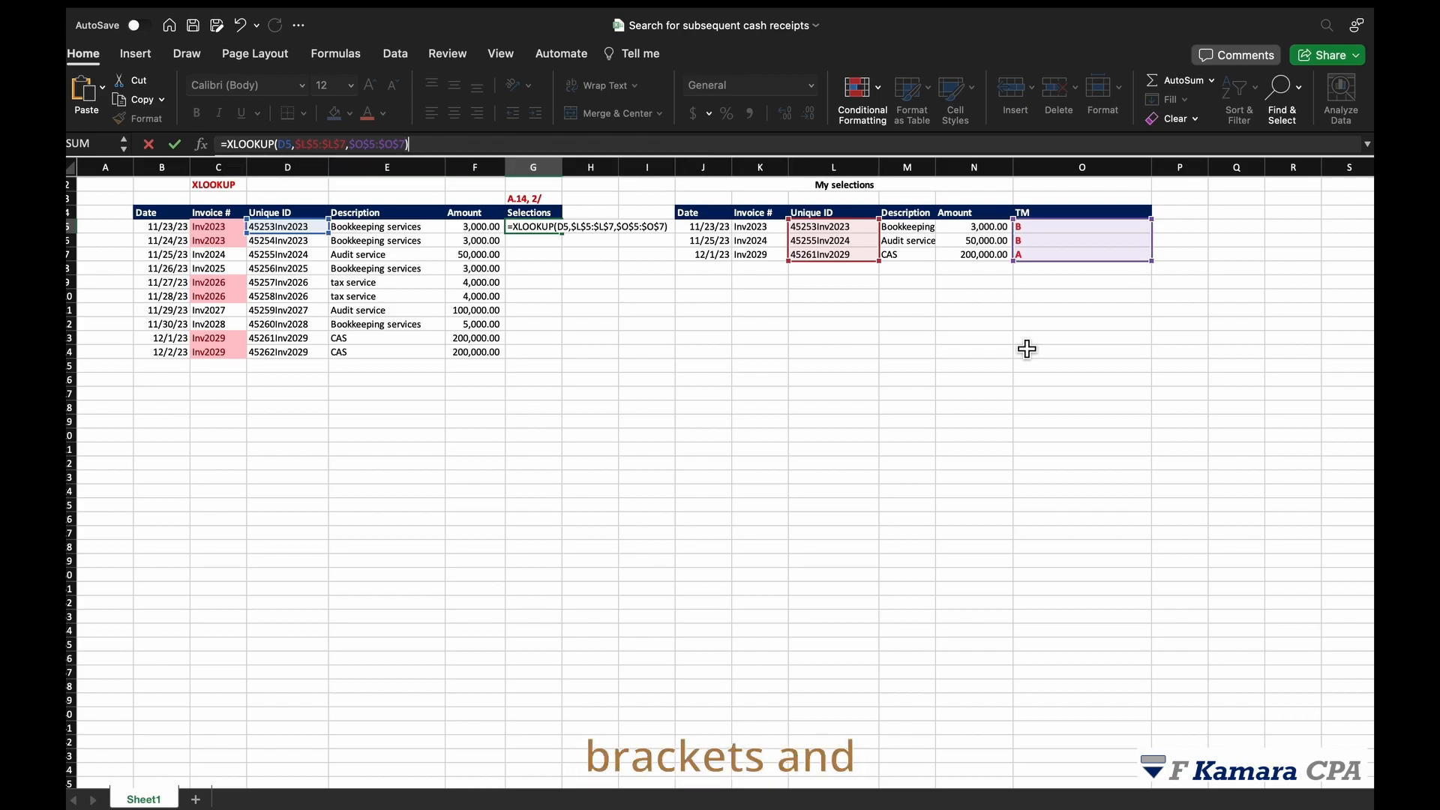
{"action": "key", "text": "Return"}
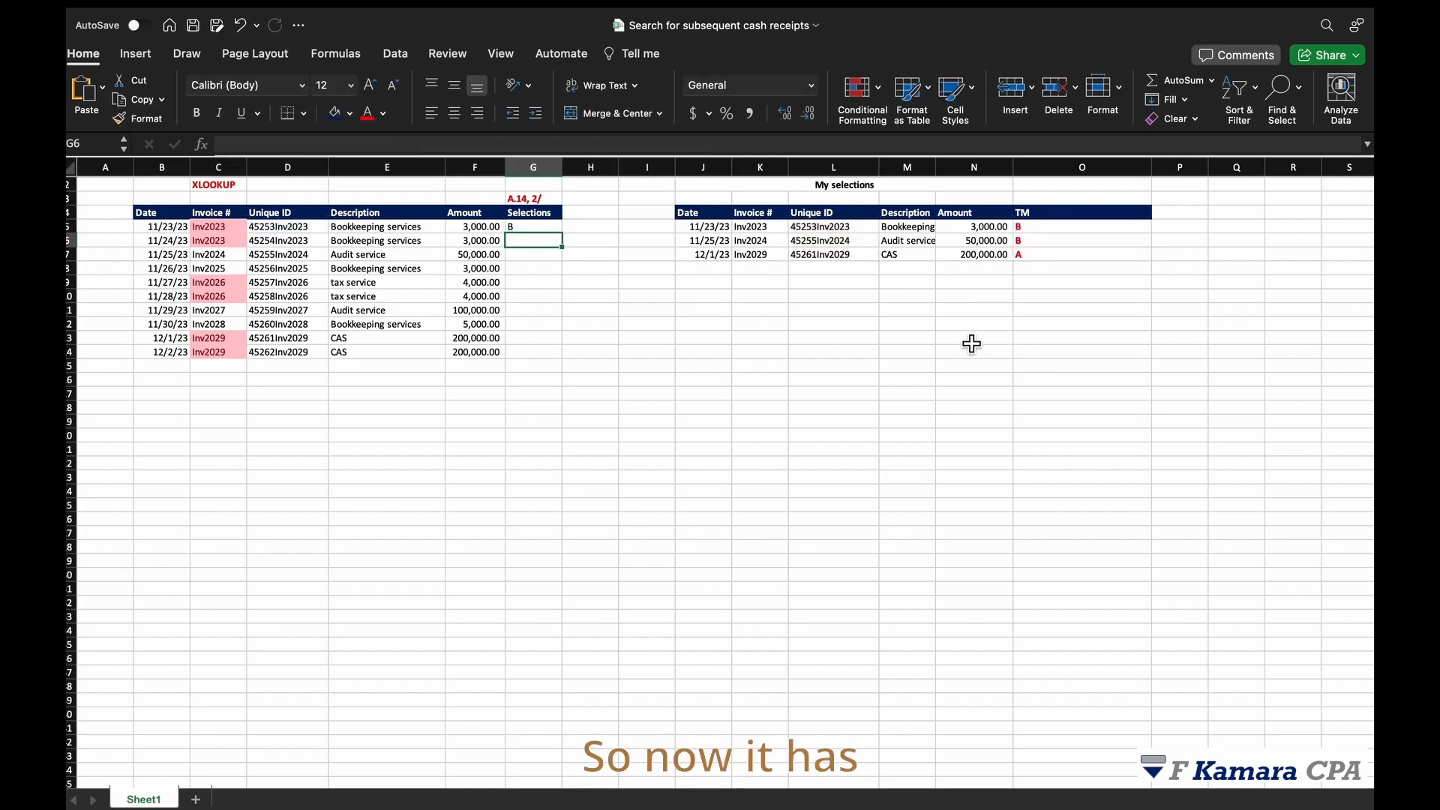
- Fill the XLOOKUP formula from G5 down through G14
{"action": "left_click", "coordinate": [534, 296]}
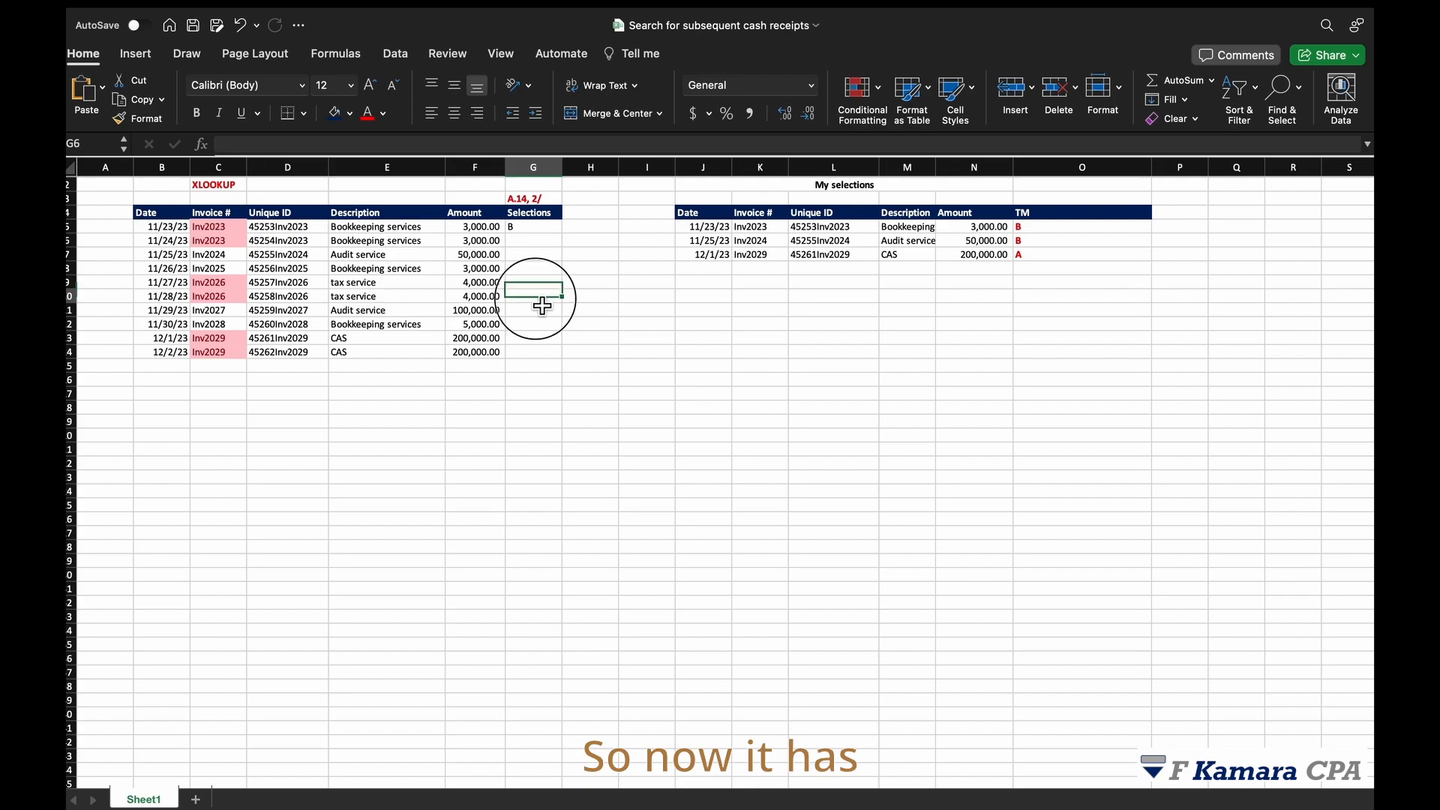
{"action": "left_click", "coordinate": [534, 227]}
{"action": "left_click_drag", "start_coordinate": [562, 233], "coordinate": [582, 359]}
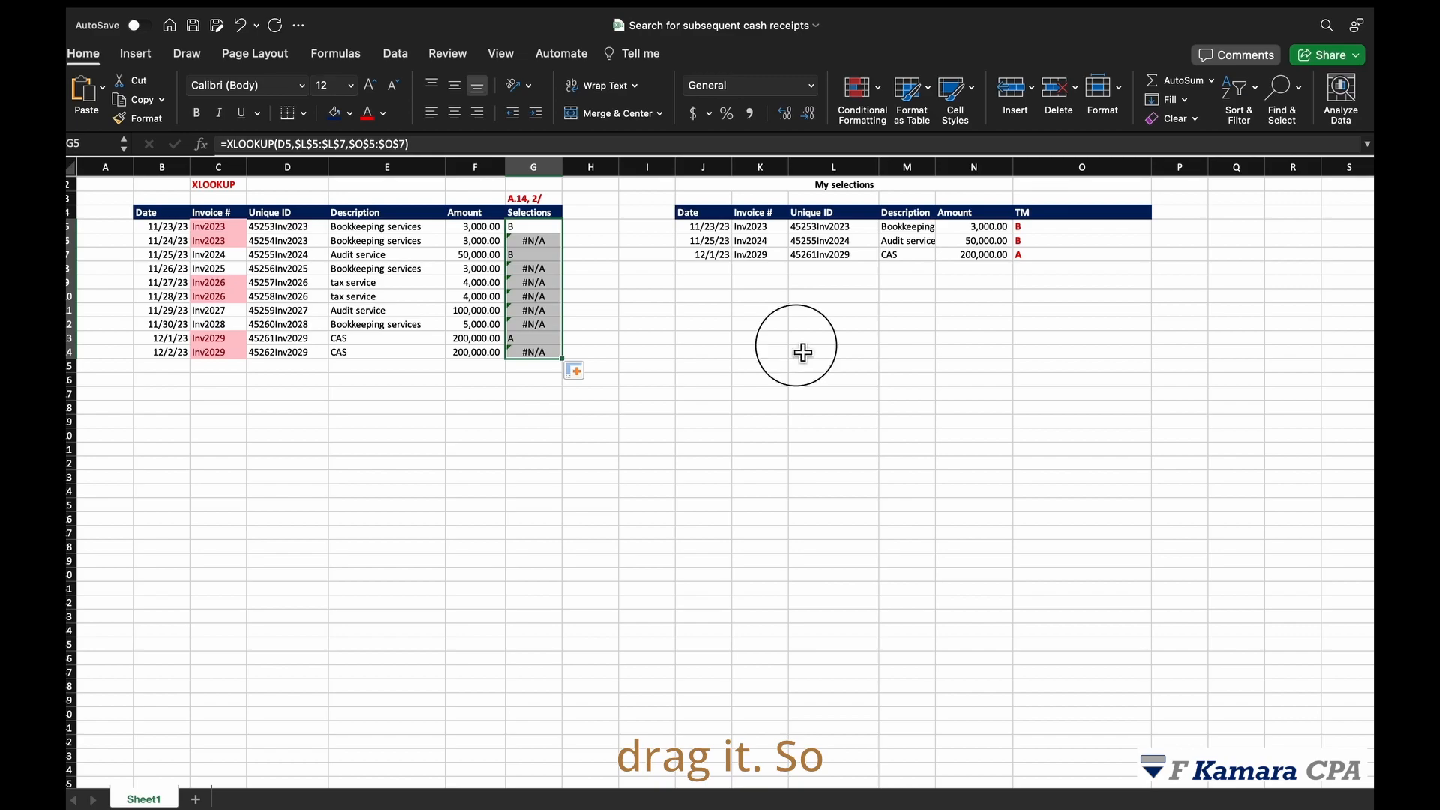
{"action": "left_click", "coordinate": [802, 353]}
- Check the Selections results against the unique IDs, dates, amounts and tick marks of the matching My selections items
{"action": "left_click", "coordinate": [538, 241]}
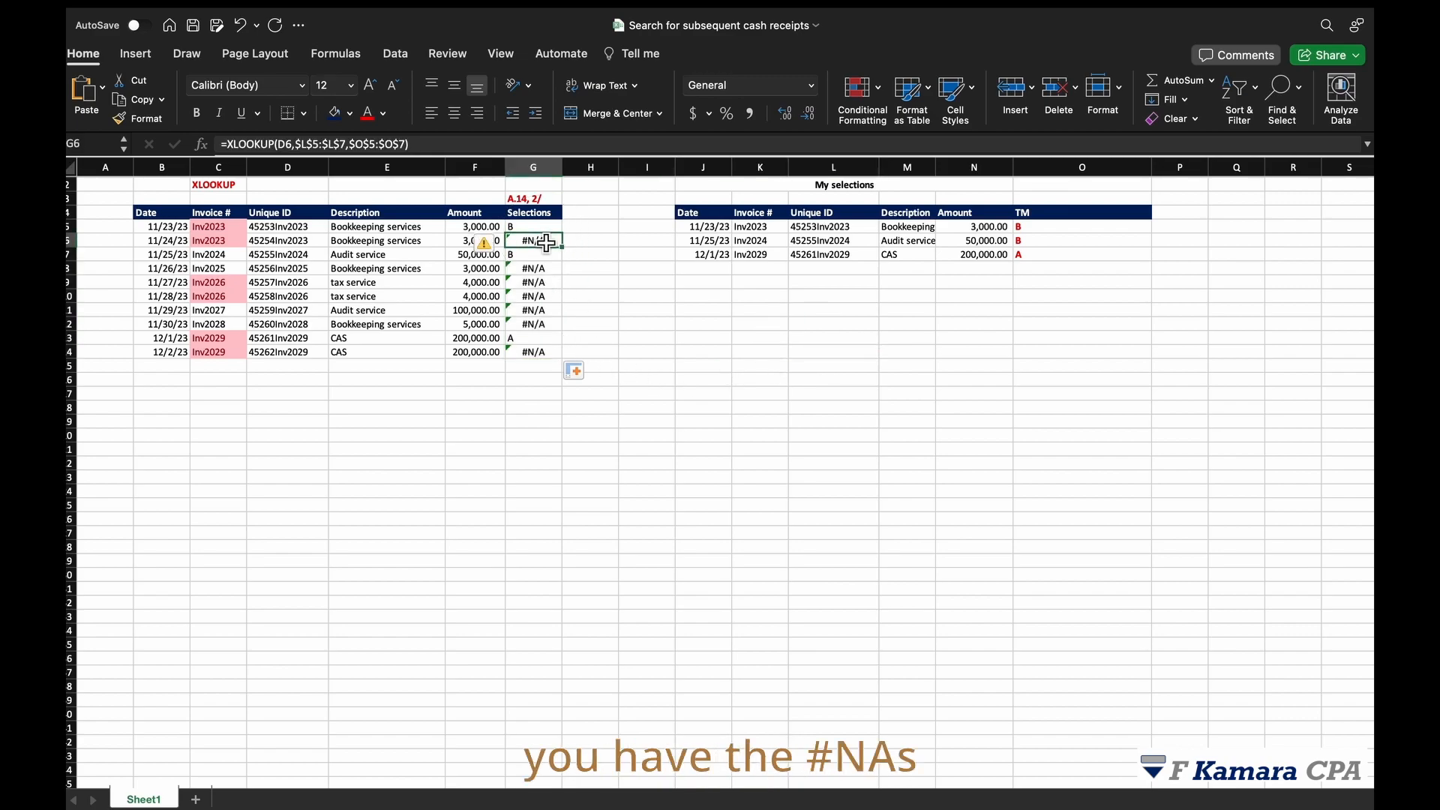
{"action": "left_click_drag", "start_coordinate": [533, 269], "coordinate": [533, 324]}
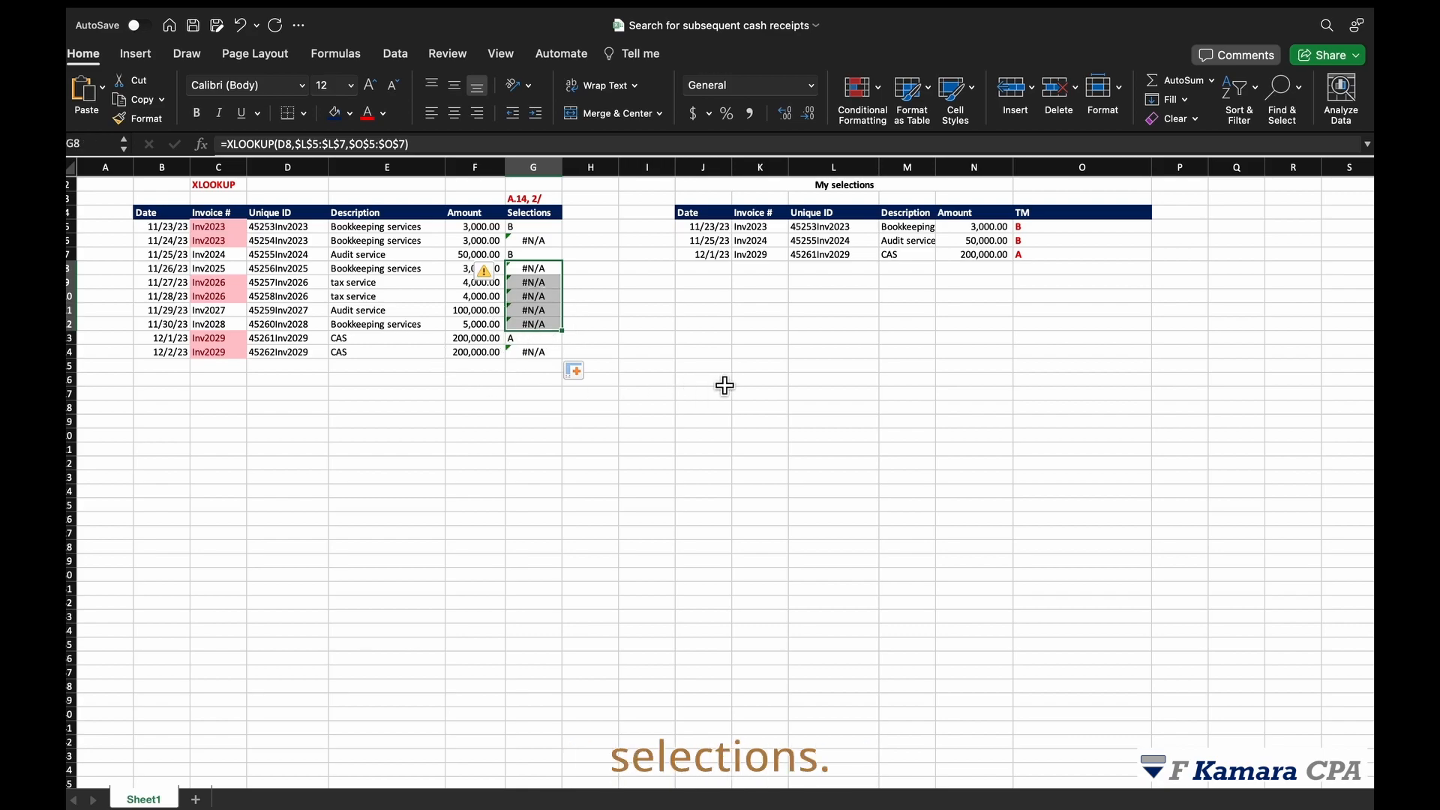
{"action": "left_click", "coordinate": [539, 255]}
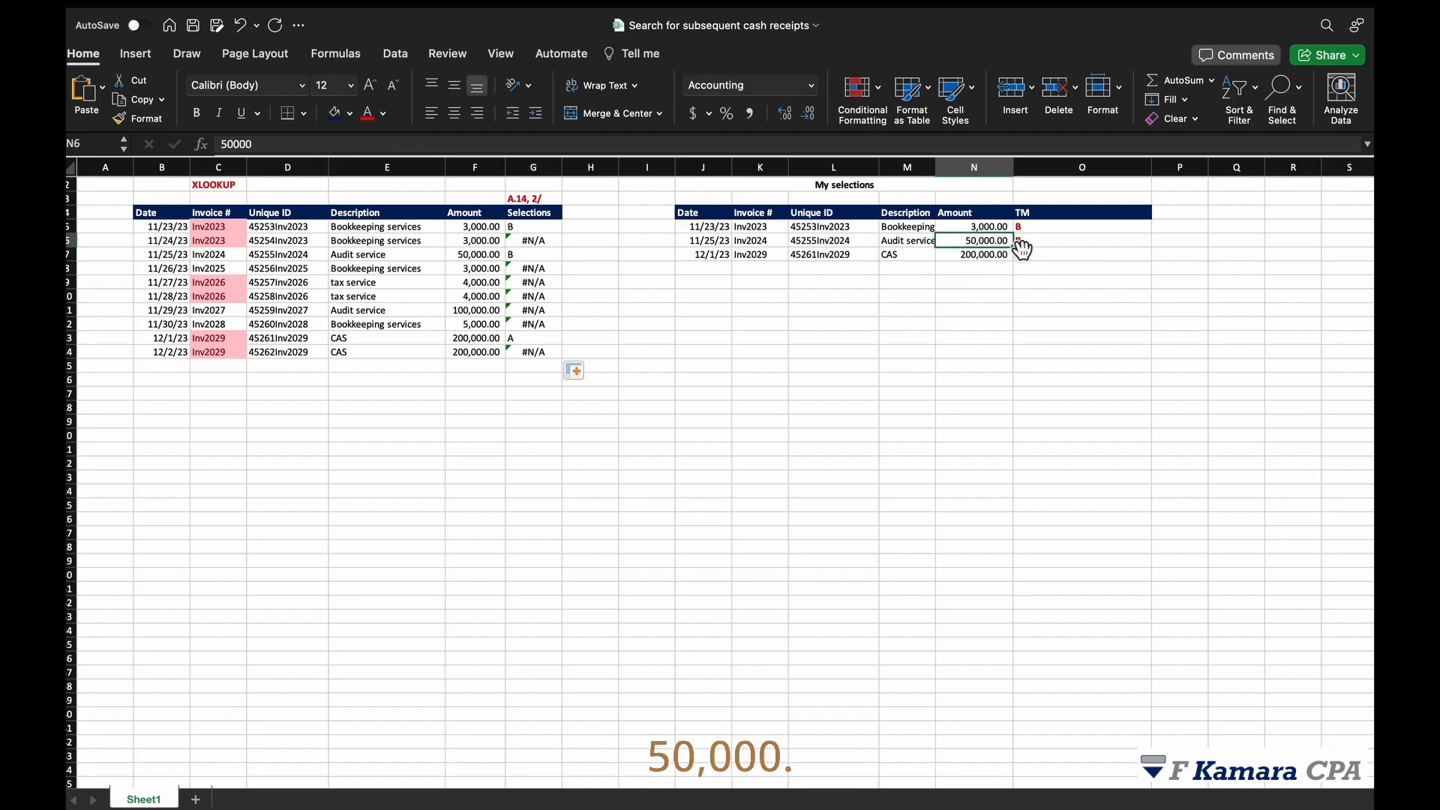
{"action": "left_click", "coordinate": [529, 255]}
{"action": "left_click", "coordinate": [291, 258]}
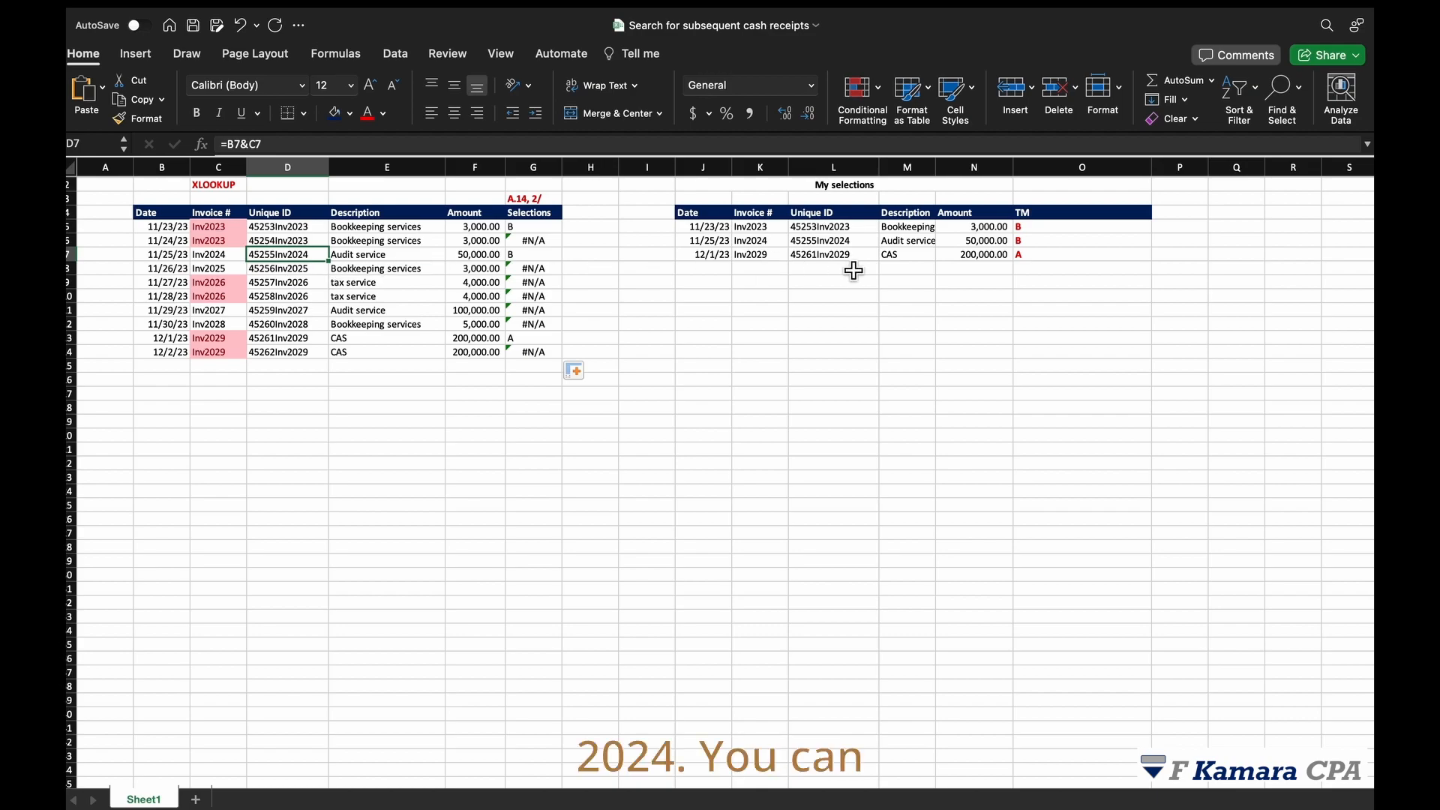
{"action": "left_click", "coordinate": [756, 242]}
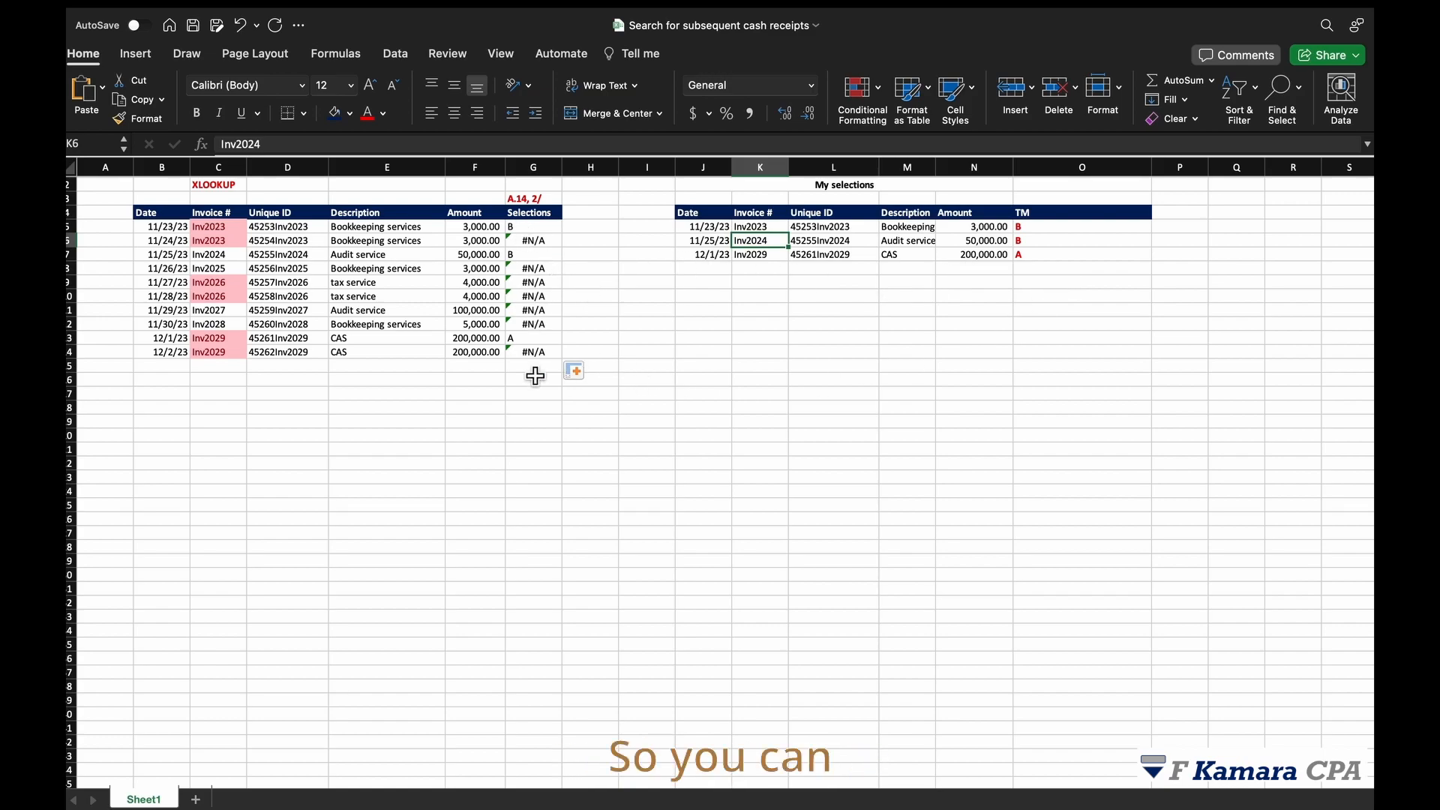
{"action": "left_click", "coordinate": [999, 257]}
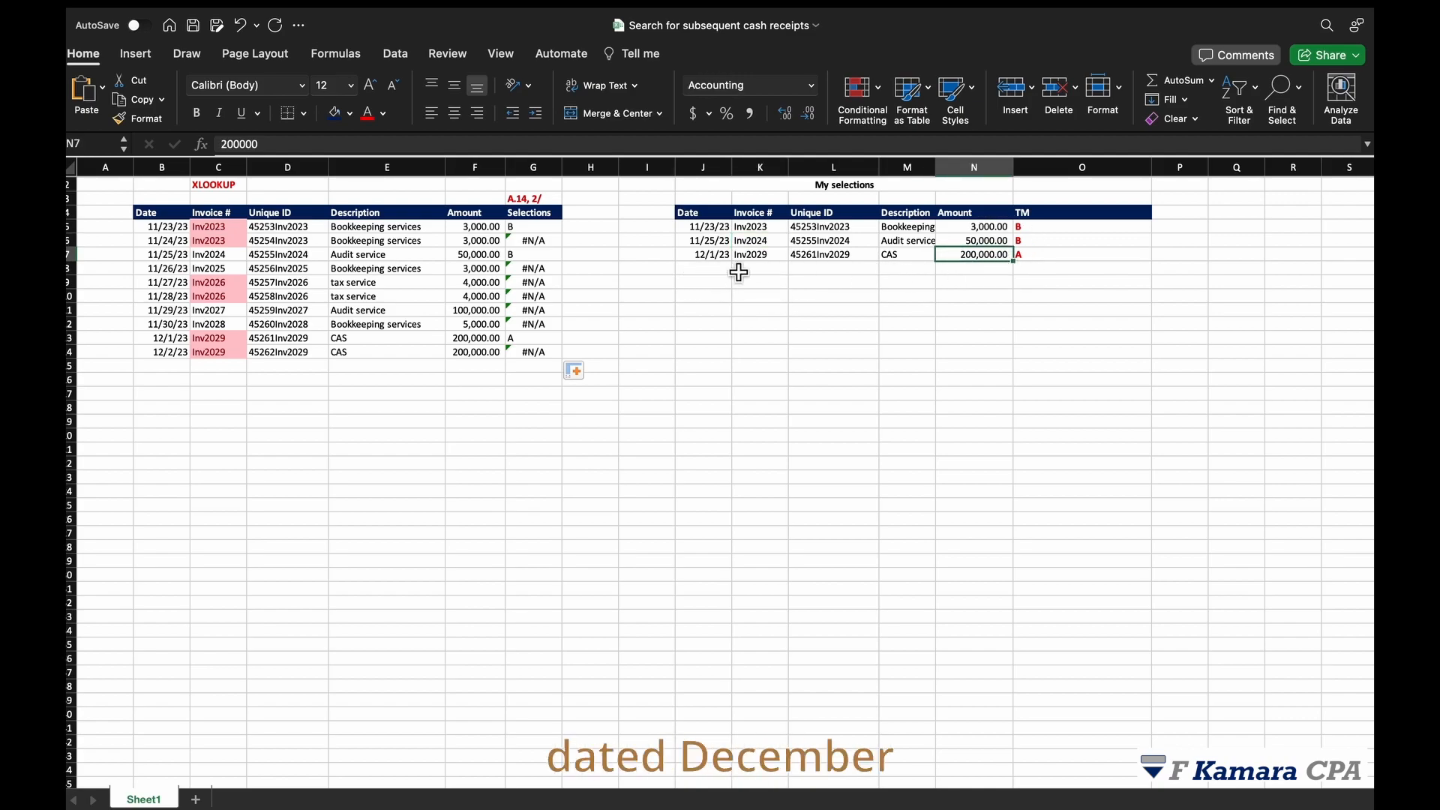
{"action": "left_click", "coordinate": [513, 339]}
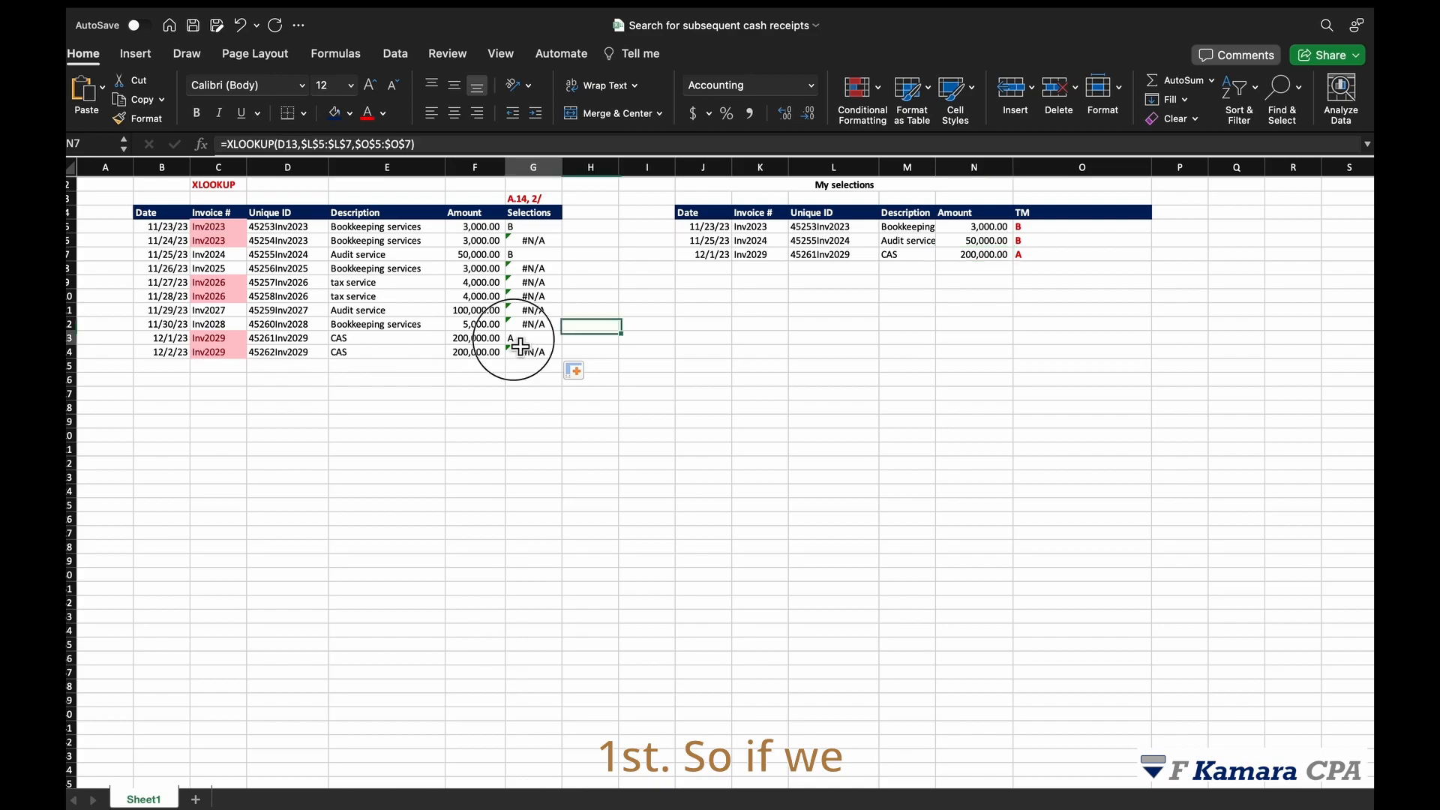
{"action": "left_click", "coordinate": [175, 341]}
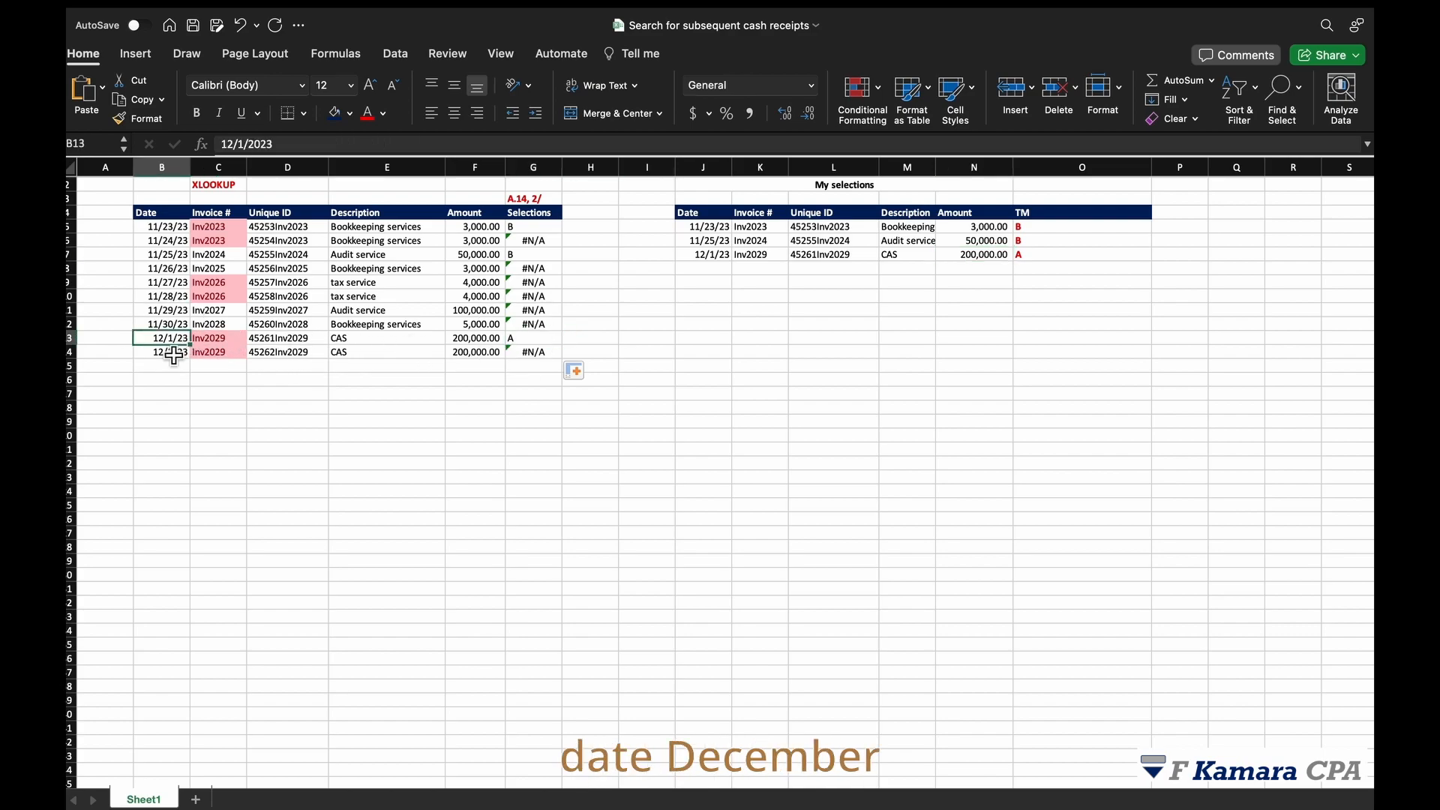
{"action": "left_click", "coordinate": [534, 340]}
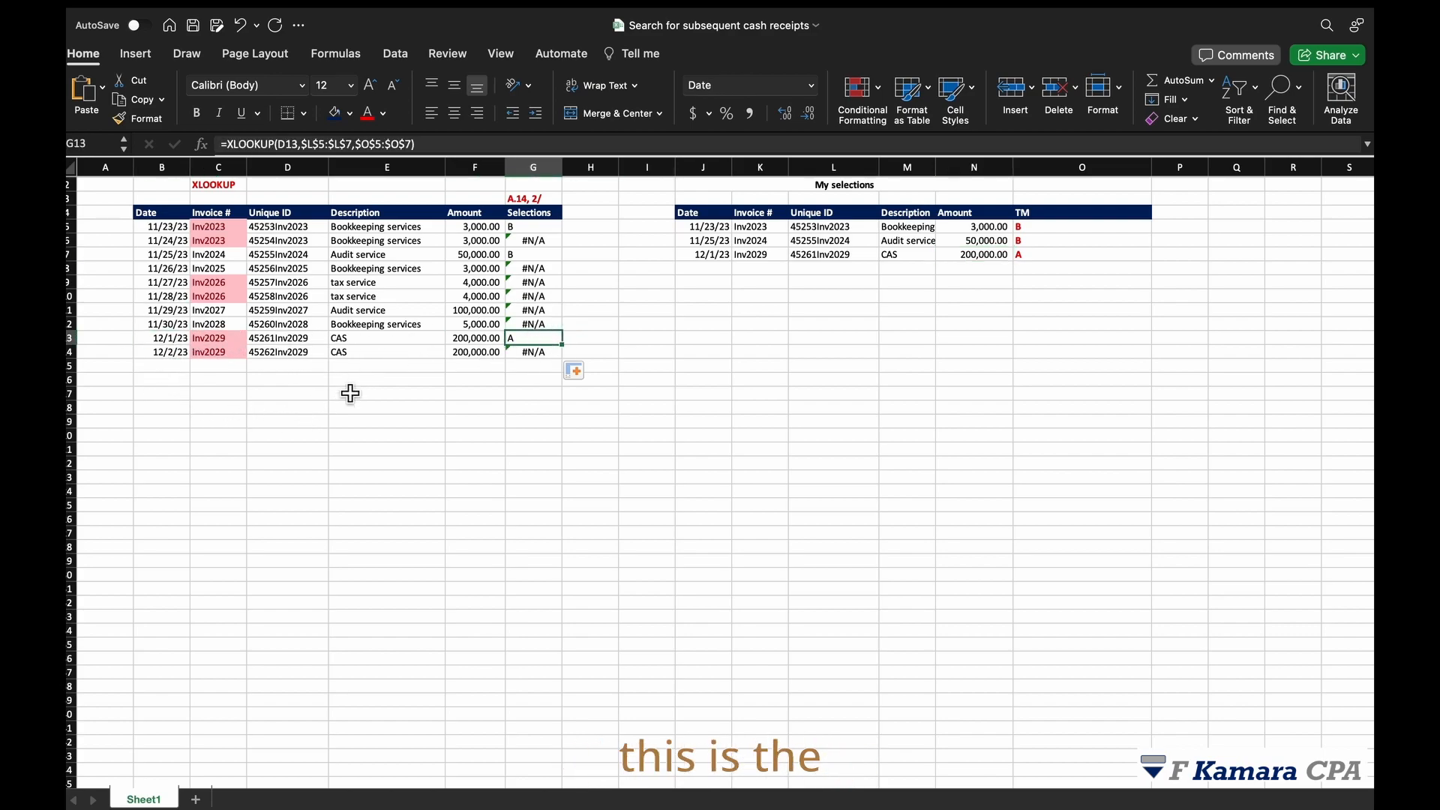
- Copy the XLOOKUP formulas in G5:G14 and paste them over themselves as values only
{"action": "left_click_drag", "start_coordinate": [539, 228], "coordinate": [527, 353]}
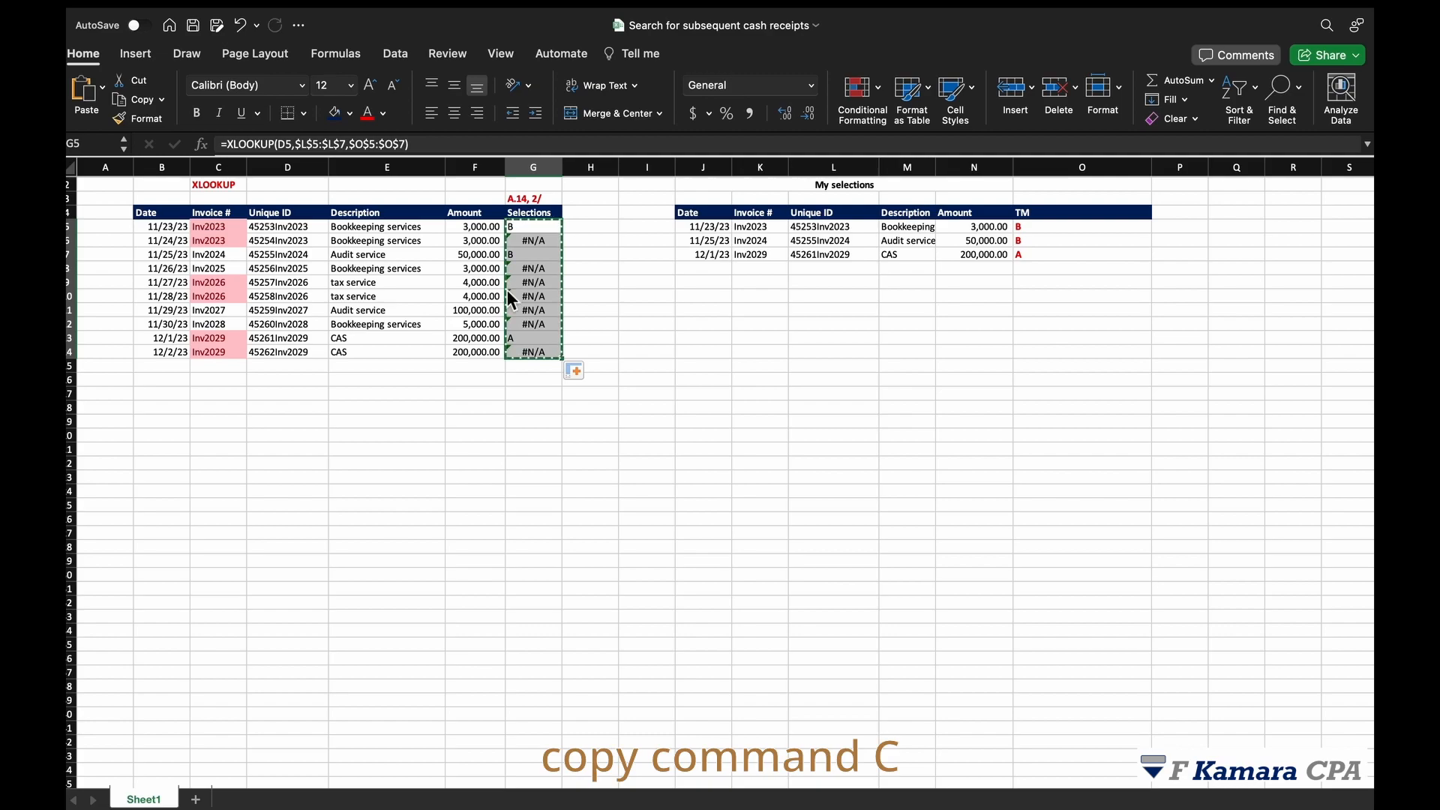
{"action": "left_click", "coordinate": [102, 87]}
{"action": "left_click", "coordinate": [169, 327]}
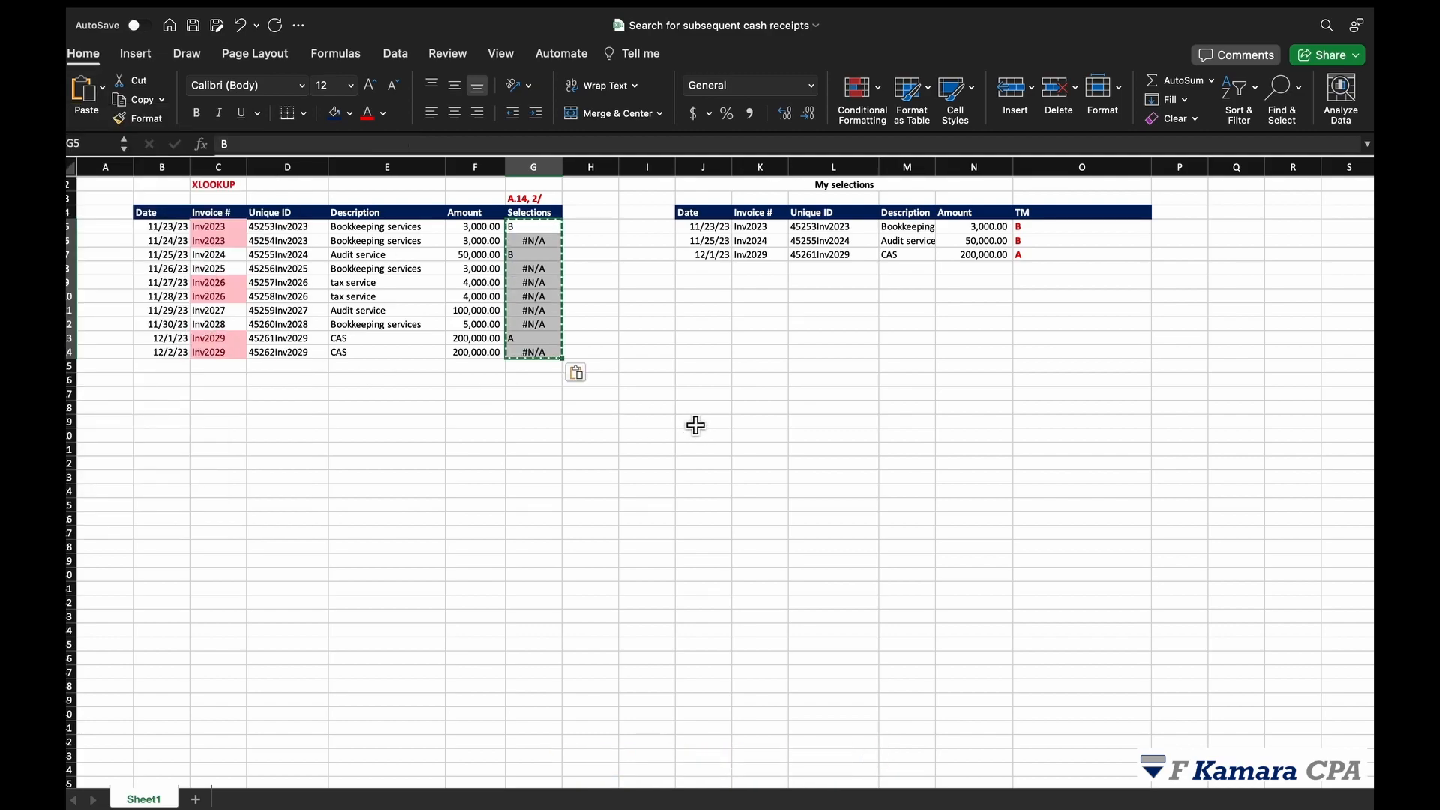
{"action": "left_click", "coordinate": [701, 409]}
{"action": "left_click", "coordinate": [523, 243]}
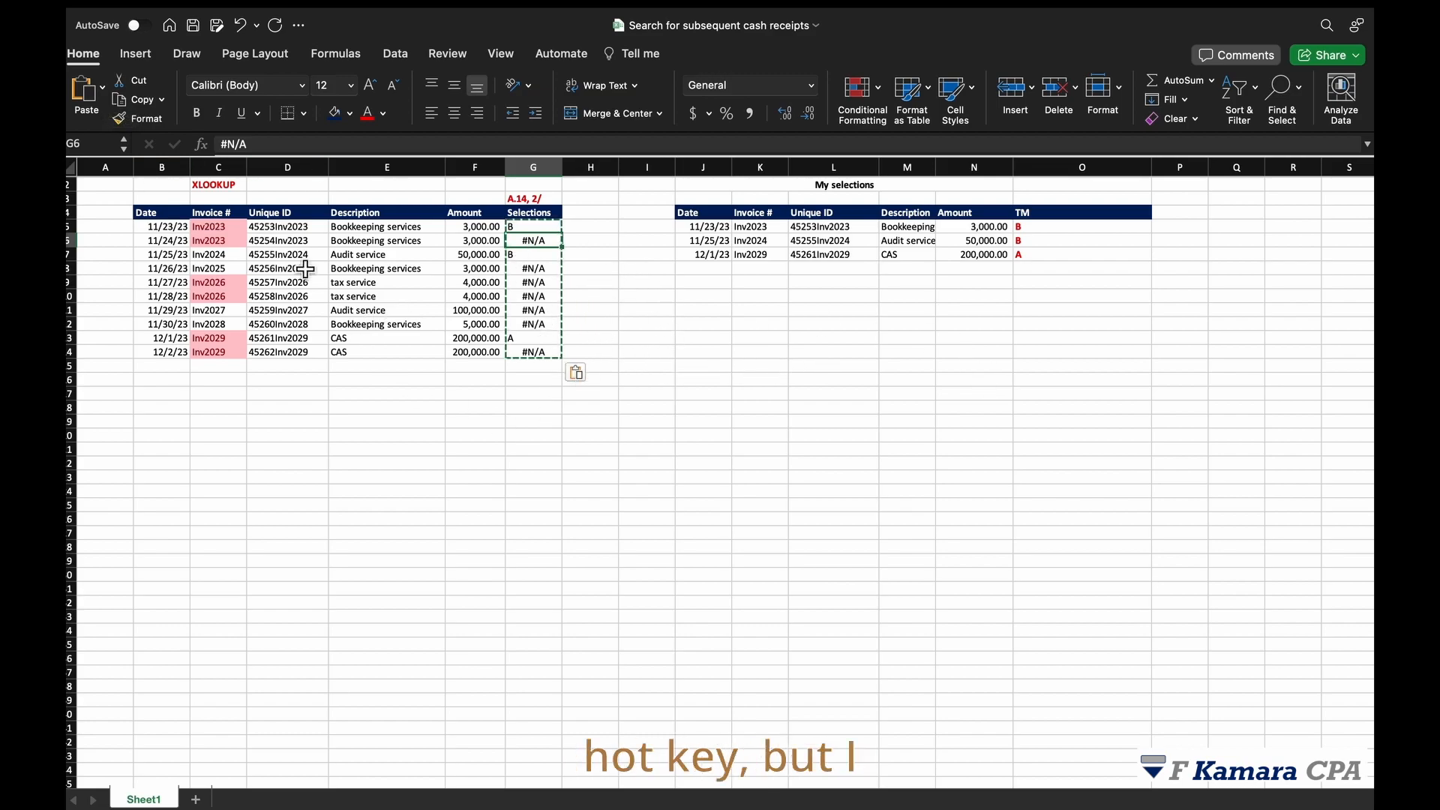
{"action": "left_click", "coordinate": [102, 87]}
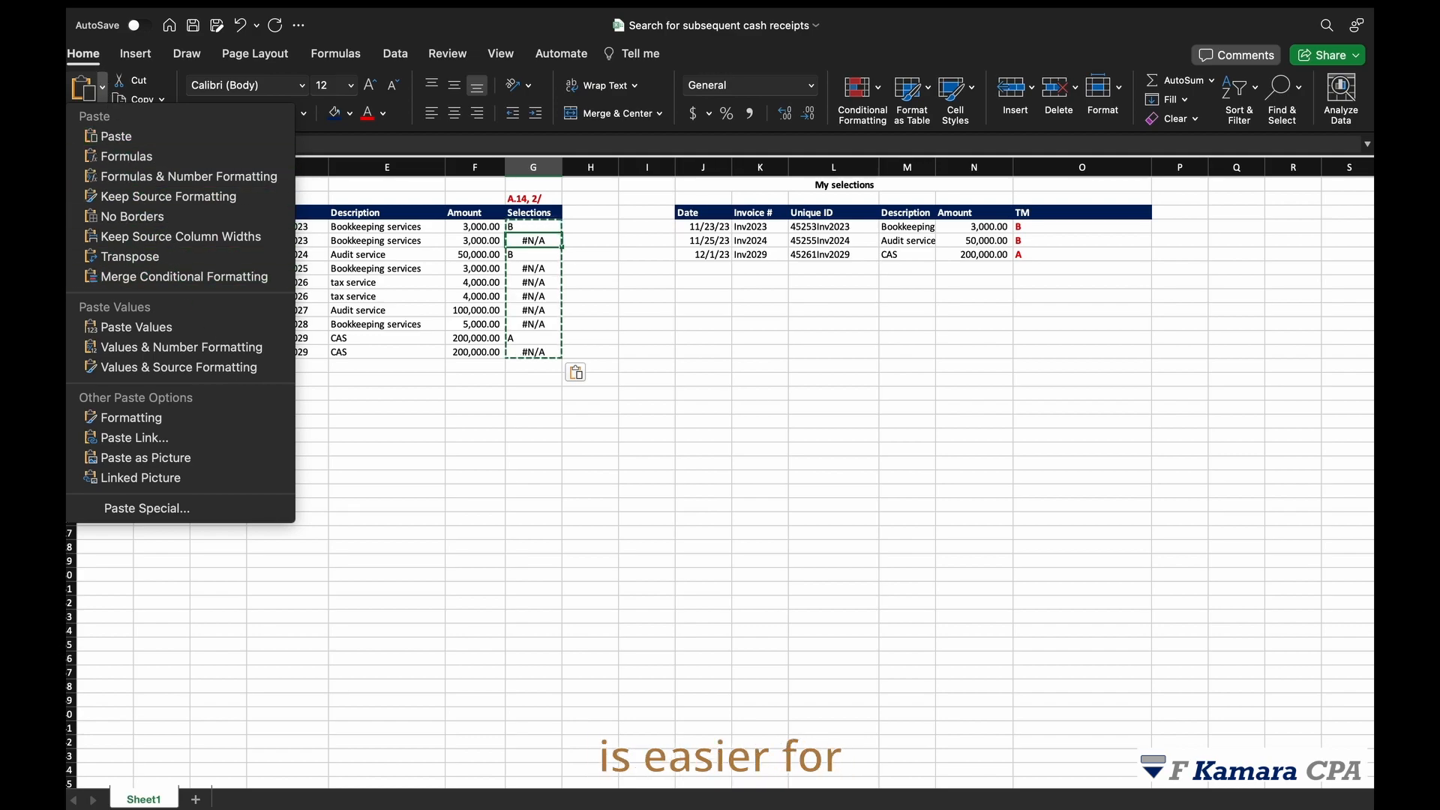
{"action": "left_click", "coordinate": [678, 370]}
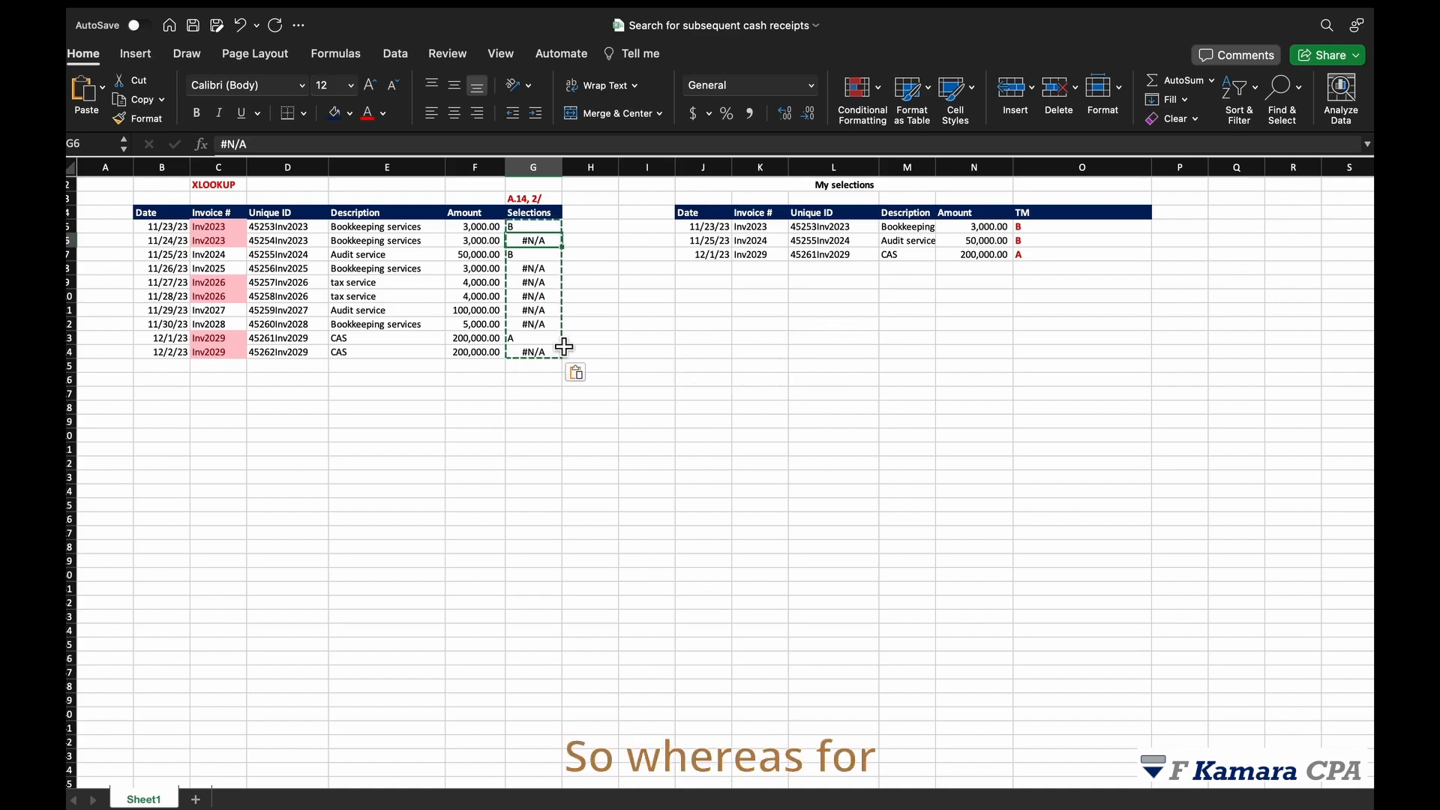
{"action": "left_click", "coordinate": [644, 296]}
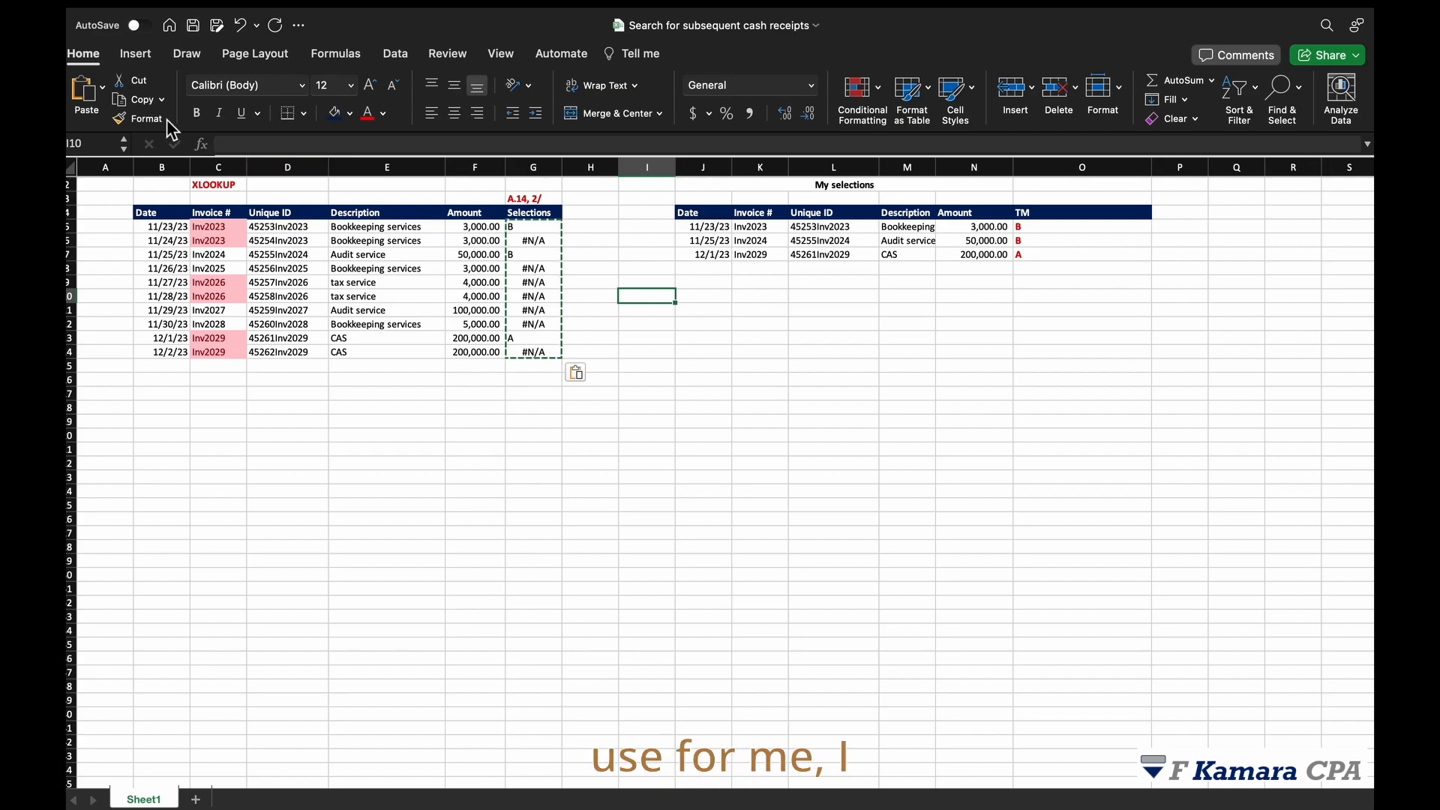
{"action": "left_click", "coordinate": [102, 88]}
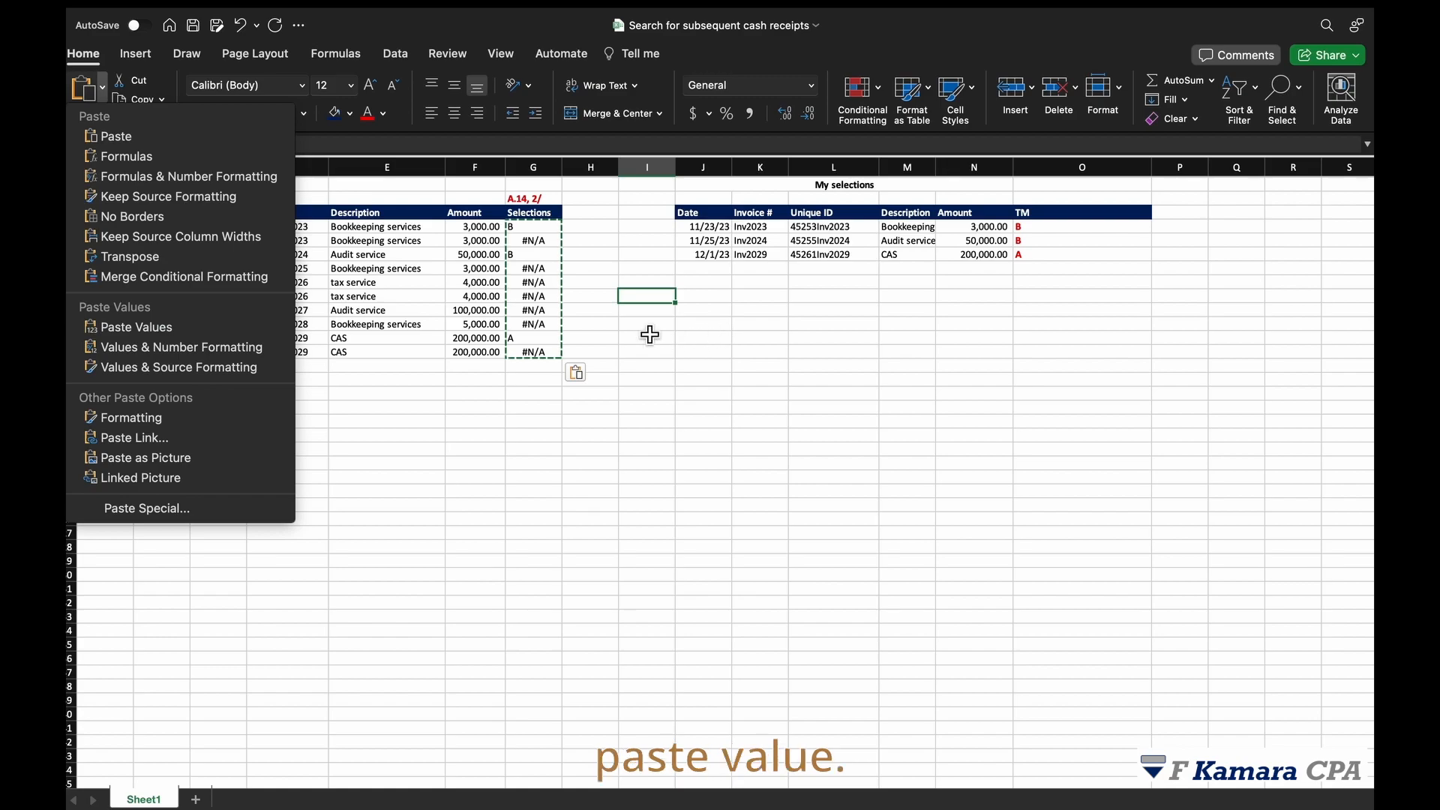
{"action": "left_click", "coordinate": [581, 301]}
{"action": "left_click", "coordinate": [554, 272]}
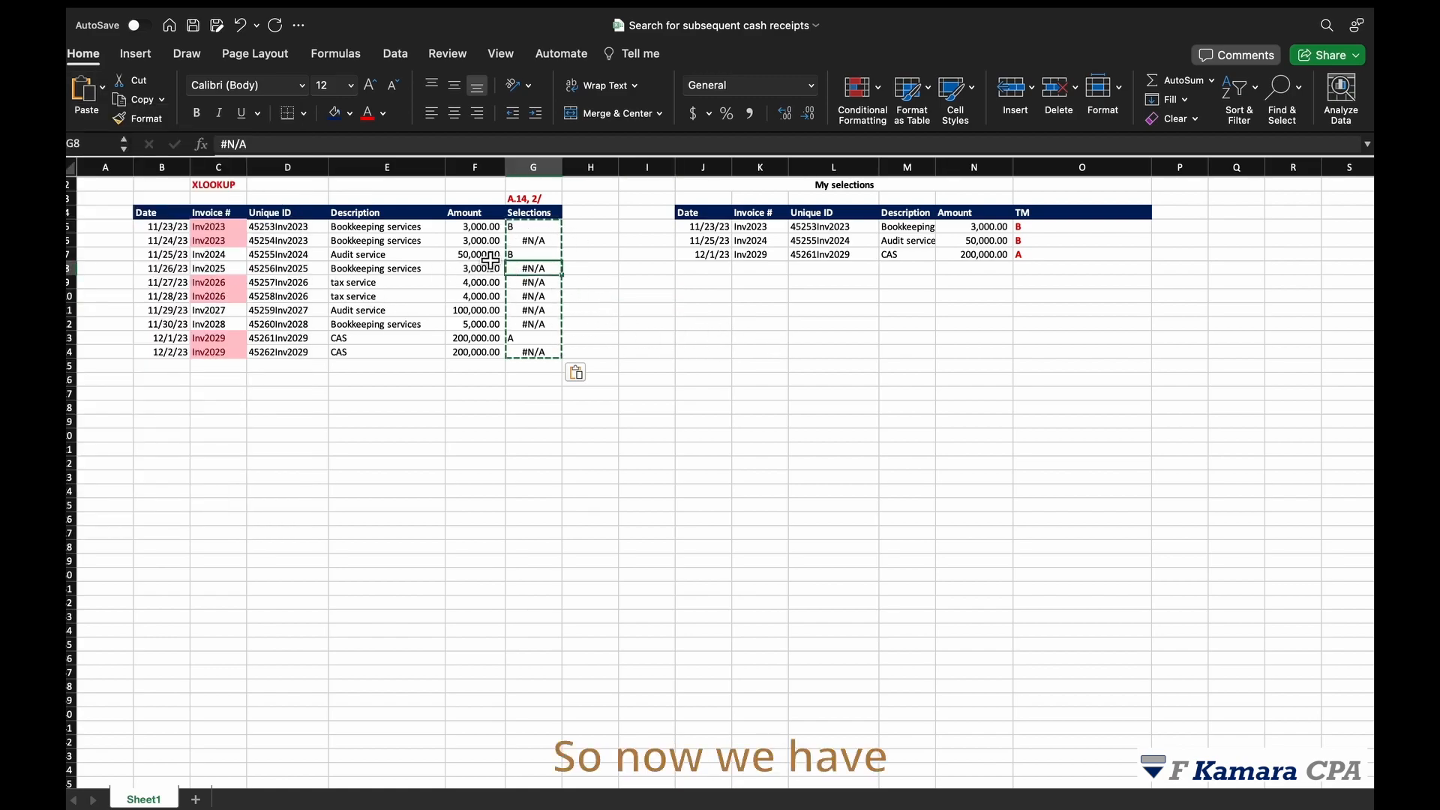
{"action": "left_click_drag", "start_coordinate": [525, 267], "coordinate": [540, 352]}
{"action": "left_click", "coordinate": [675, 338]}
{"action": "left_click", "coordinate": [651, 308]}
{"action": "left_click", "coordinate": [752, 325]}
- Add filters to the header row of the invoice list in B4:G14
{"action": "left_click_drag", "start_coordinate": [150, 213], "coordinate": [537, 353]}
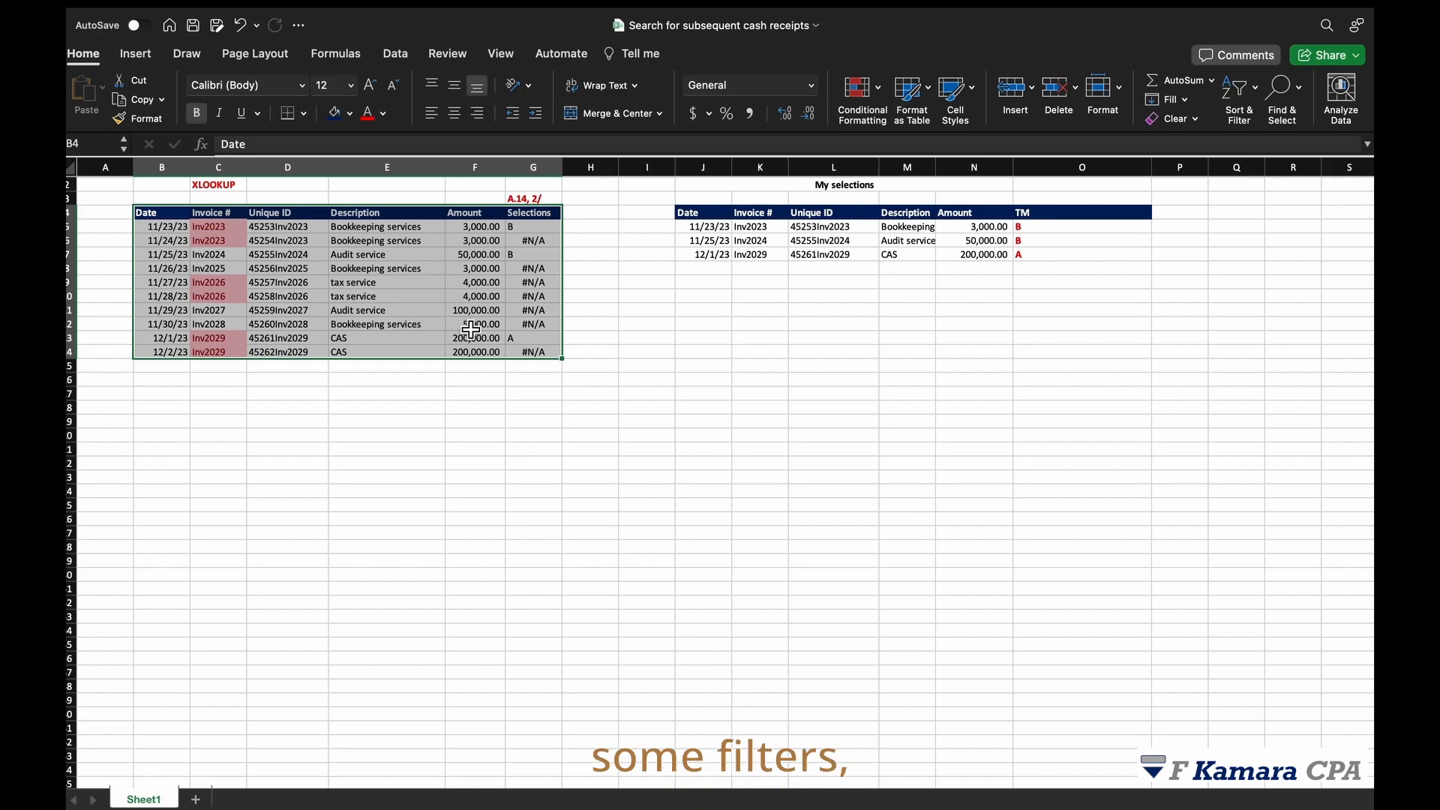
{"action": "left_click", "coordinate": [1260, 93]}
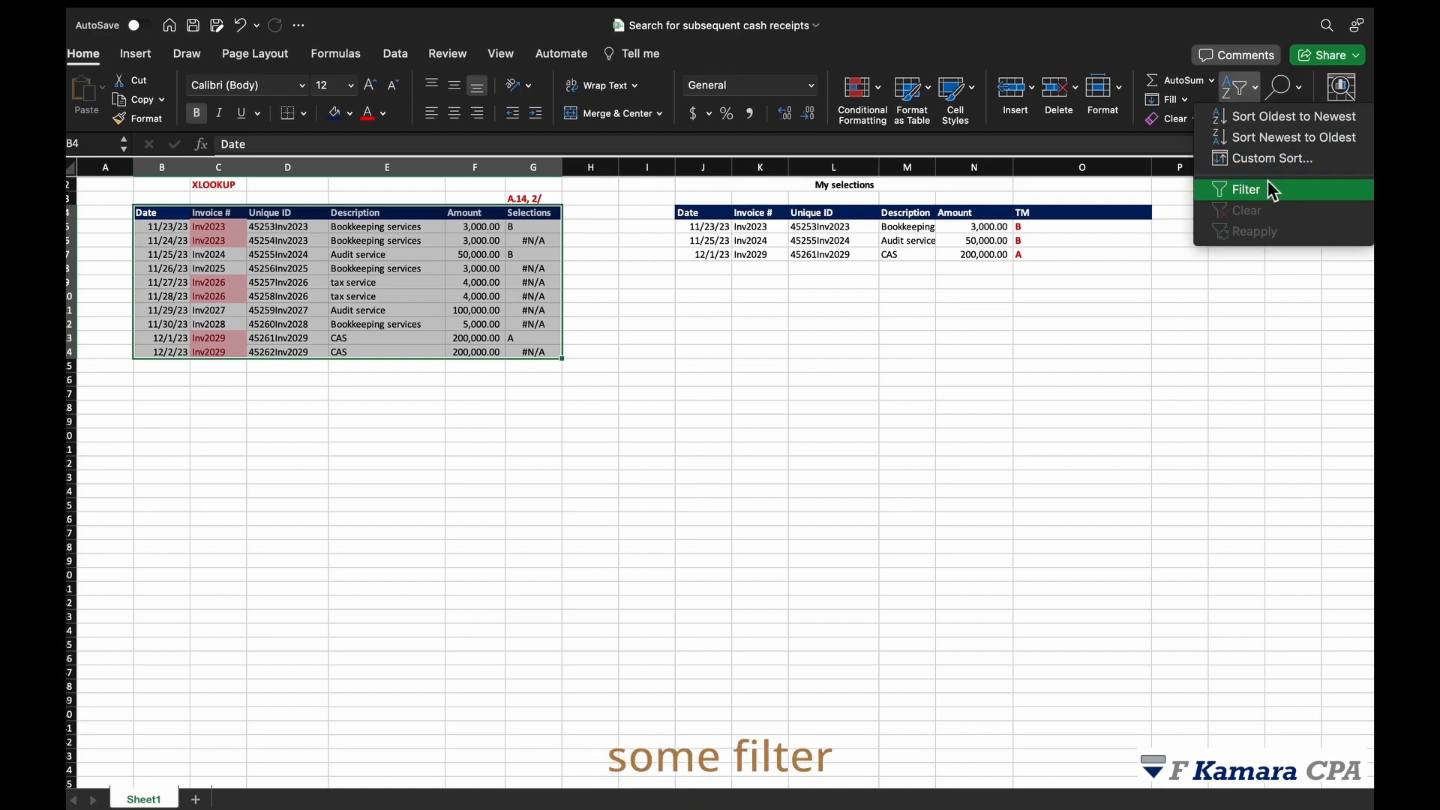
{"action": "left_click", "coordinate": [1241, 191]}
{"action": "left_click", "coordinate": [606, 312]}
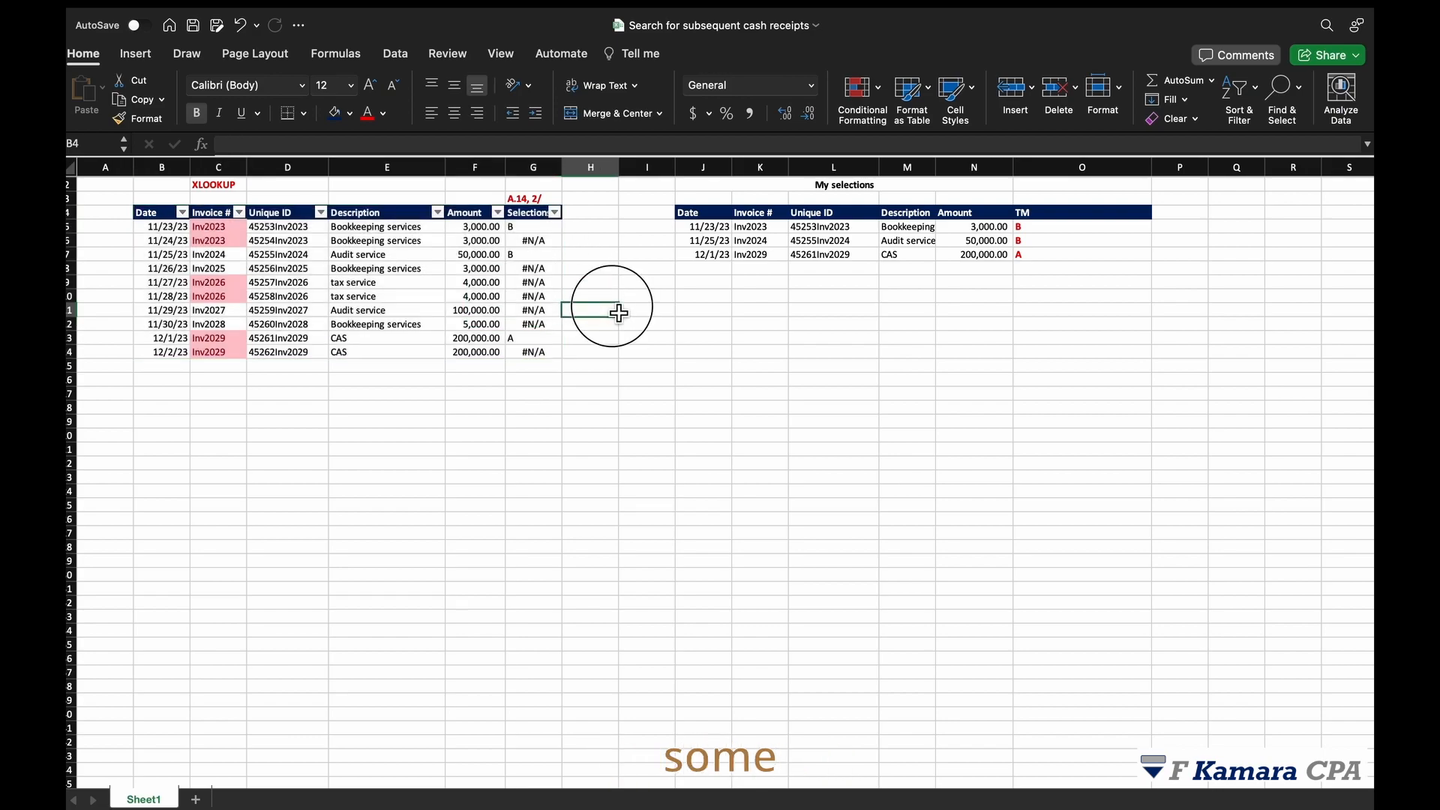
- Filter the Selections column to only the #N/A rows, with automatic filter application turned off
{"action": "left_click", "coordinate": [546, 270]}
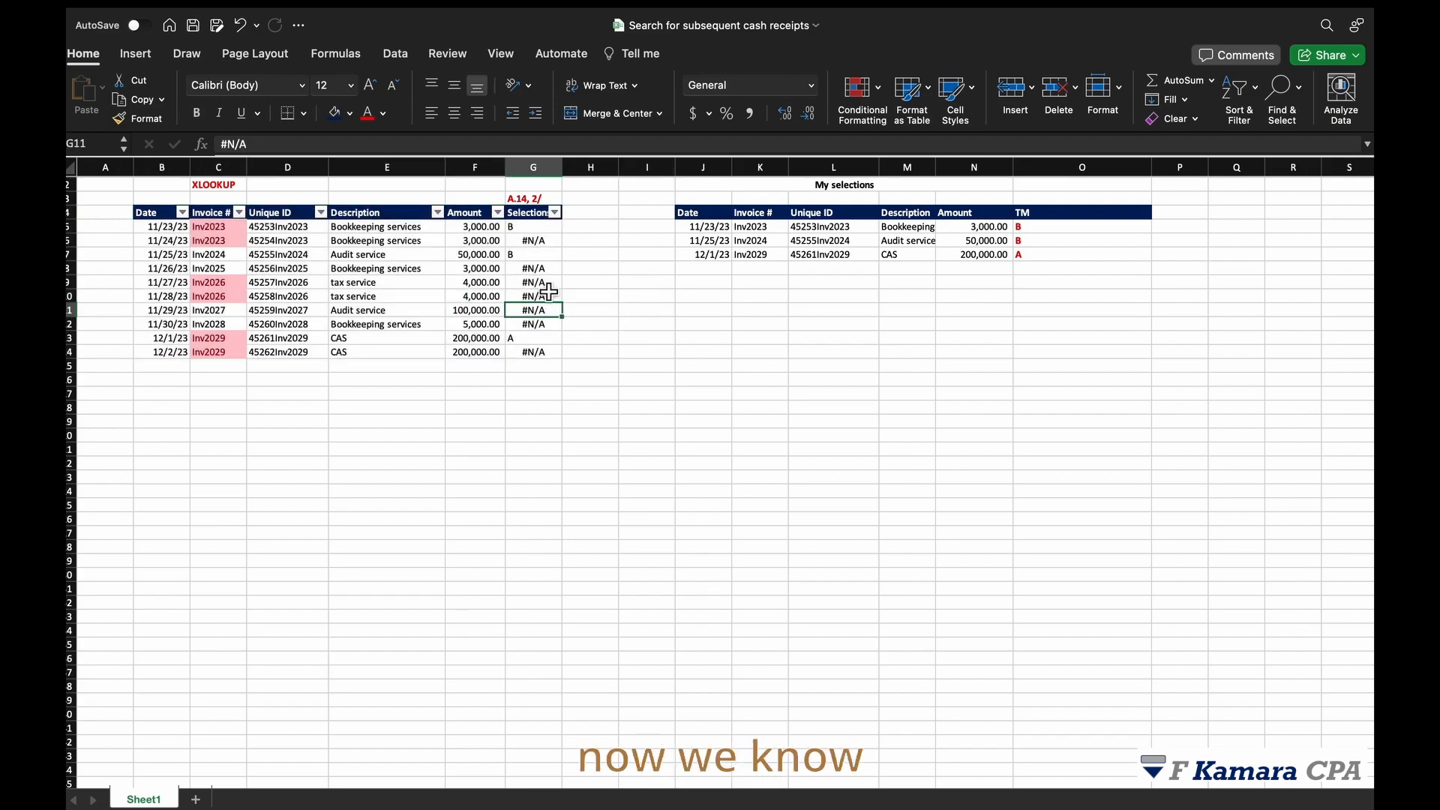
{"action": "left_click", "coordinate": [541, 243]}
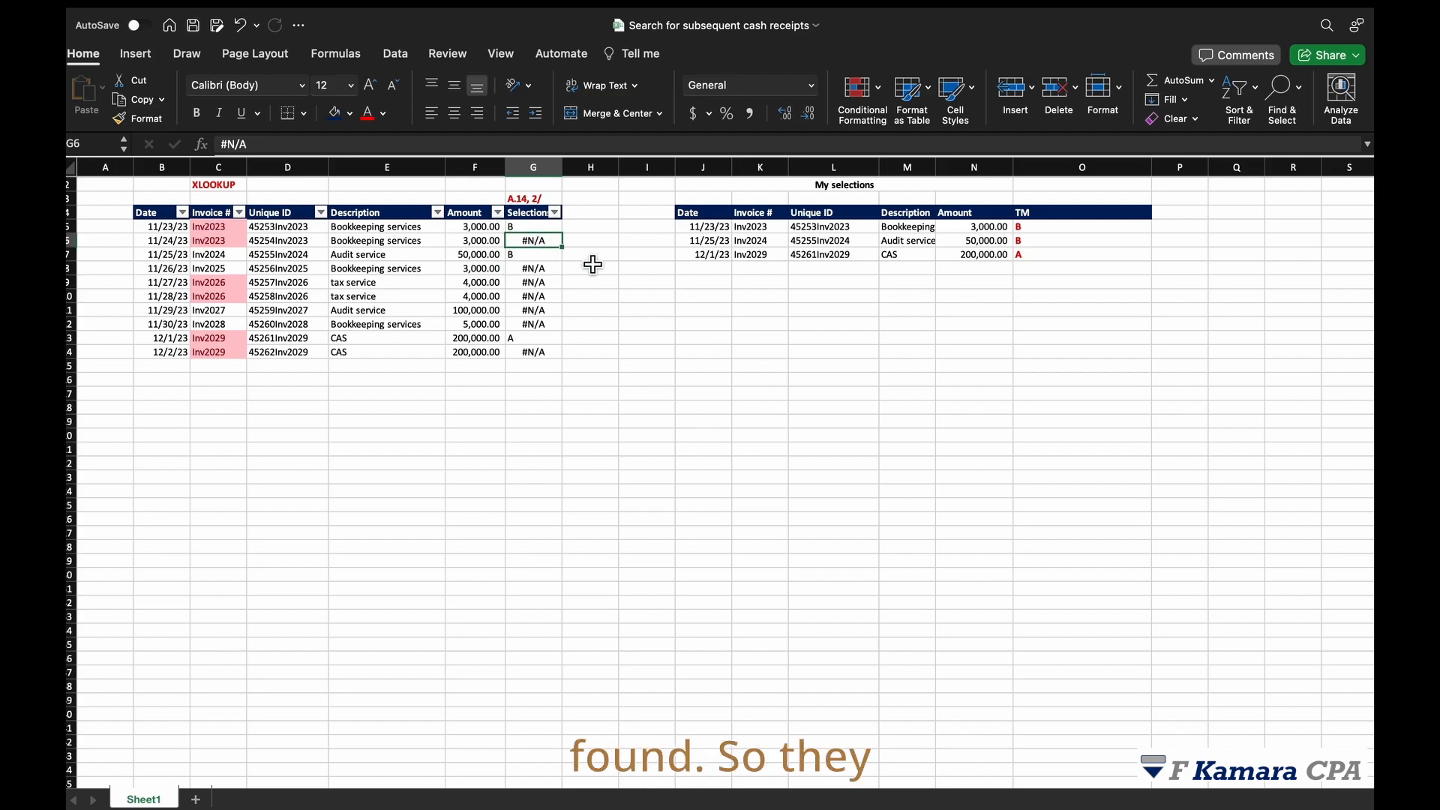
{"action": "left_click", "coordinate": [556, 213]}
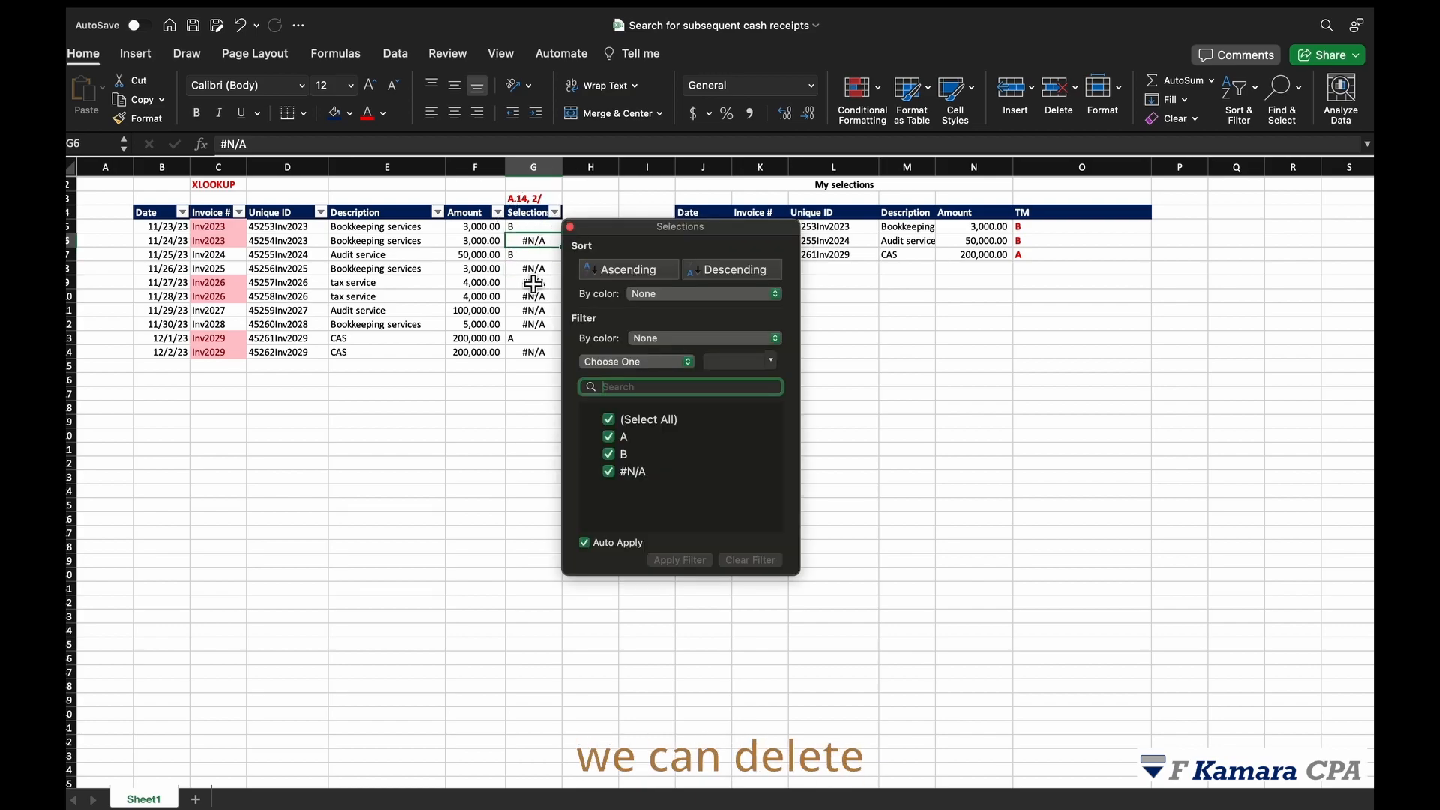
{"action": "left_click", "coordinate": [618, 417]}
{"action": "left_click", "coordinate": [613, 471]}
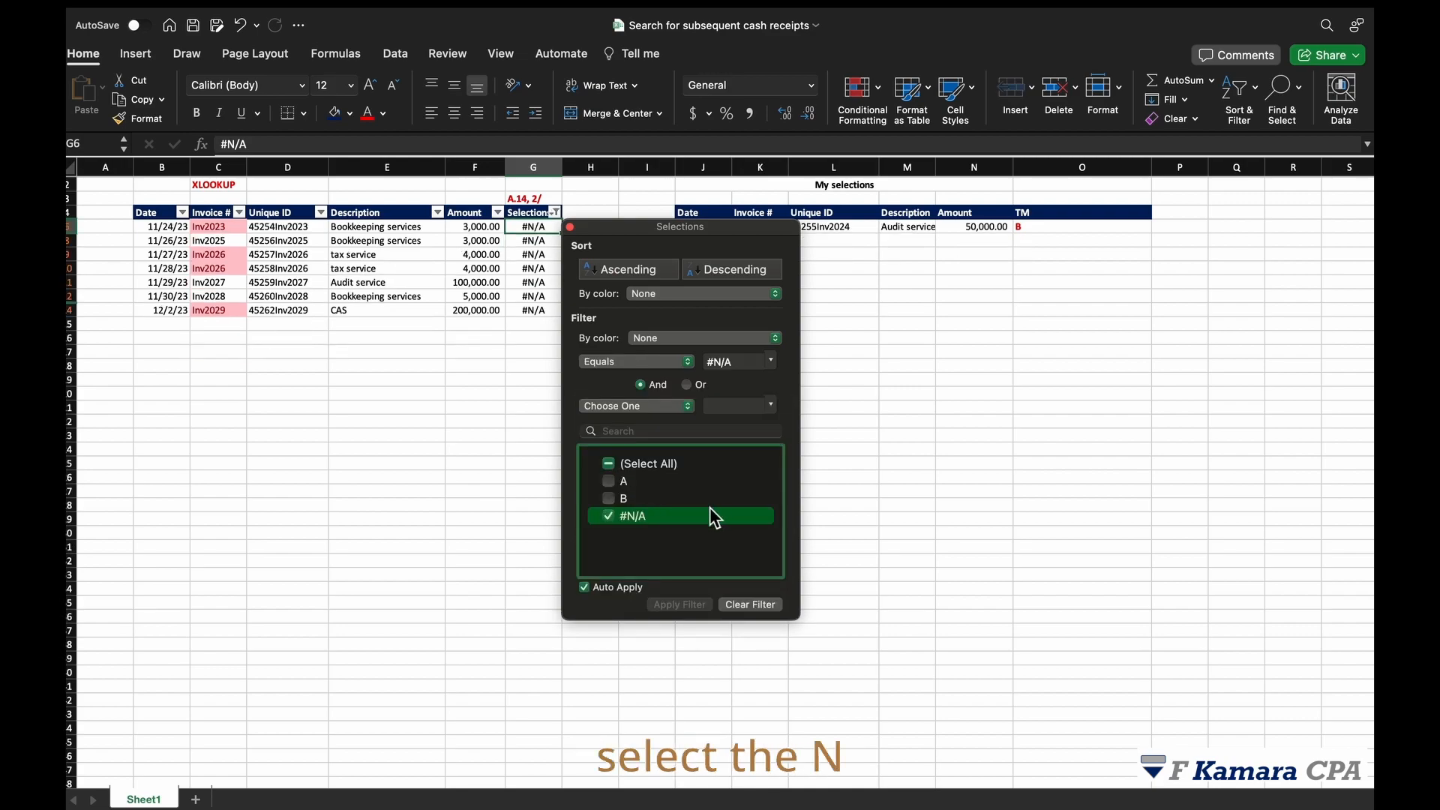
{"action": "left_click", "coordinate": [585, 588]}
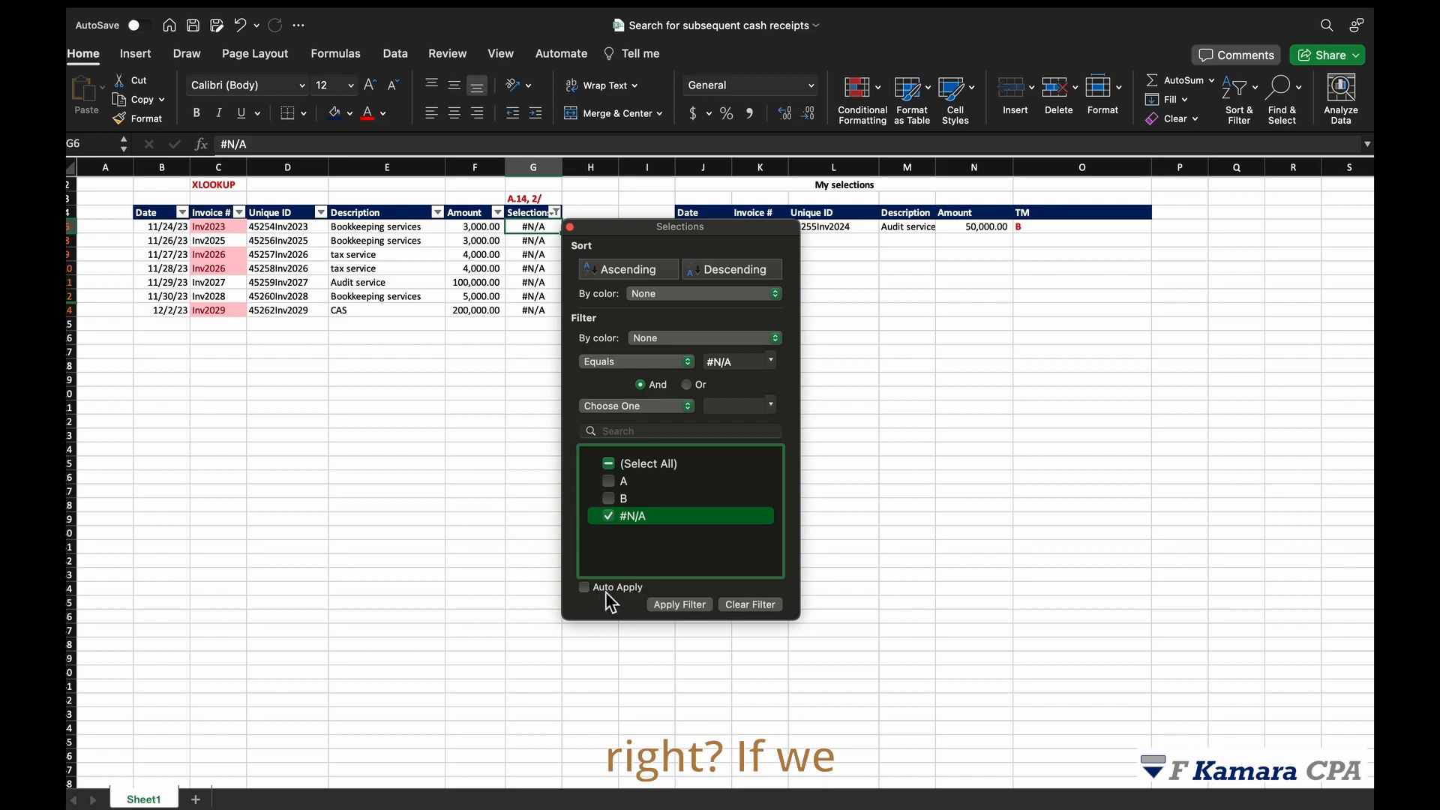
{"action": "left_click", "coordinate": [677, 604]}
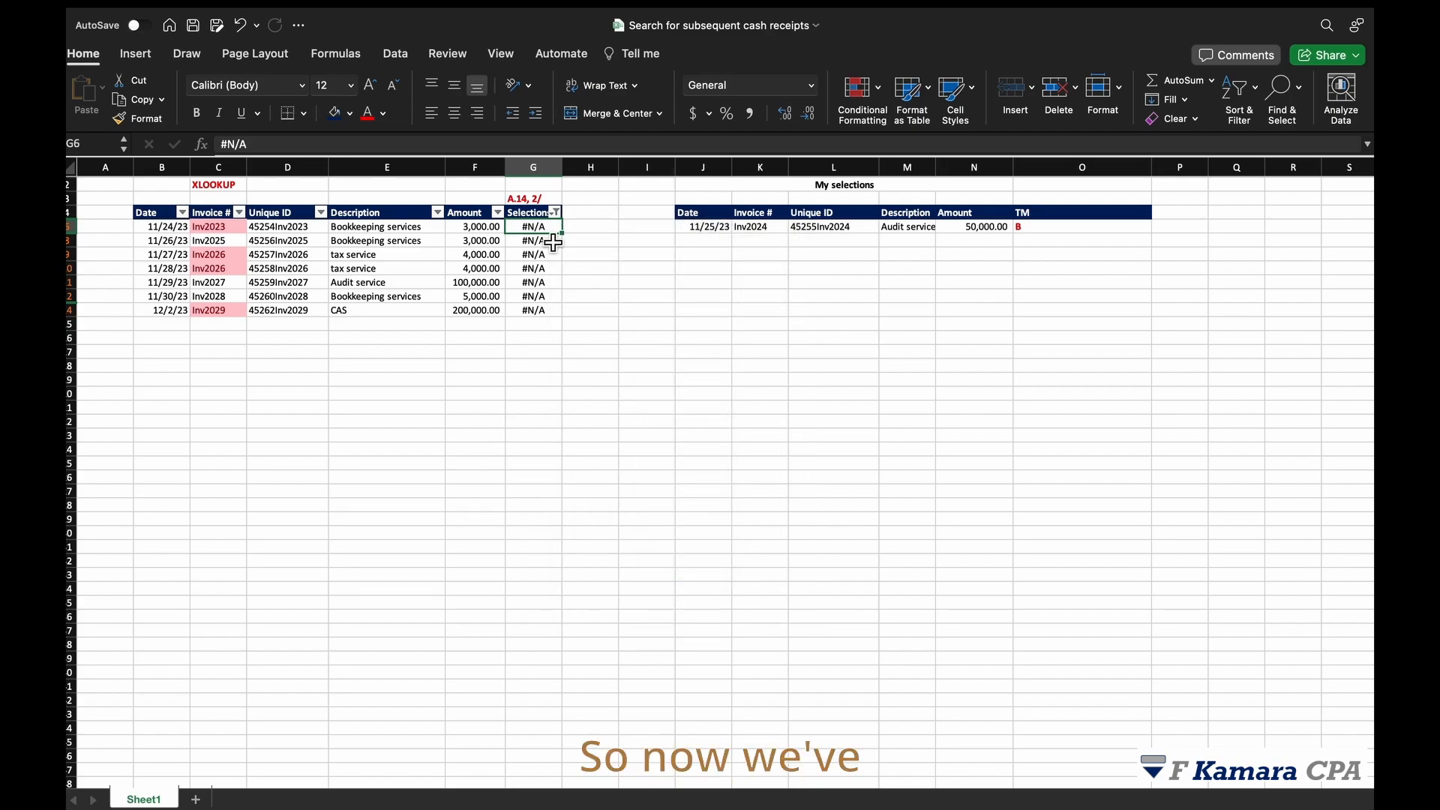
- Delete the #N/A entries from all the filtered cells of the Selections column
{"action": "left_click_drag", "start_coordinate": [547, 228], "coordinate": [544, 313]}
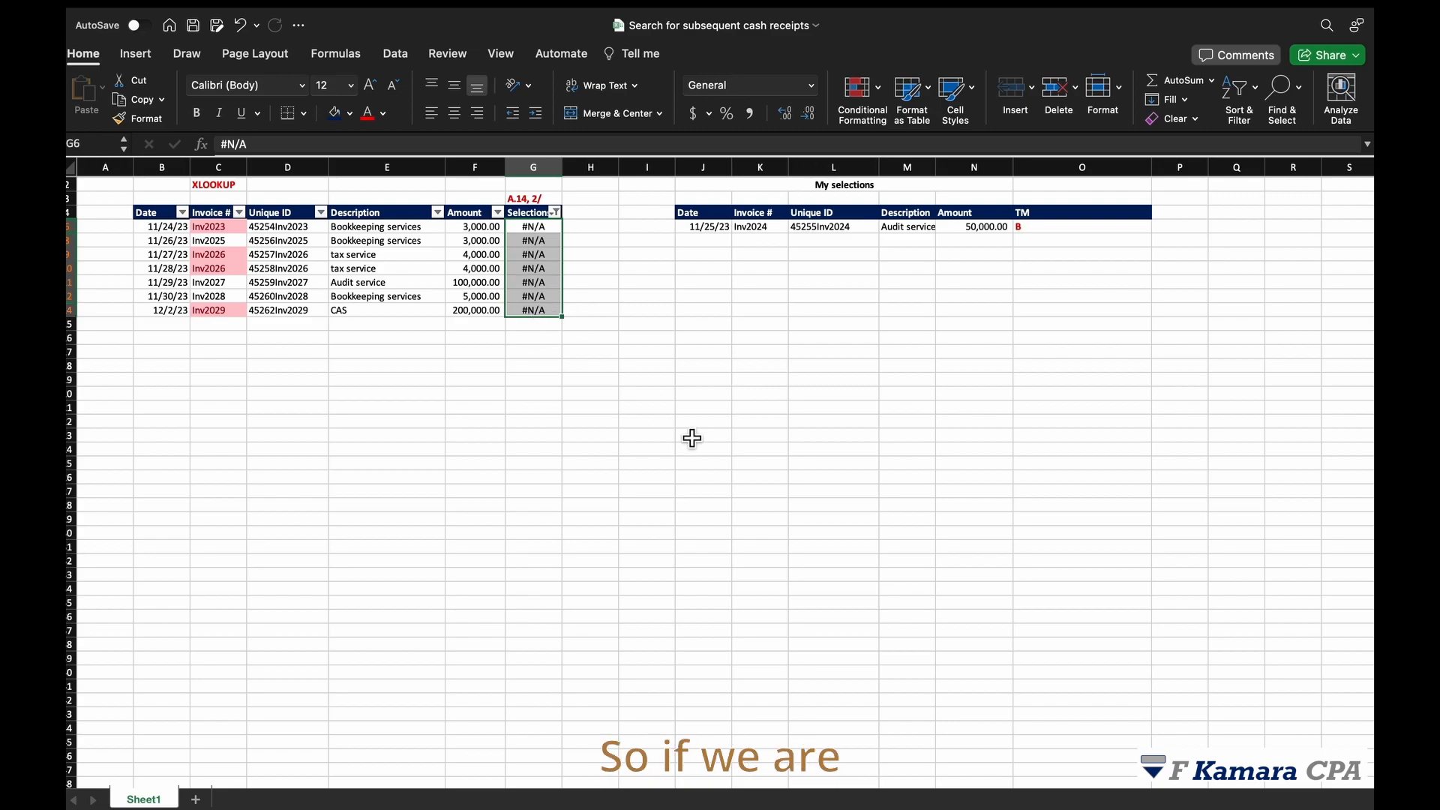
{"action": "key", "text": "Delete"}
{"action": "left_click", "coordinate": [670, 352]}
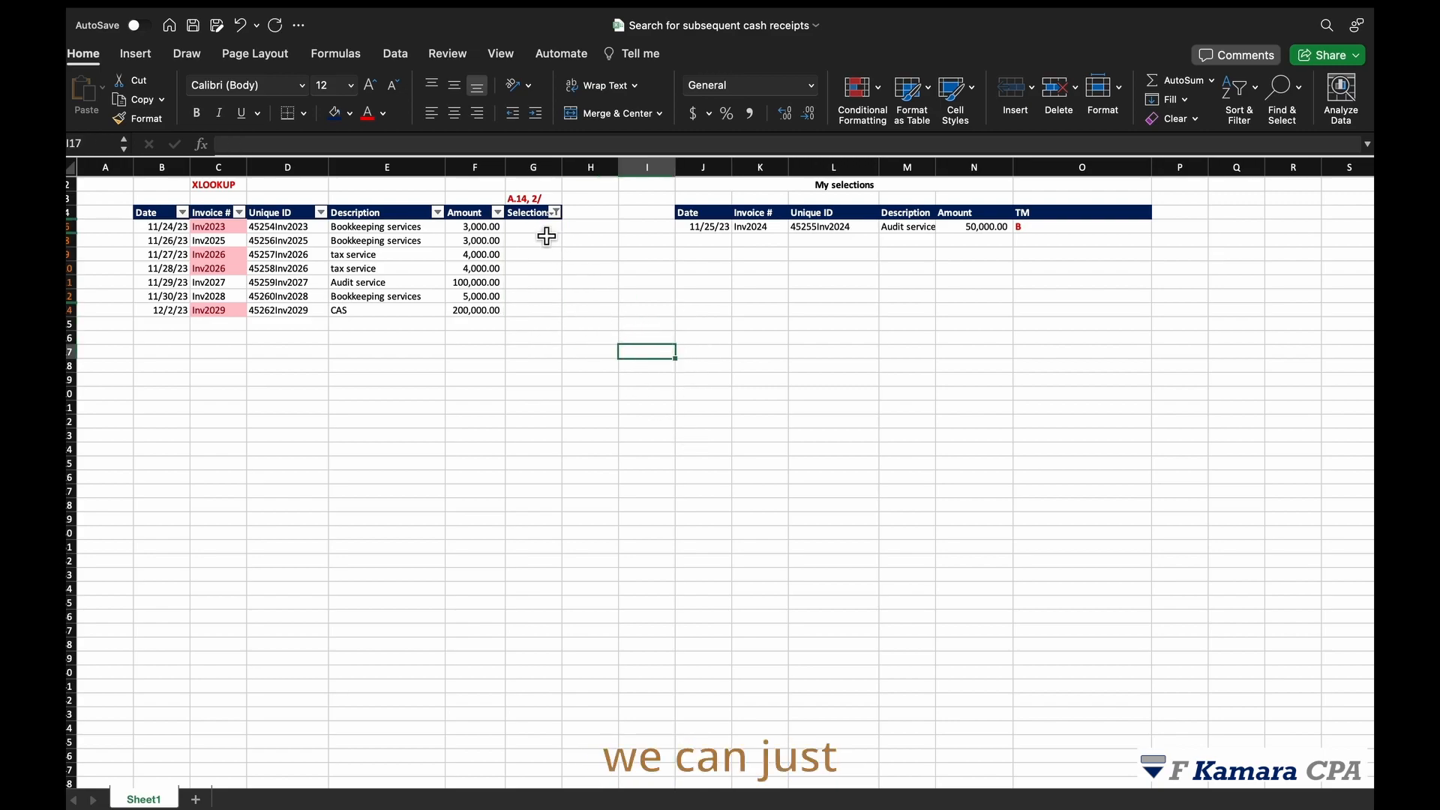
- Filter the Selections column to show only tick marks A and B, excluding blanks
{"action": "left_click", "coordinate": [555, 213]}
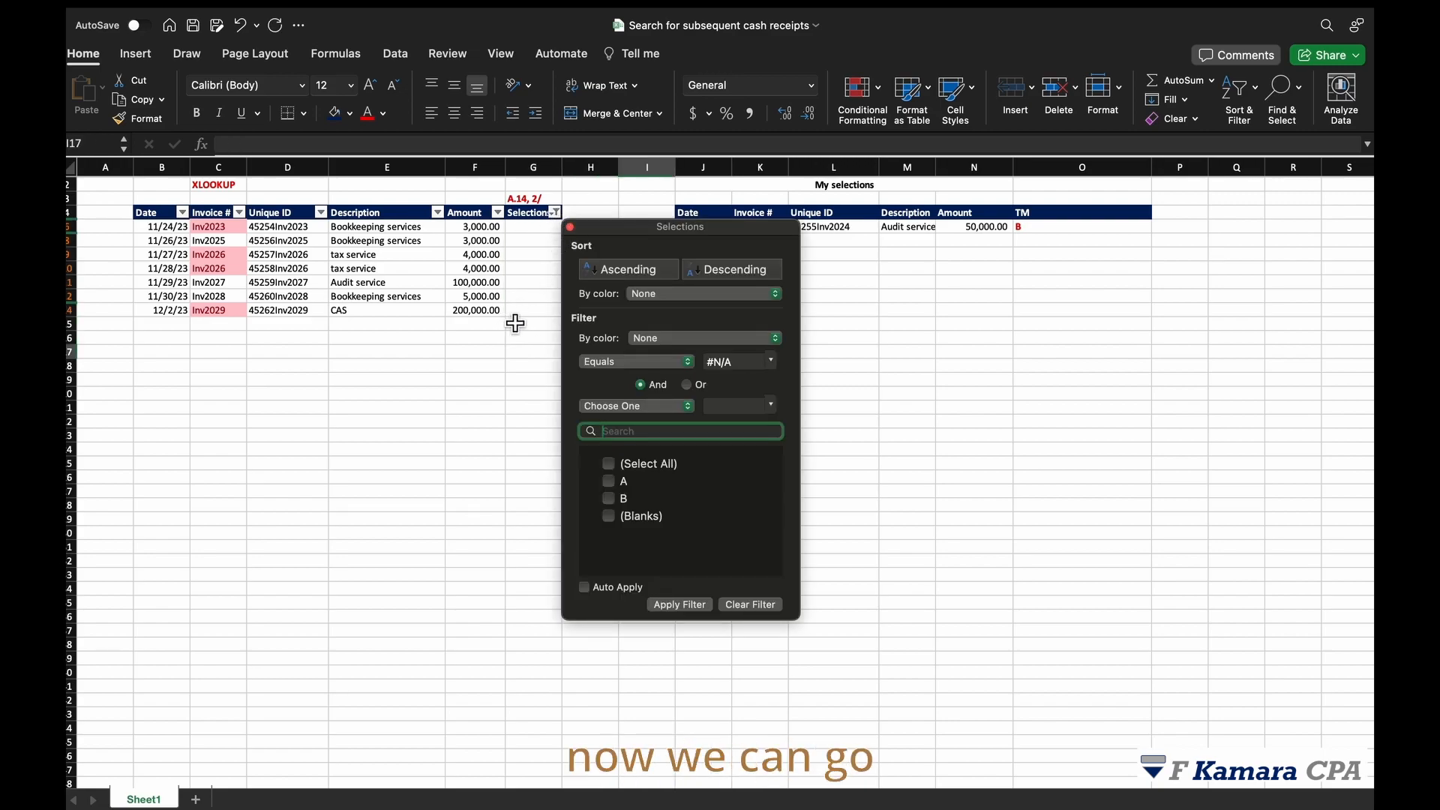
{"action": "left_click", "coordinate": [611, 465]}
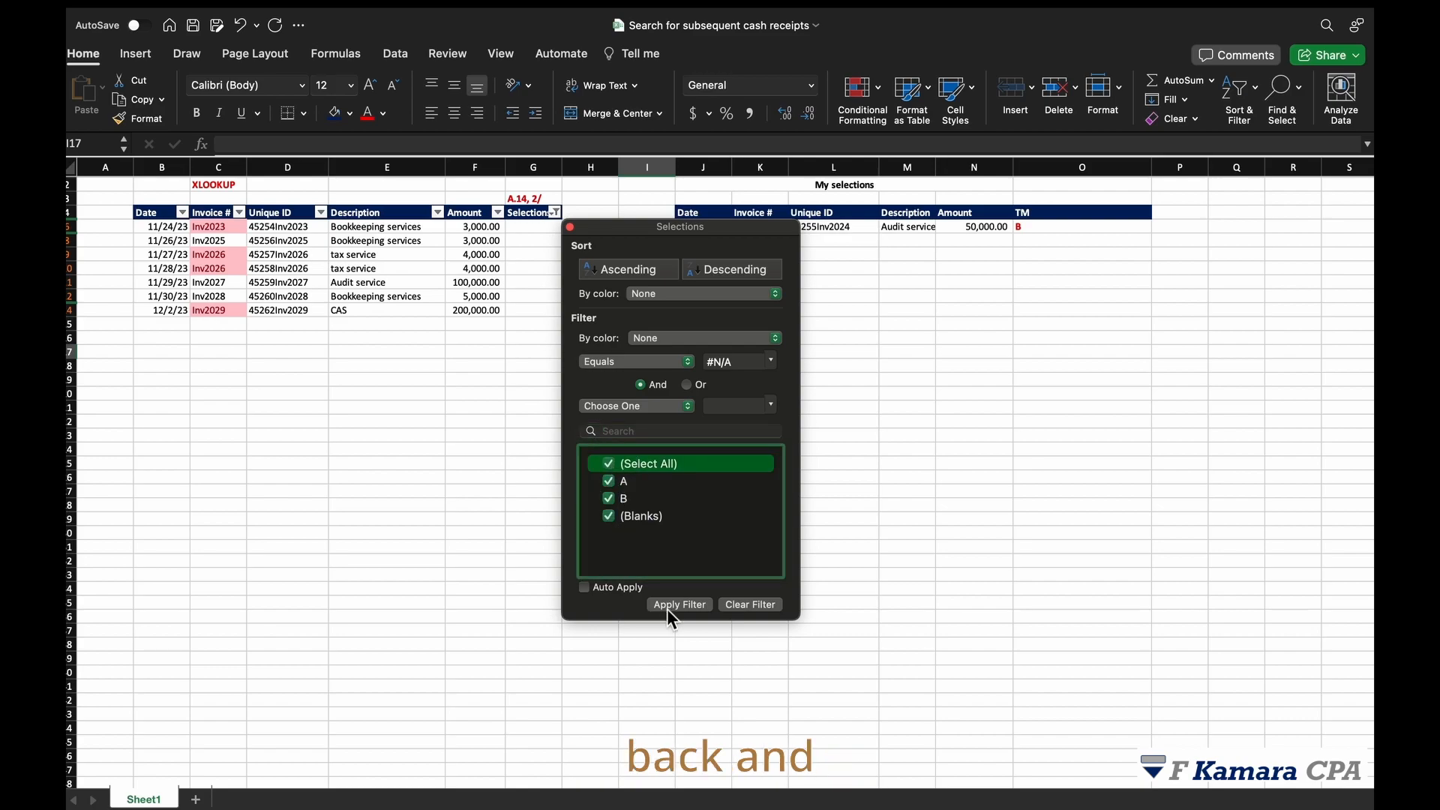
{"action": "left_click", "coordinate": [608, 516]}
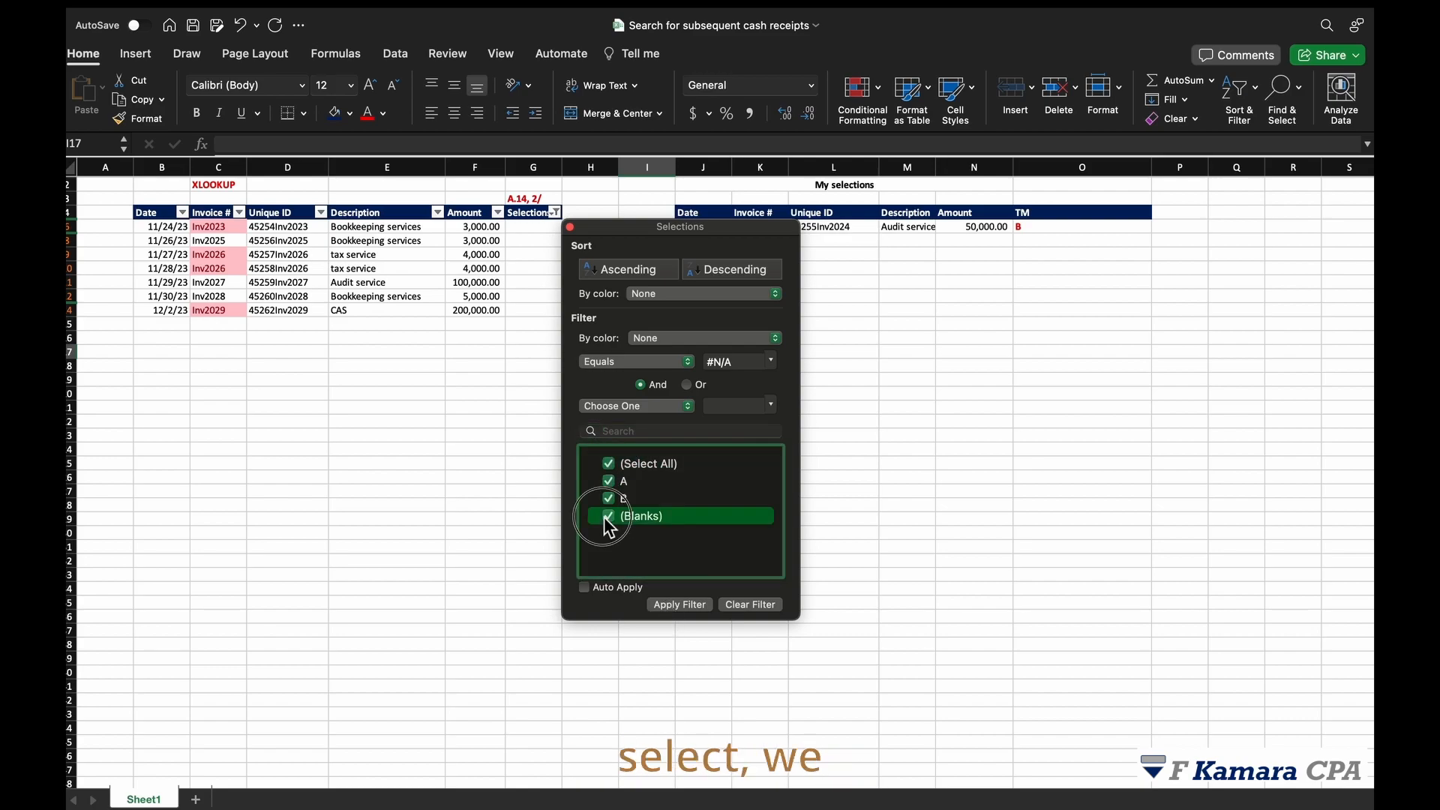
{"action": "left_click", "coordinate": [669, 605]}
{"action": "left_click", "coordinate": [489, 418]}
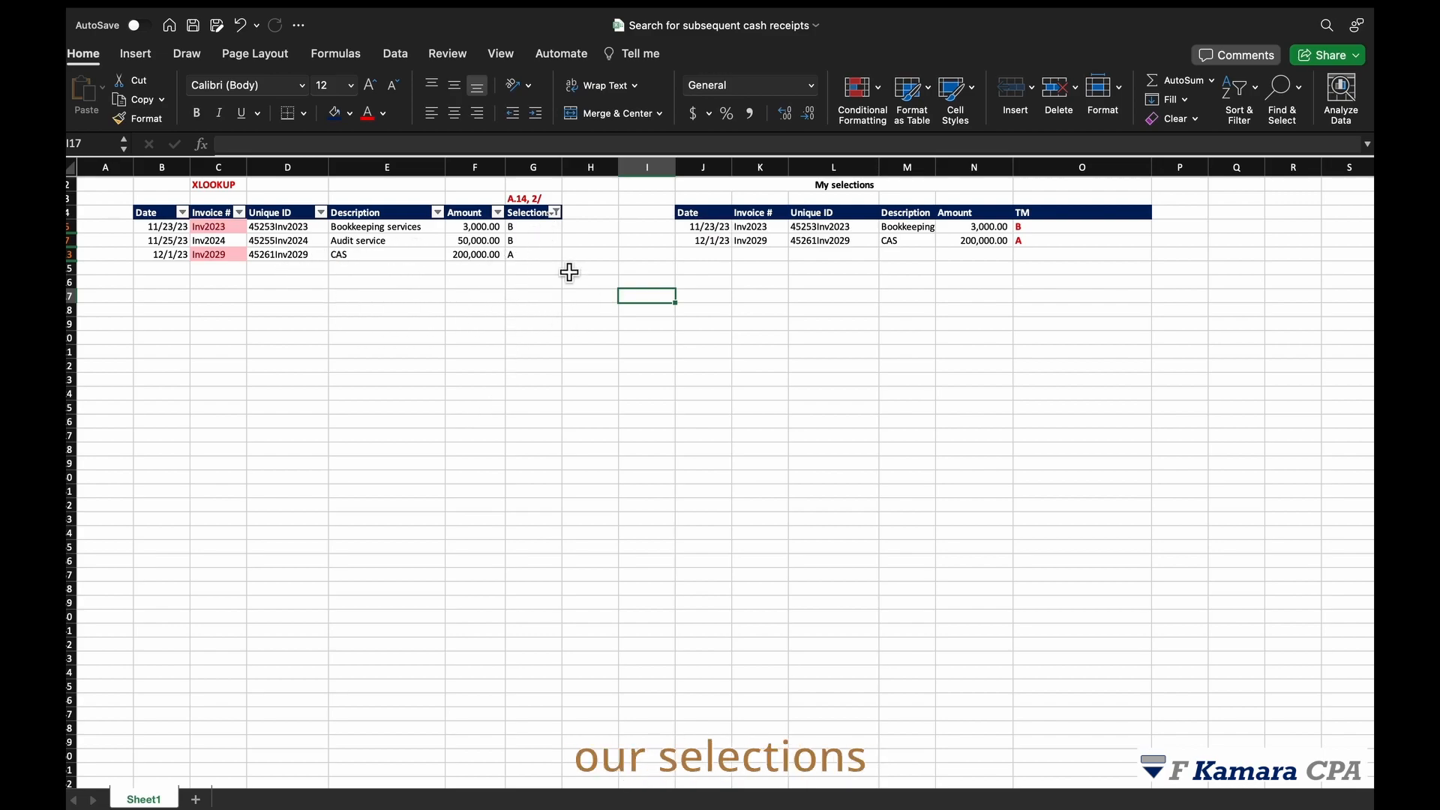
- Format the filtered tick marks in the Selections column as bold red text
{"action": "left_click_drag", "start_coordinate": [537, 226], "coordinate": [540, 255]}
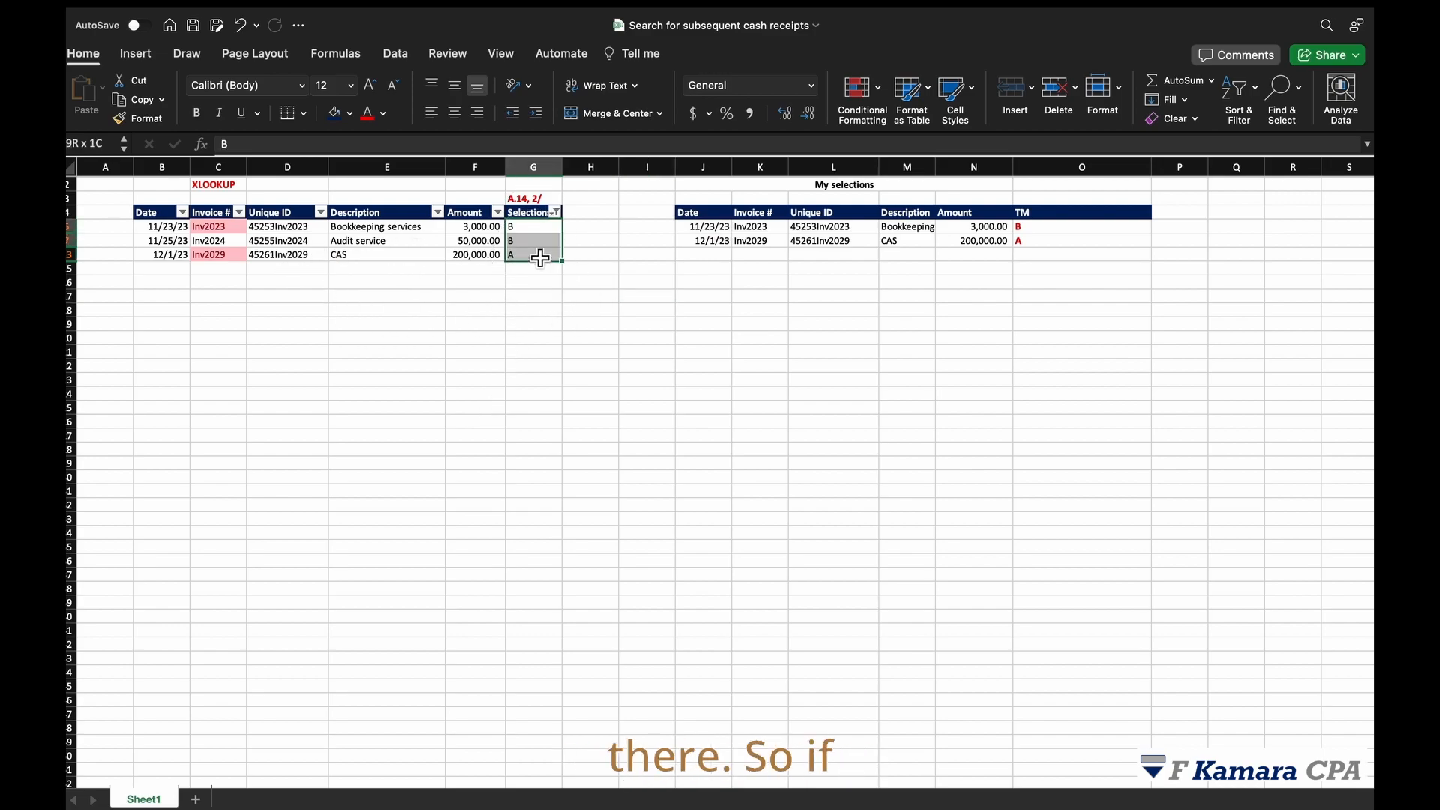
{"action": "left_click", "coordinate": [367, 112]}
{"action": "left_click", "coordinate": [196, 112]}
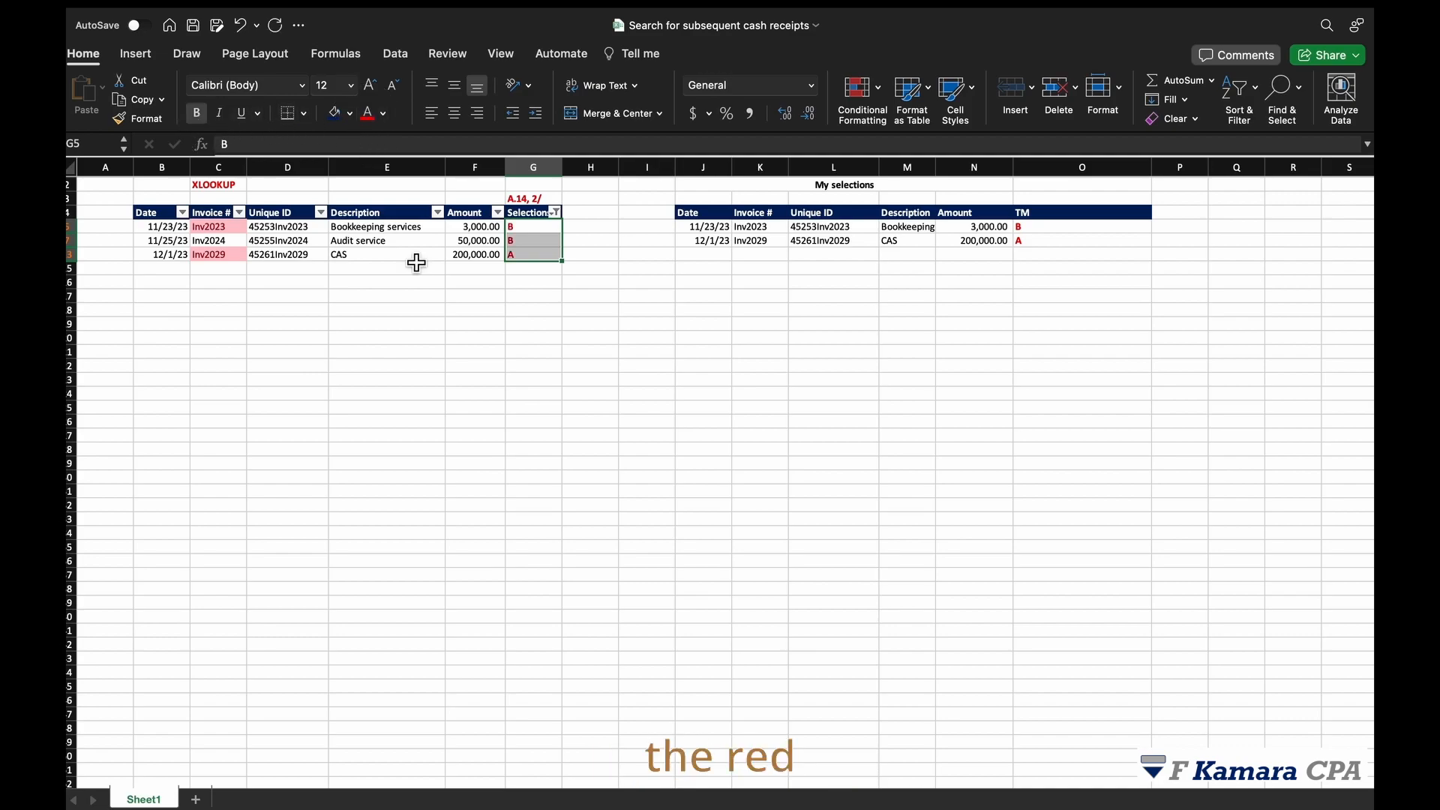
{"action": "left_click", "coordinate": [718, 368]}
{"action": "left_click", "coordinate": [578, 367]}
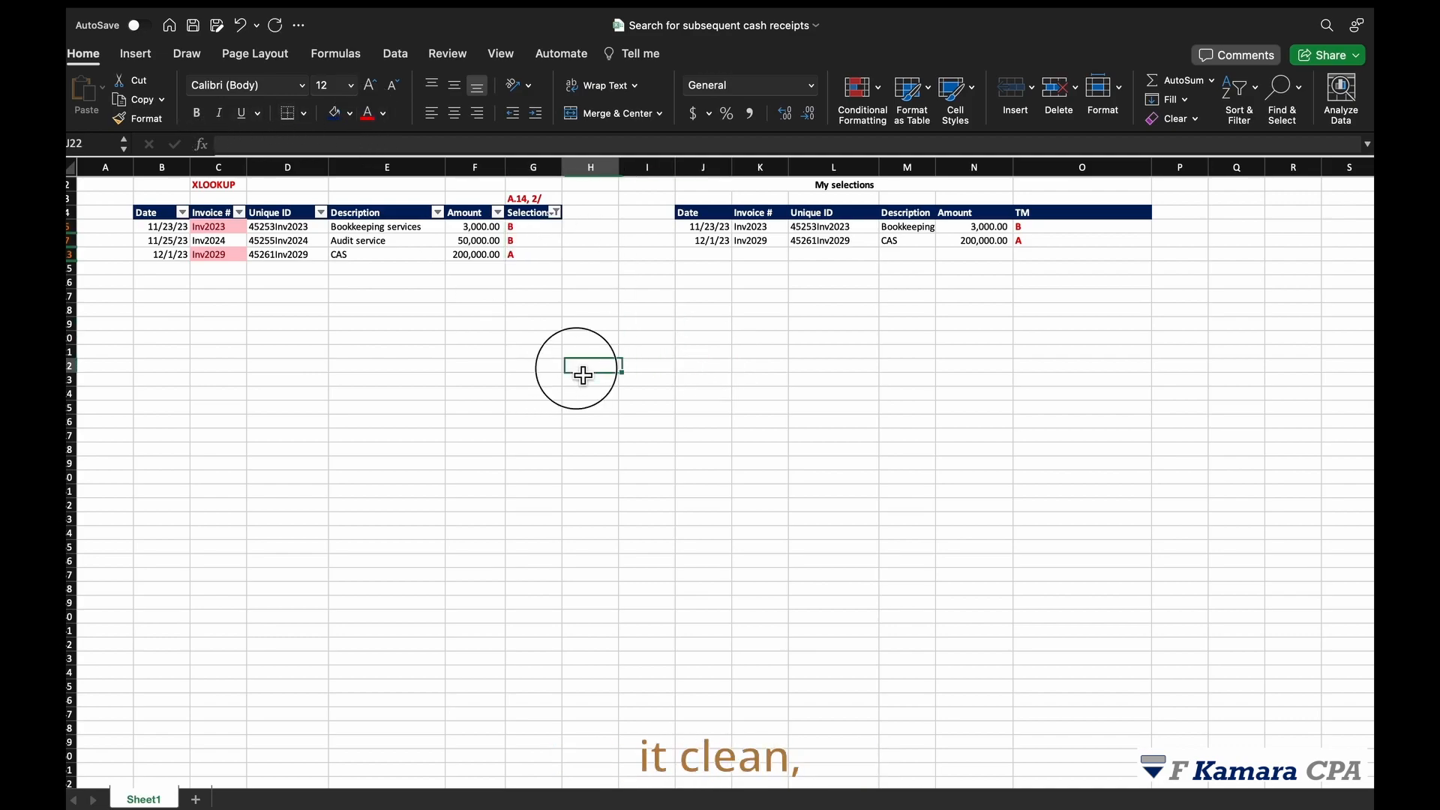
- Include the blank rows in the Selections filter again to display the complete invoice list
{"action": "left_click", "coordinate": [555, 212]}
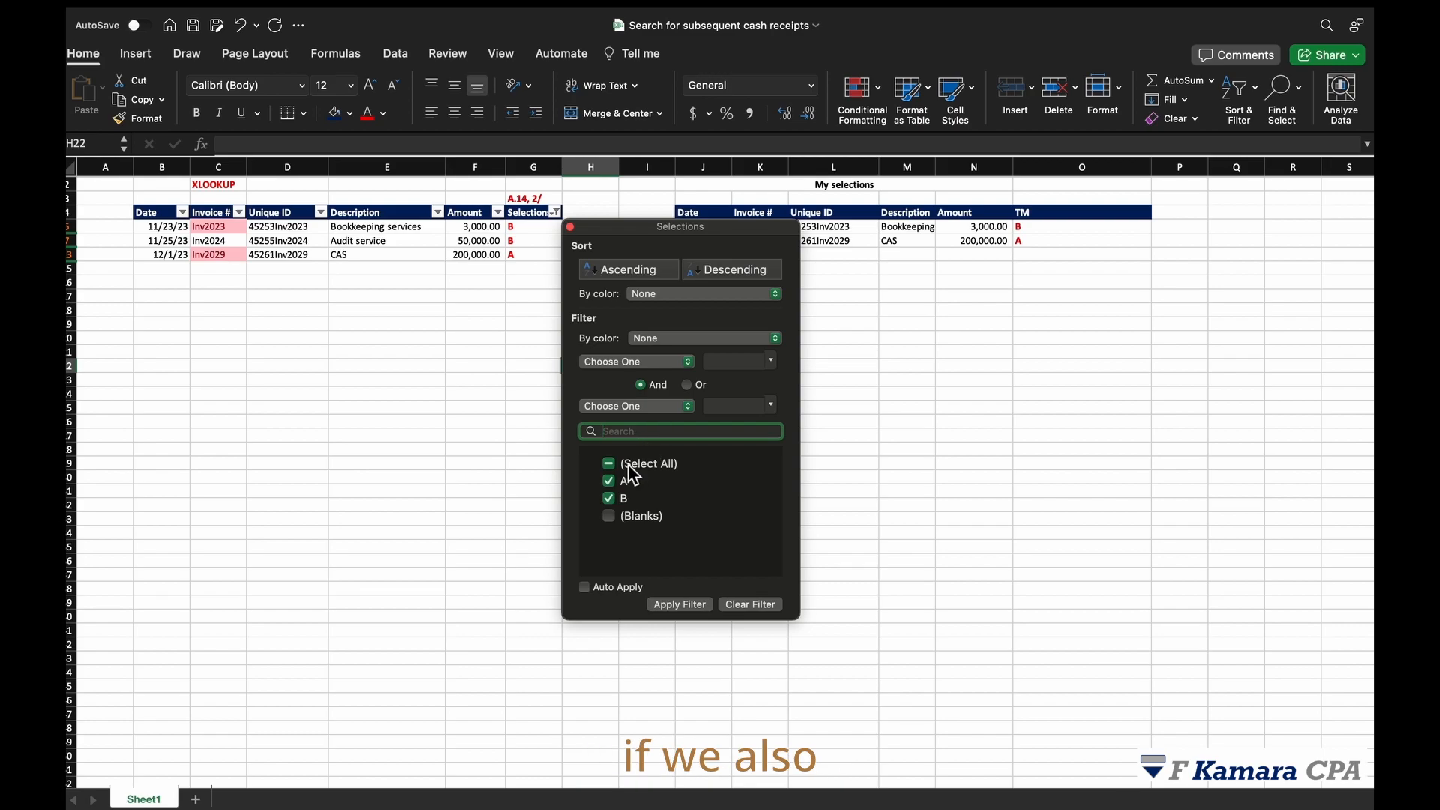
{"action": "left_click", "coordinate": [610, 515]}
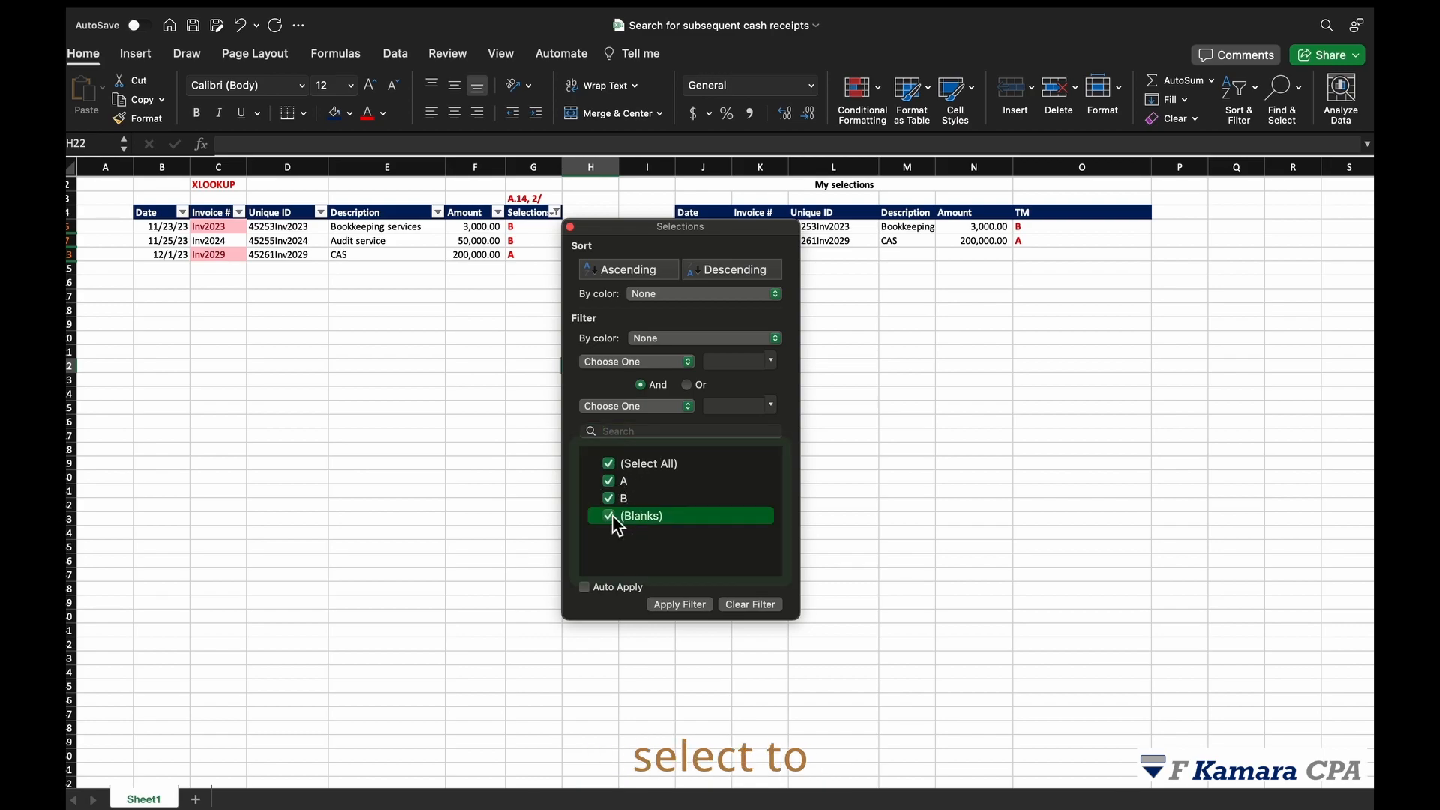
{"action": "left_click", "coordinate": [680, 604]}
{"action": "left_click", "coordinate": [869, 446]}
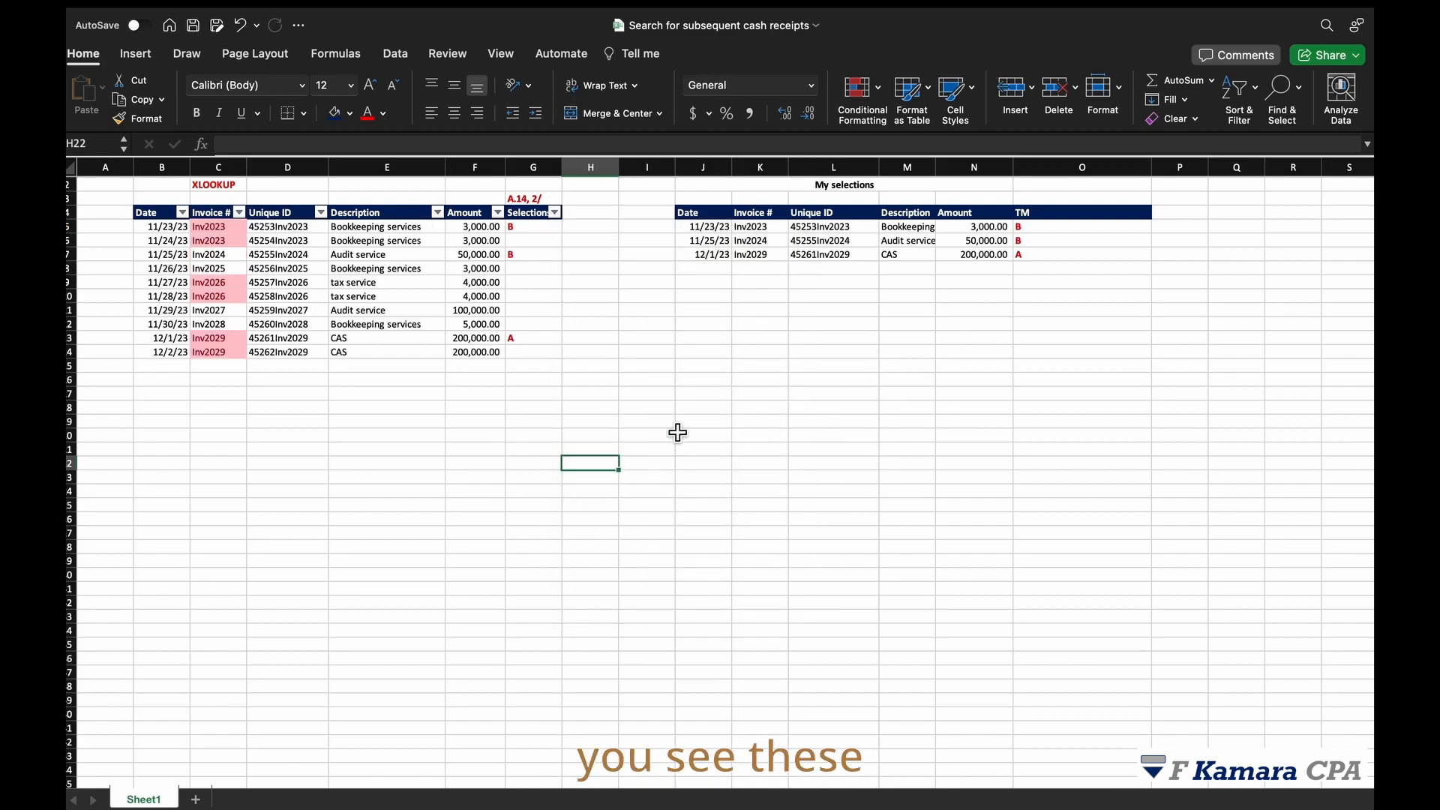
{"action": "scroll", "coordinate": [575, 395], "scroll_direction": "down", "scroll_amount": 4}
{"action": "scroll", "coordinate": [823, 335], "scroll_direction": "up", "scroll_amount": 5}
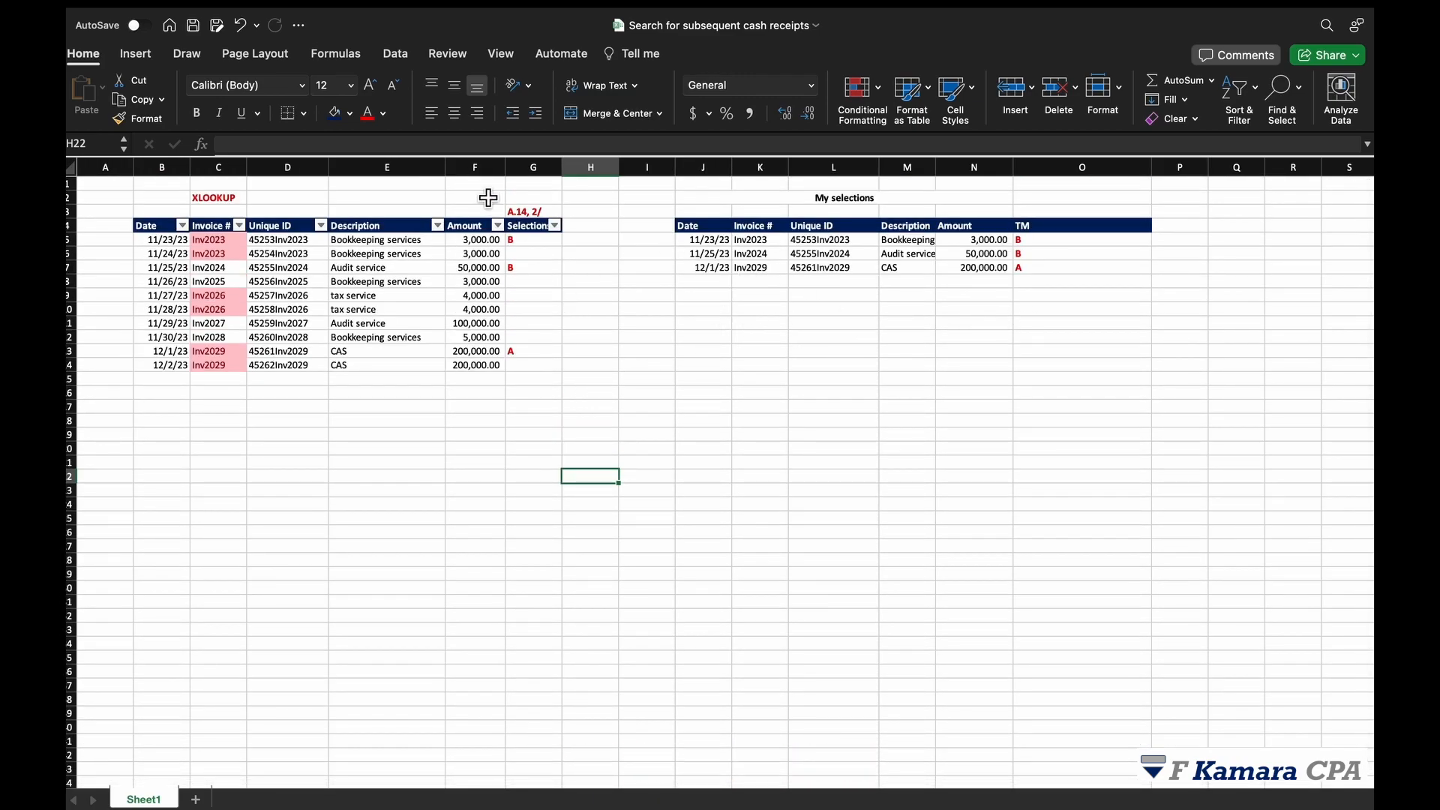
{"action": "left_click", "coordinate": [546, 254]}
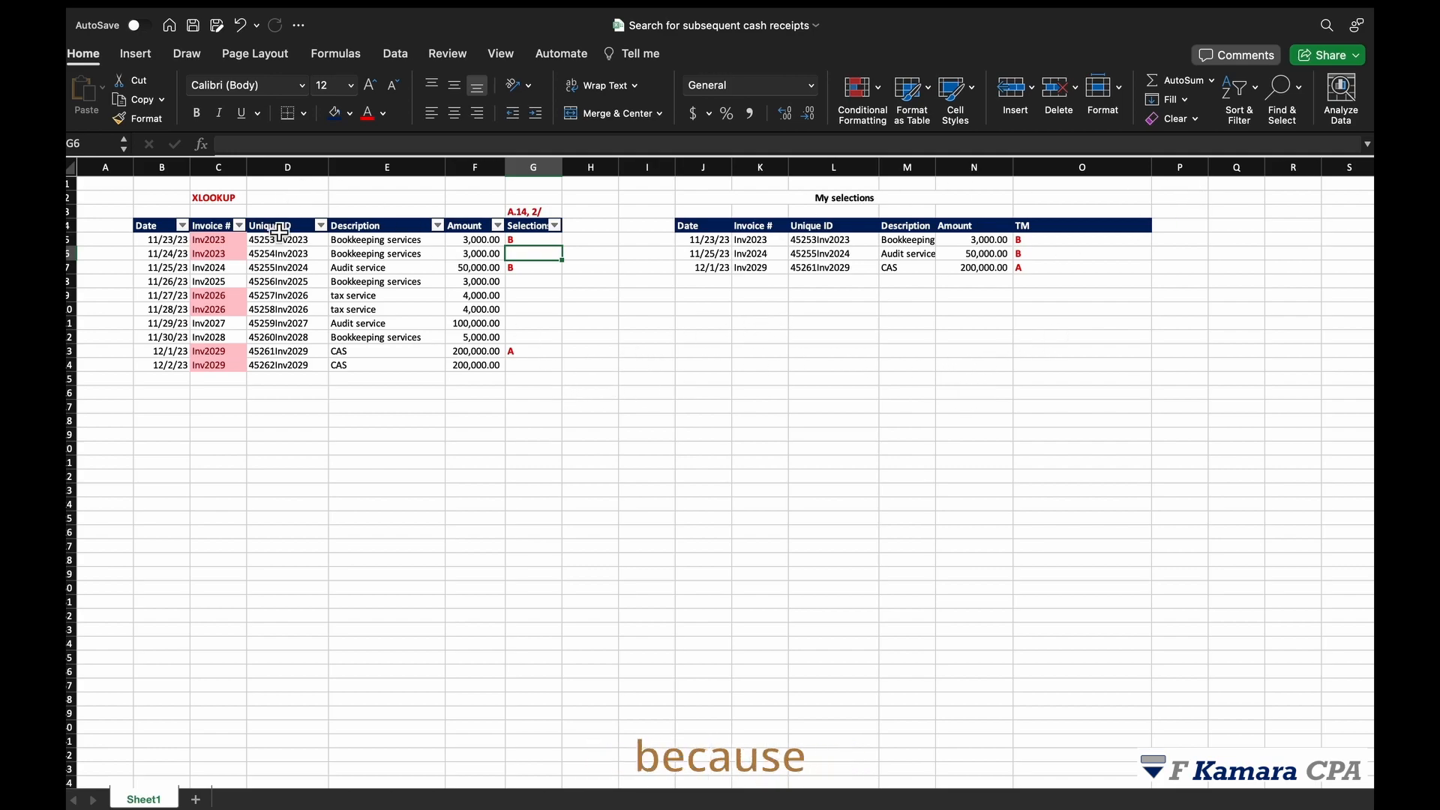
{"action": "left_click", "coordinate": [166, 199]}
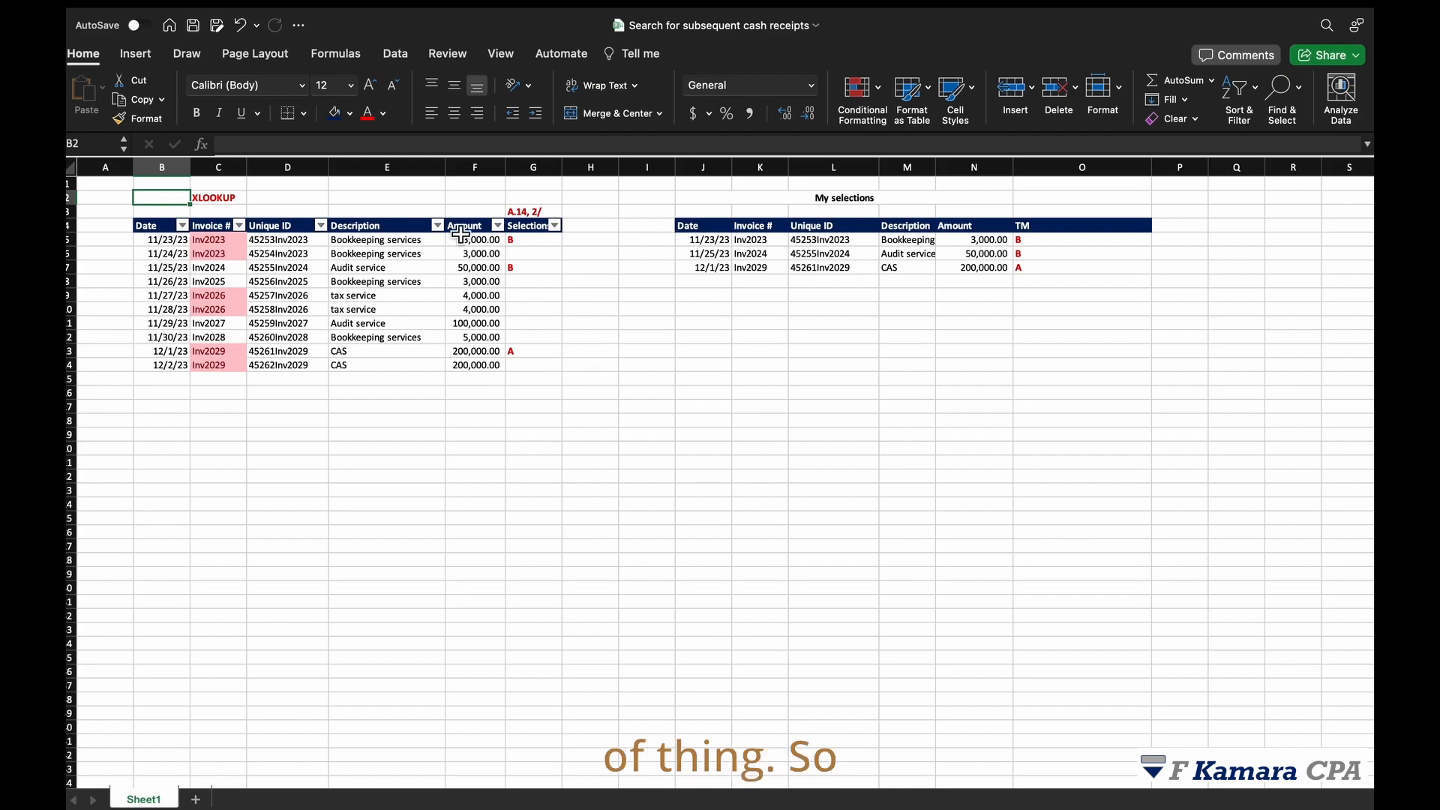
{"action": "left_click", "coordinate": [836, 353]}
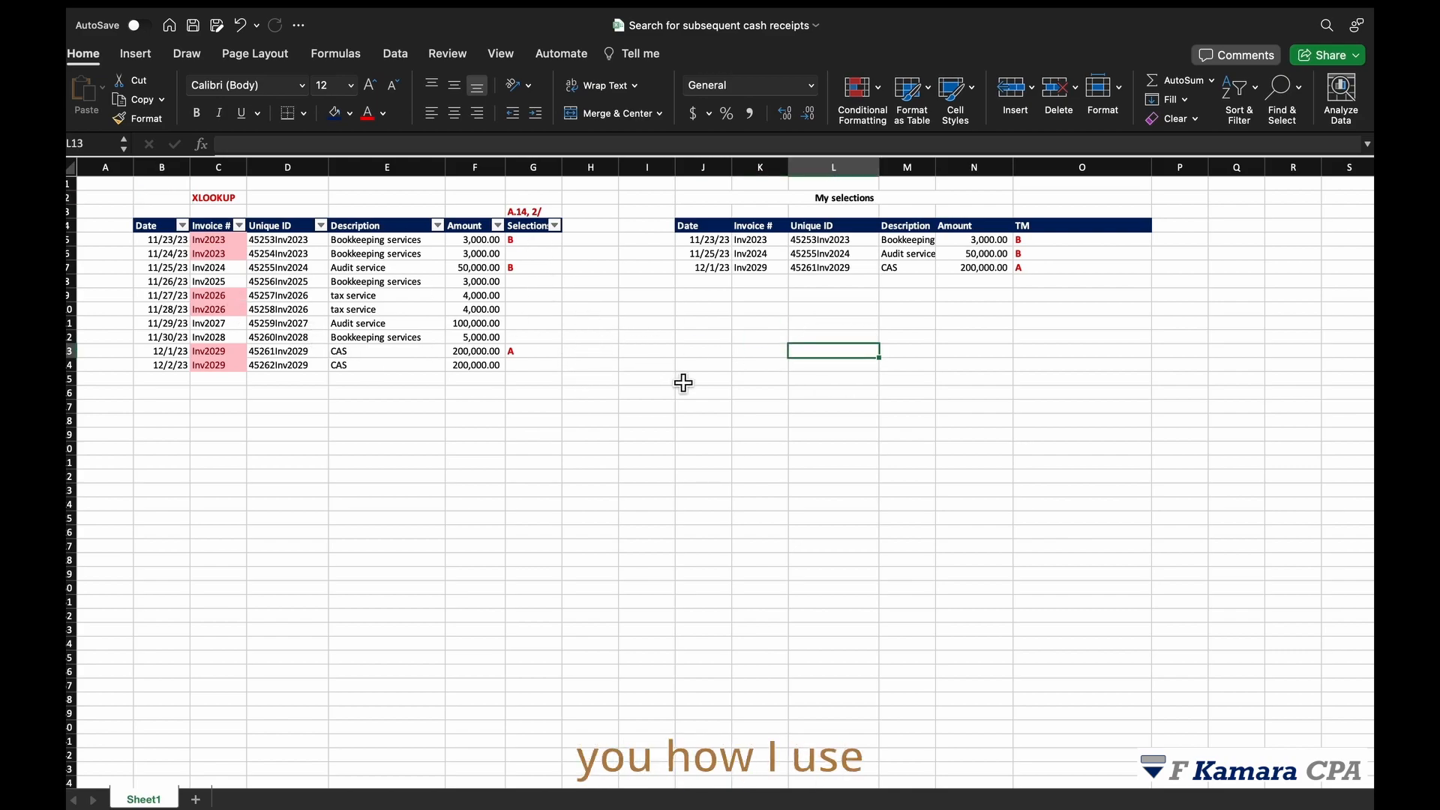